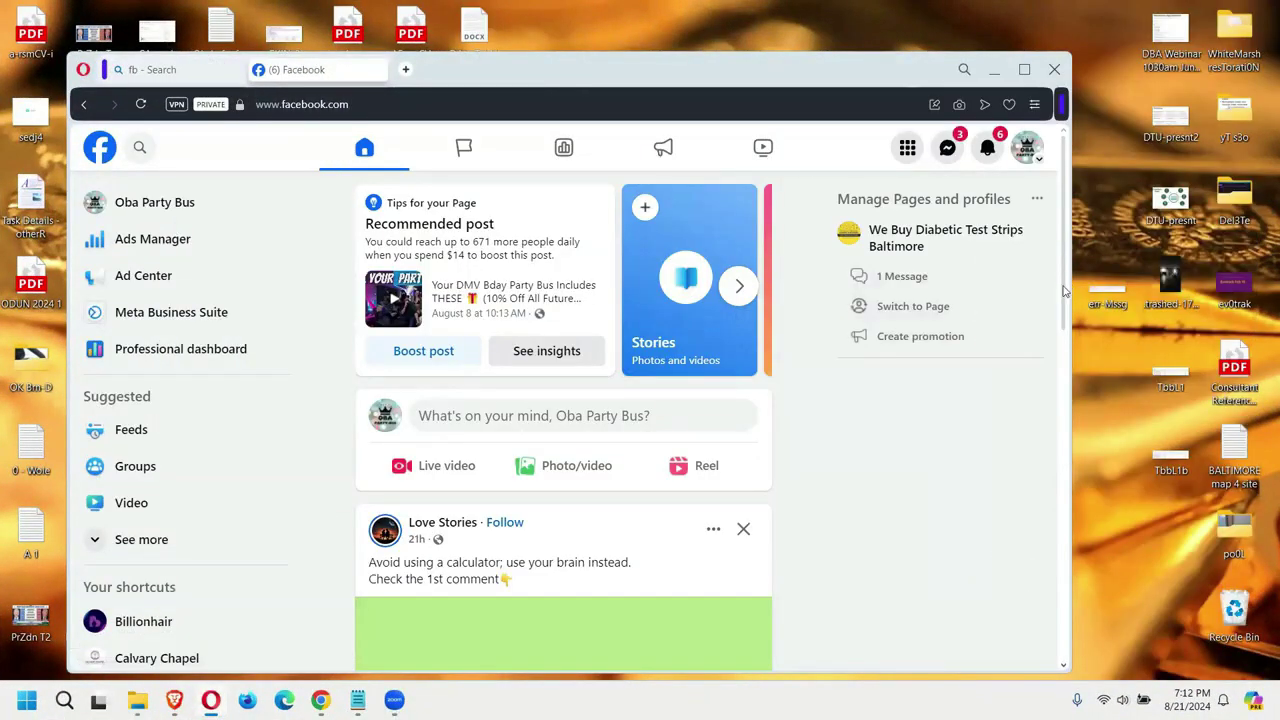
Step: Open Ads Manager from the Facebook sidebar to review the DMV PartyBus campaign's $31.00 spend
left_click_drag(1066, 289, 1063, 412)
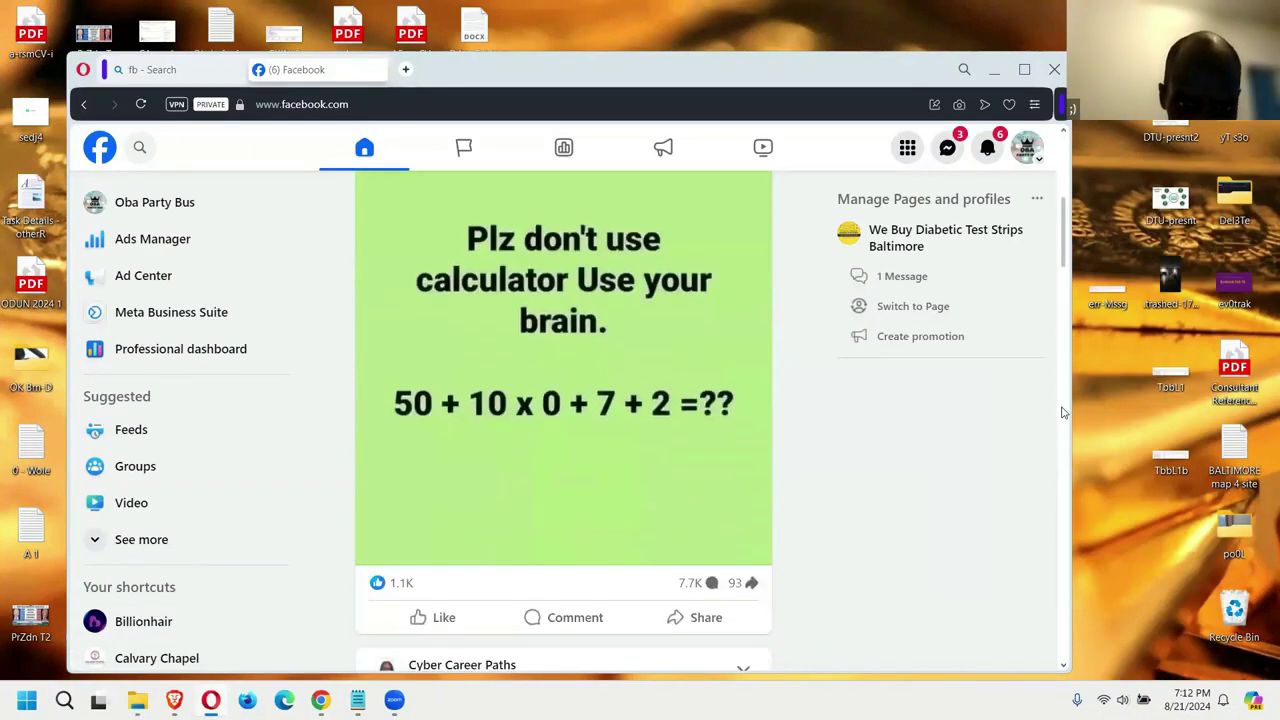
scroll(1063, 420, "down", 5)
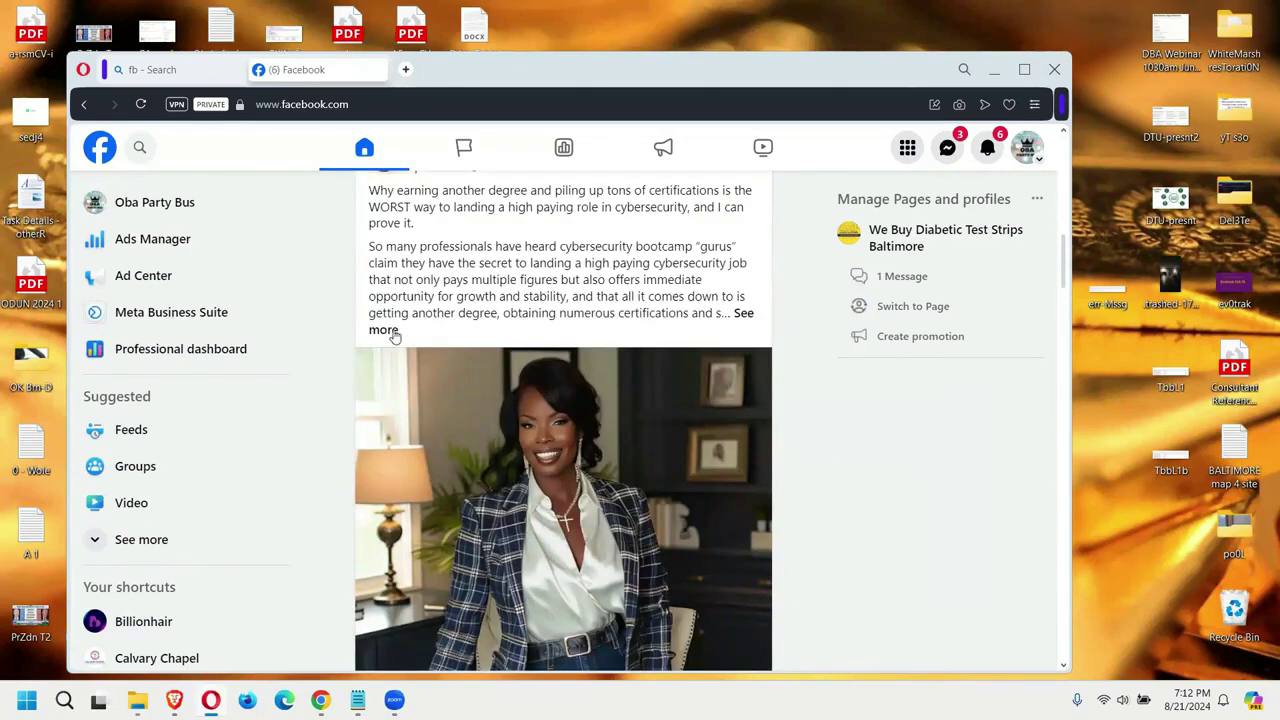
scroll(380, 330, "up", 4)
left_click(119, 244)
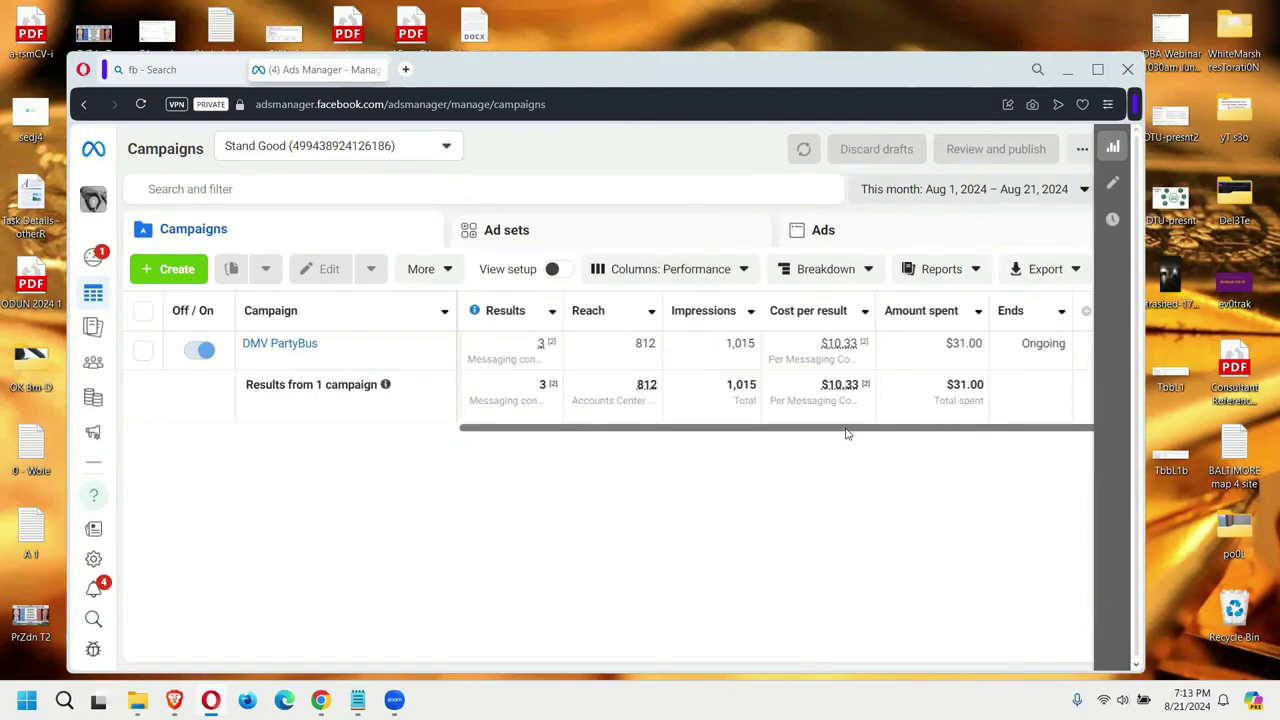
Step: Check the extra Ads Manager options, then go to Billing & payments showing the disabled-account warning
left_click_drag(846, 434, 850, 435)
left_click(1082, 148)
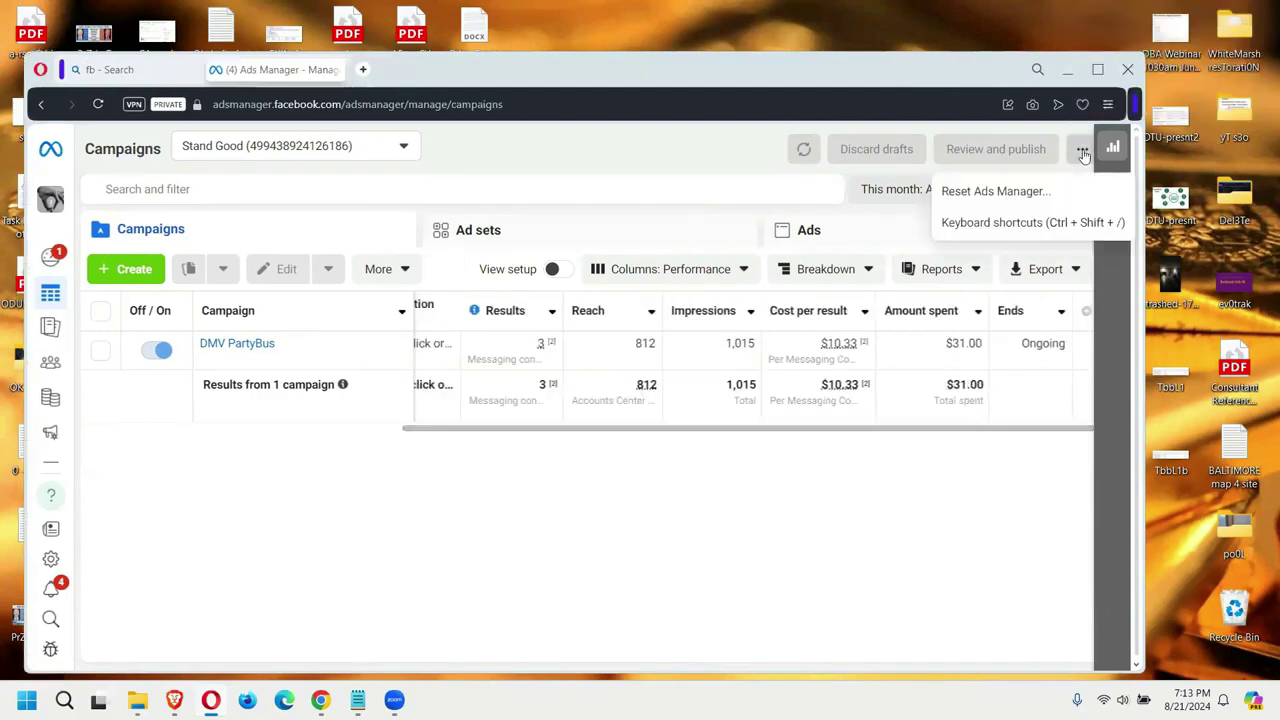
left_click(257, 240)
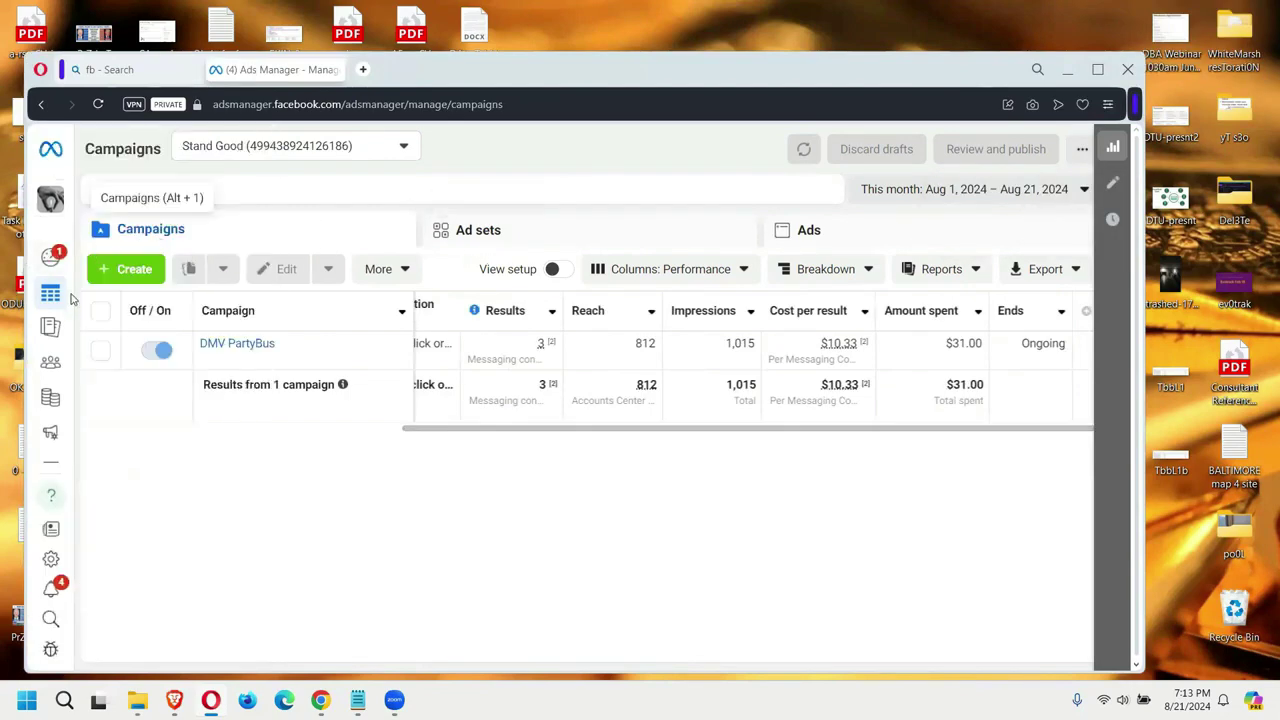
mouse_move(50, 295)
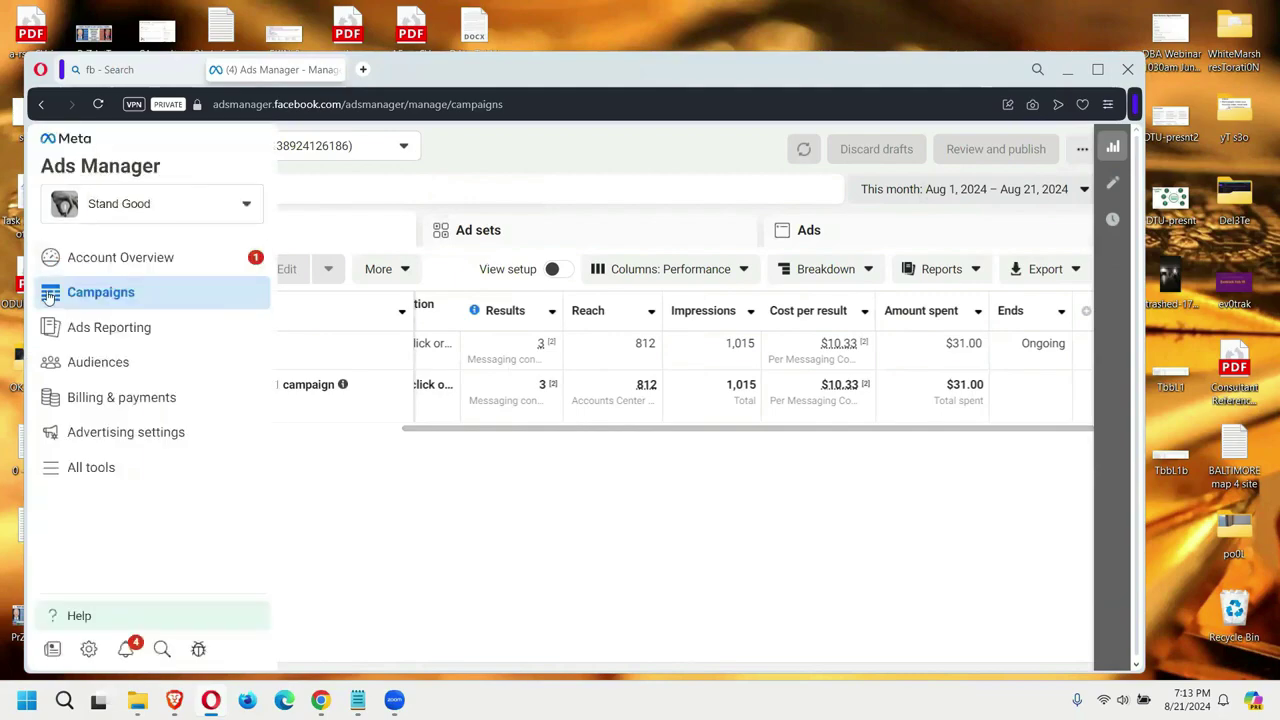
left_click(118, 399)
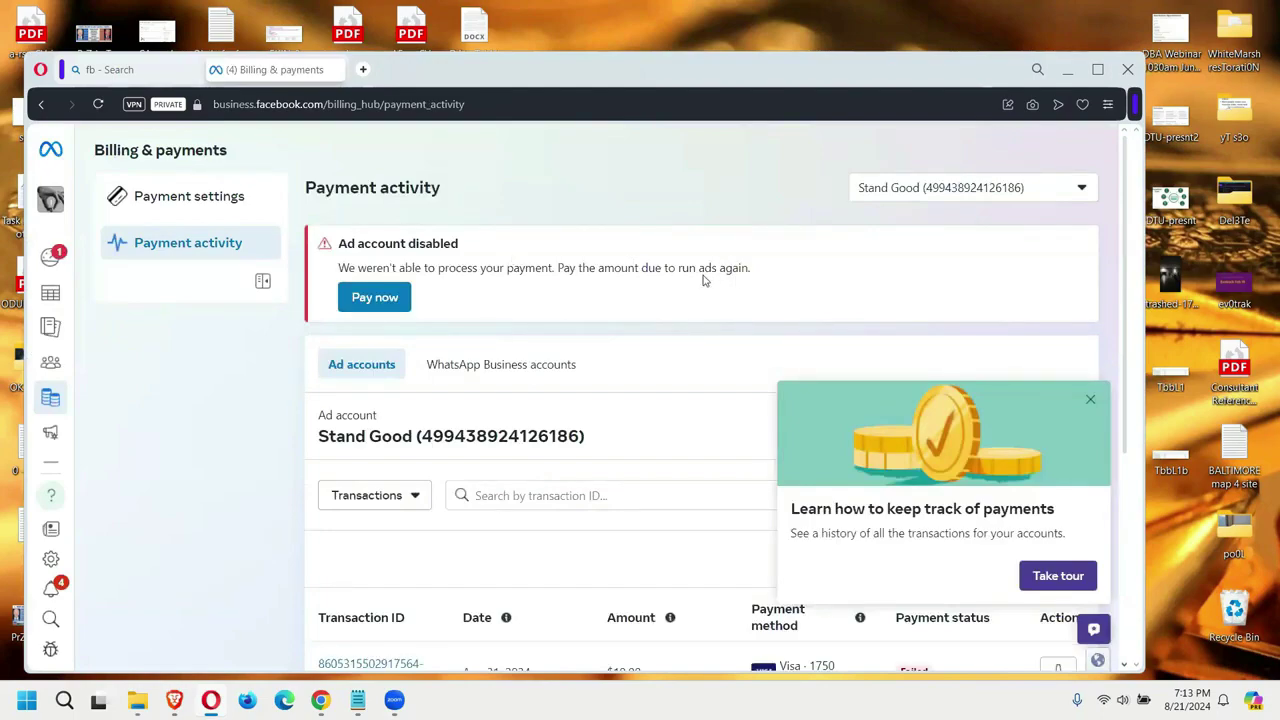
scroll(703, 281, "down", 1)
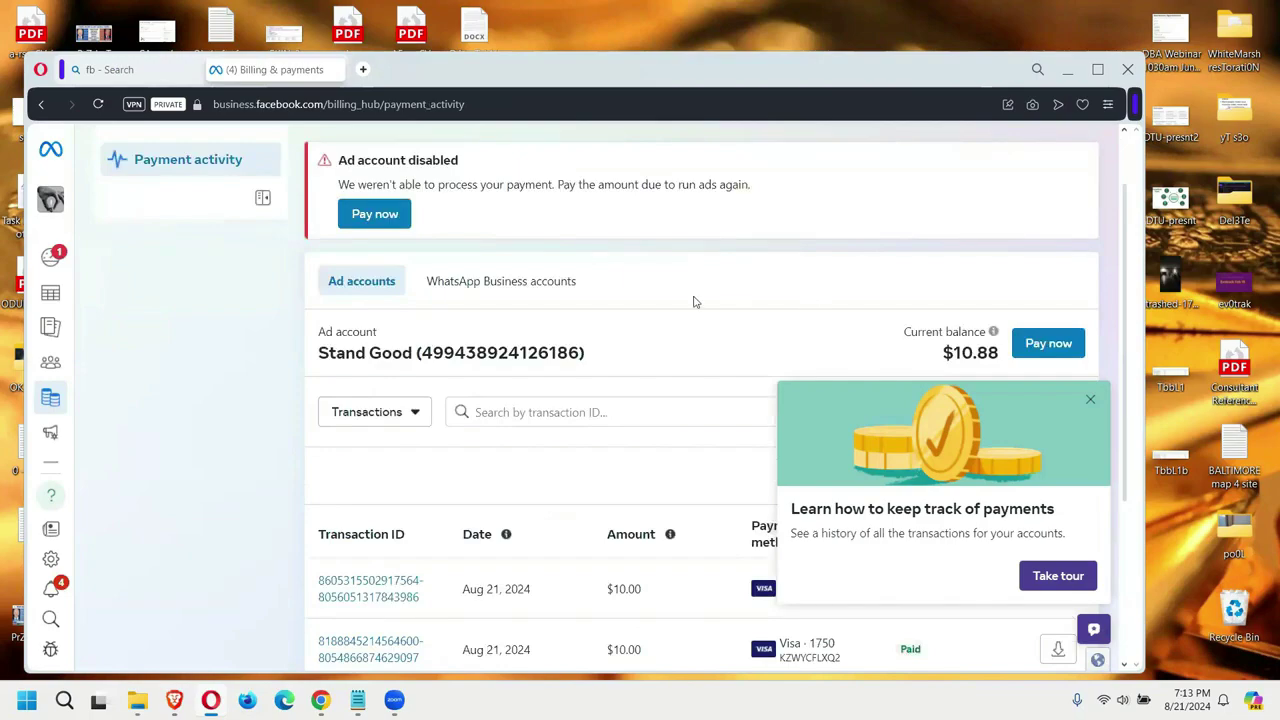
scroll(740, 202, "up", 1)
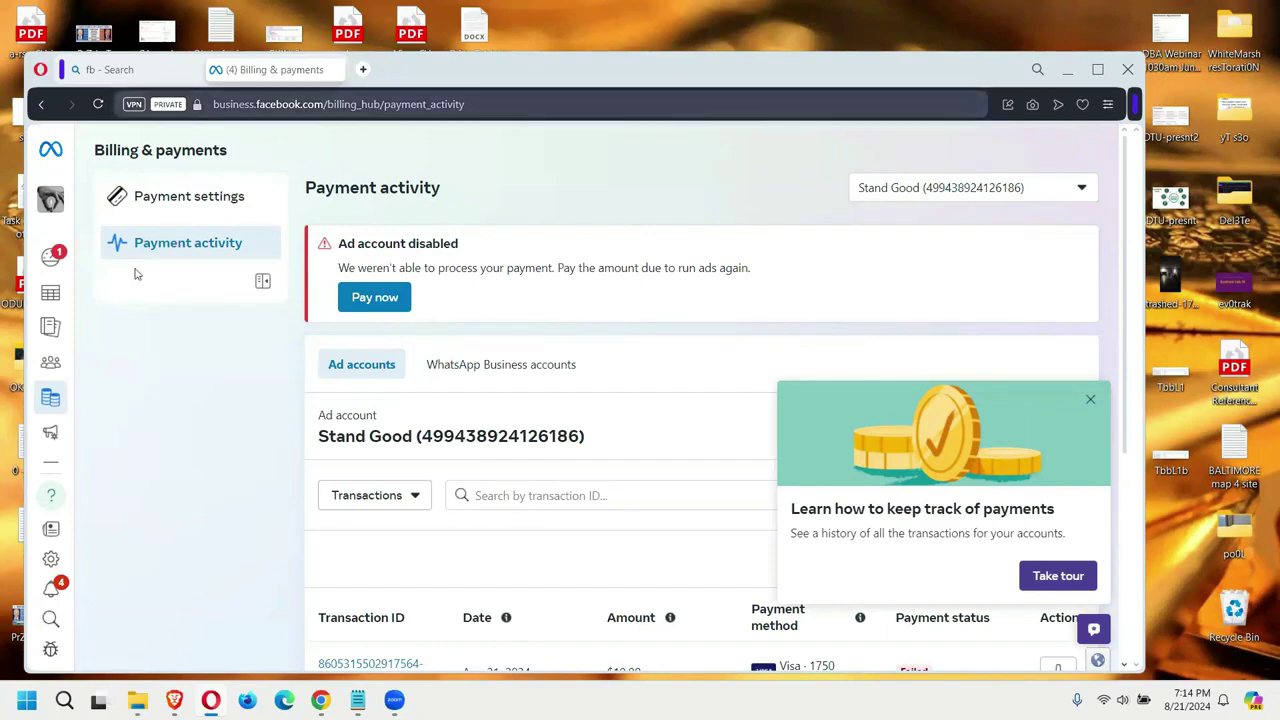
mouse_move(50, 292)
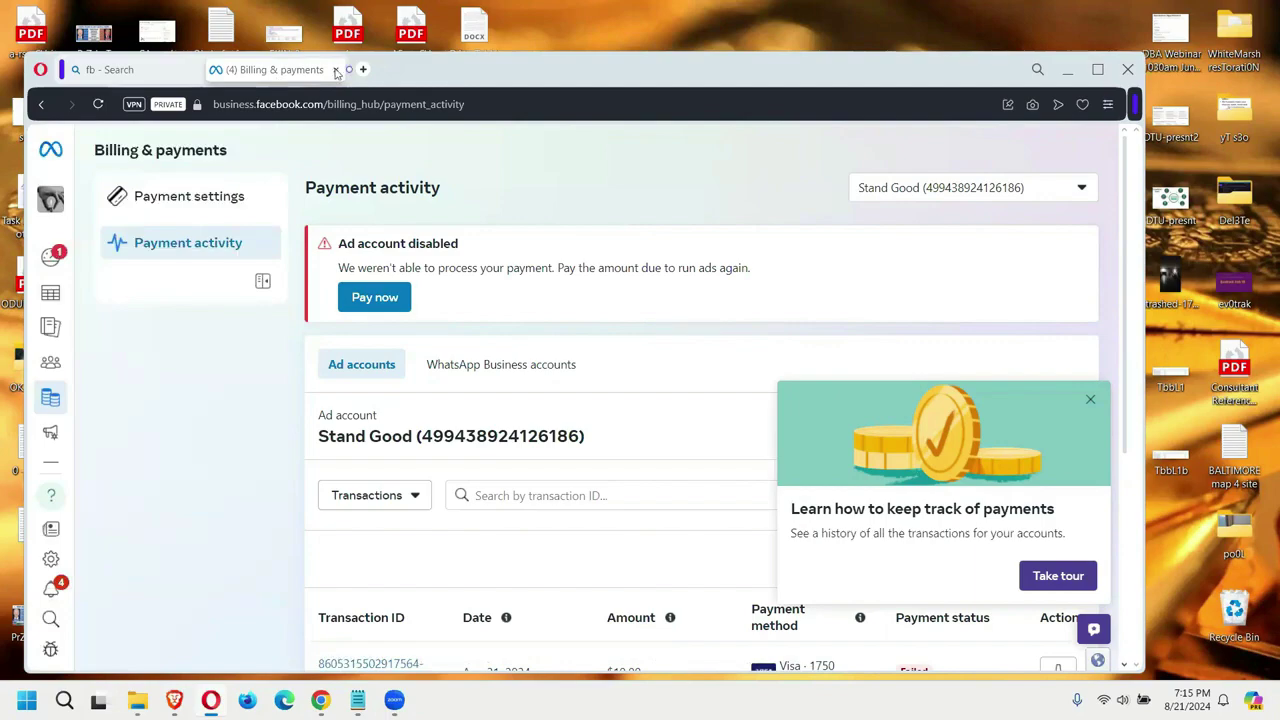
left_click(336, 69)
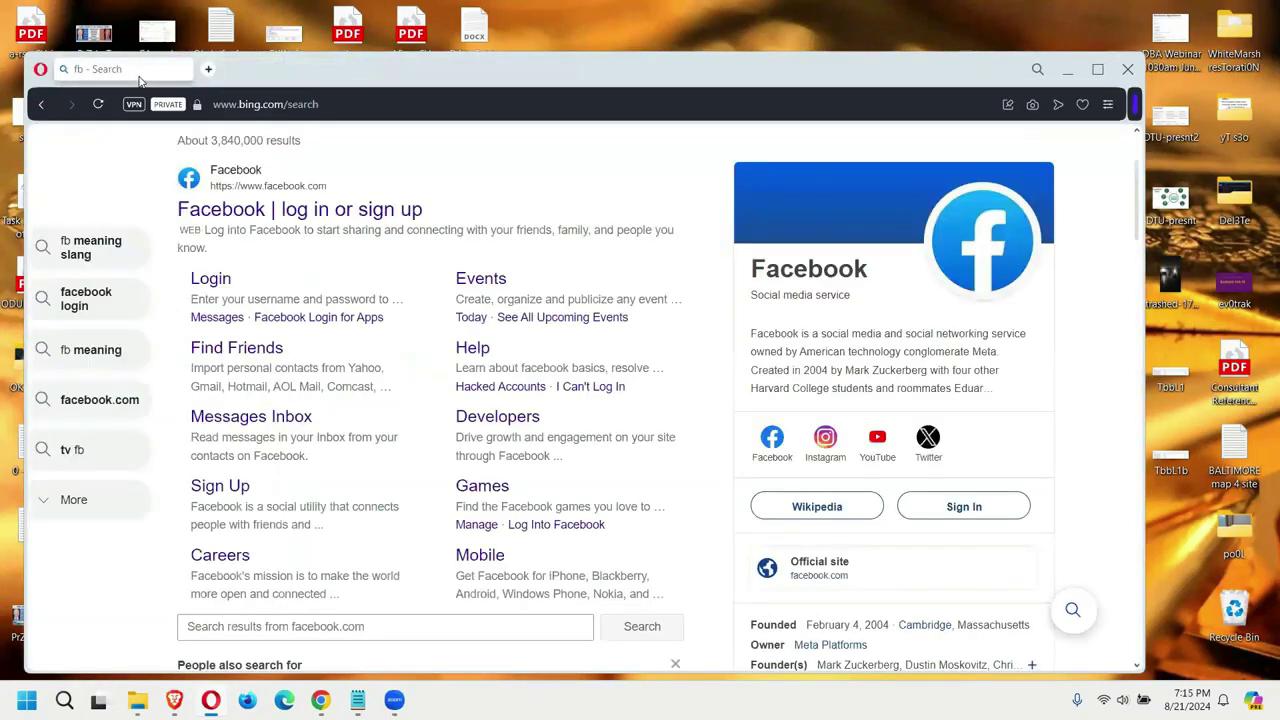
scroll(468, 283, "up", 2)
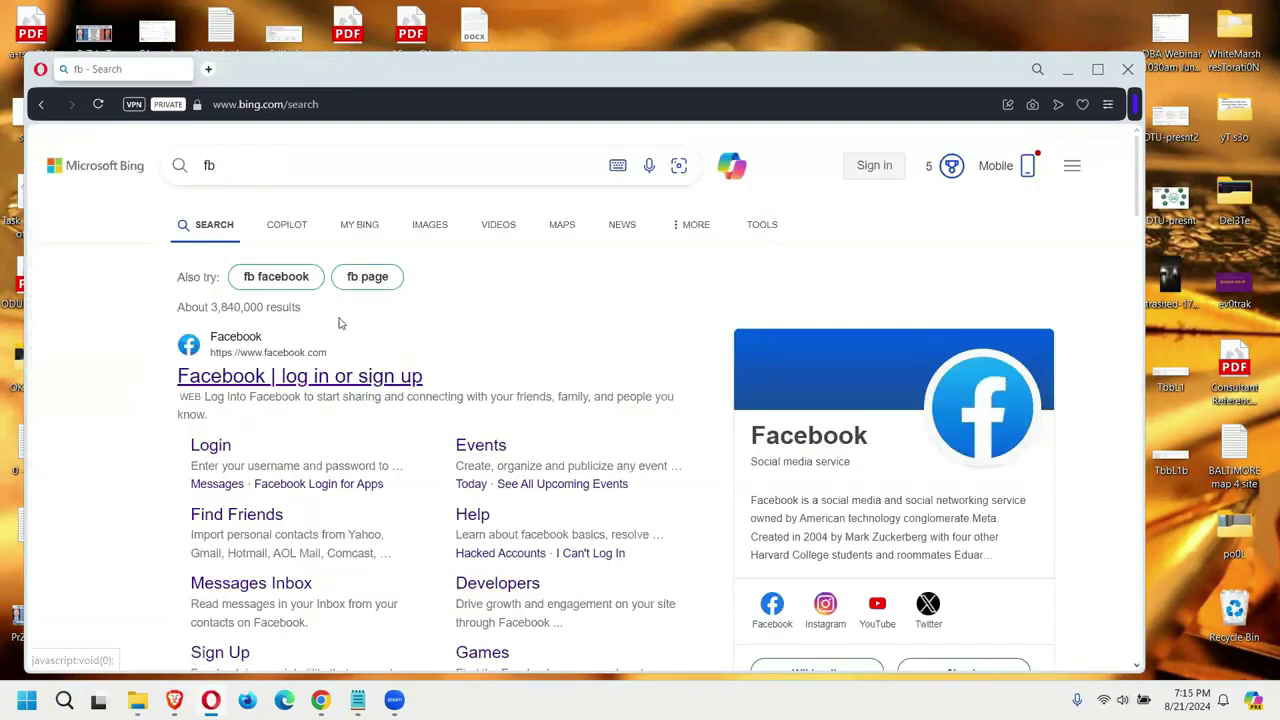
scroll(345, 325, "down", 2)
left_click(328, 218)
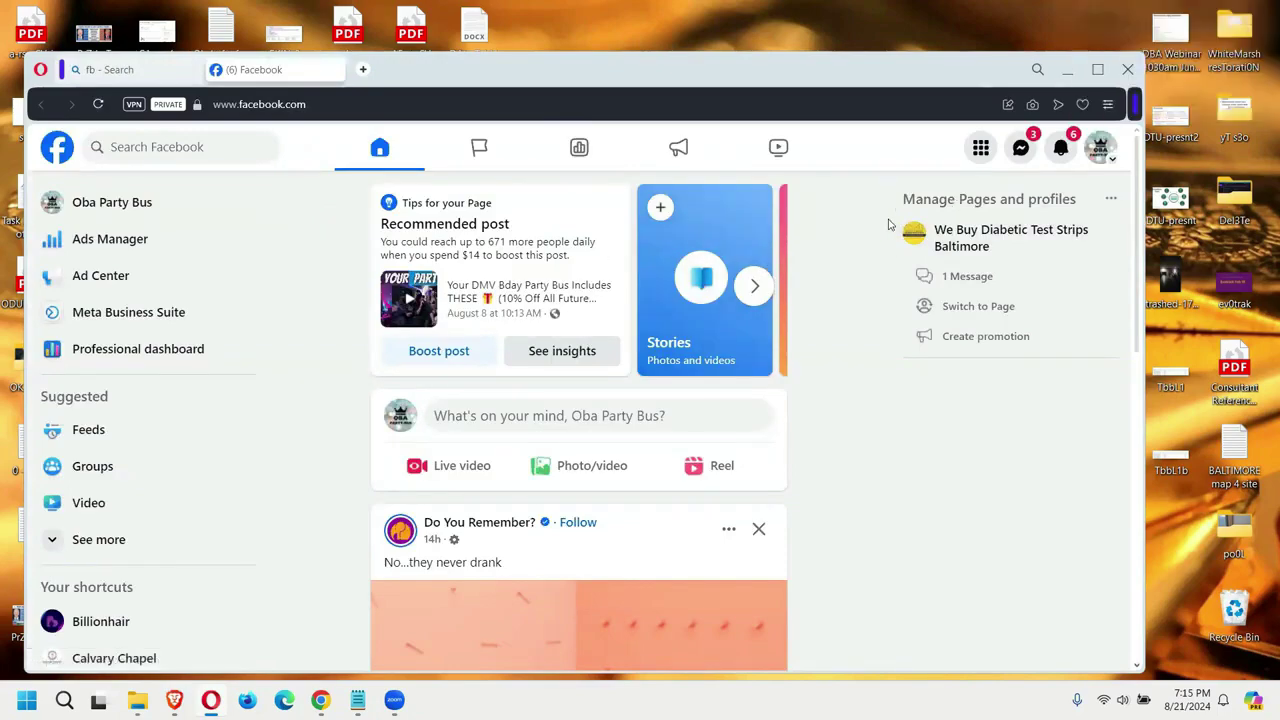
left_click(1020, 147)
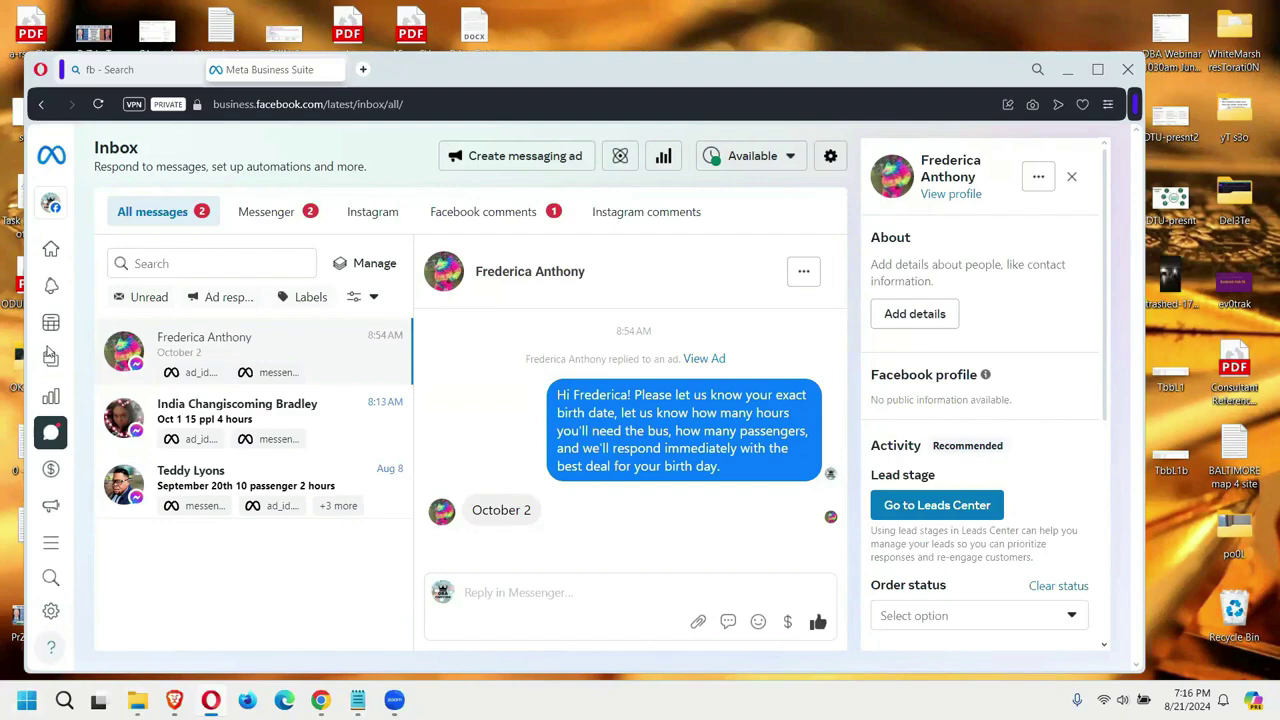
Step: Narrow the browser window and launch a blank Notepad document from Start
left_click_drag(22, 332, 88, 334)
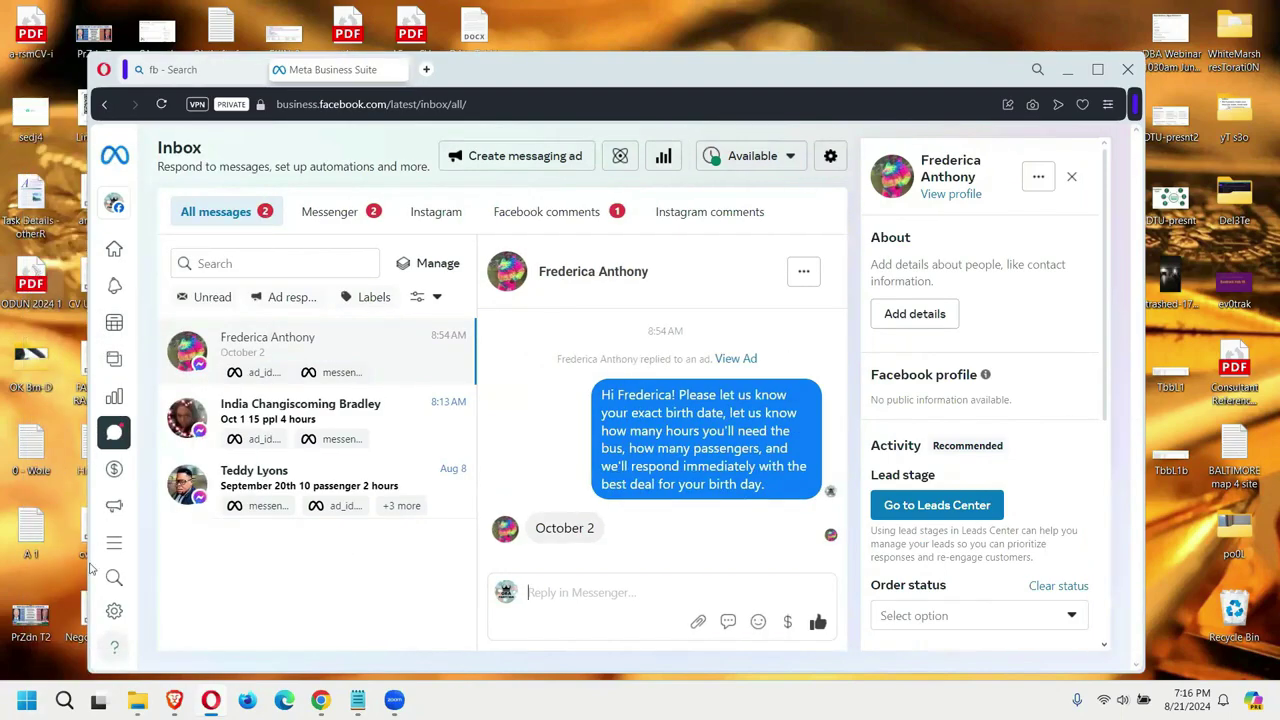
left_click(27, 700)
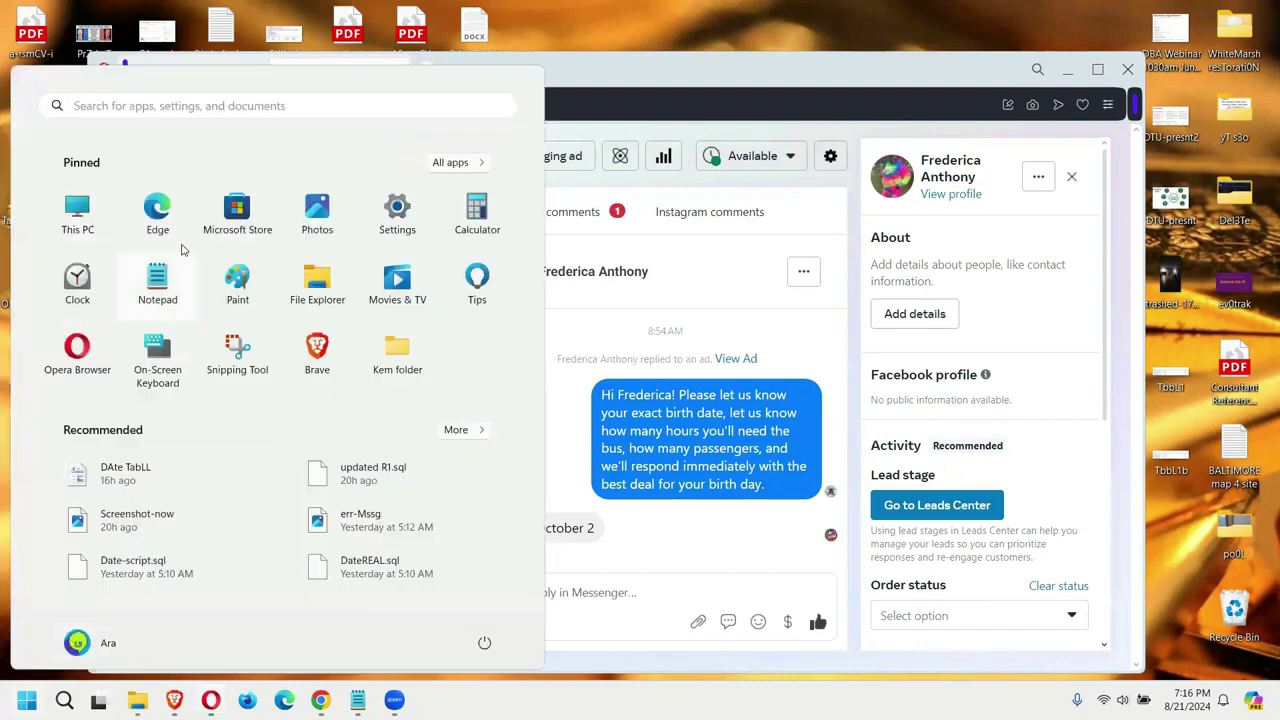
left_click(157, 283)
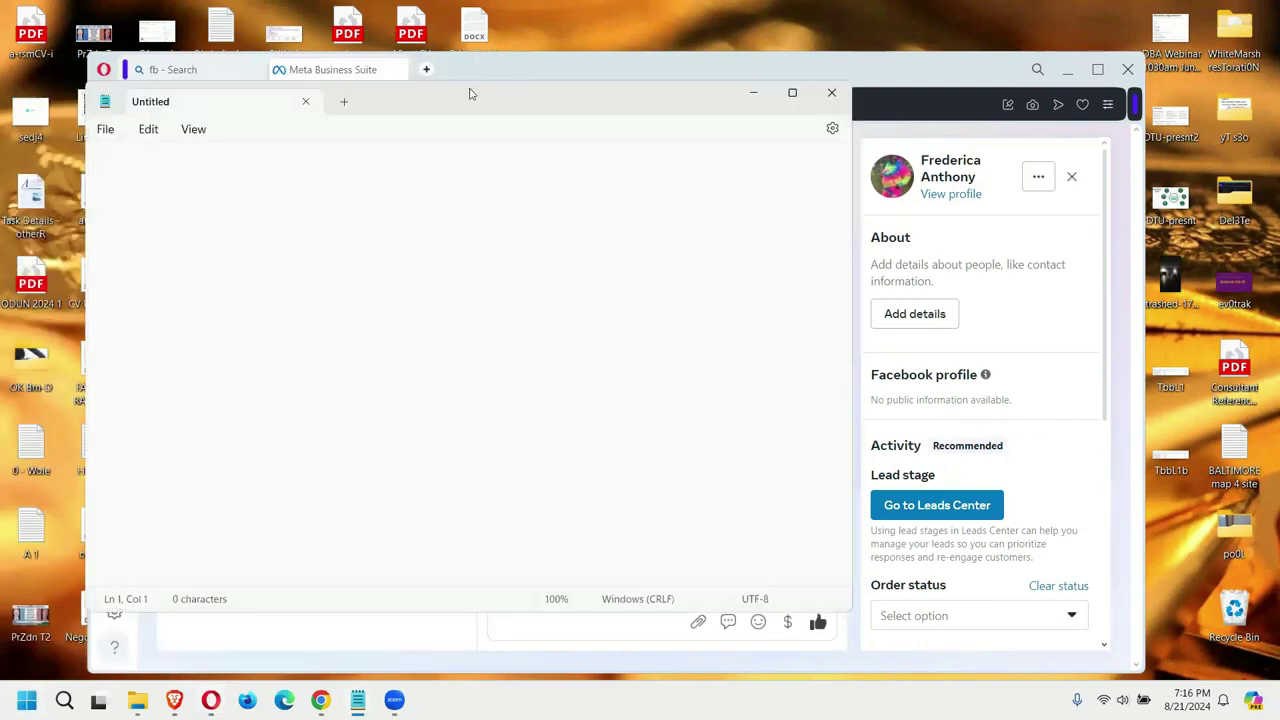
Step: Reply to the October 2 lead offering a great deal and asking for the passenger count
left_click(775, 60)
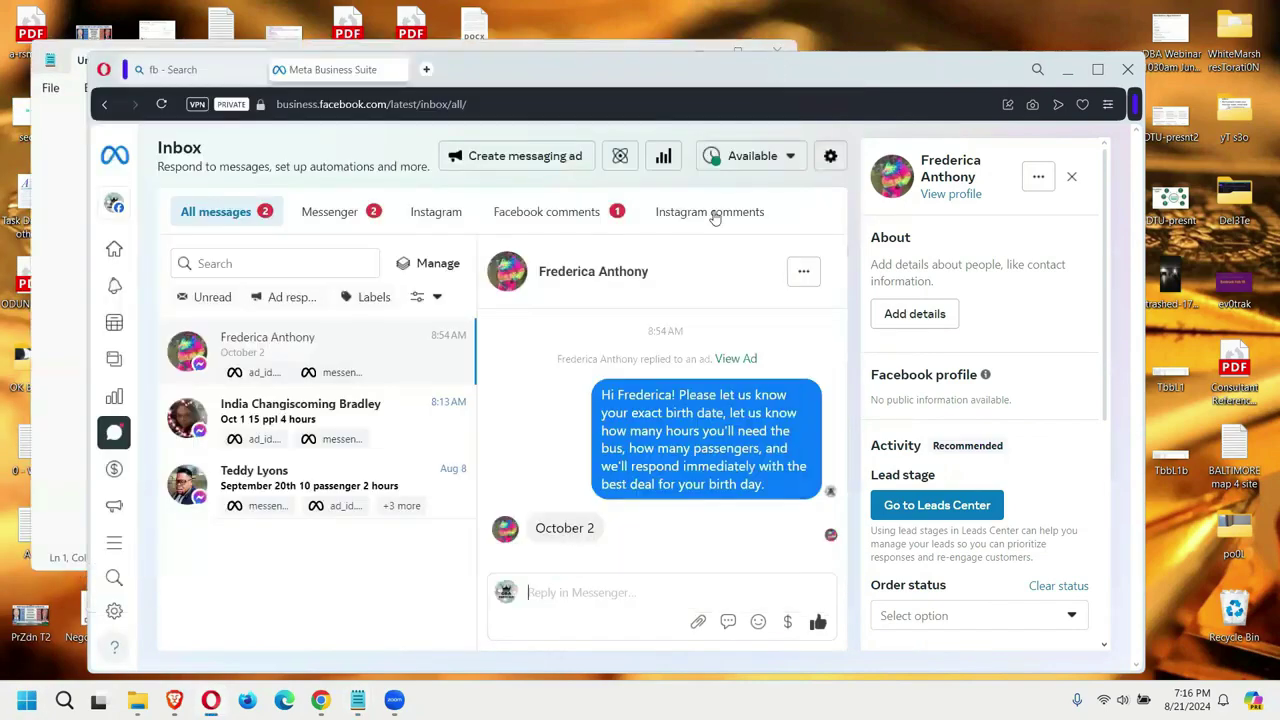
left_click(602, 592)
type("H")
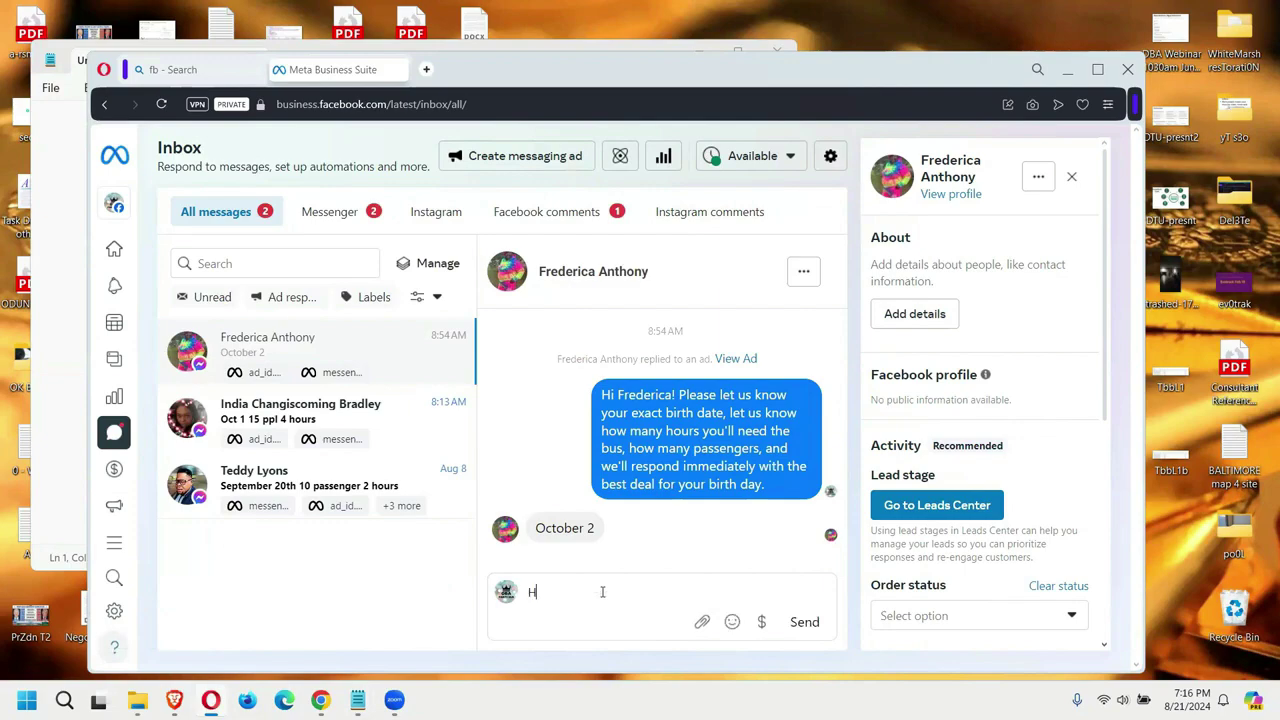
type("ello ")
type("Fe")
type("derica. We")
type(" a")
type(" want to")
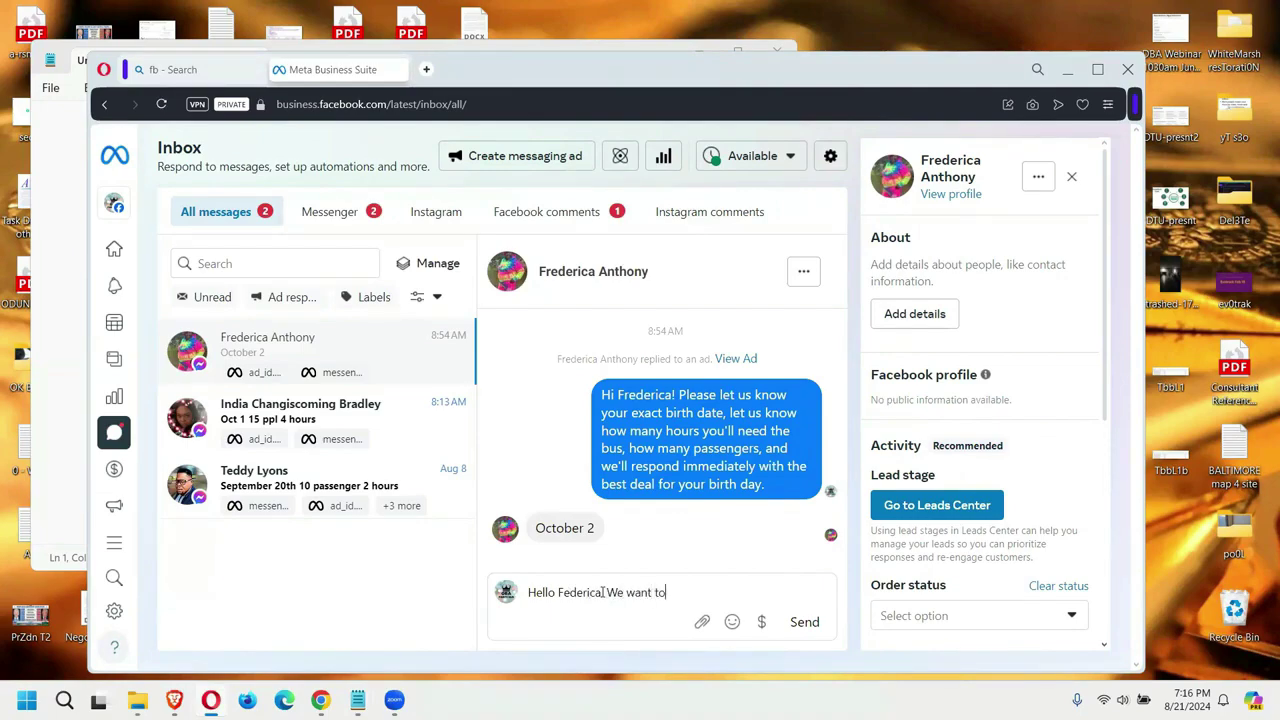
type(" give you a great deal. Could")
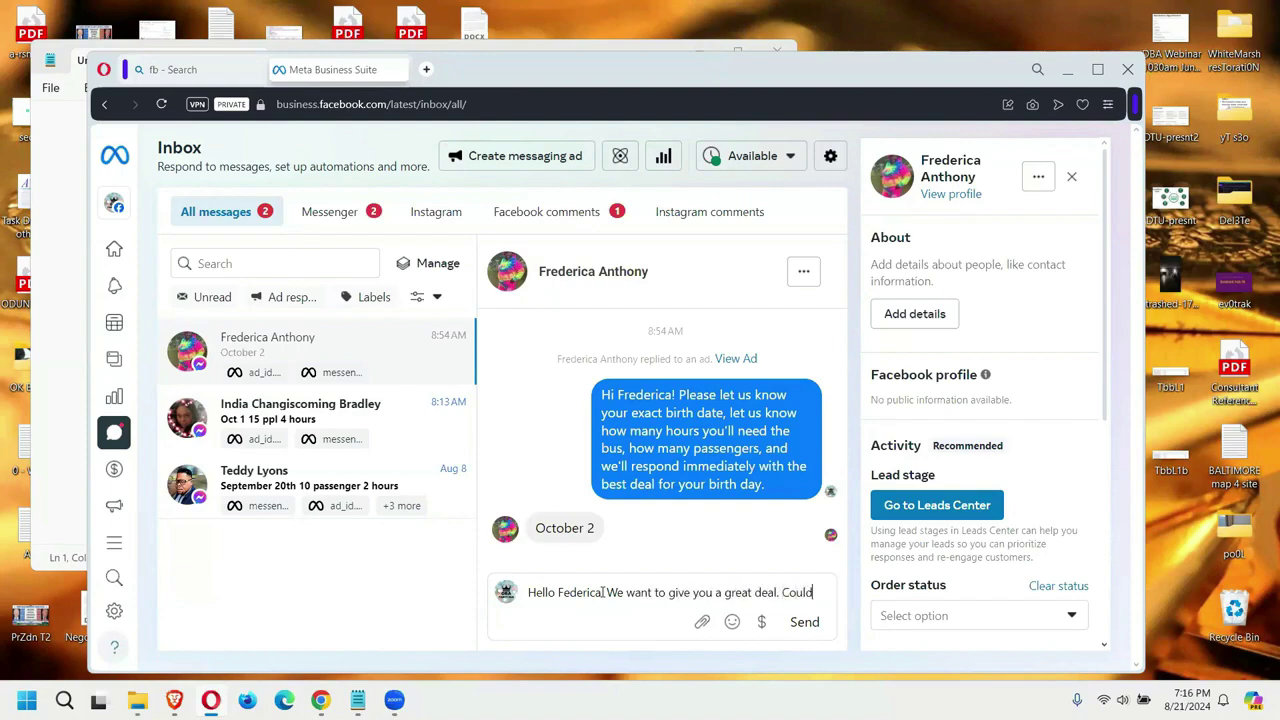
type(" you, please, share the number of hours and the number of passengers you would need for your birthday")
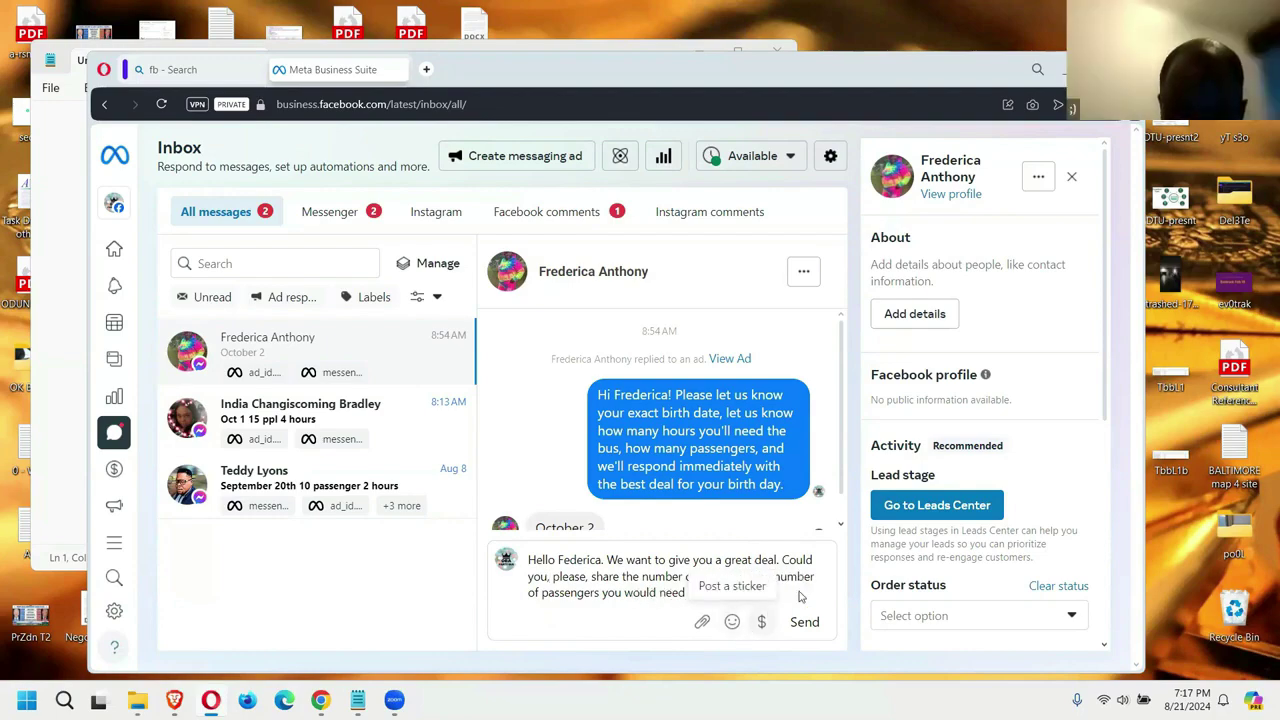
left_click(804, 621)
Step: Open the 'Oct 1 15 ppl 4 hours' conversation from the inbox list
left_click(298, 408)
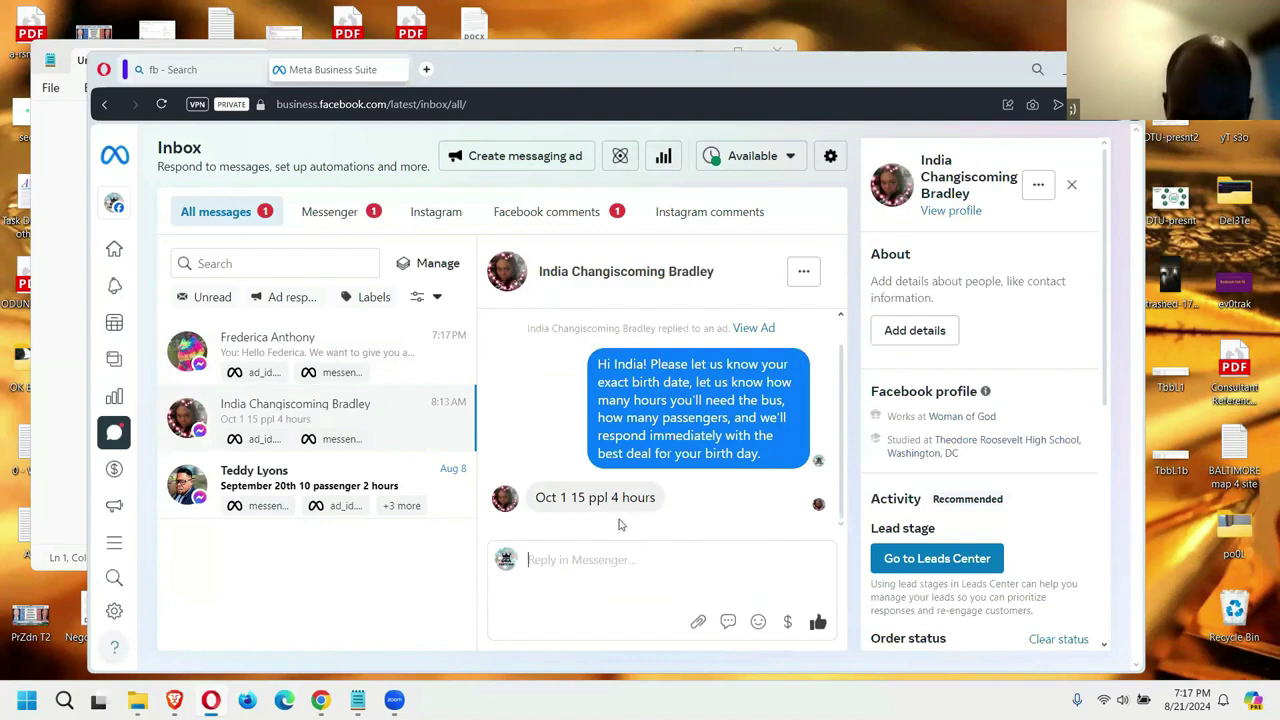
mouse_move(114, 432)
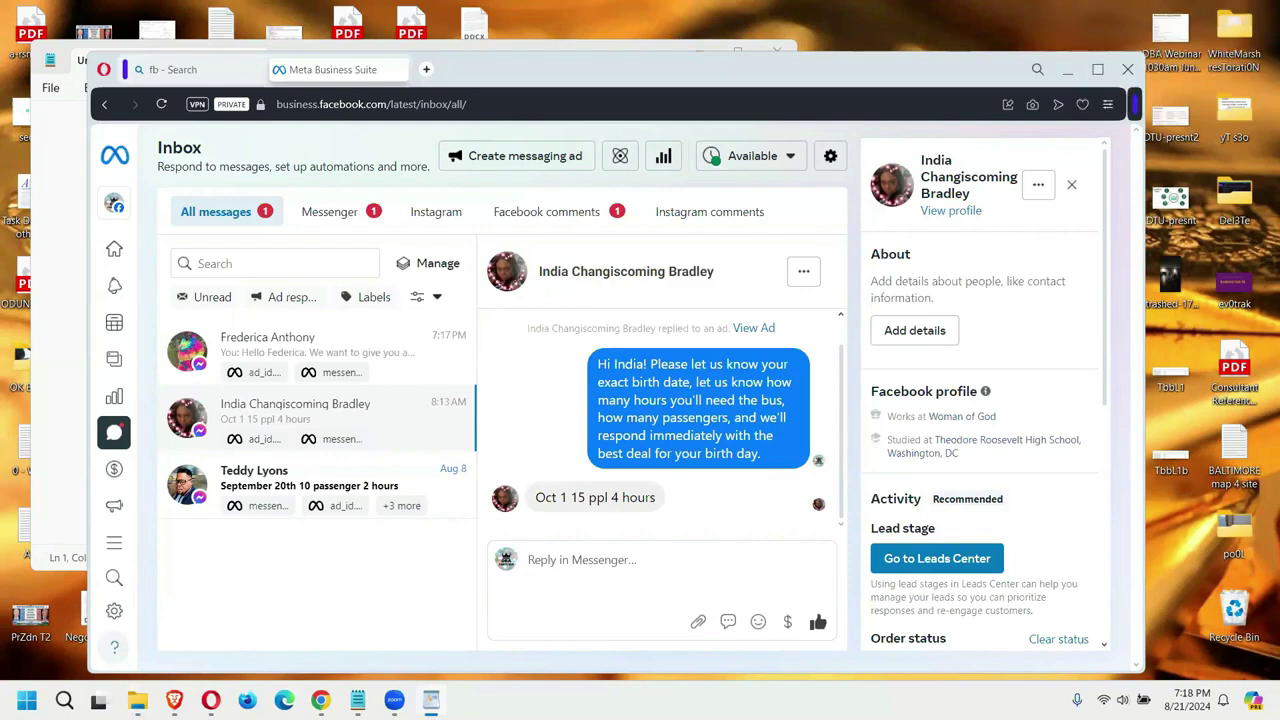
Step: Bring the Pricing - PAX WordPad document forward and shift it down to reveal the browser tabs
left_click(297, 50)
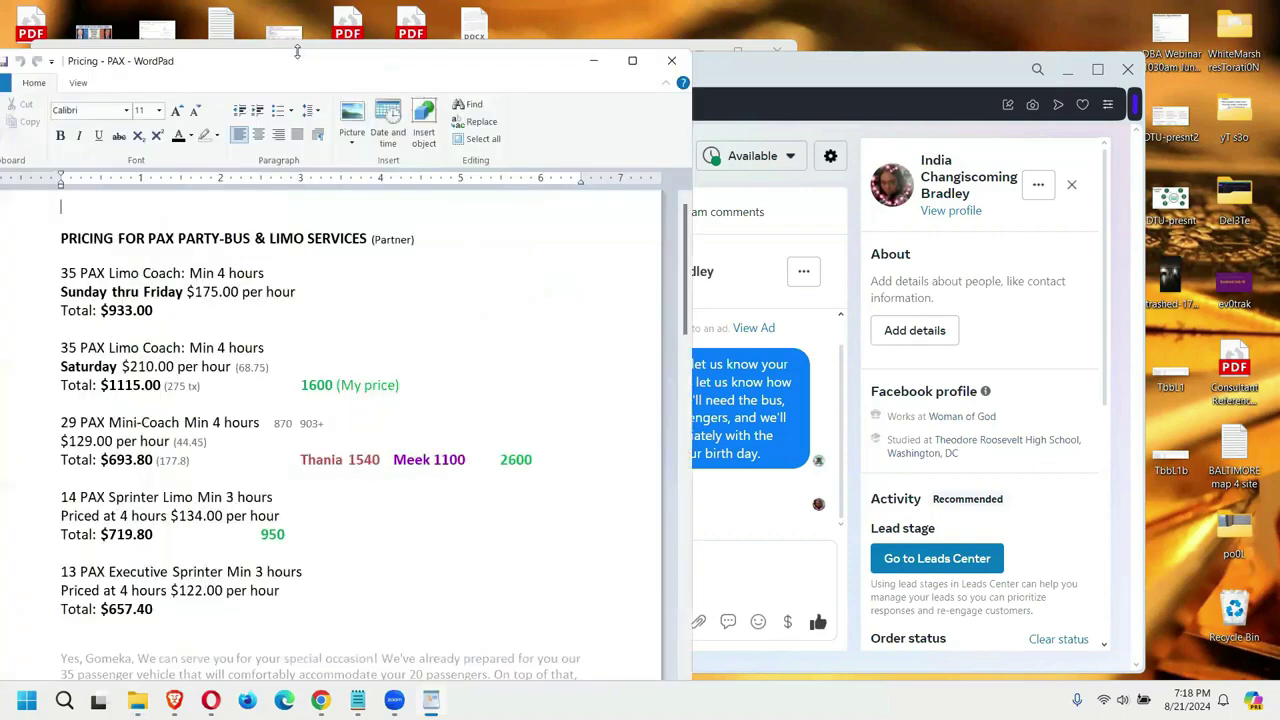
left_click_drag(297, 50, 321, 71)
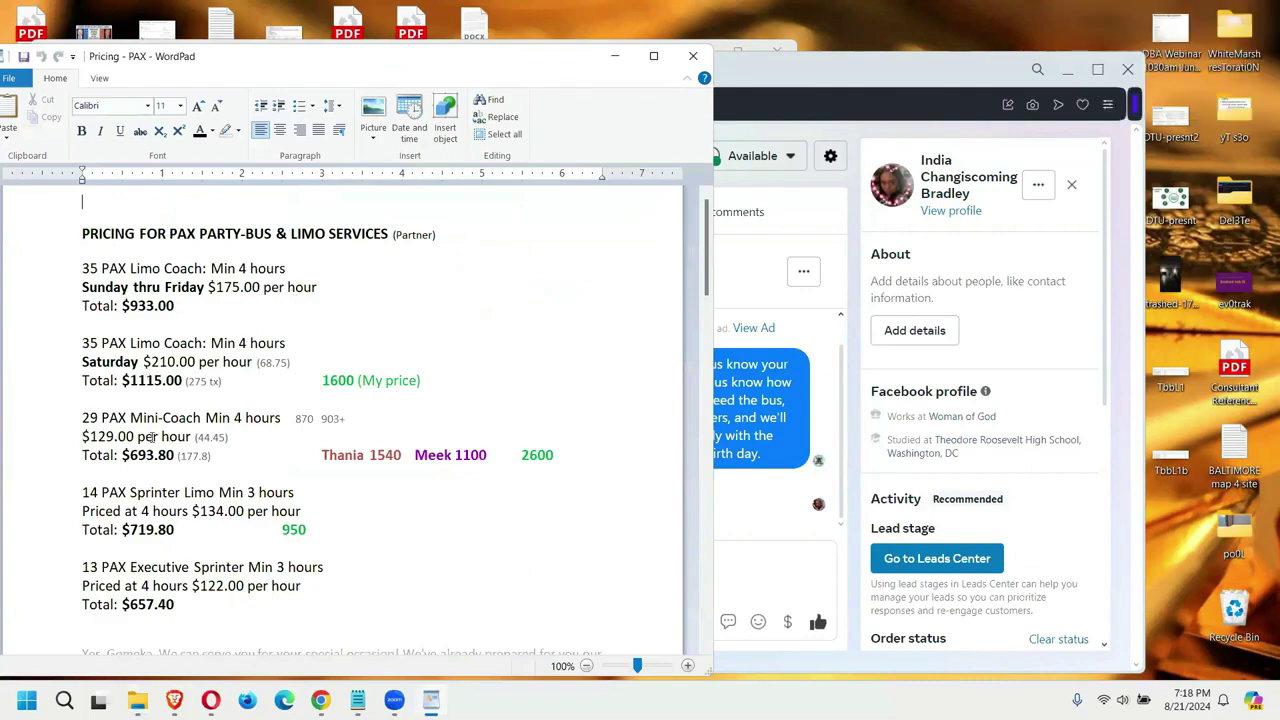
scroll(150, 437, "down", 1)
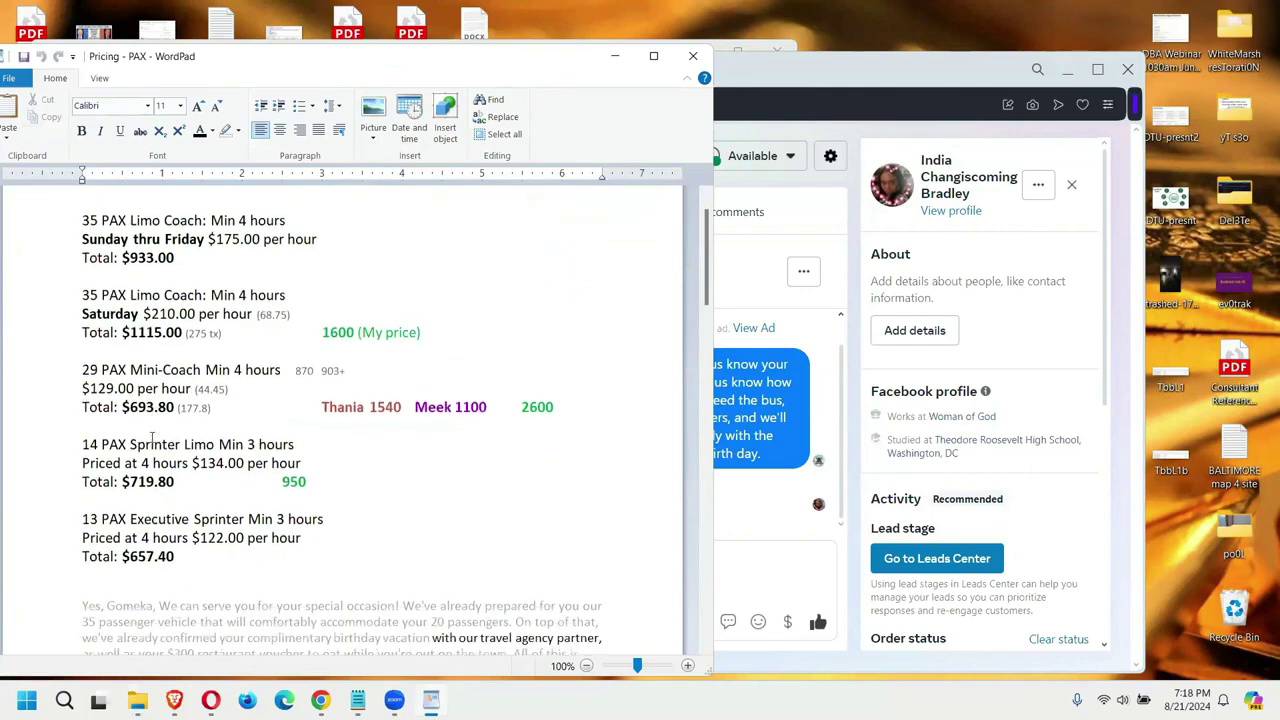
scroll(262, 441, "up", 1)
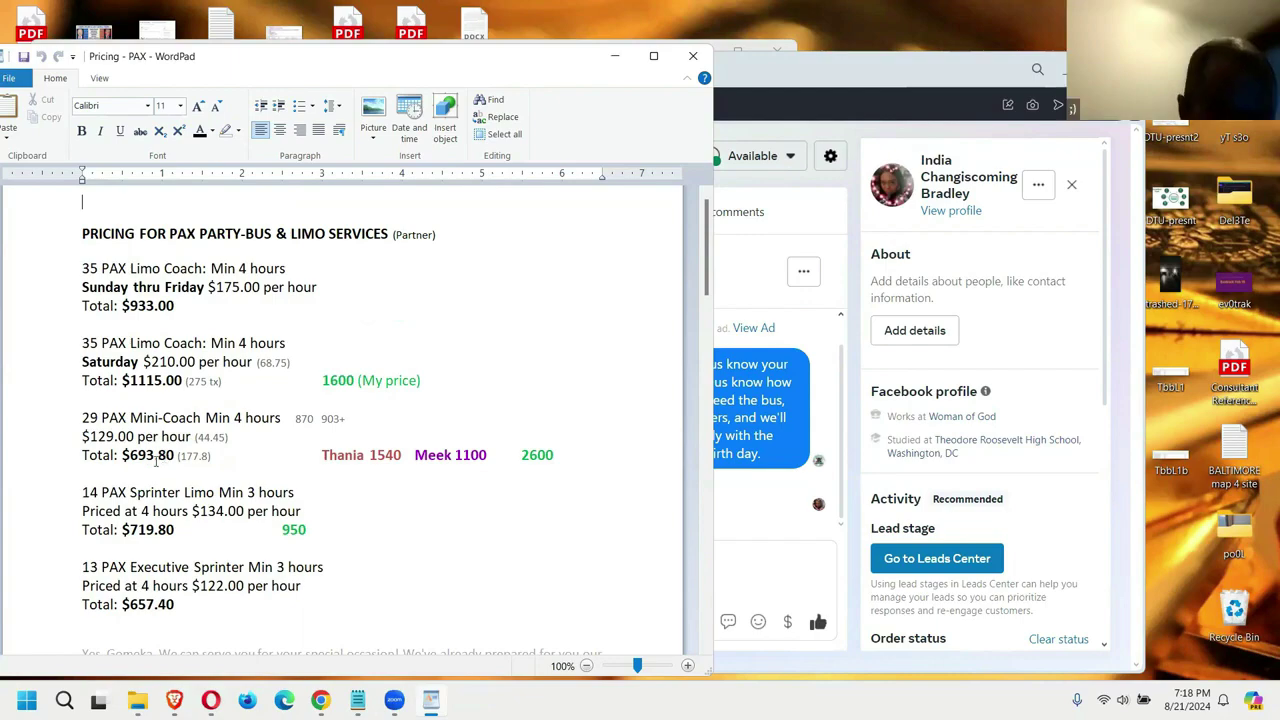
Step: Select the 693.80 mini-coach total and 1100 price, then scroll to the reply templates
left_click_drag(176, 457, 135, 457)
left_click_drag(496, 455, 457, 455)
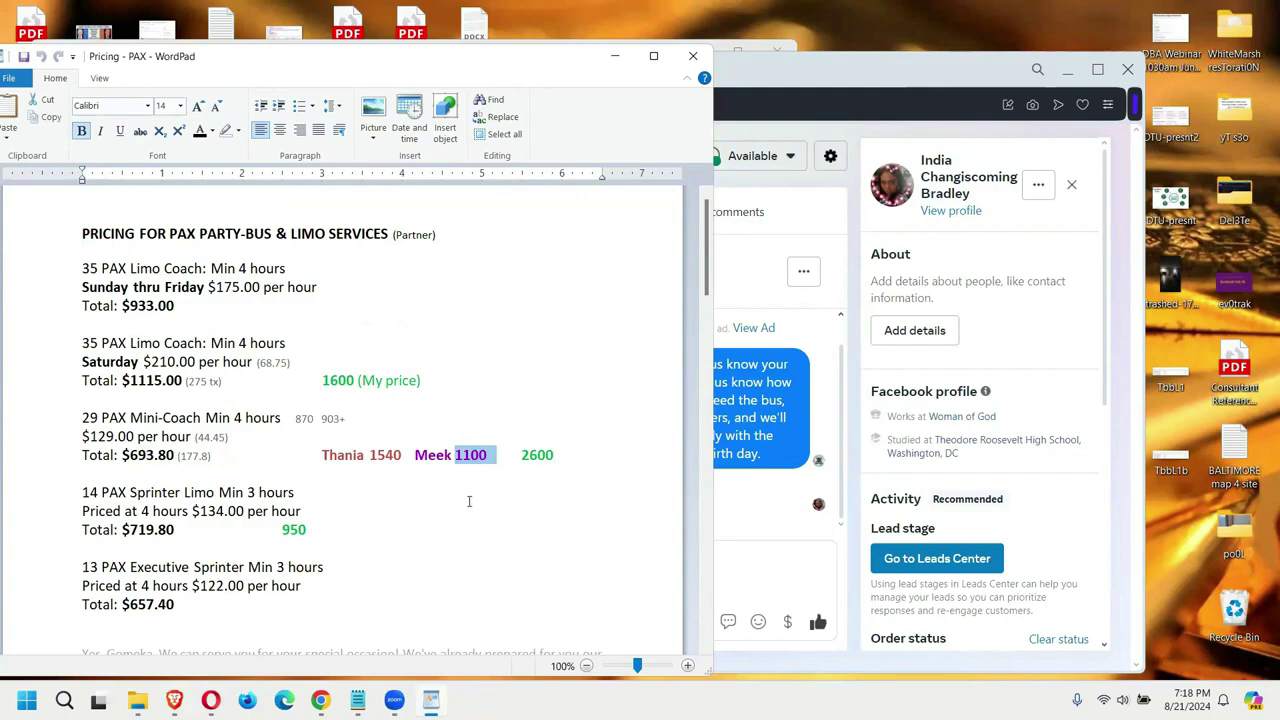
scroll(540, 545, "down", 3)
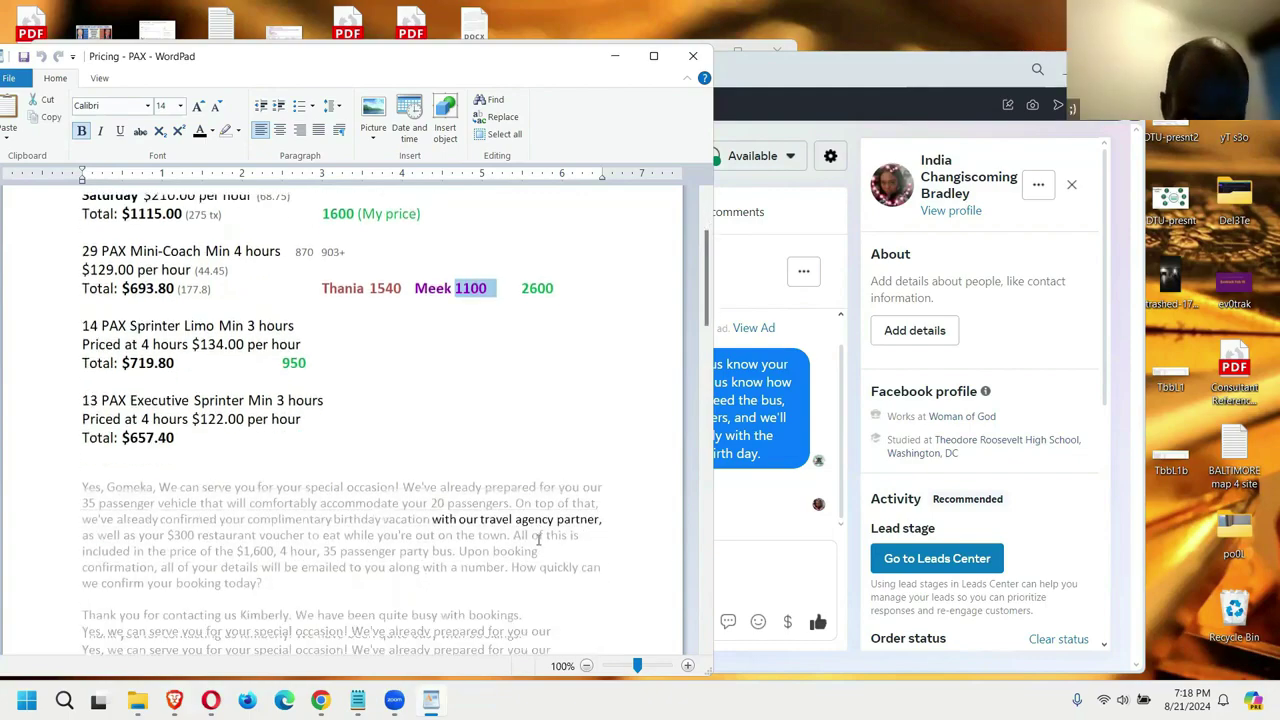
scroll(538, 538, "down", 15)
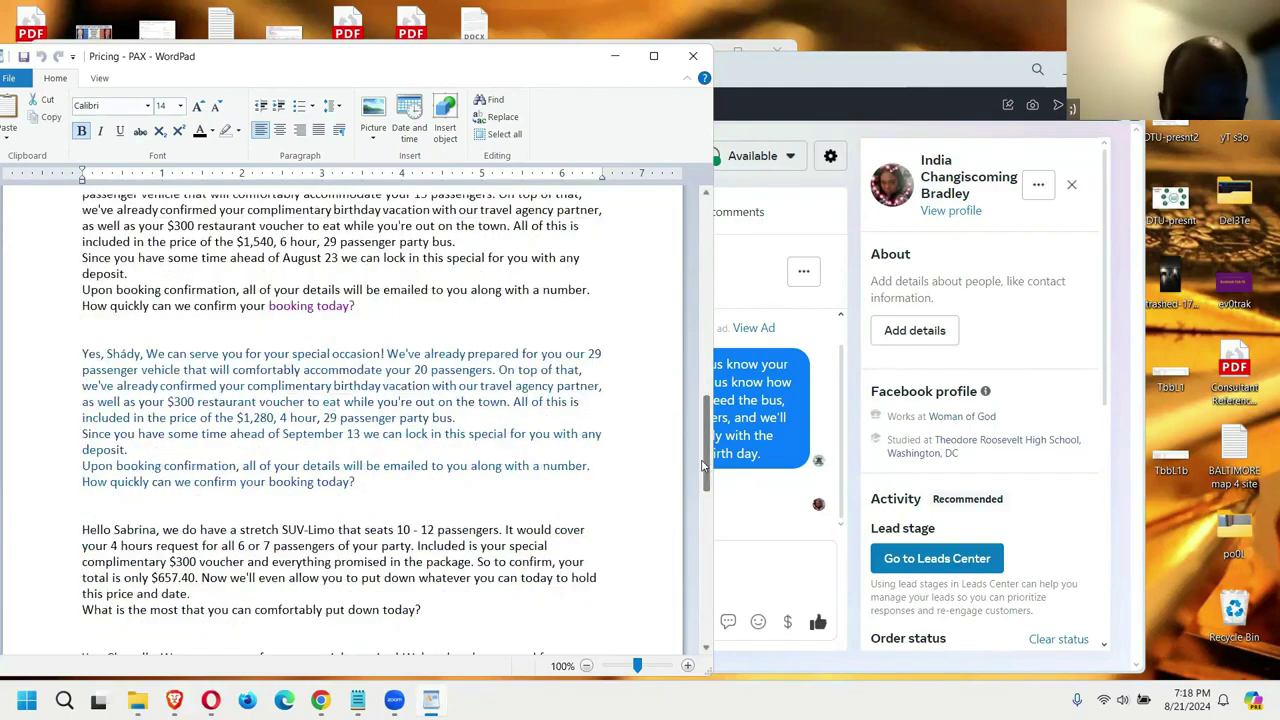
left_click_drag(703, 465, 707, 458)
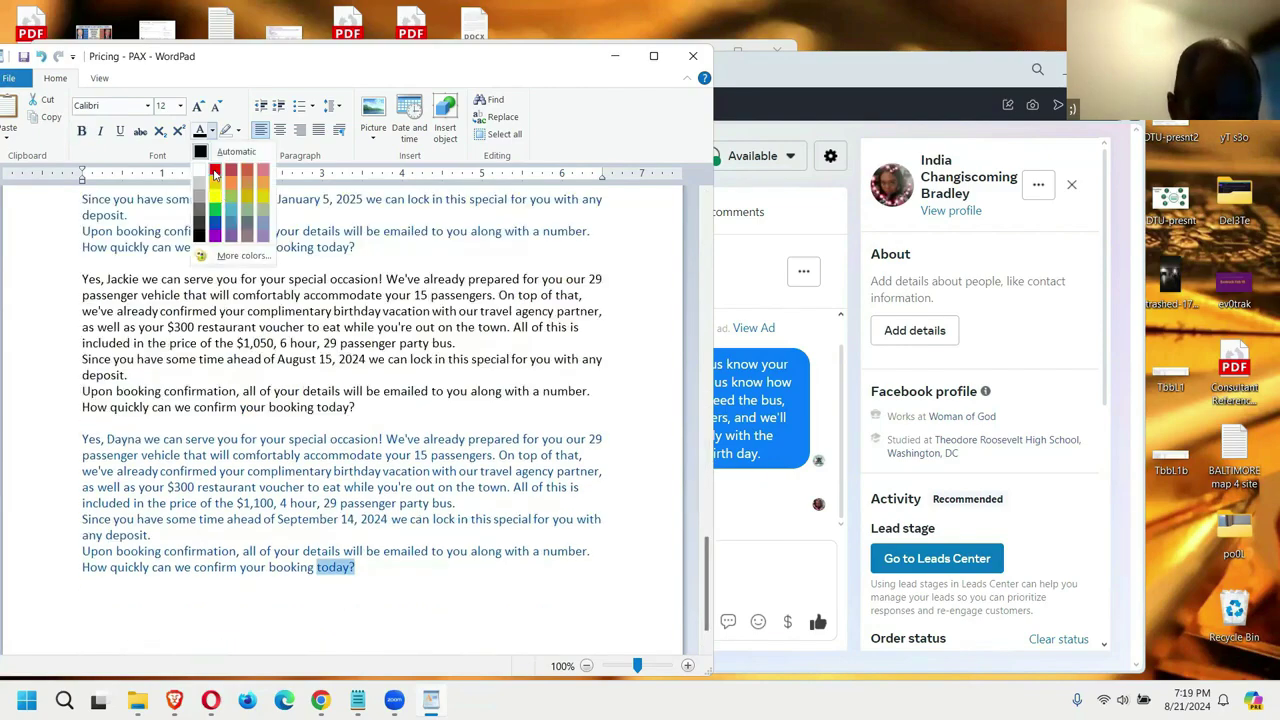
Step: Colour 'today?' red and recolour the pasted quote paragraph black
left_click(214, 172)
left_click(236, 597)
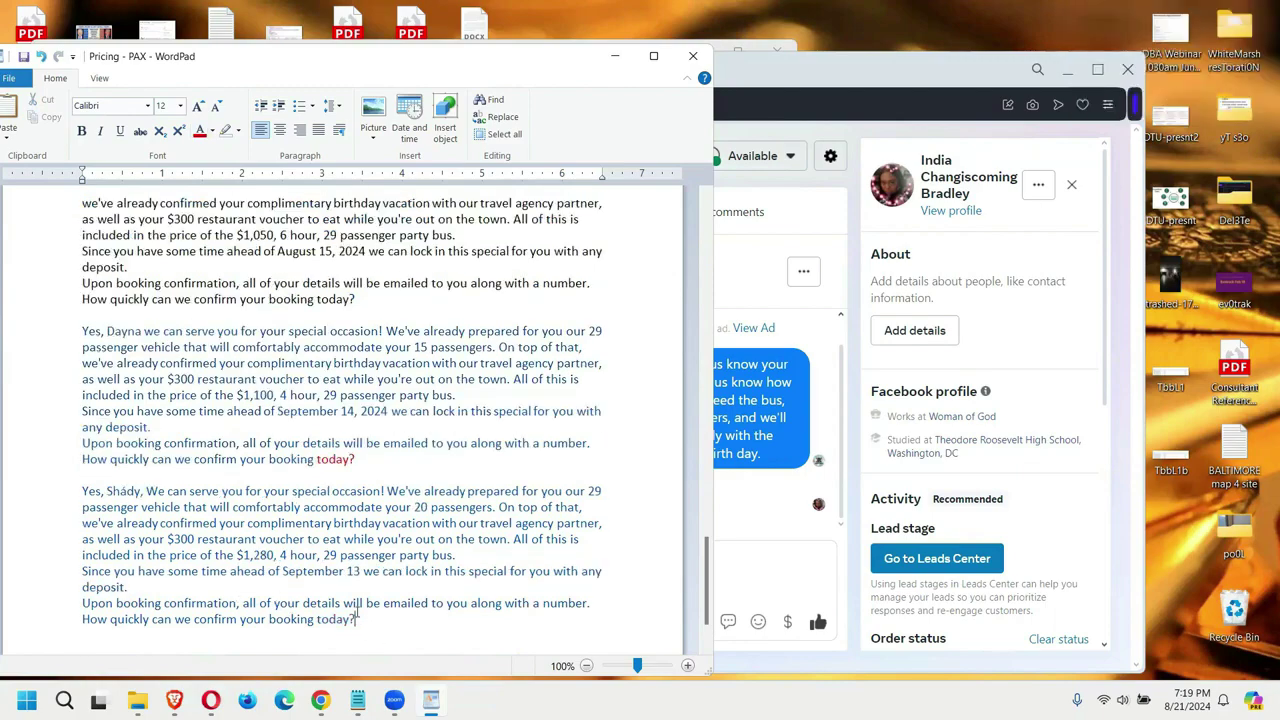
left_click_drag(358, 619, 73, 495)
left_click(212, 131)
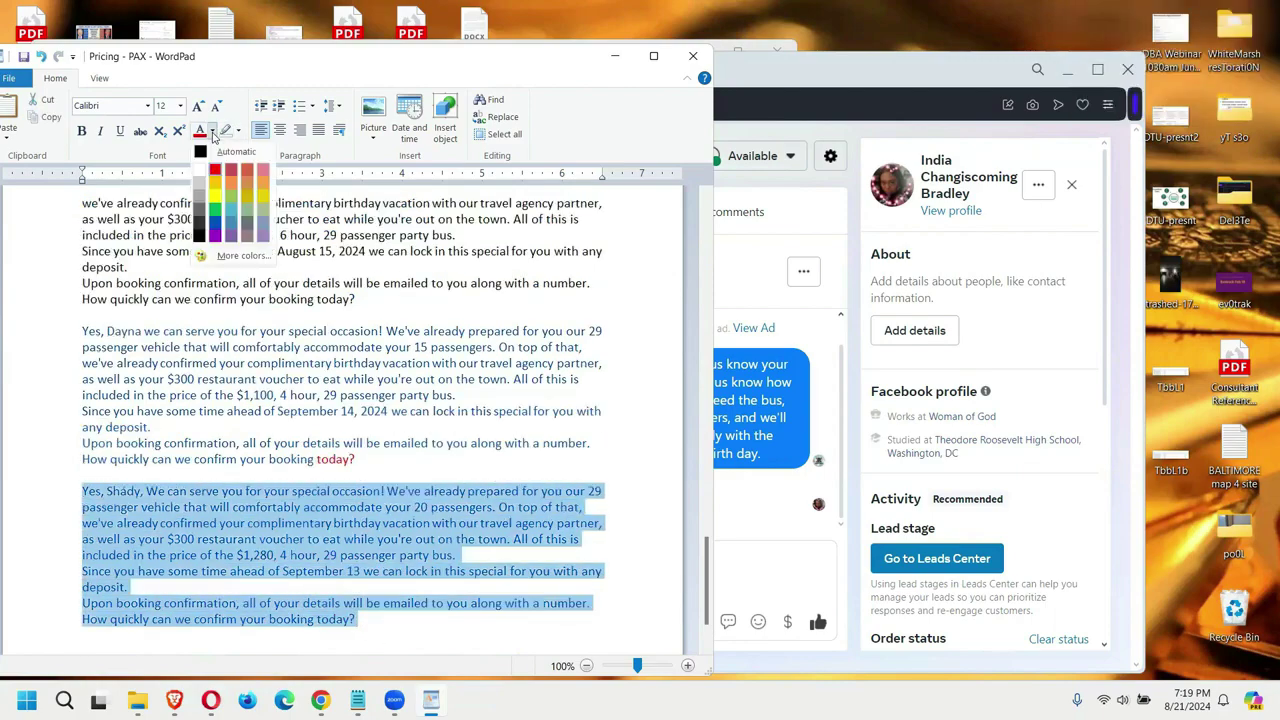
left_click(198, 172)
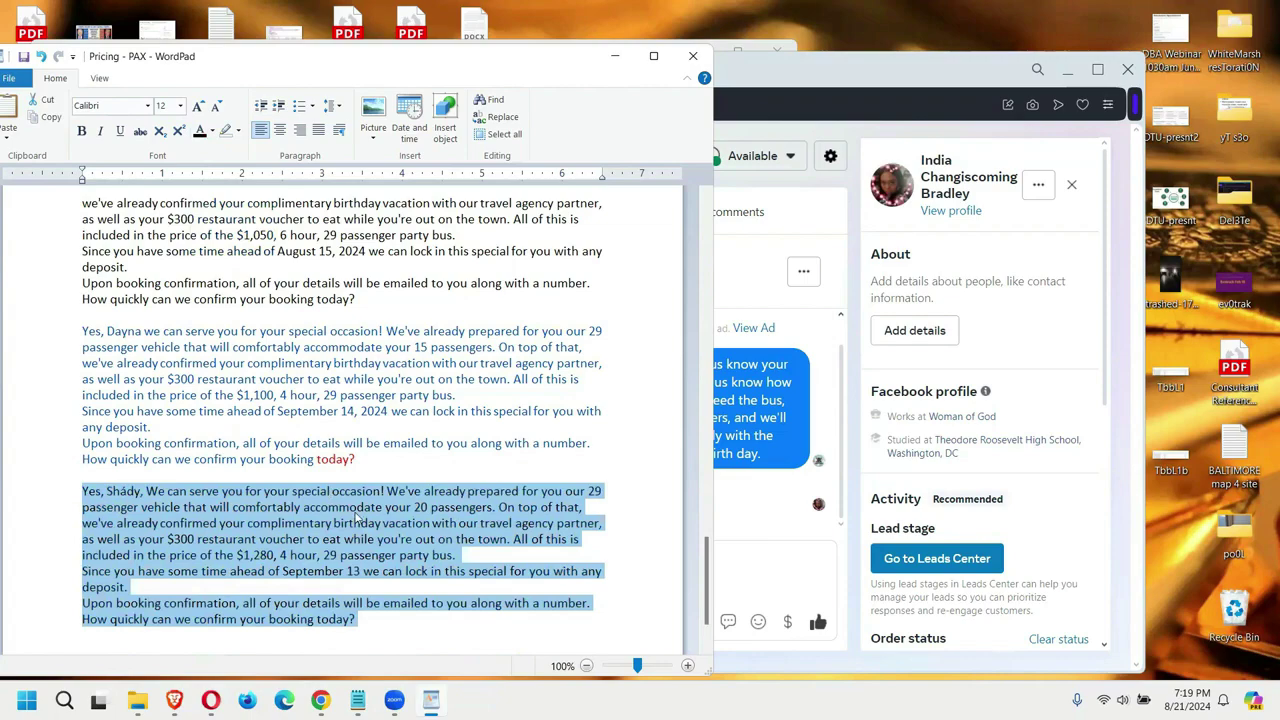
Step: Paste the new customer's first name into the greeting and change 20 passengers to 15
left_click(769, 576)
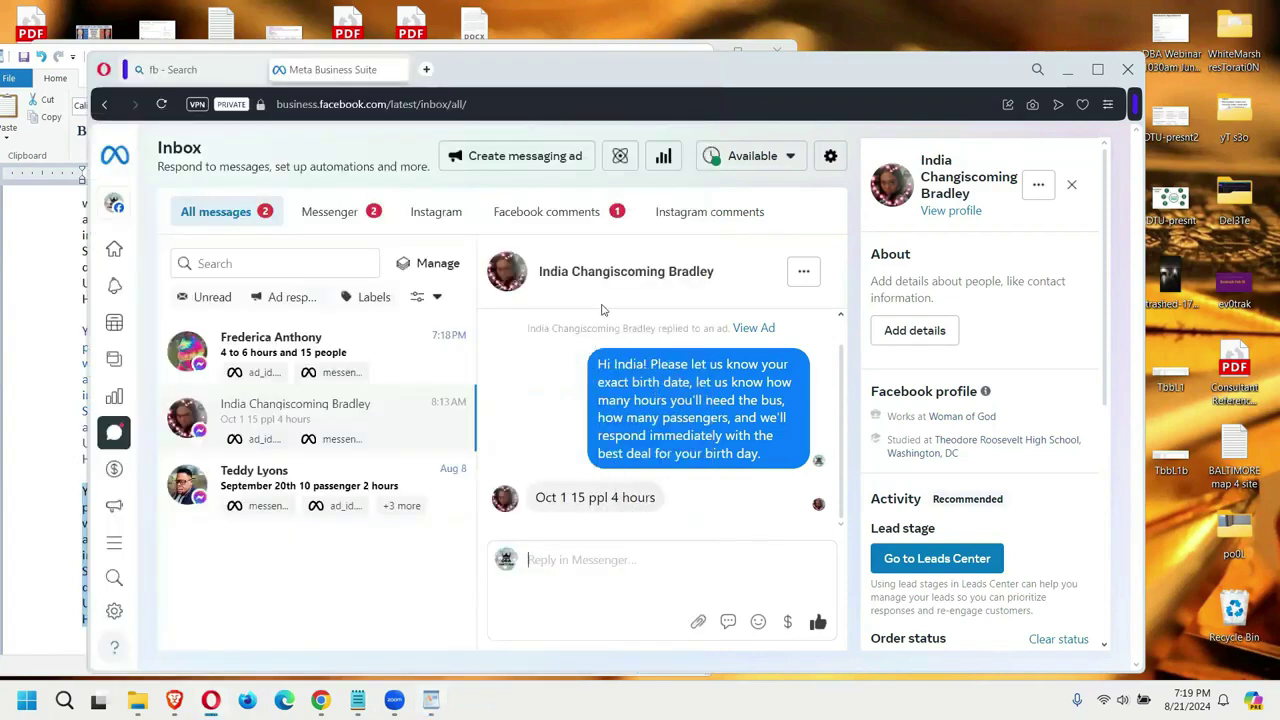
left_click(49, 527)
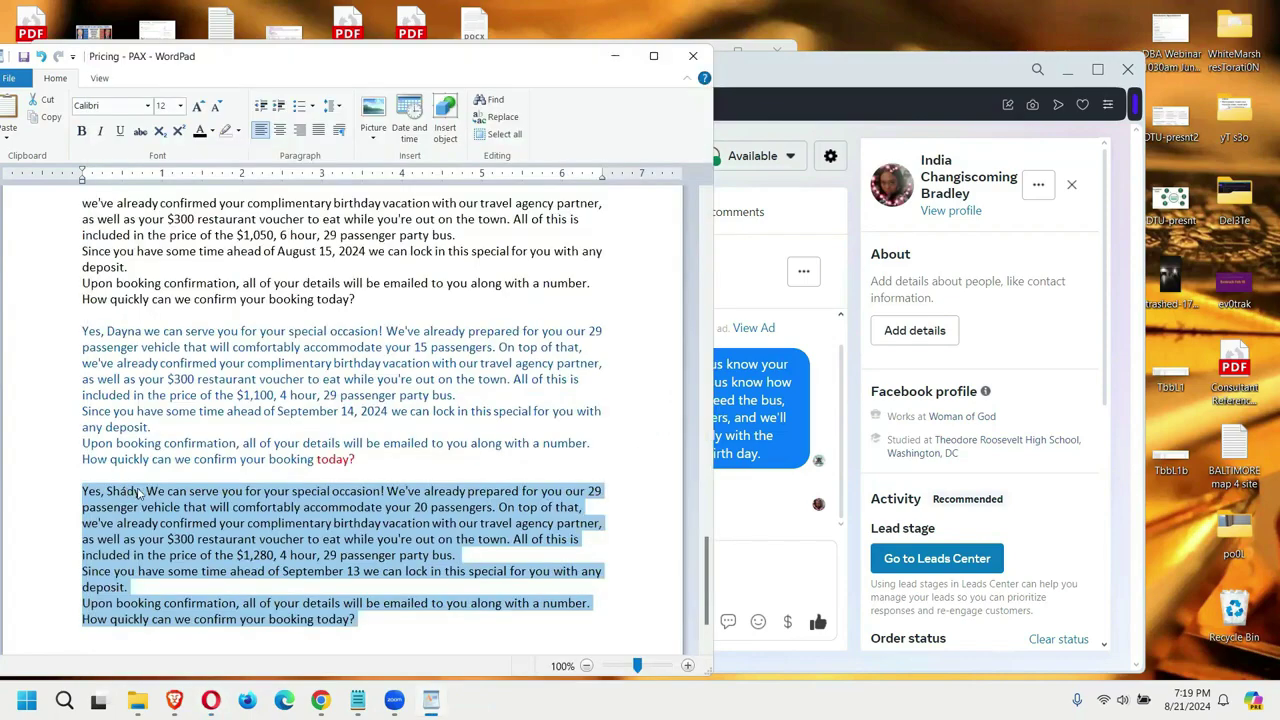
left_click(139, 491)
double_click(139, 491)
type("India")
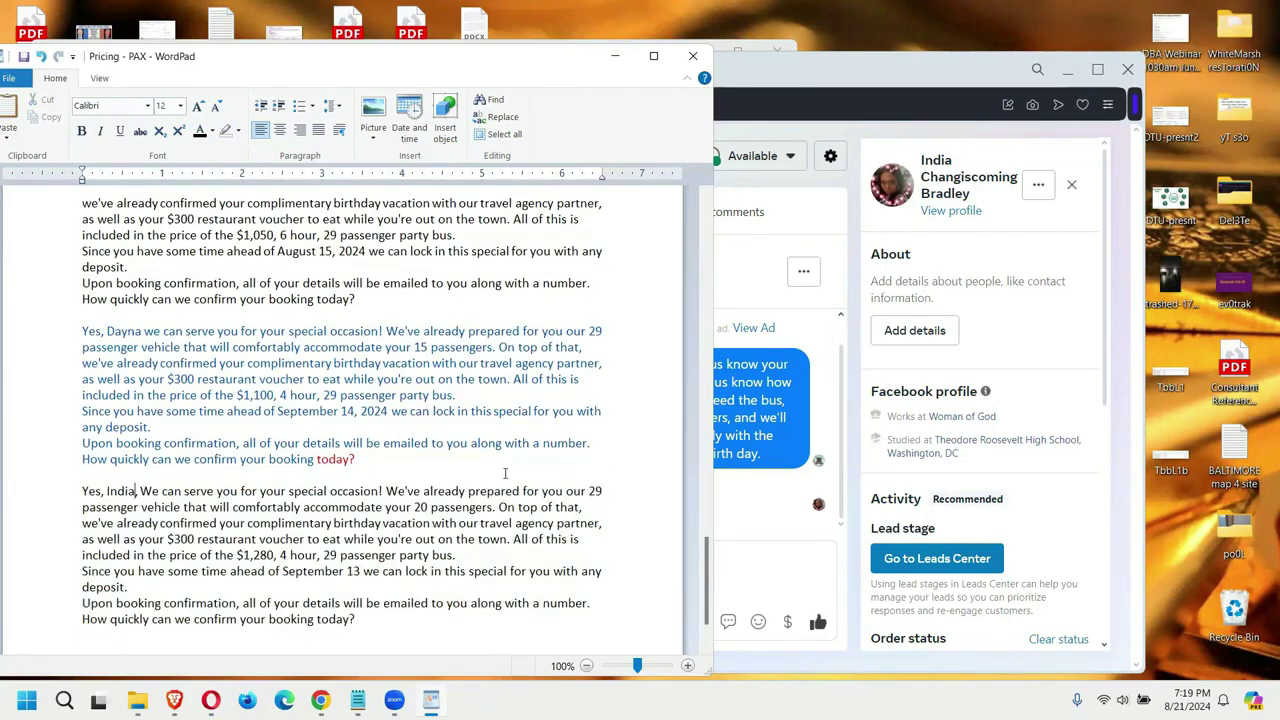
double_click(420, 507)
double_click(417, 507)
type("15")
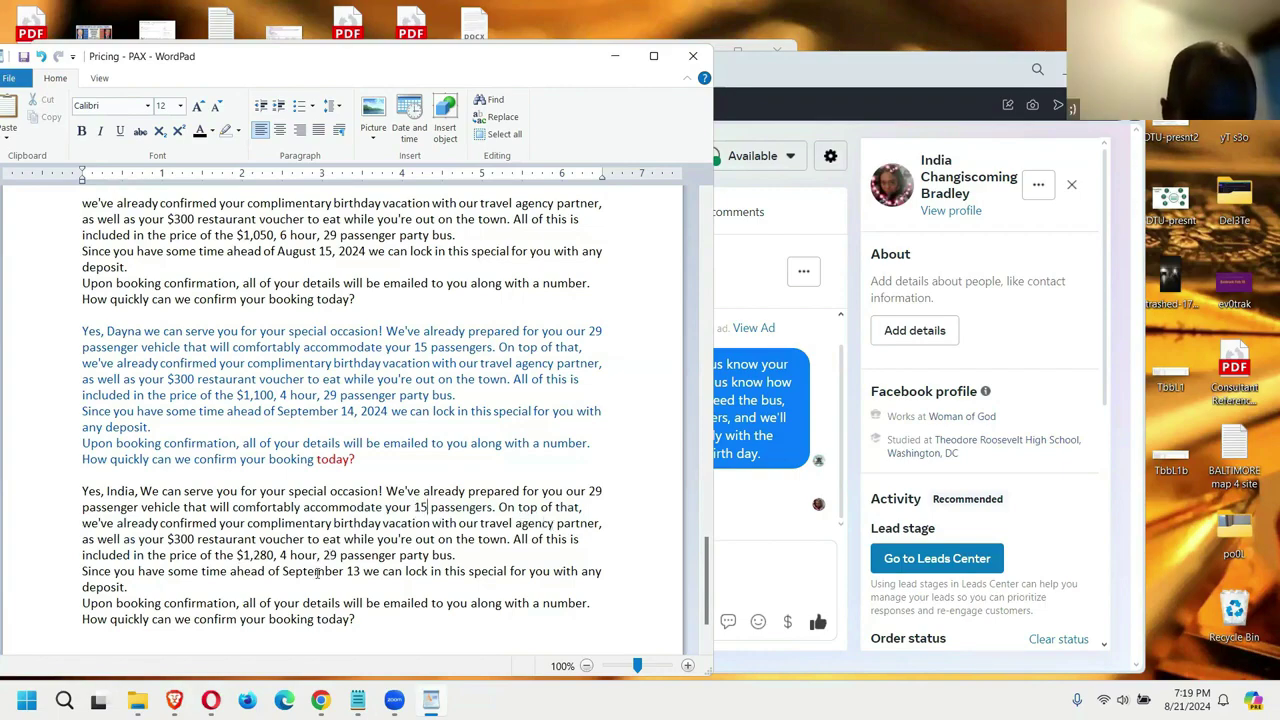
Step: Recheck the inbox message, then select the finished quote paragraph
left_click(337, 554)
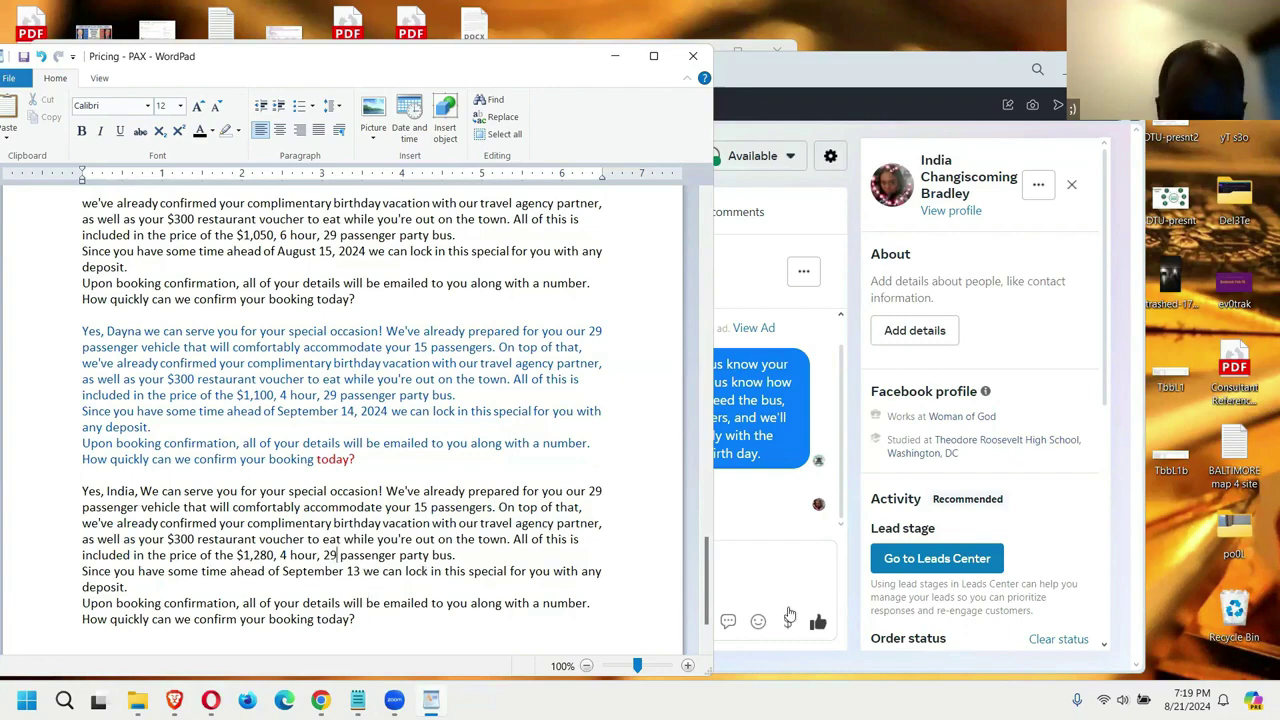
key("alt+Tab")
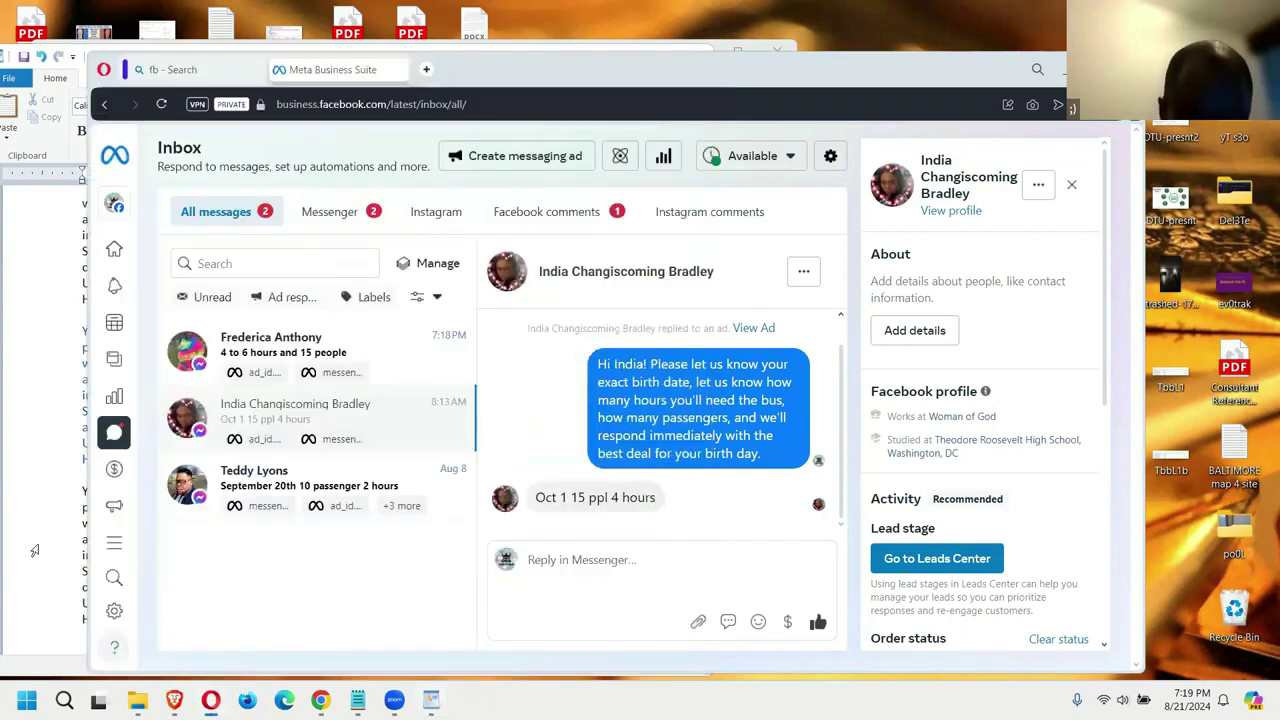
left_click(38, 550)
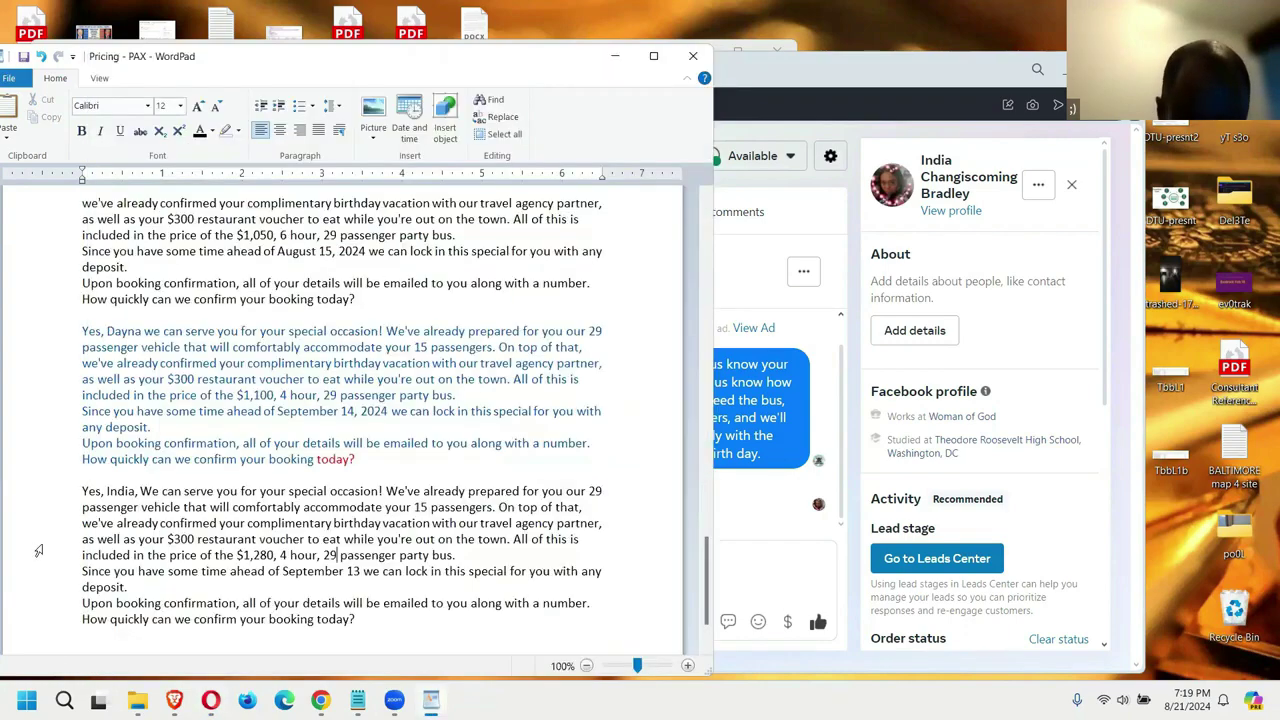
left_click_drag(414, 507, 497, 507)
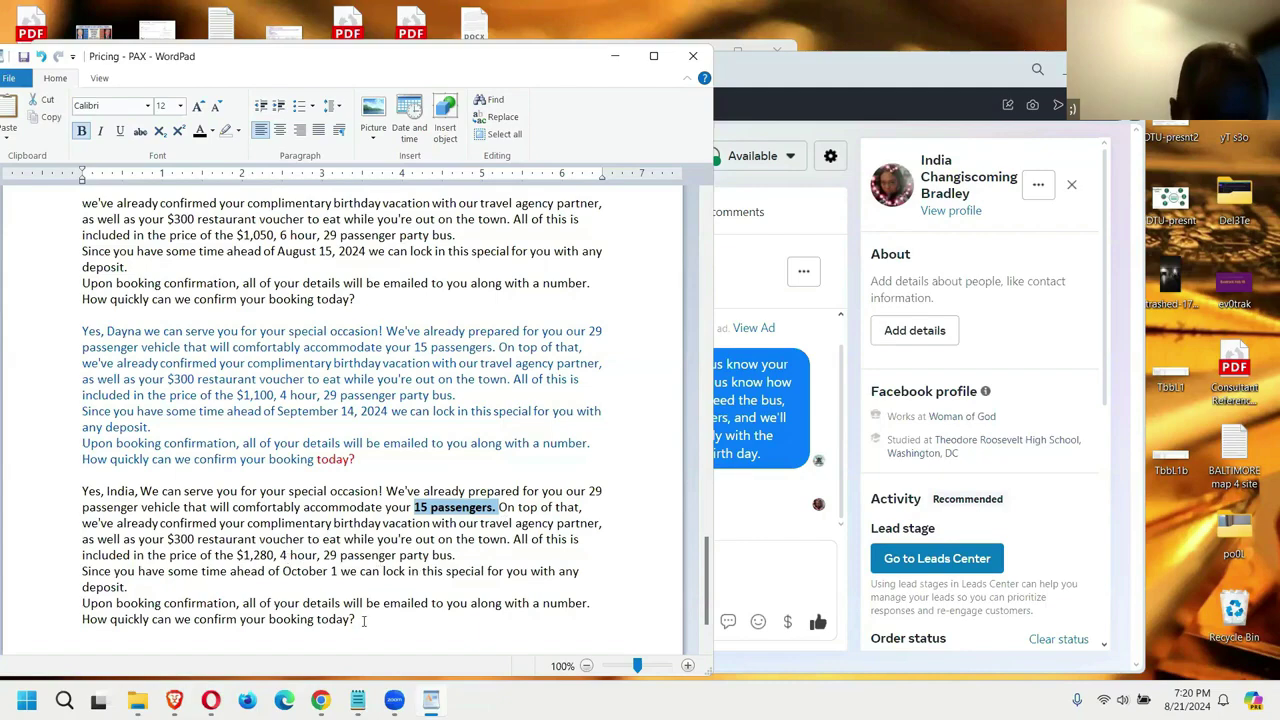
left_click_drag(364, 620, 82, 491)
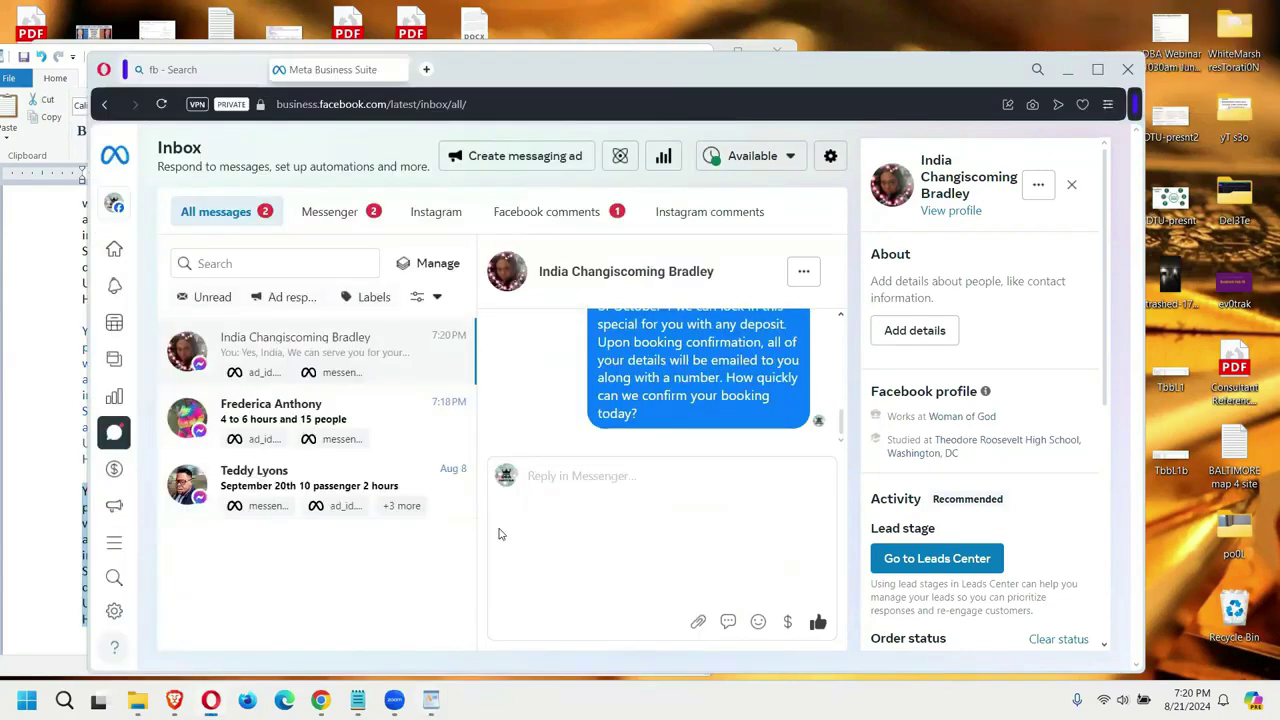
Step: Toggle the inbox filter to Messenger and back to All messages, then open the 4-to-6-hours inquiry
scroll(571, 420, "up", 10)
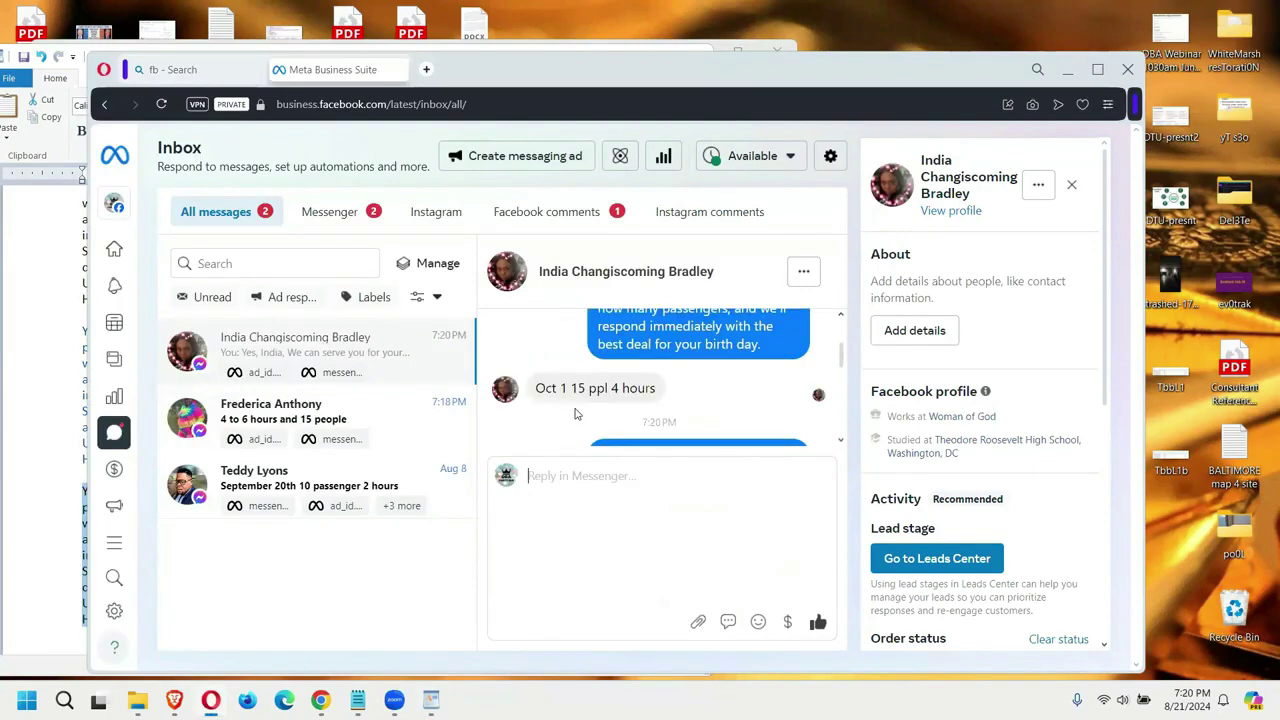
scroll(575, 413, "down", 1)
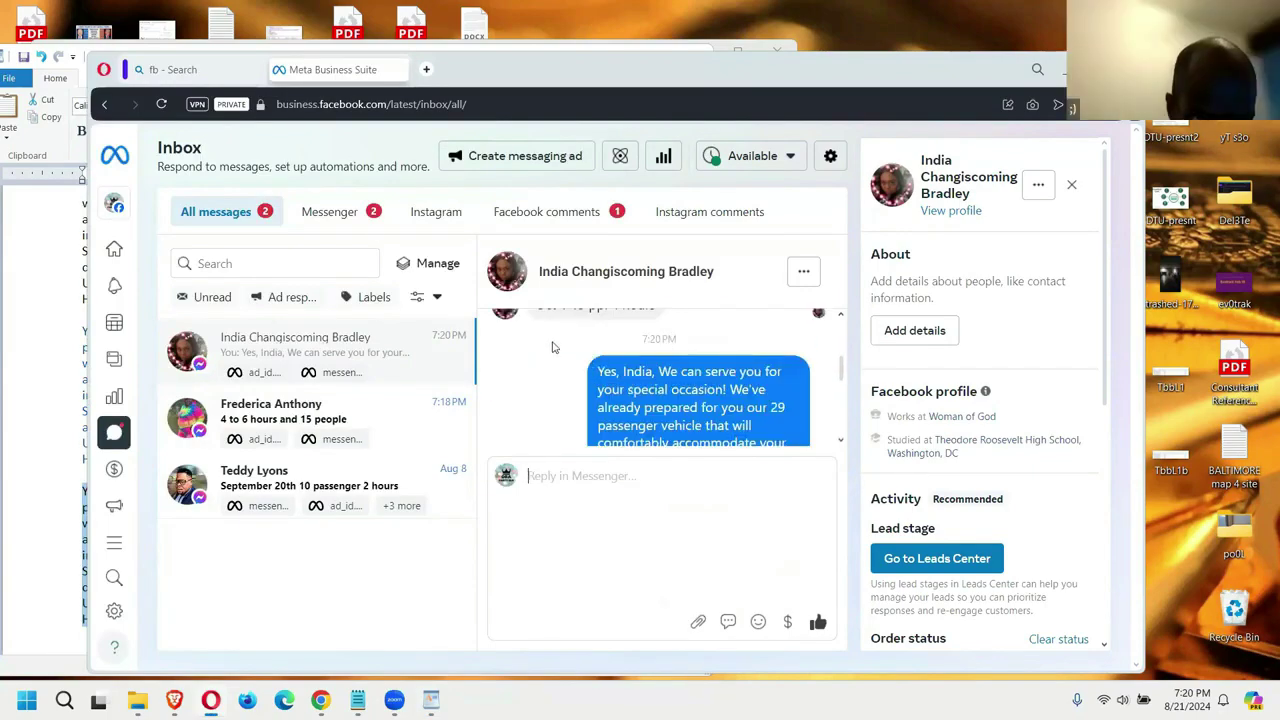
left_click(327, 213)
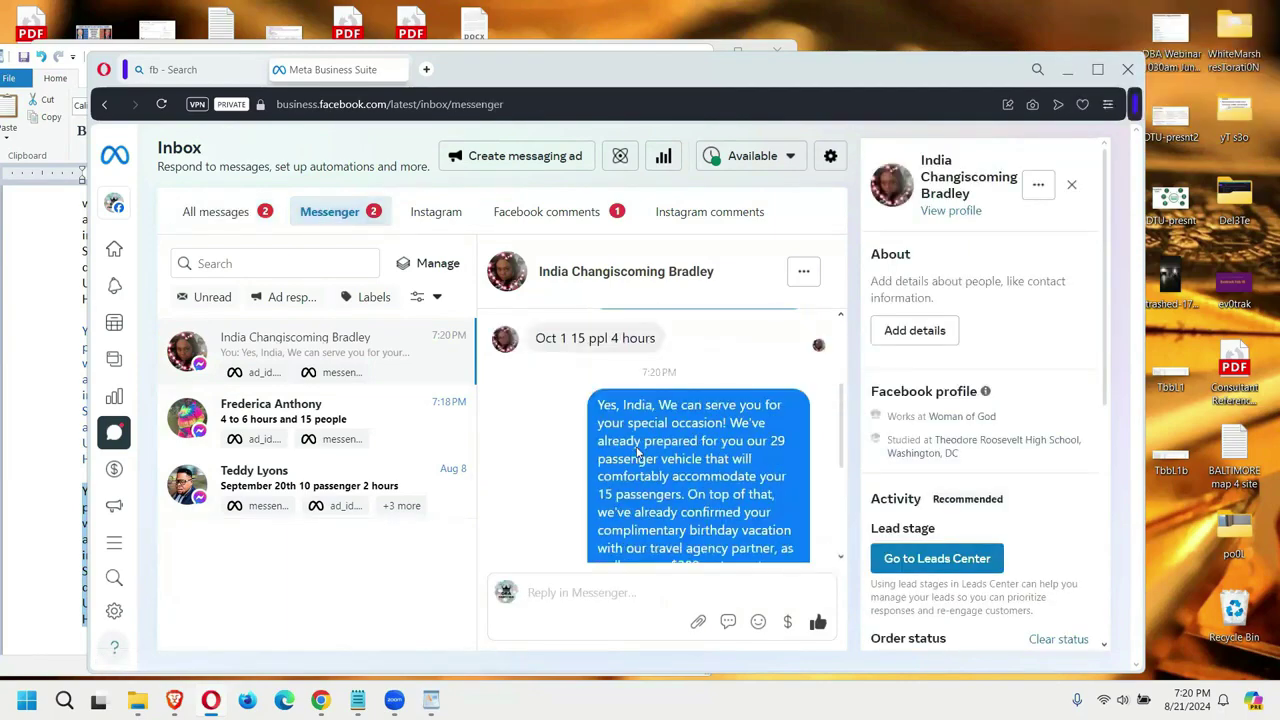
left_click(206, 214)
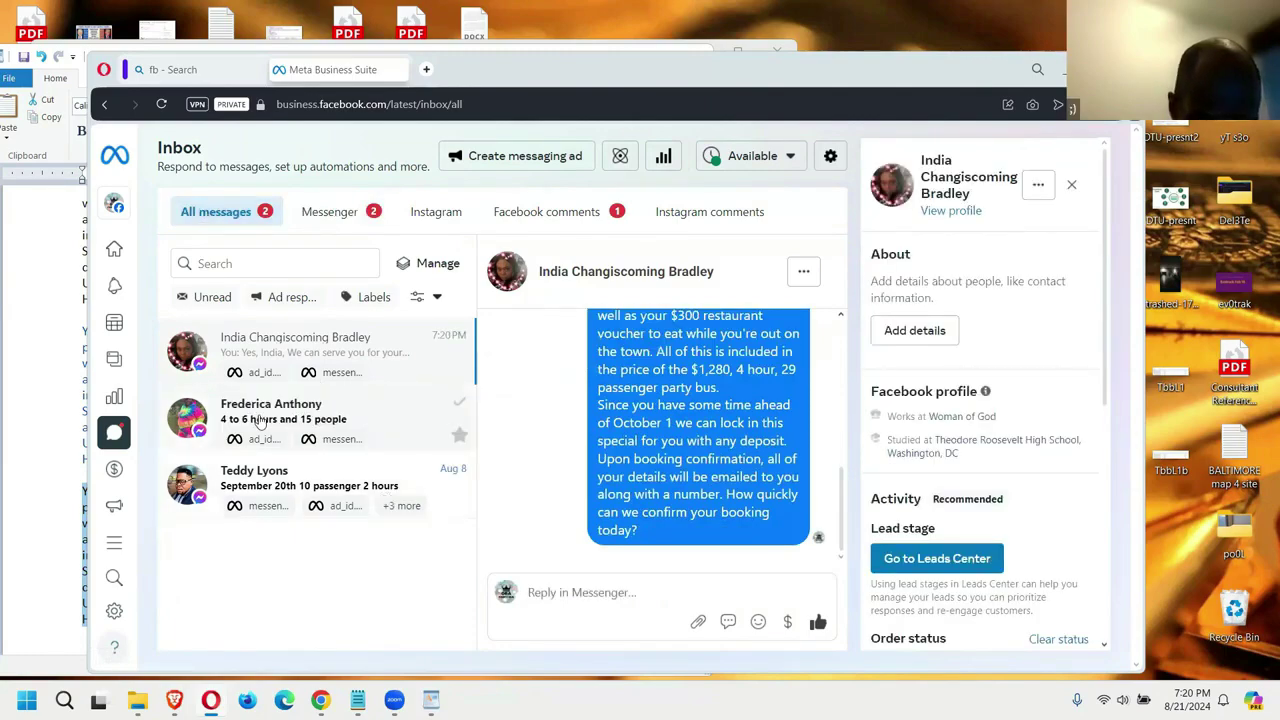
left_click(260, 420)
Step: Send the holding reply 'Alright. Just a moment. Stay online...' and return to the pricing document
left_click(629, 585)
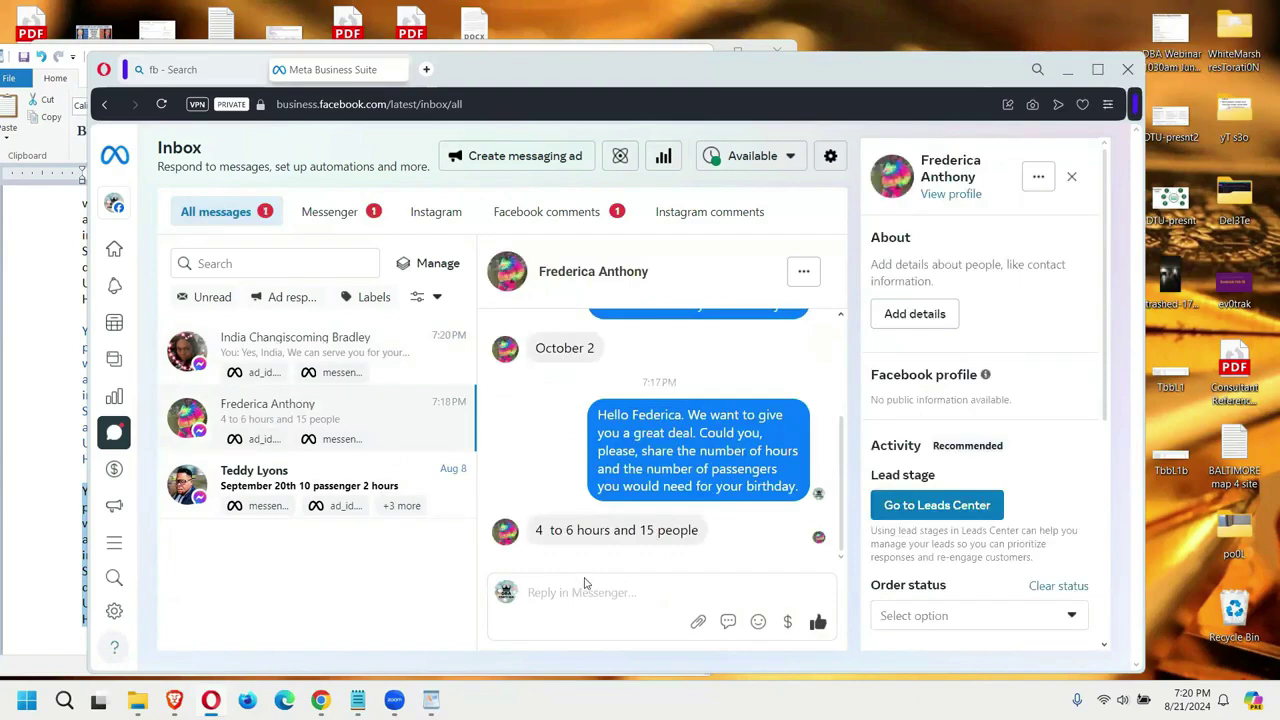
type("Alright. Just a moment. Stay online...")
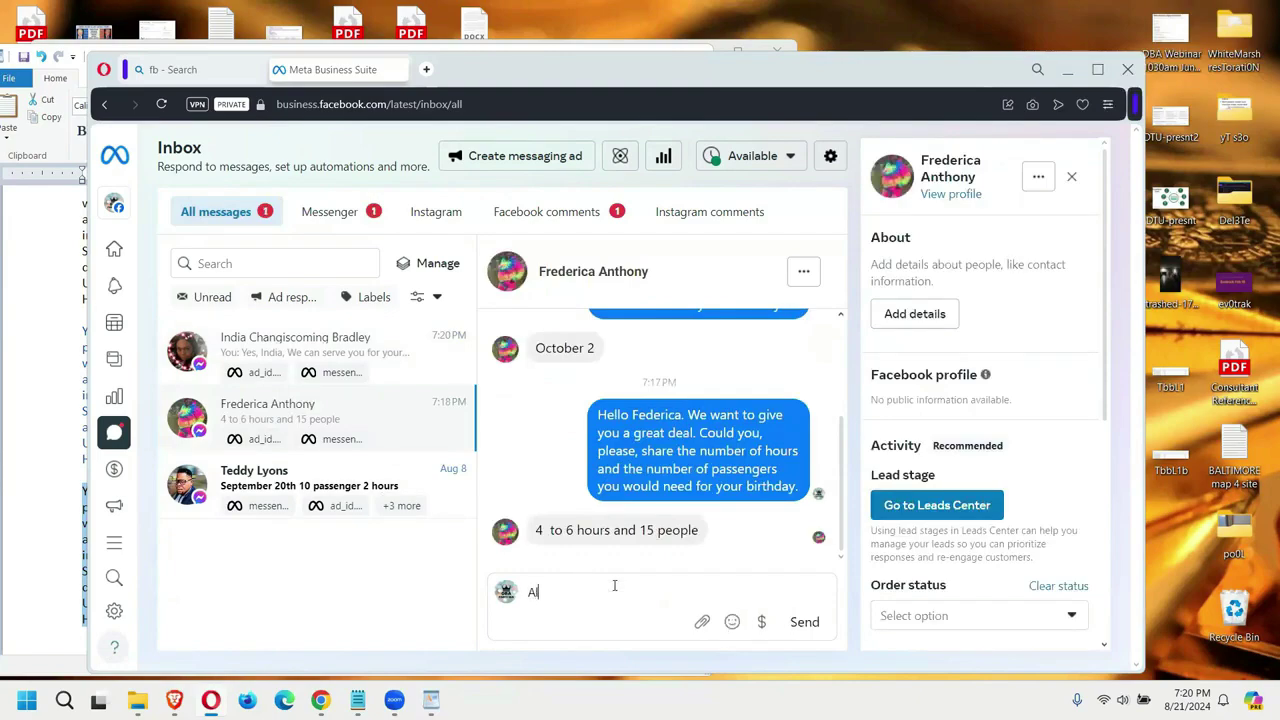
key("Return")
left_click(587, 583)
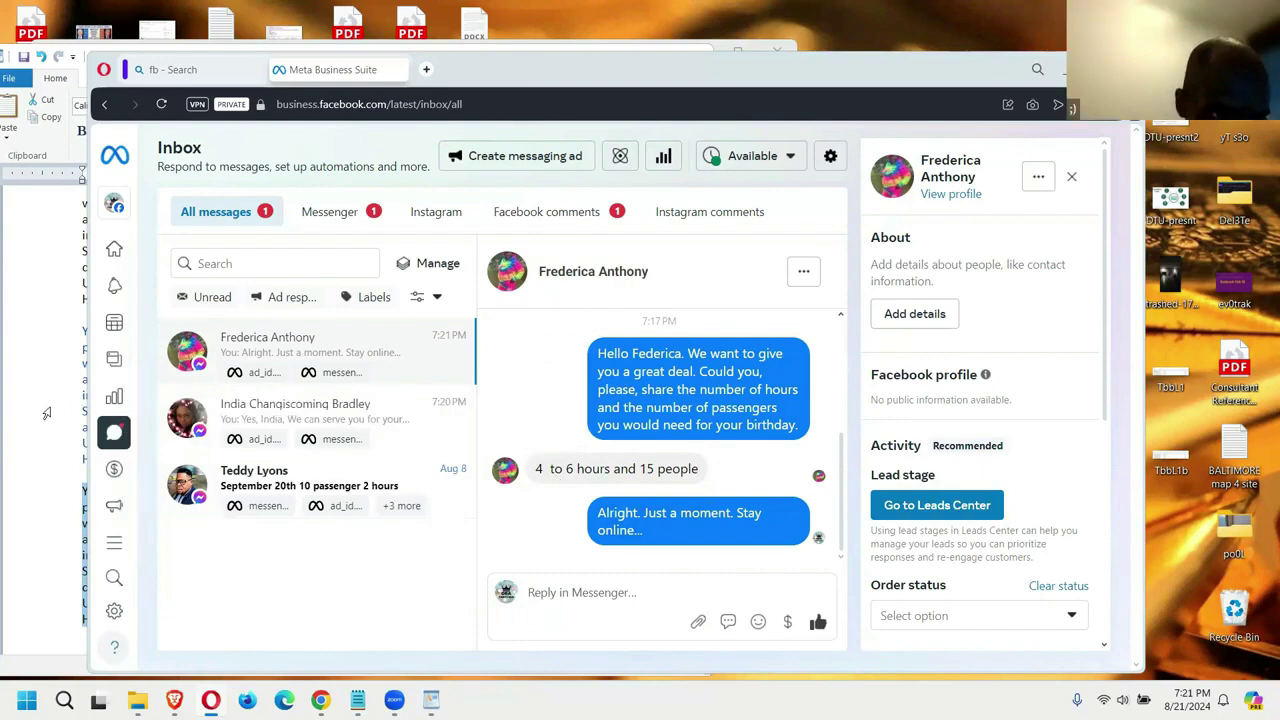
left_click(50, 415)
Step: Scroll up in the pricing document to check the 29 PAX Mini-Coach rate
scroll(343, 413, "up", 3)
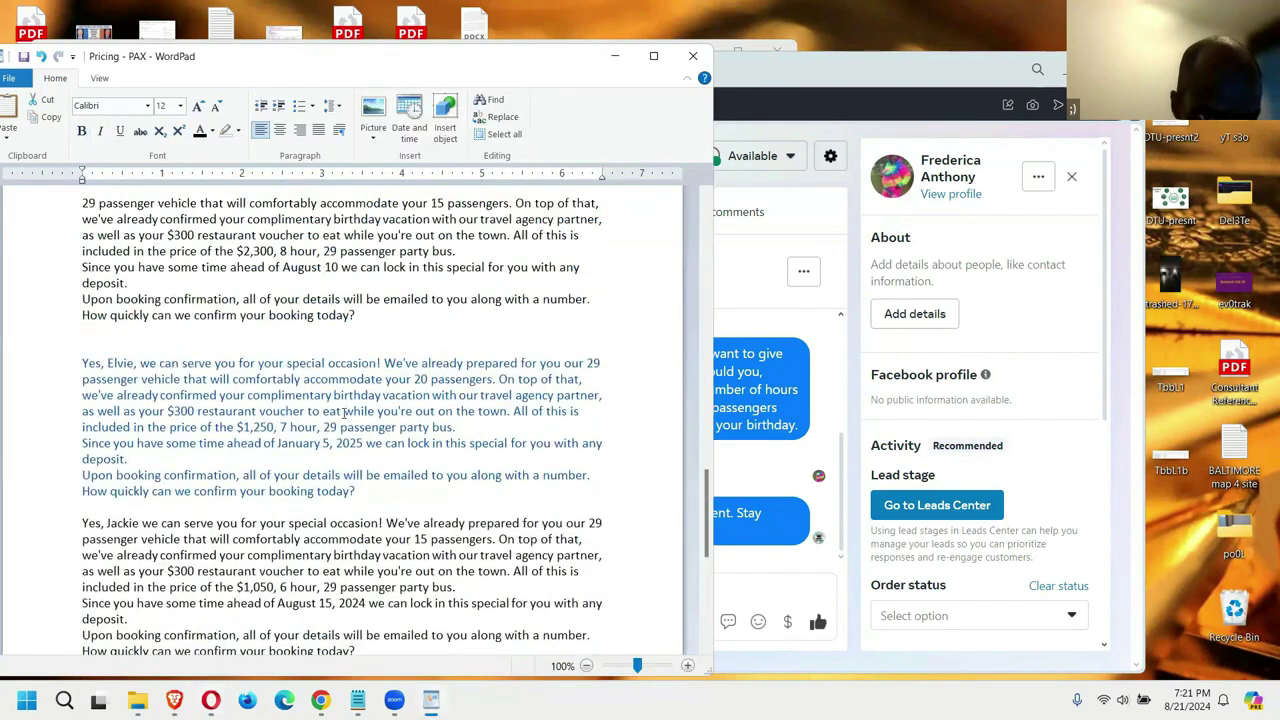
scroll(343, 413, "up", 4)
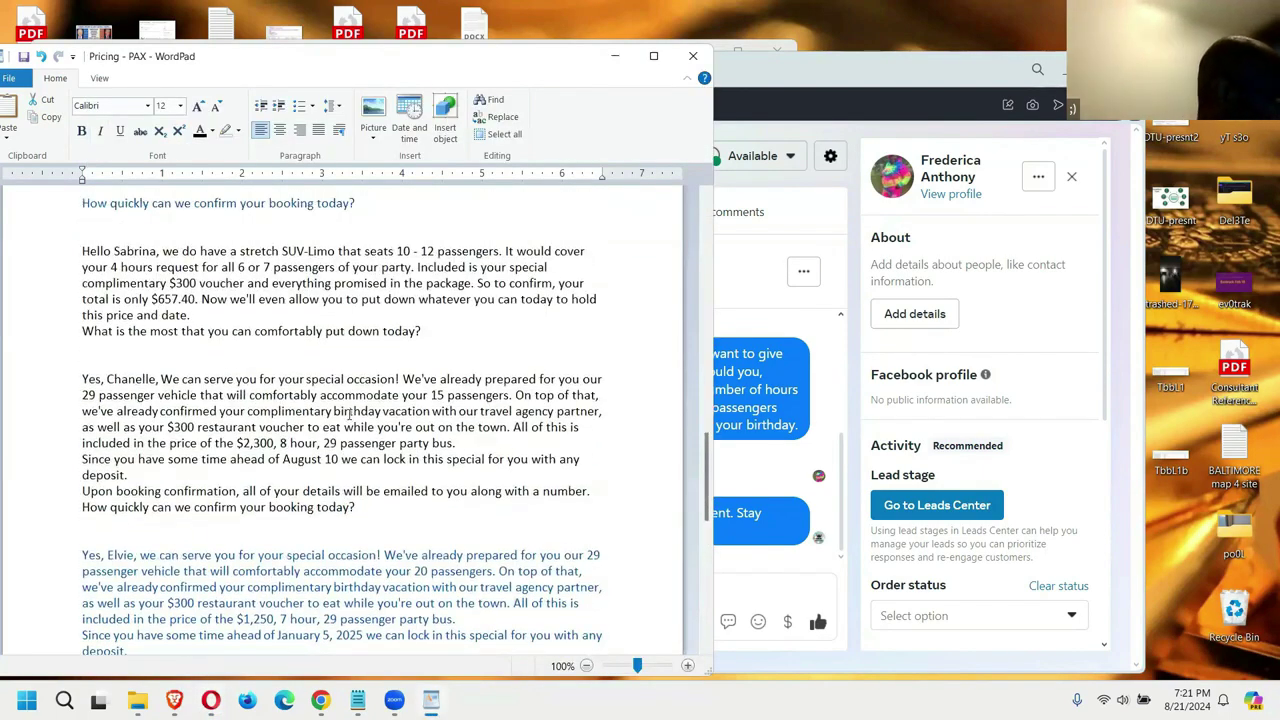
scroll(454, 399, "up", 10)
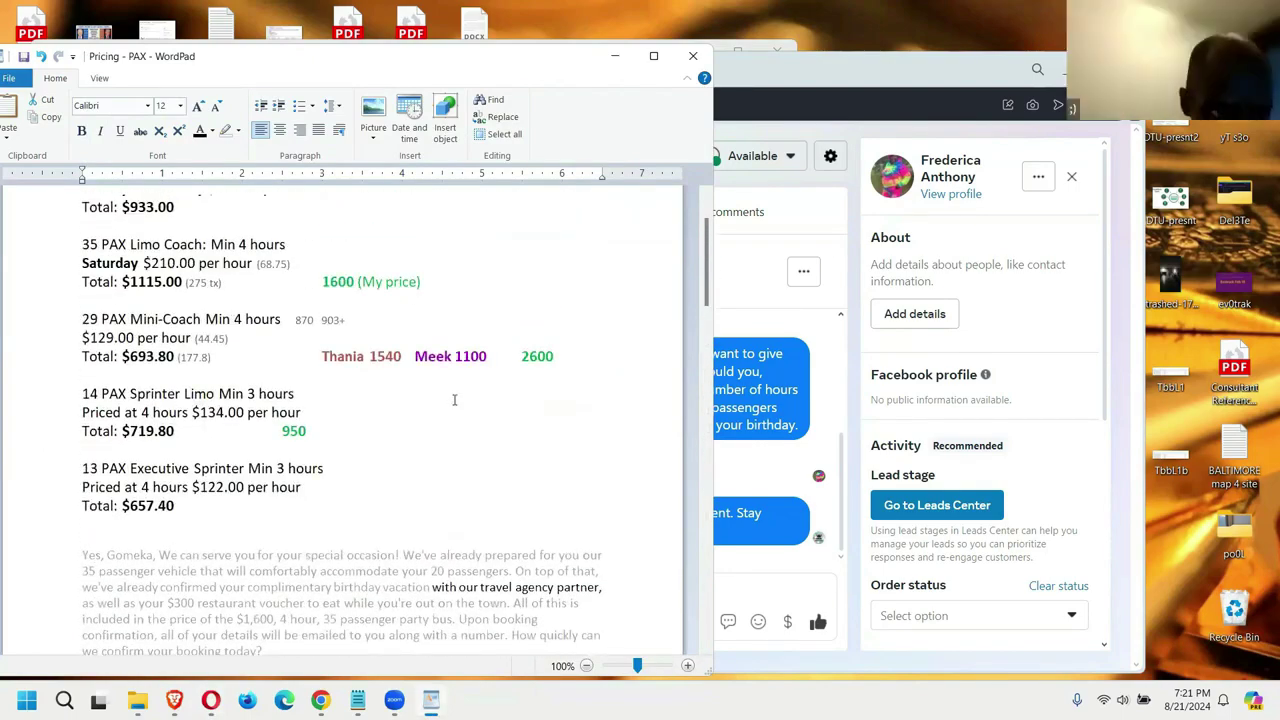
scroll(454, 399, "up", 1)
left_click_drag(82, 372, 212, 410)
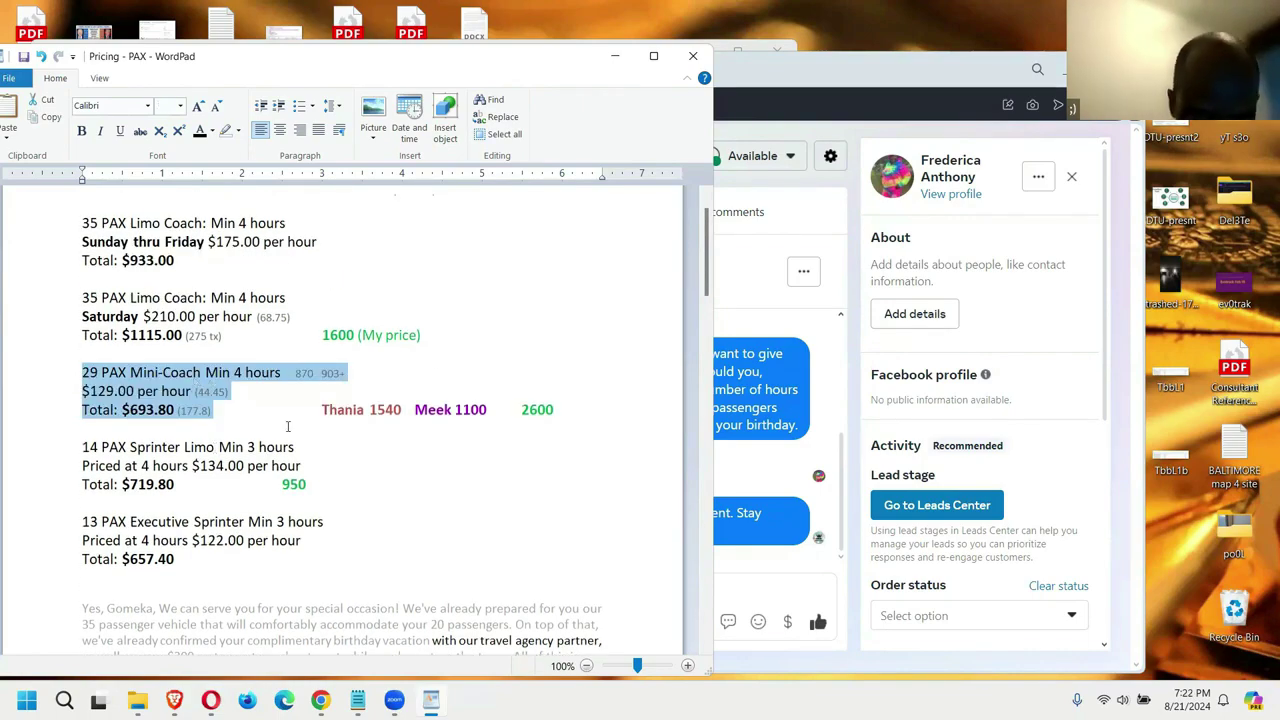
Step: Select the October 1 quote paragraph and switch back to the inbox conversation
left_click(716, 540)
left_click(77, 477)
scroll(77, 477, "down", 12)
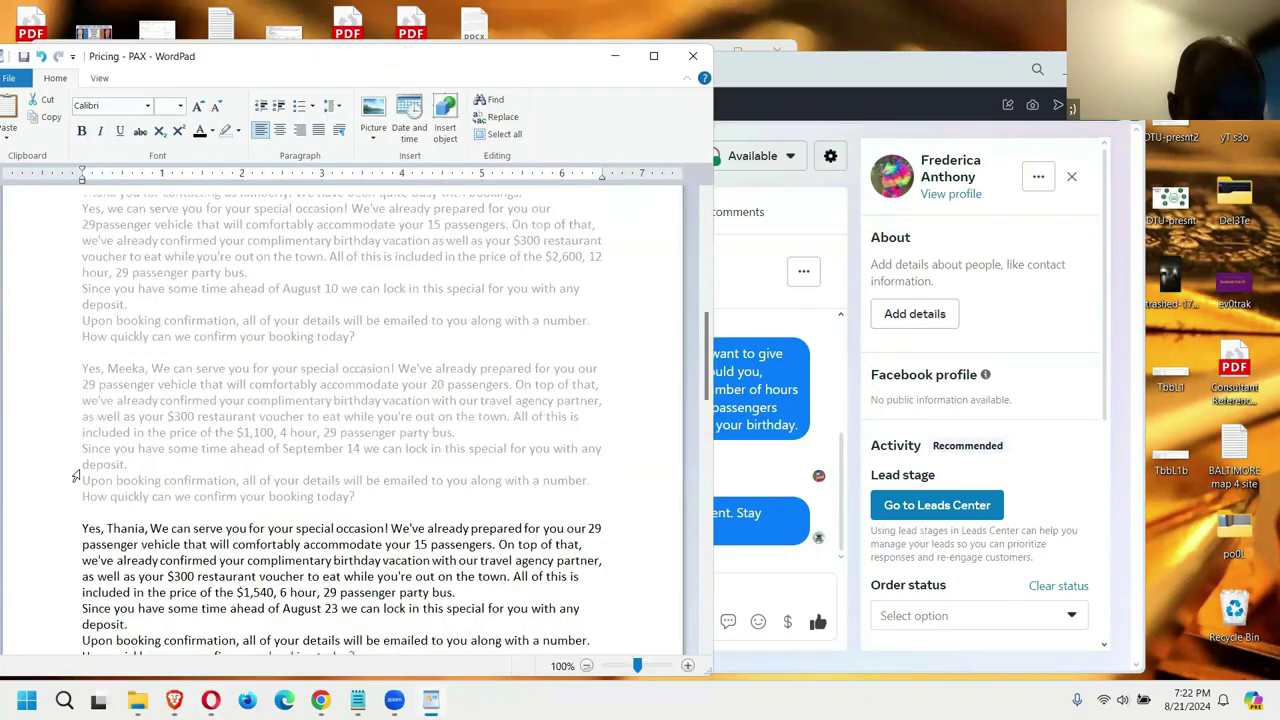
scroll(77, 477, "down", 20)
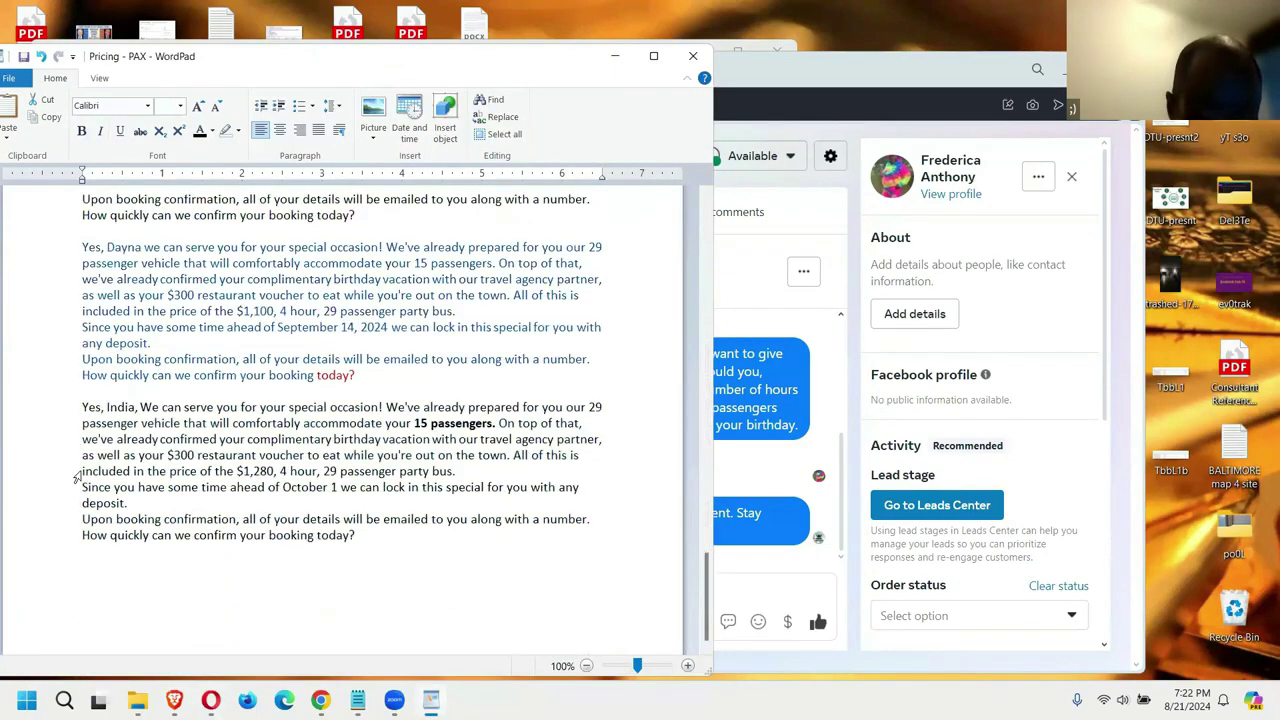
left_click_drag(358, 536, 70, 405)
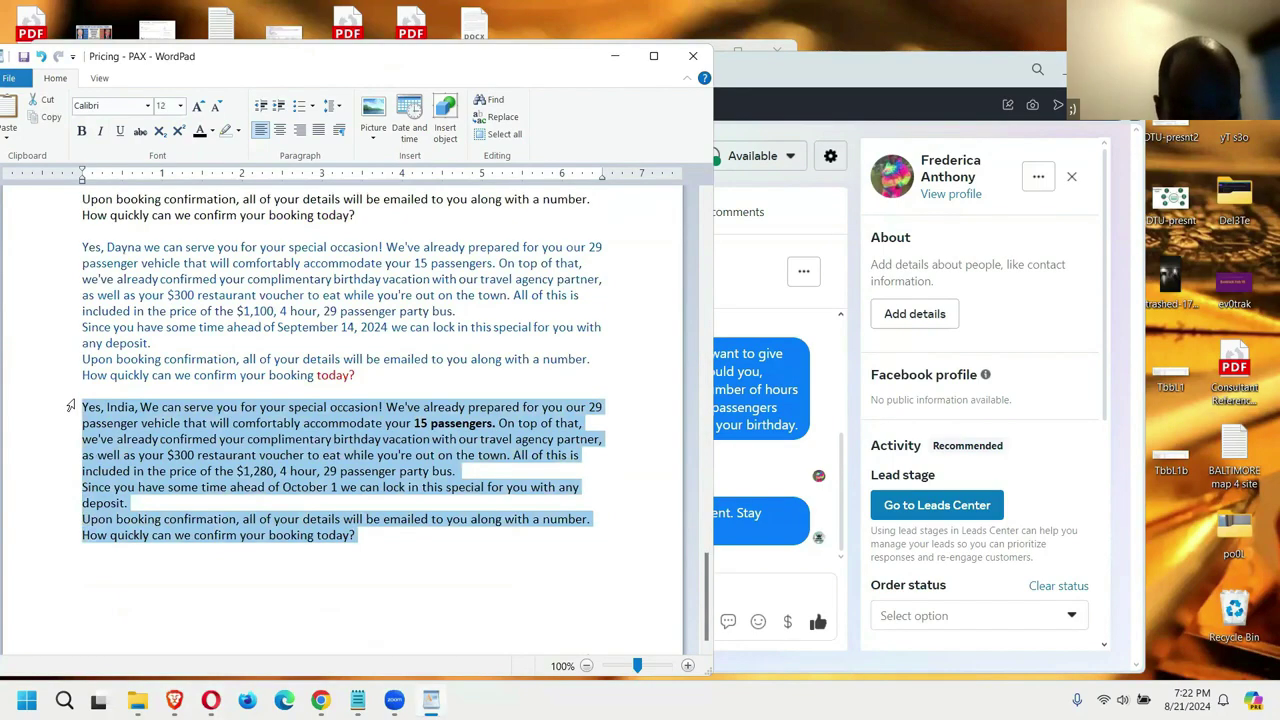
left_click(731, 598)
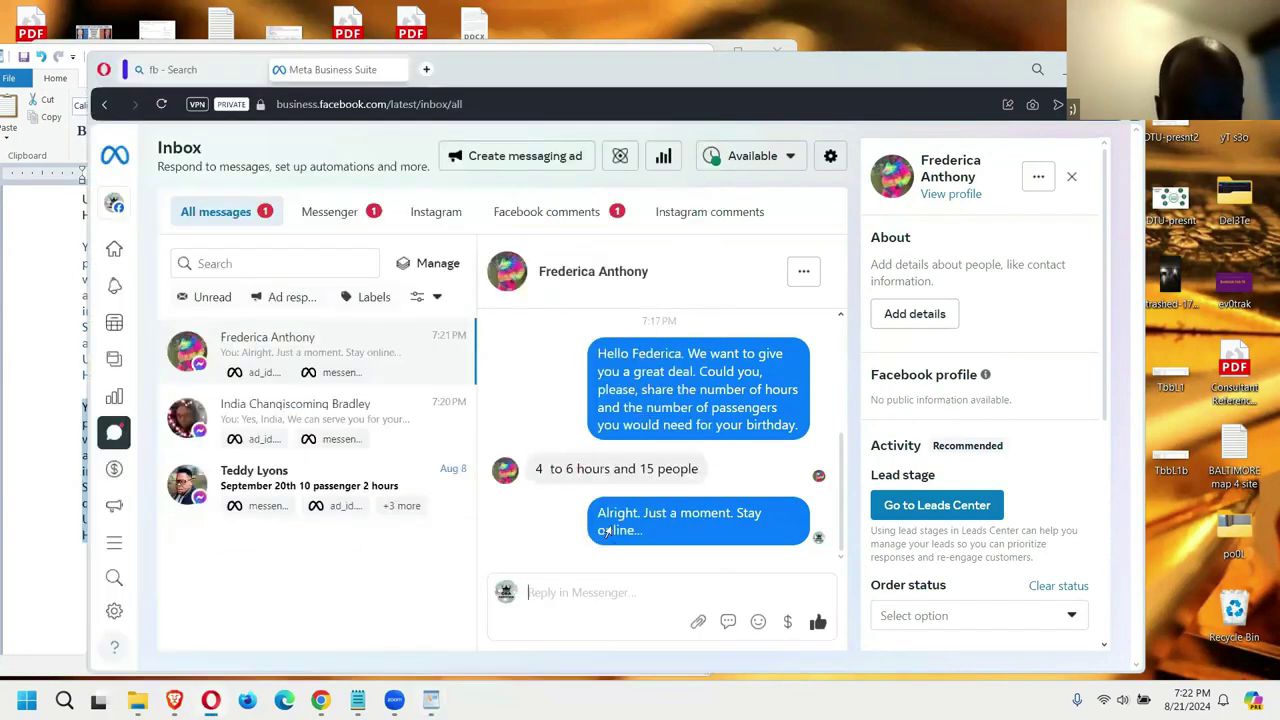
Step: Paste the $1,500, 6-hour, 29-passenger quote into the reply box
key("ctrl+v")
scroll(604, 530, "up", 2)
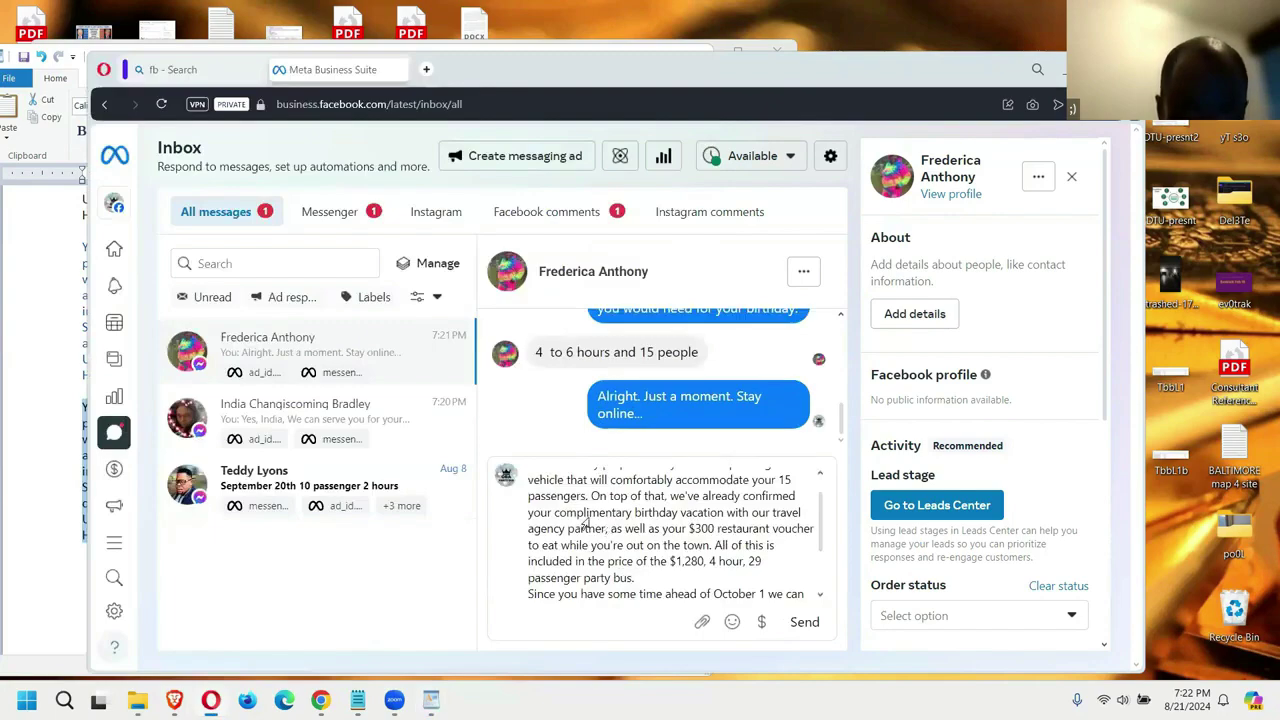
scroll(585, 514, "down", 2)
scroll(585, 514, "up", 3)
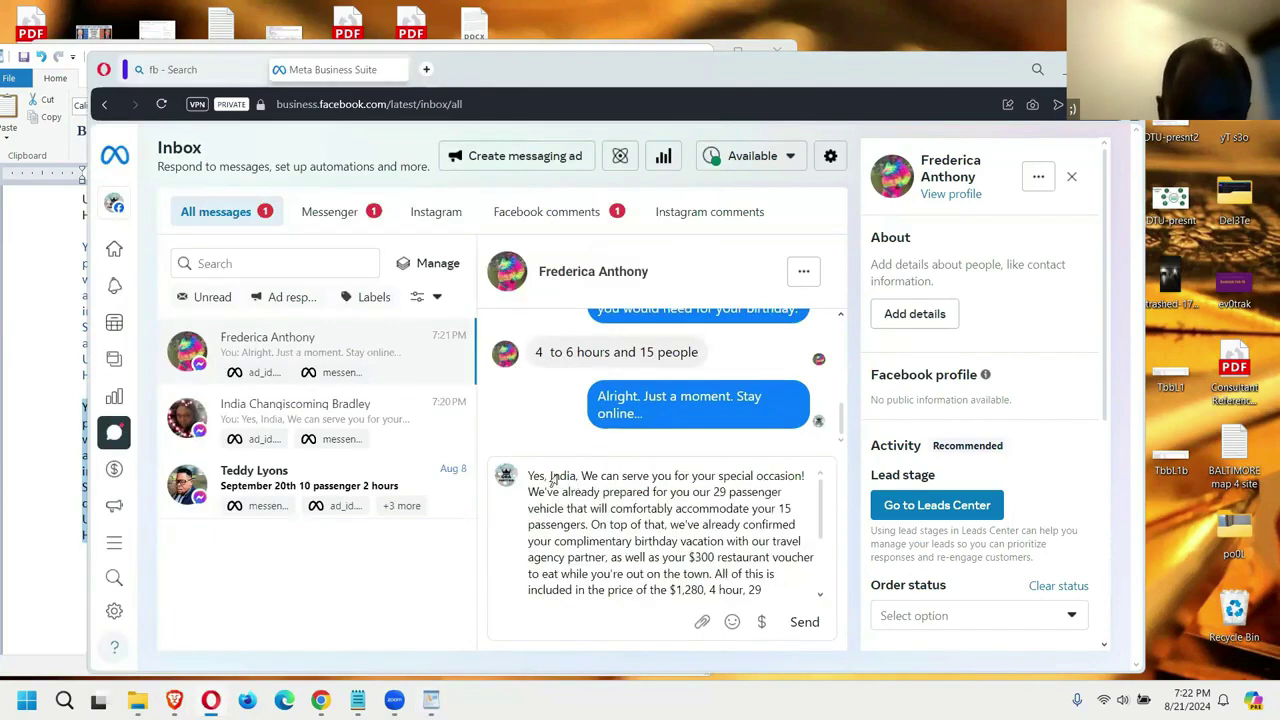
Step: Replace the greeting name with this customer's first name from the header and send the quote
double_click(553, 477)
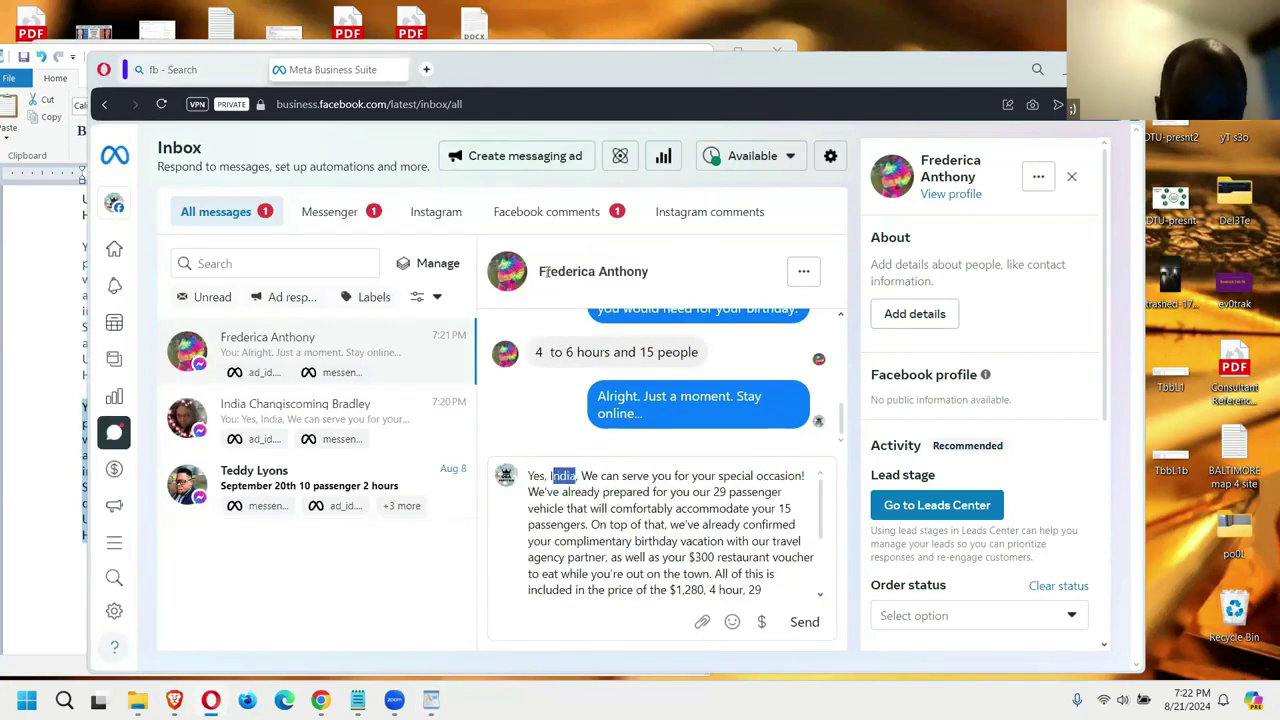
left_click_drag(594, 271, 537, 271)
key("ctrl+c")
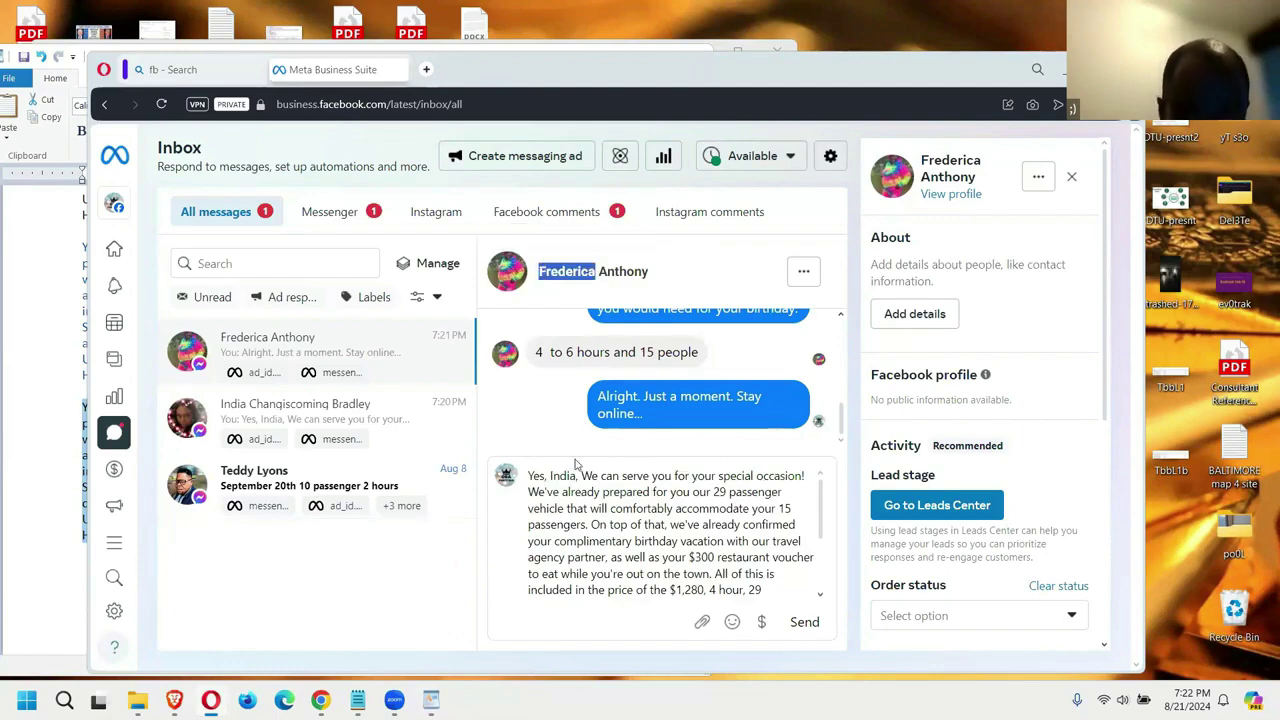
double_click(556, 477)
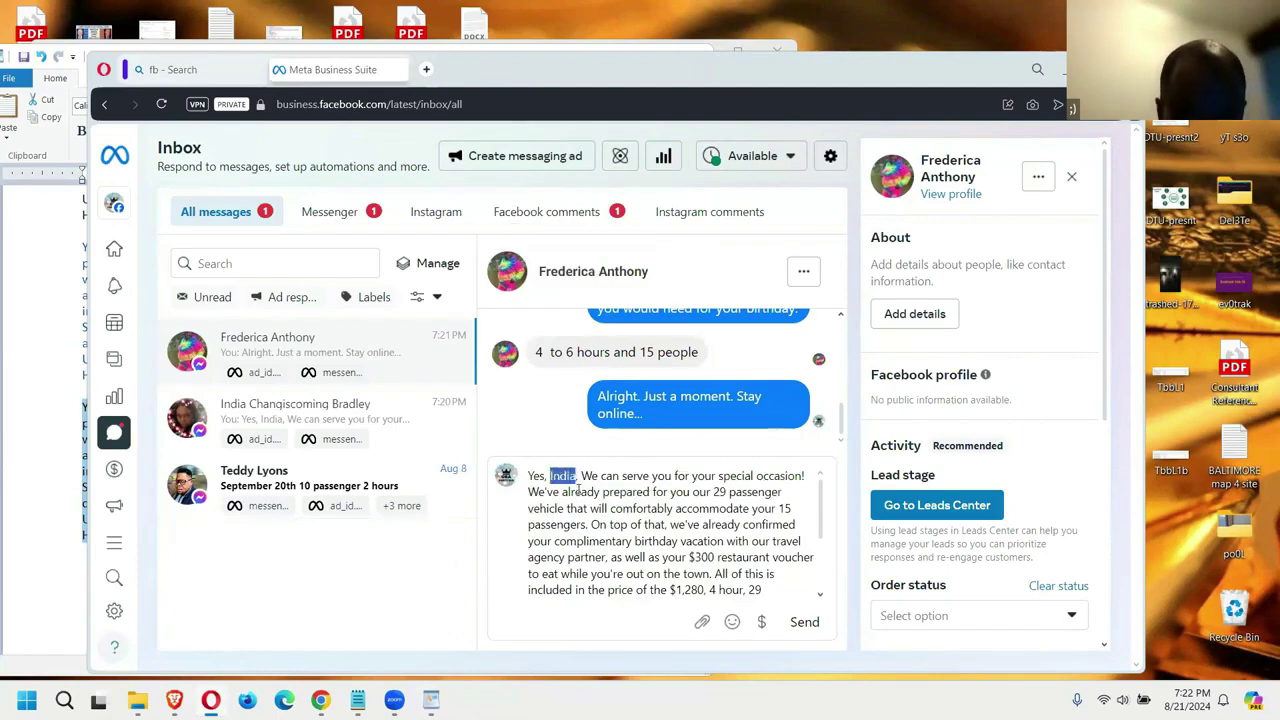
key("ctrl+v")
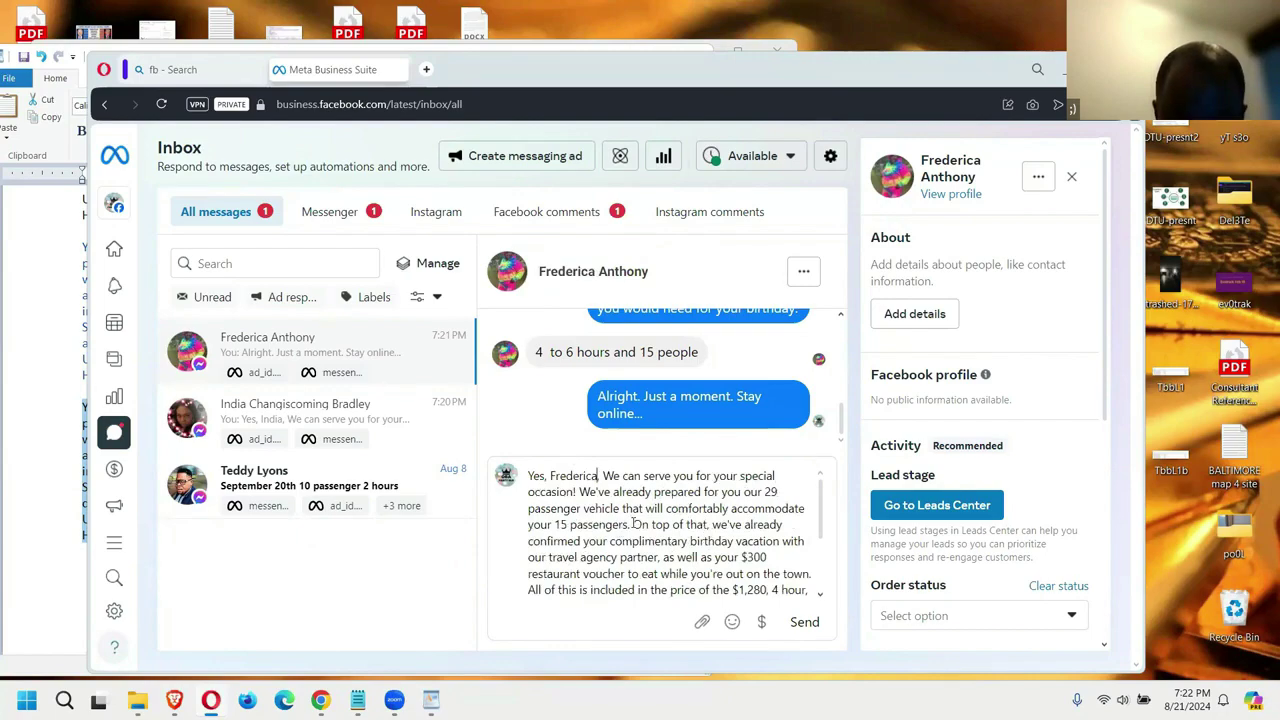
scroll(700, 533, "down", 2)
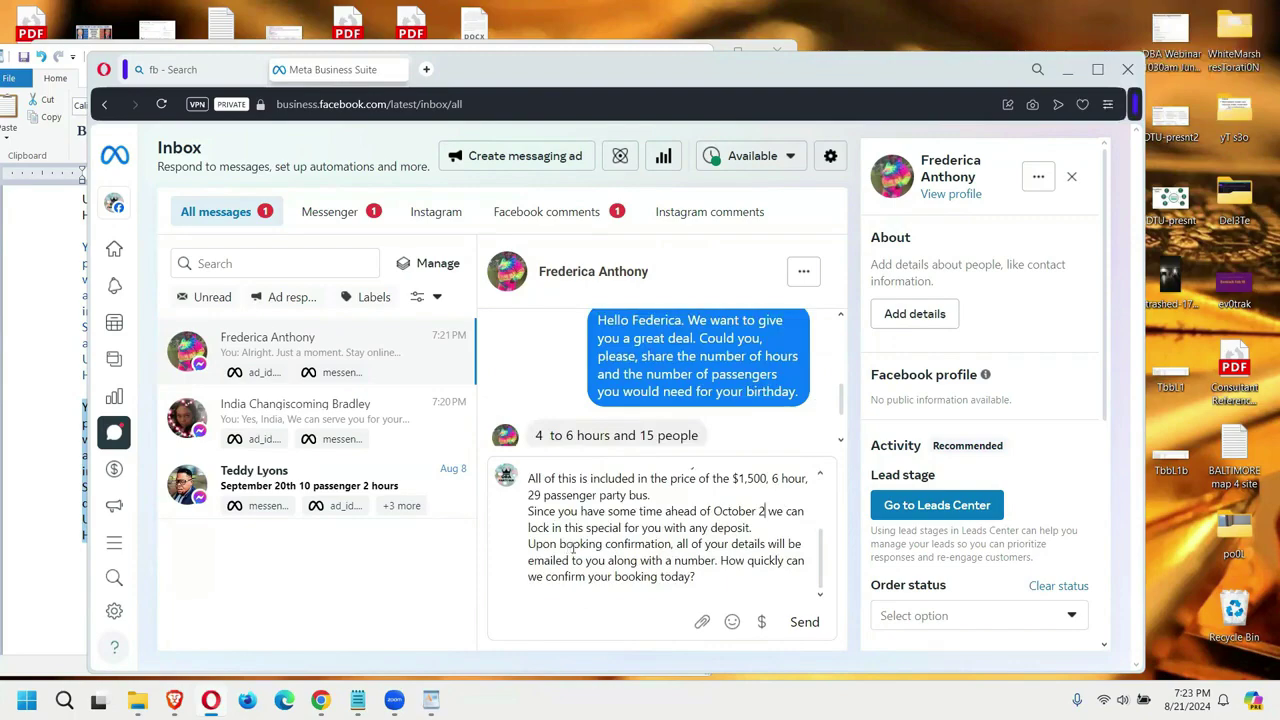
left_click(804, 621)
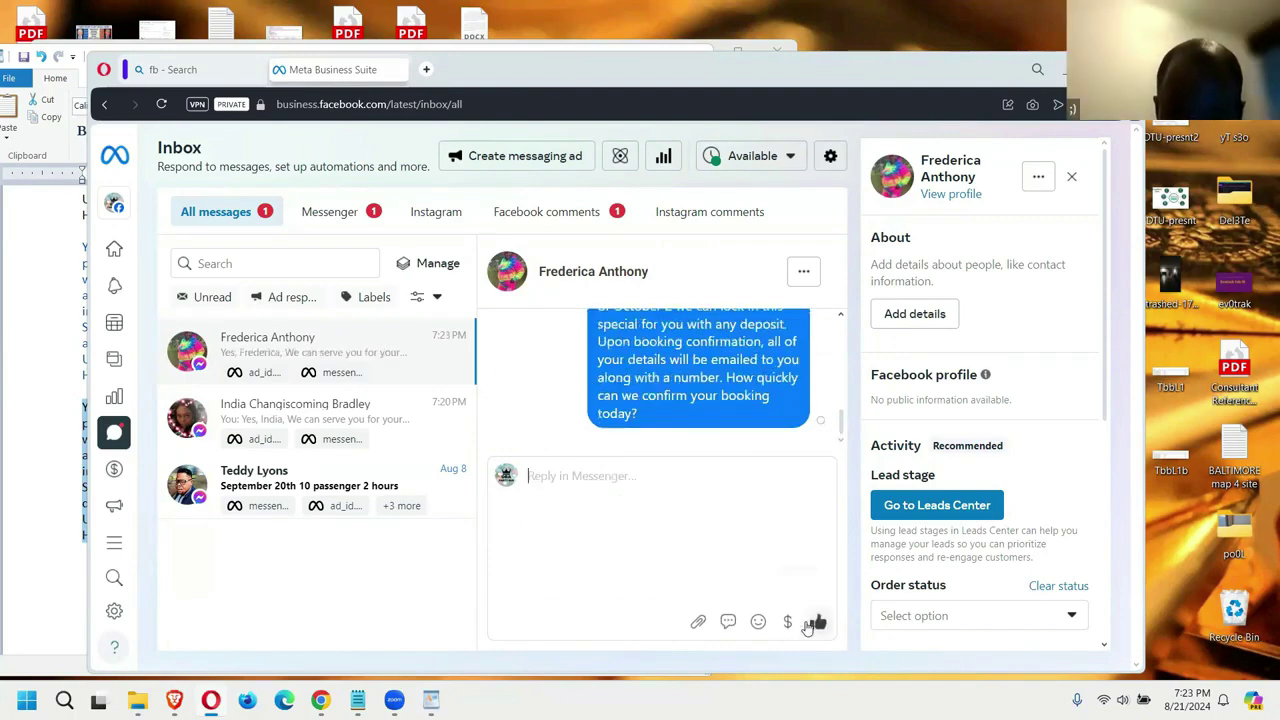
Step: Open and read the September 20th, 10-passenger, 2-hour party-bus inquiry
left_click(268, 492)
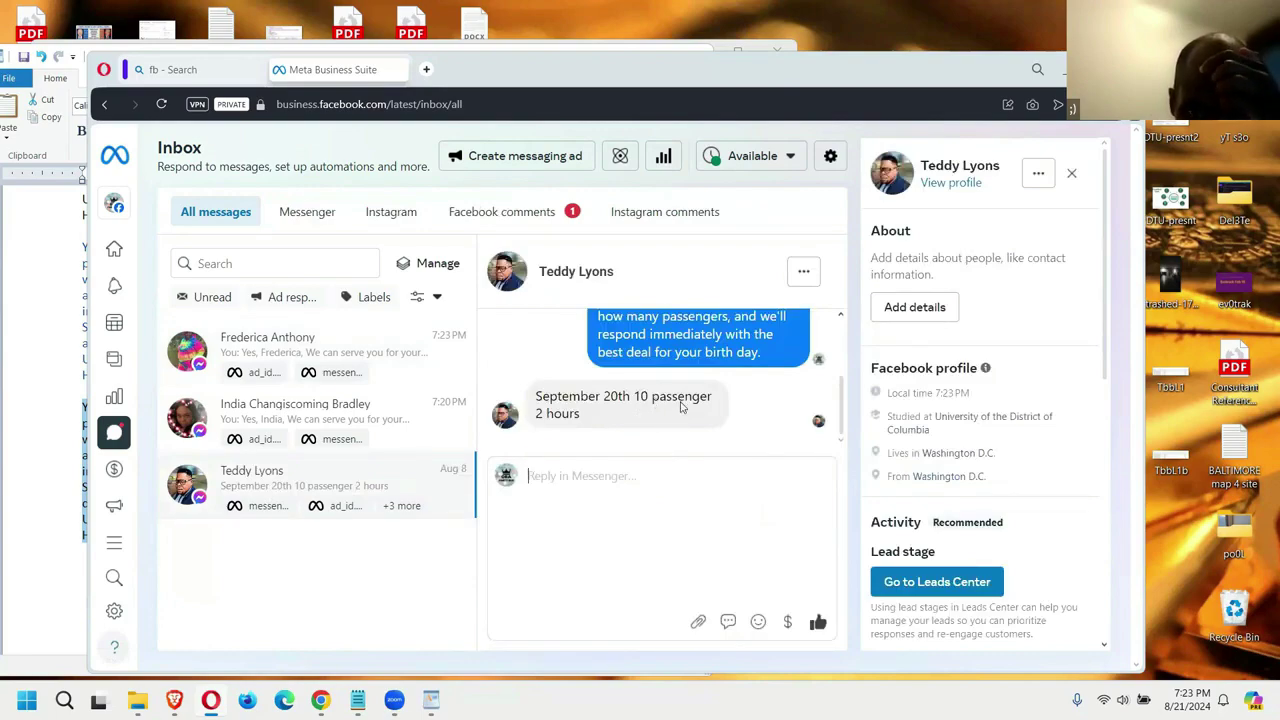
scroll(684, 408, "up", 5)
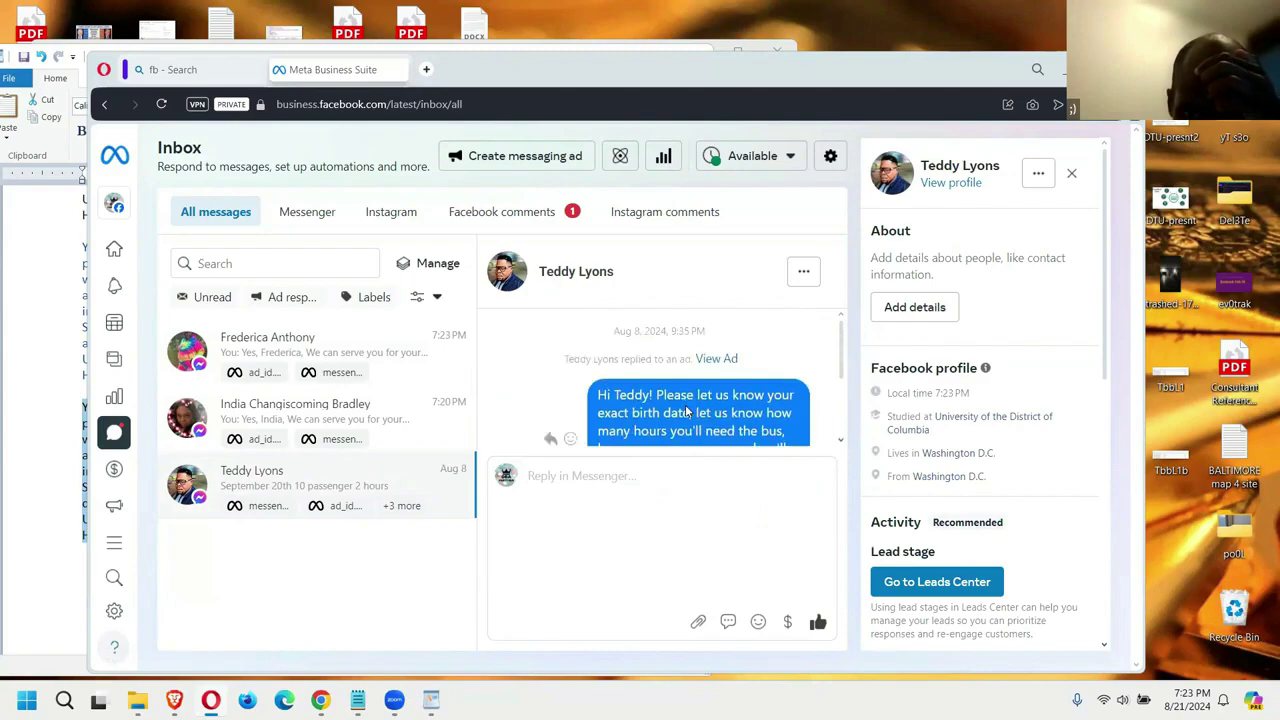
scroll(686, 410, "down", 4)
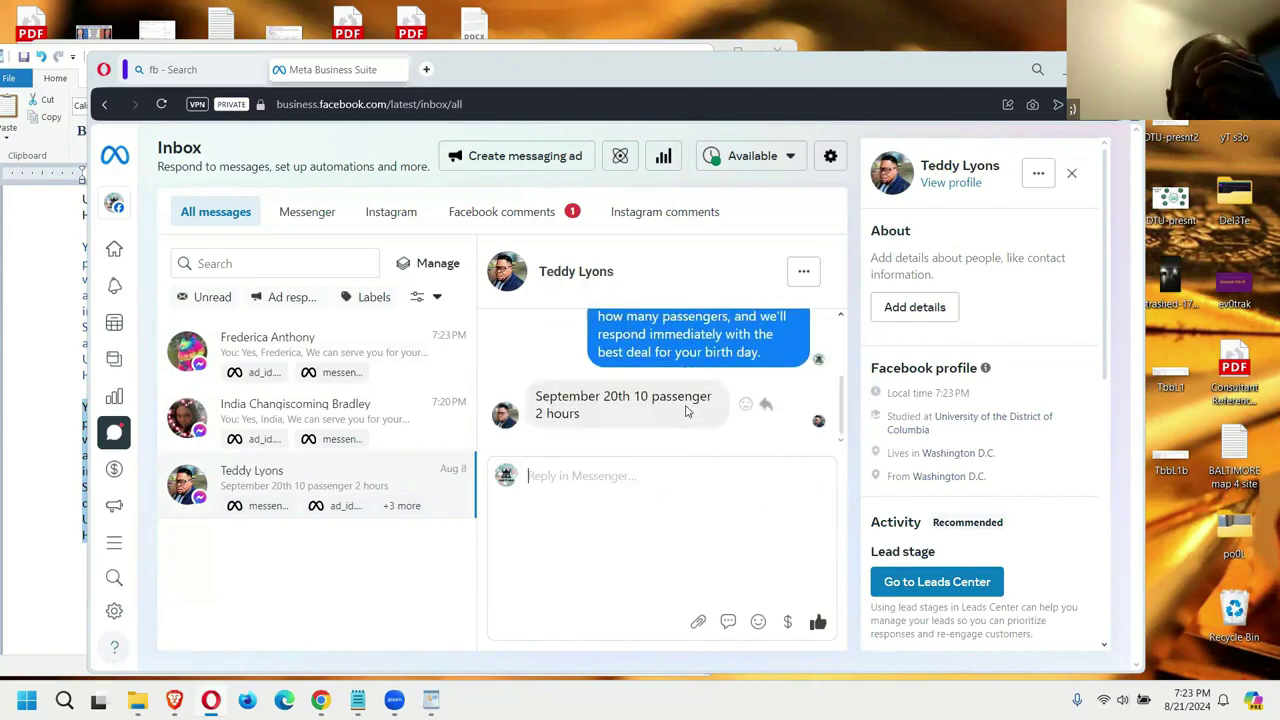
Step: Check the WordPad pricing sheet, then start the reply 'We charge for a 4 hour minimum rental.'
left_click(35, 456)
scroll(168, 392, "up", 5)
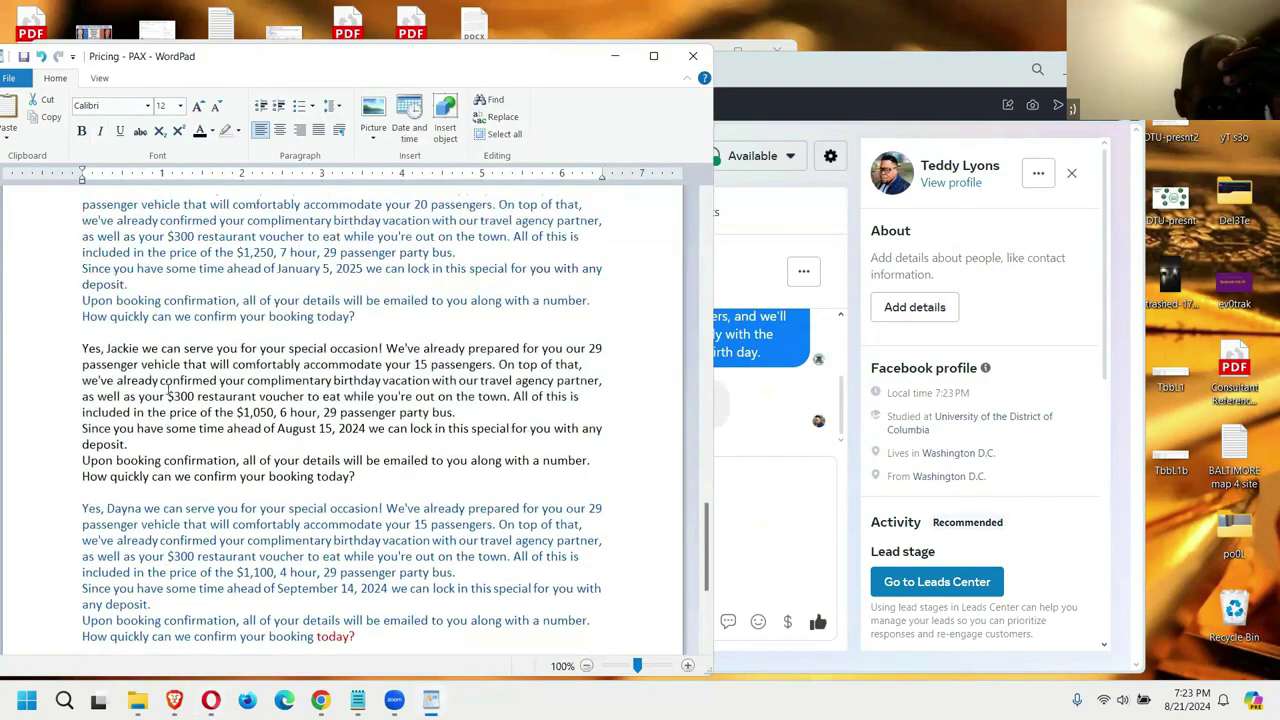
scroll(168, 392, "up", 15)
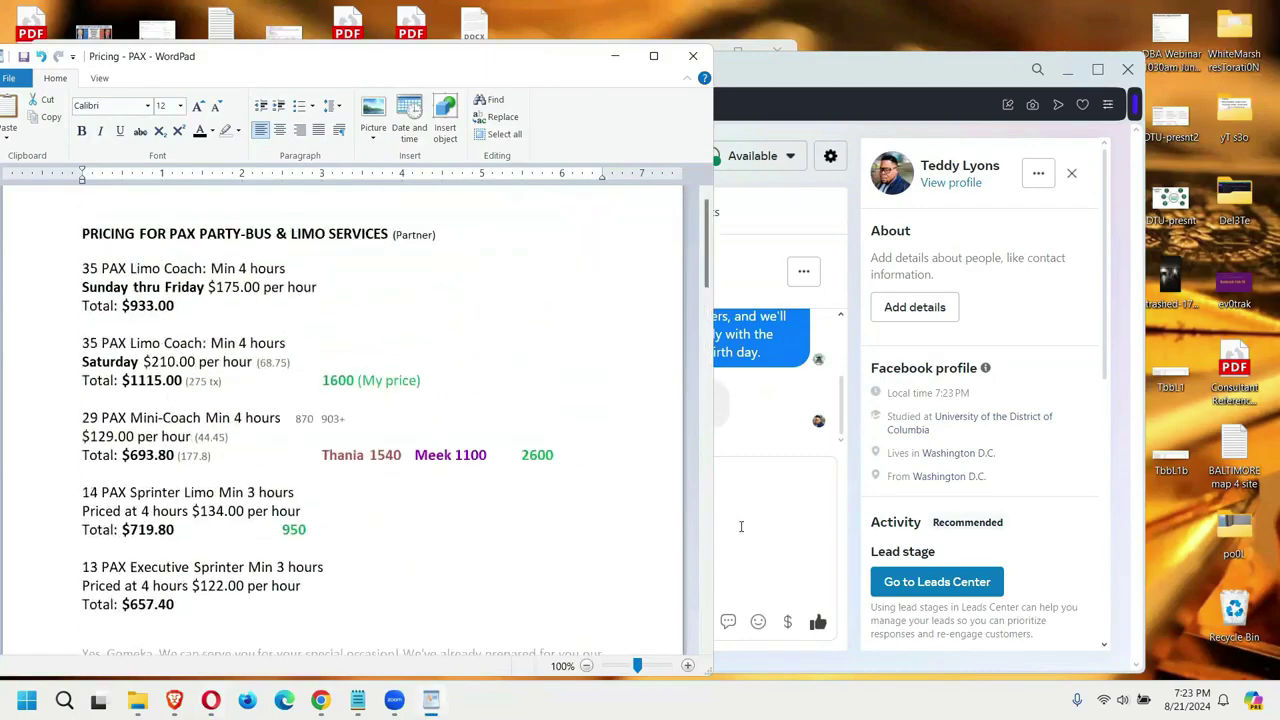
left_click(741, 526)
type("We charge for a 4 hour minimum")
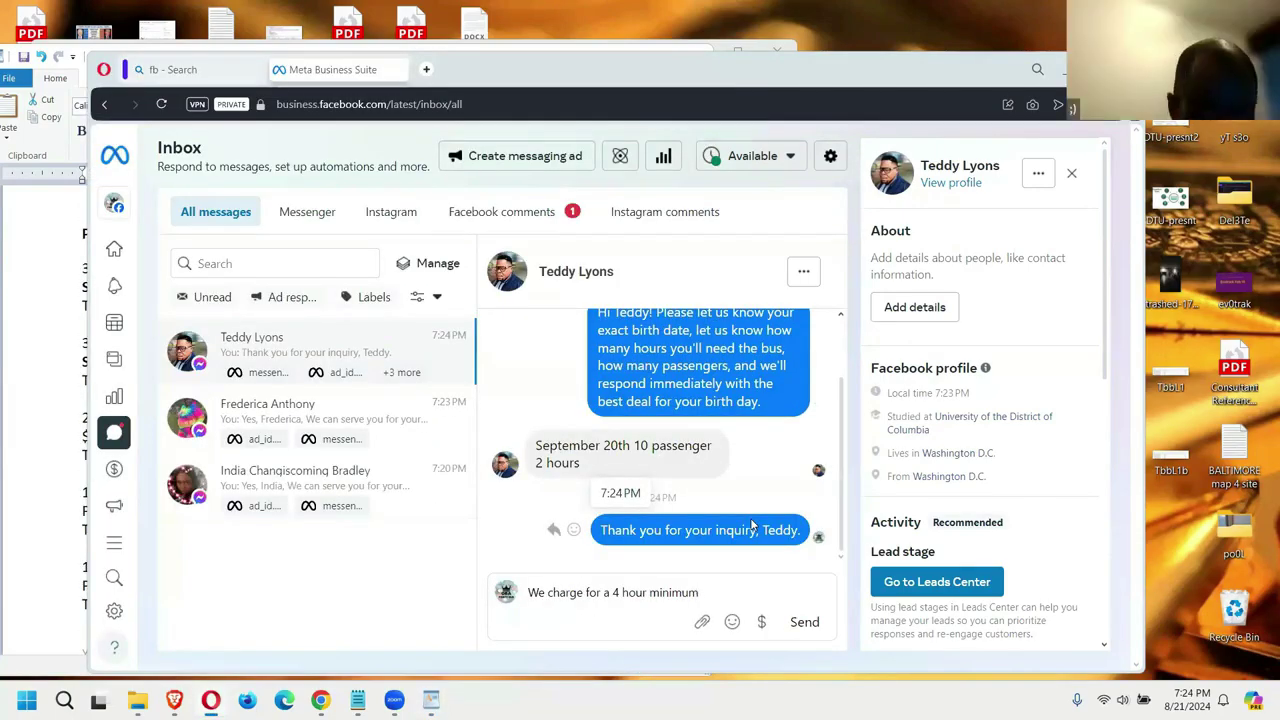
type(" rental")
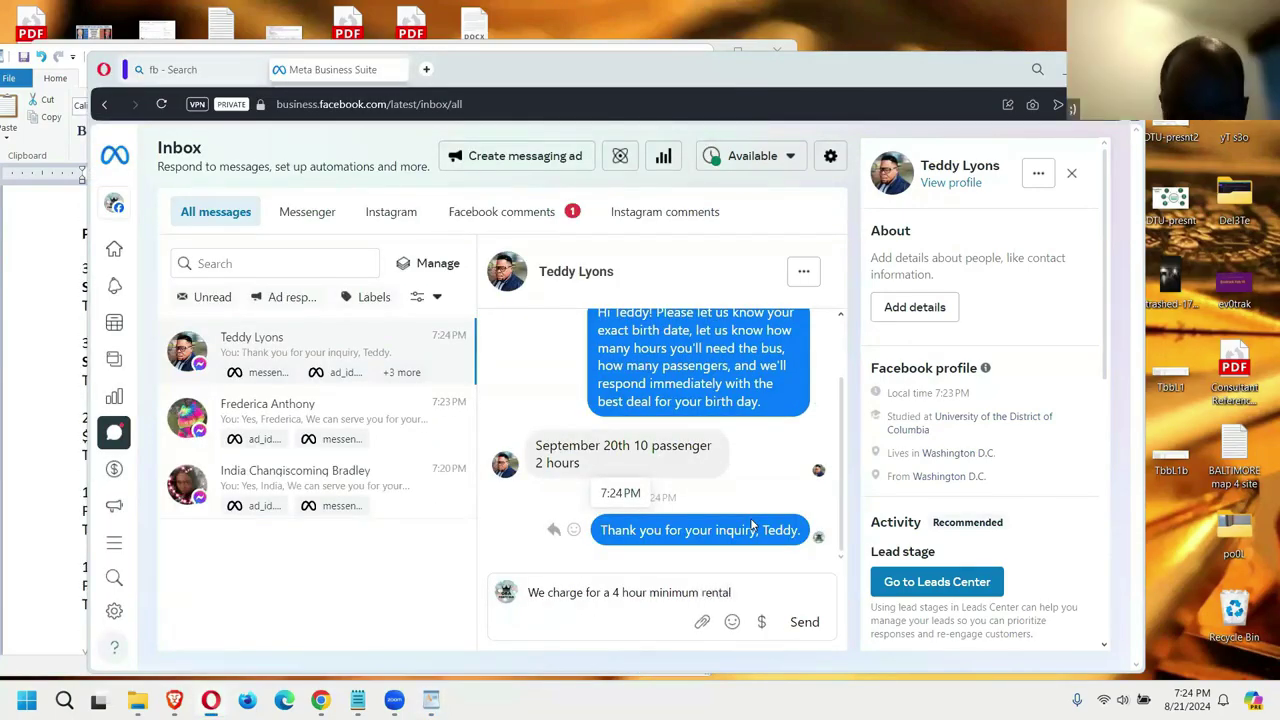
type(".")
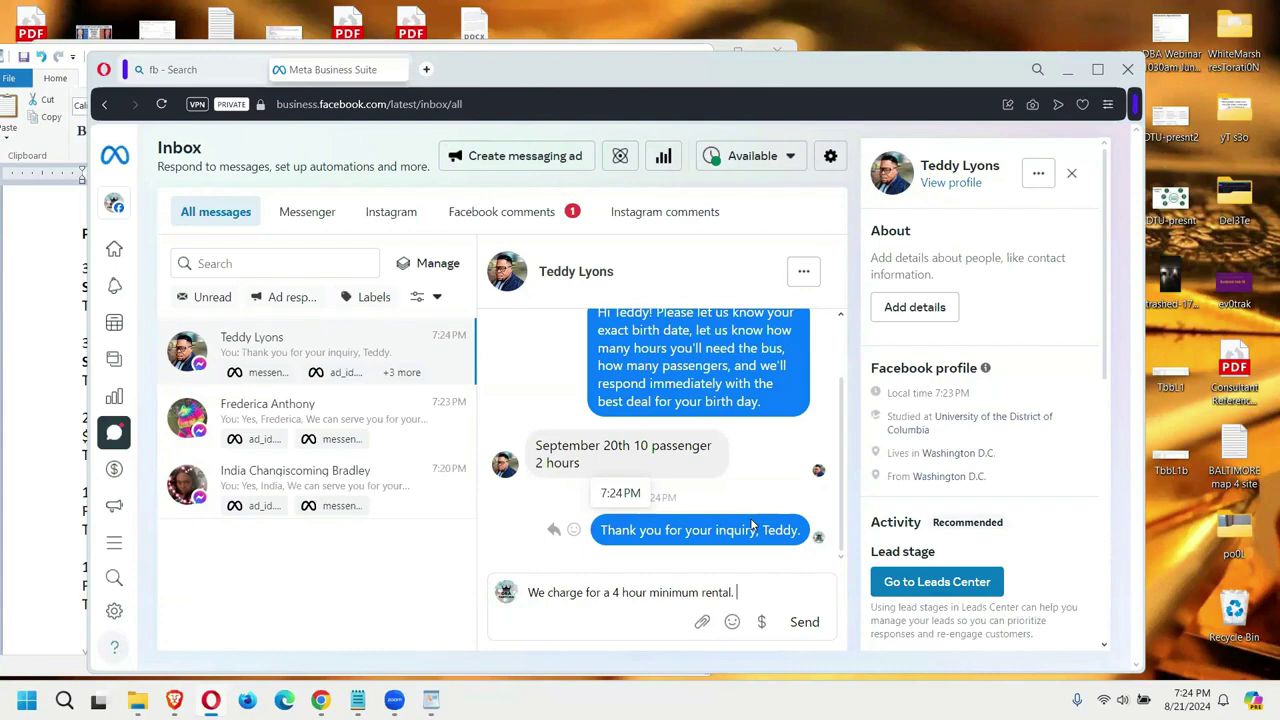
Step: Add 'Let us know if this works for you.' and recheck the pricing sheet
type("Let us know if this w")
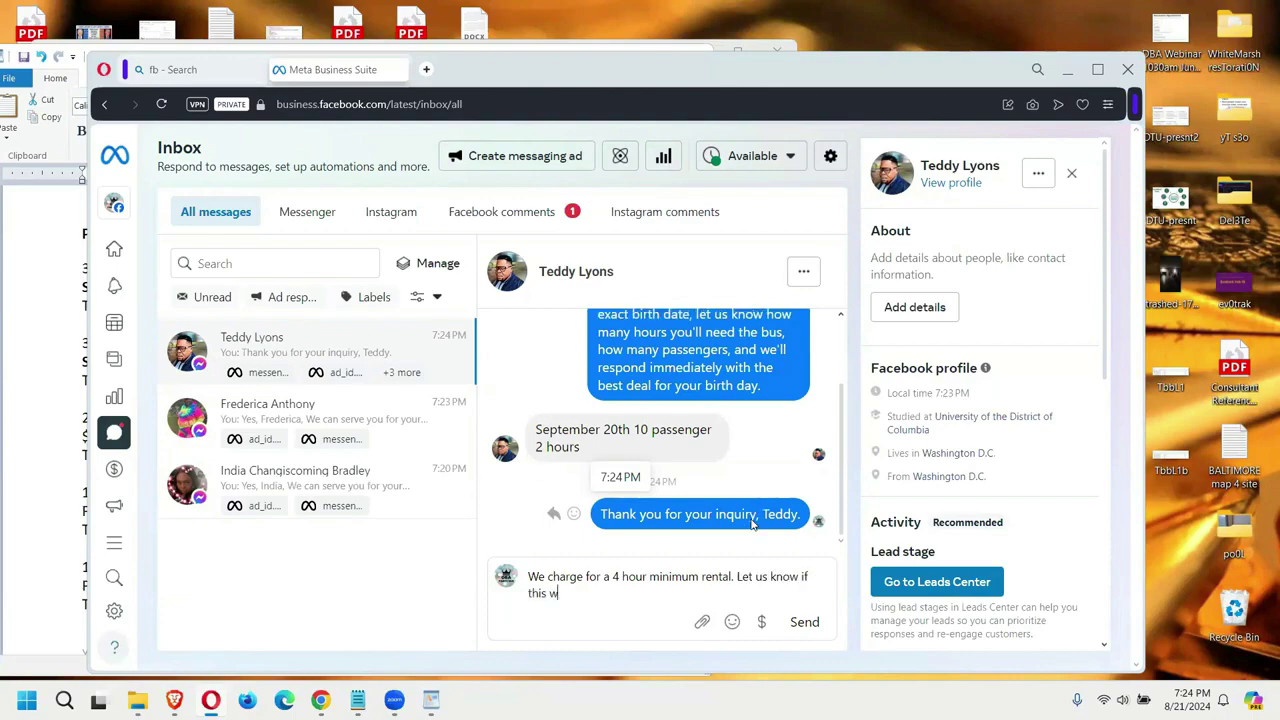
type("rold")
key("BackSpace")
key("BackSpace")
key("BackSpace")
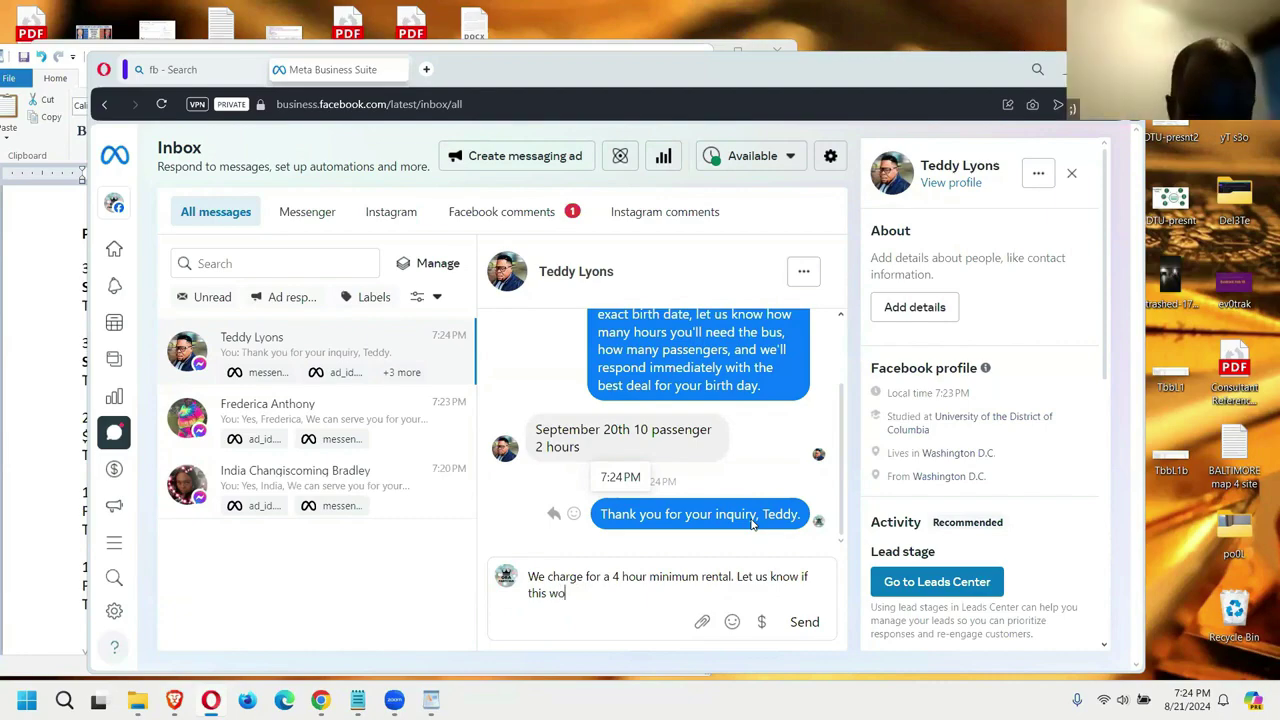
type("orks for yo")
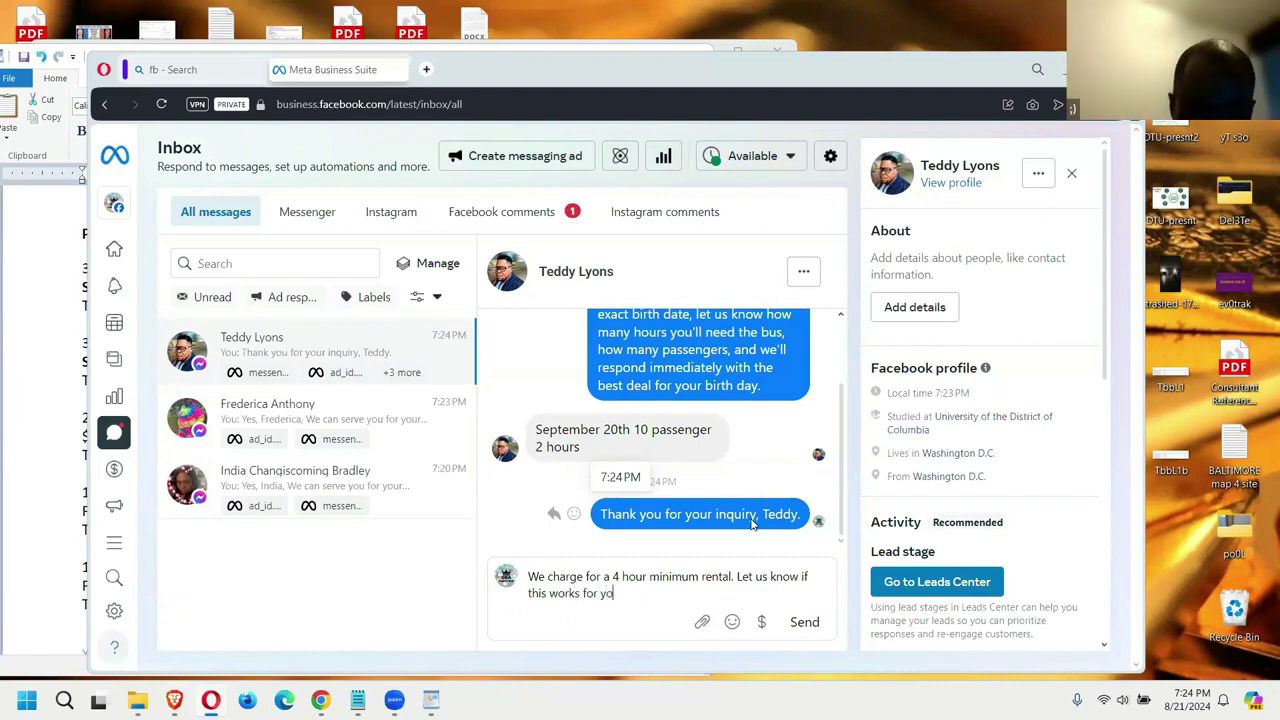
type("u.")
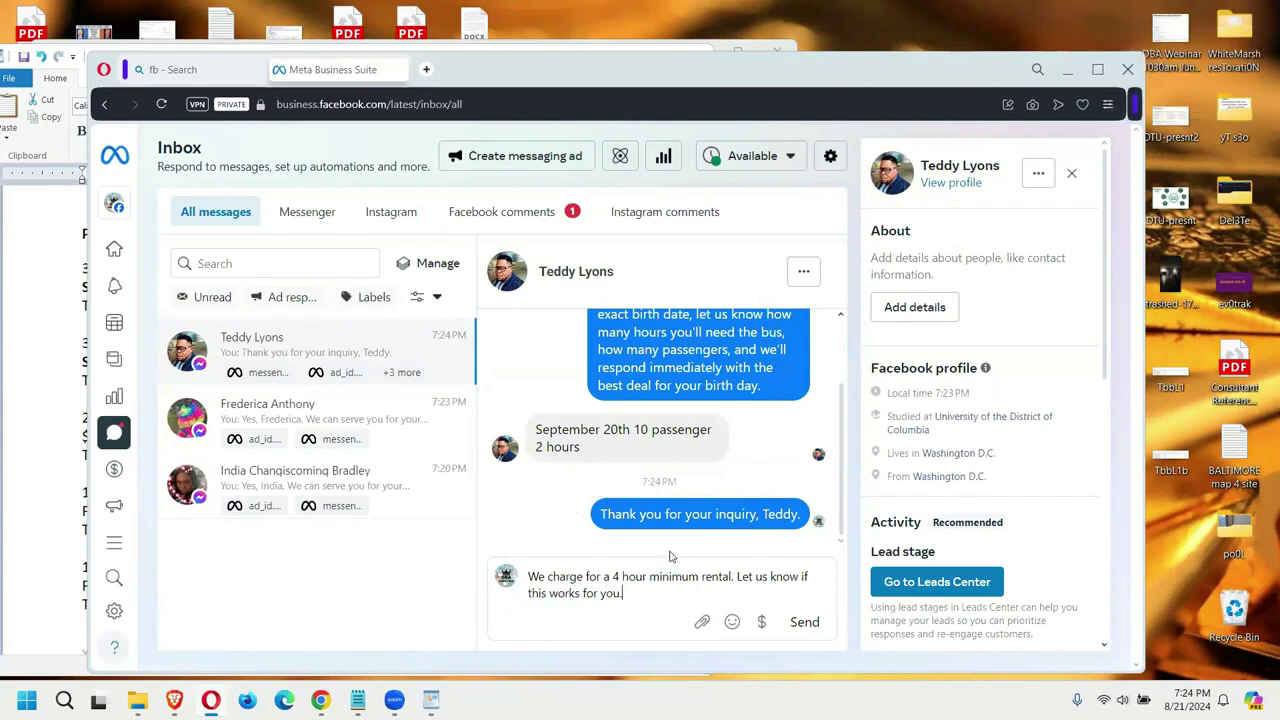
key("alt+Tab")
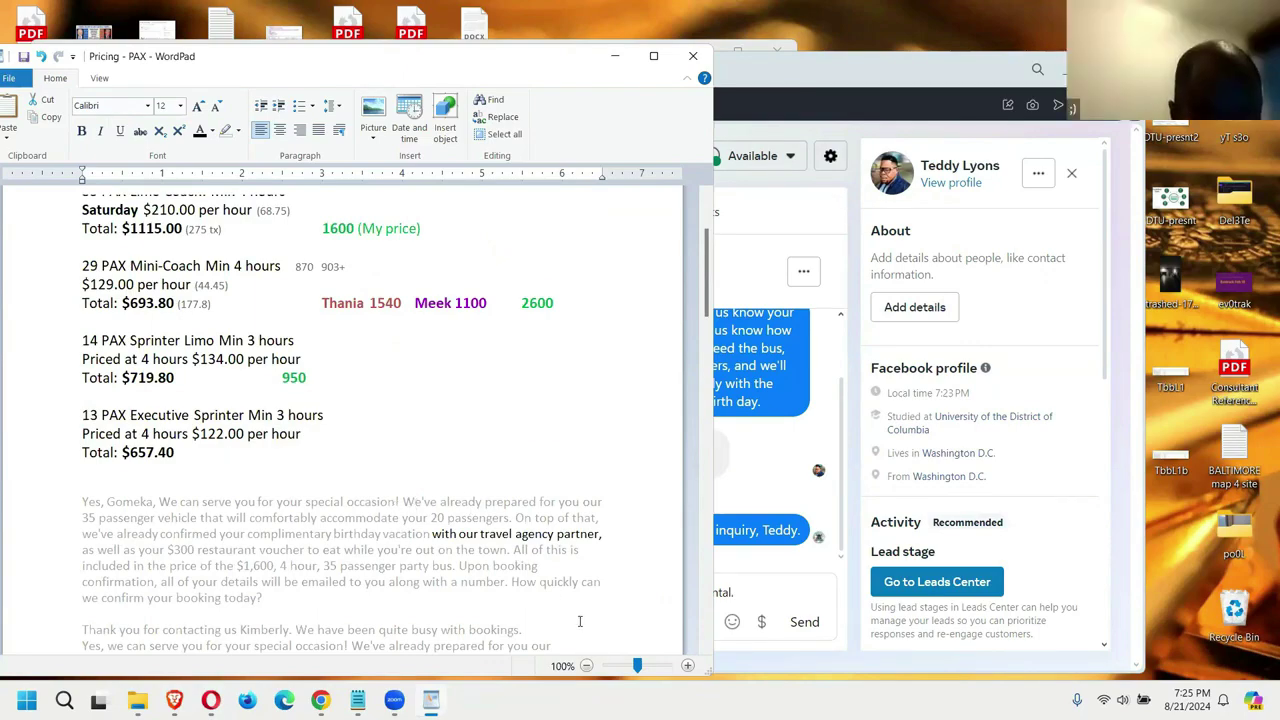
left_click(748, 592)
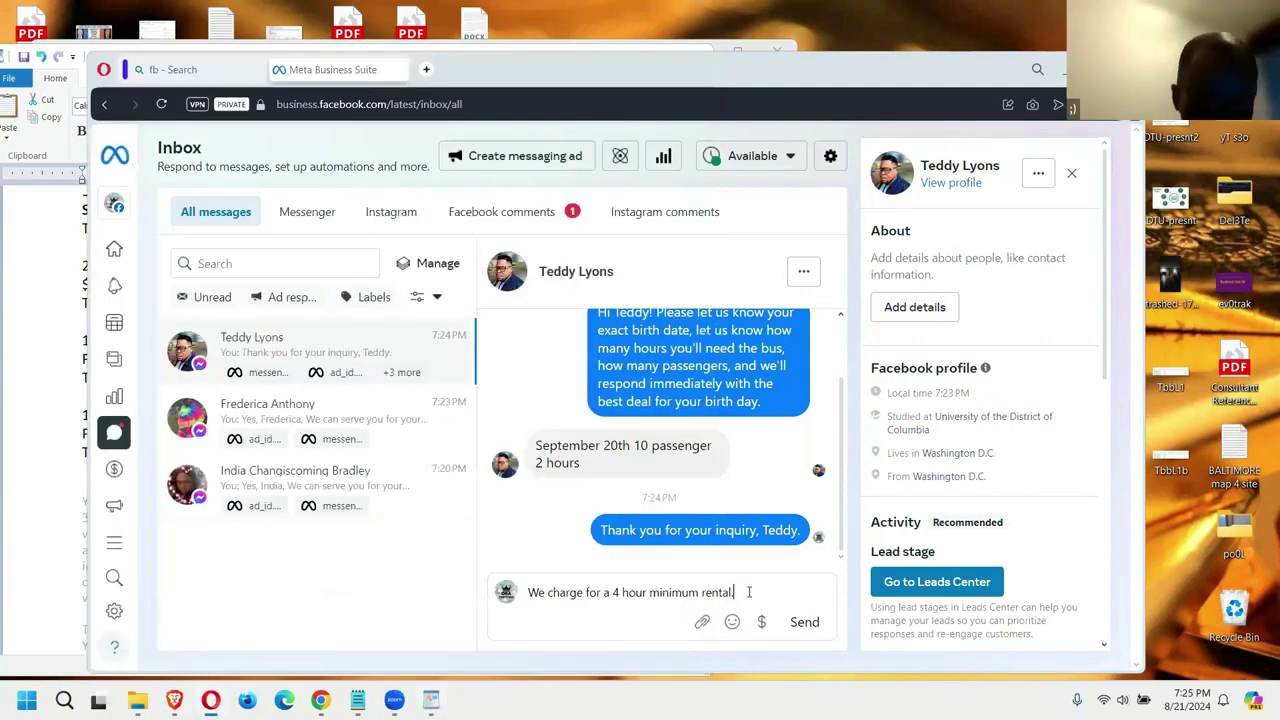
Step: Add 'For 10 passenger vehicle it would be $950.' and send the quote
type(". So")
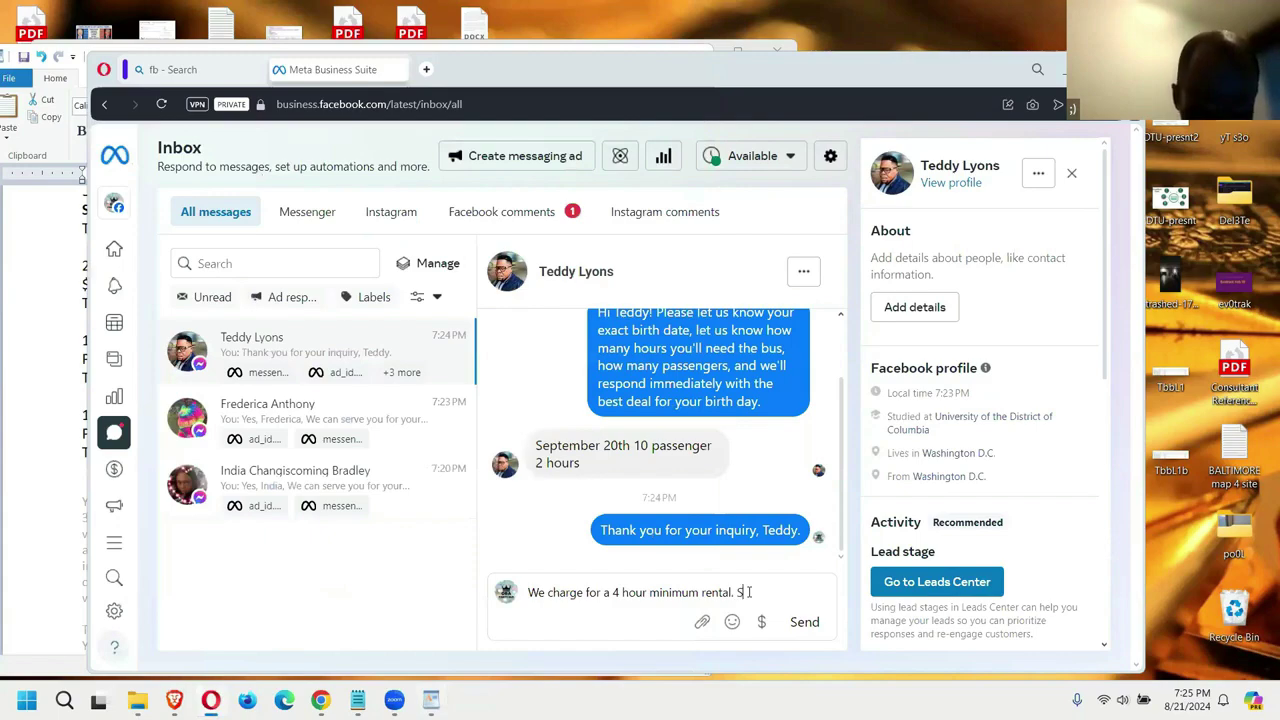
key("BackSpace")
key("BackSpace")
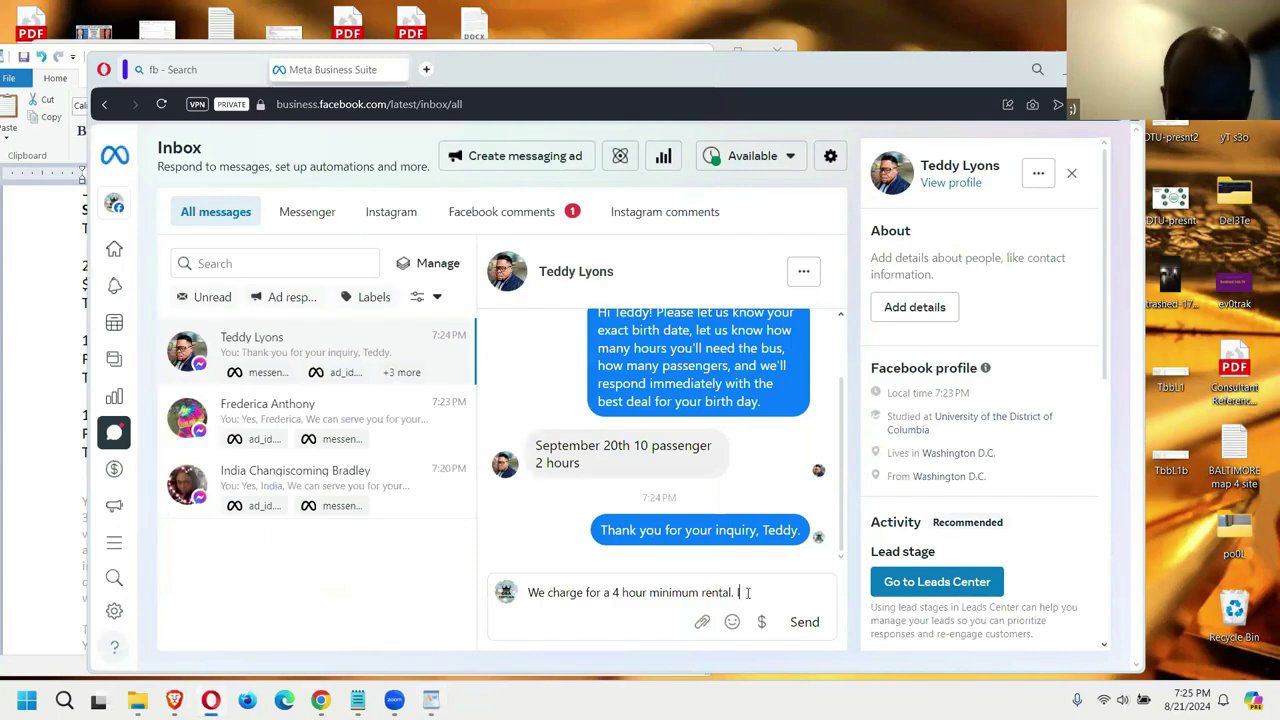
type("Fi")
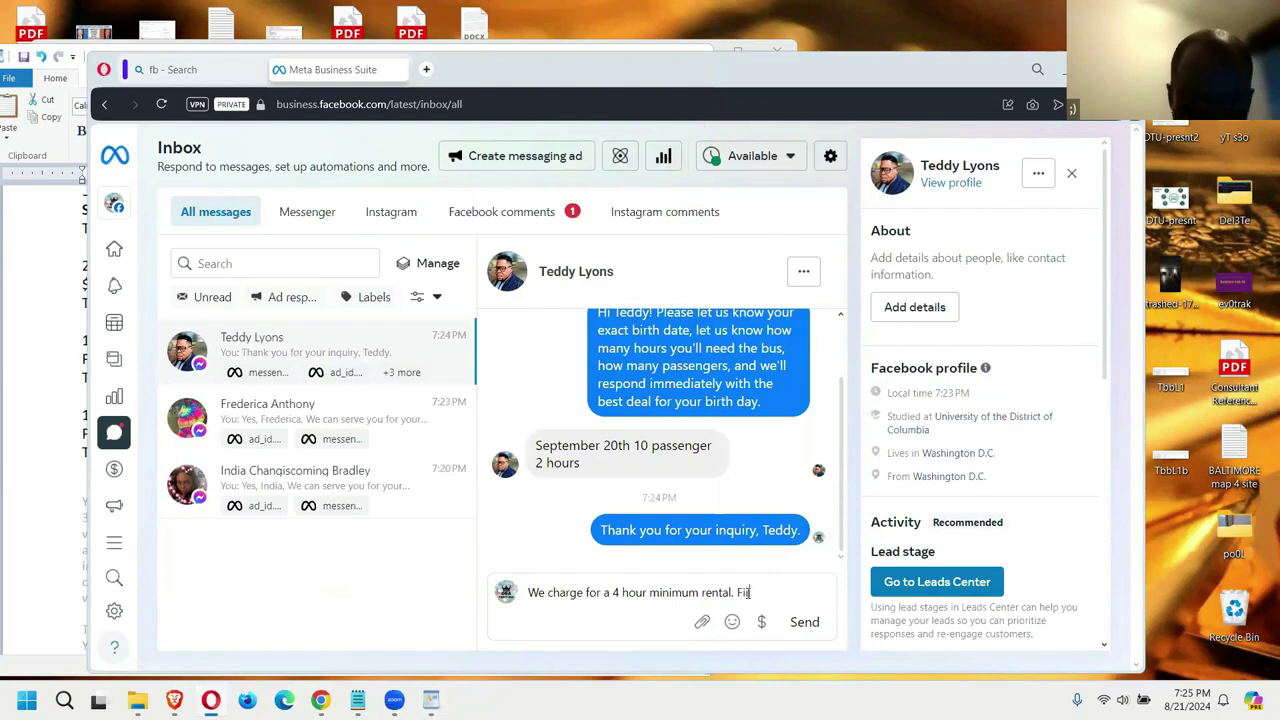
key("BackSpace")
type("or")
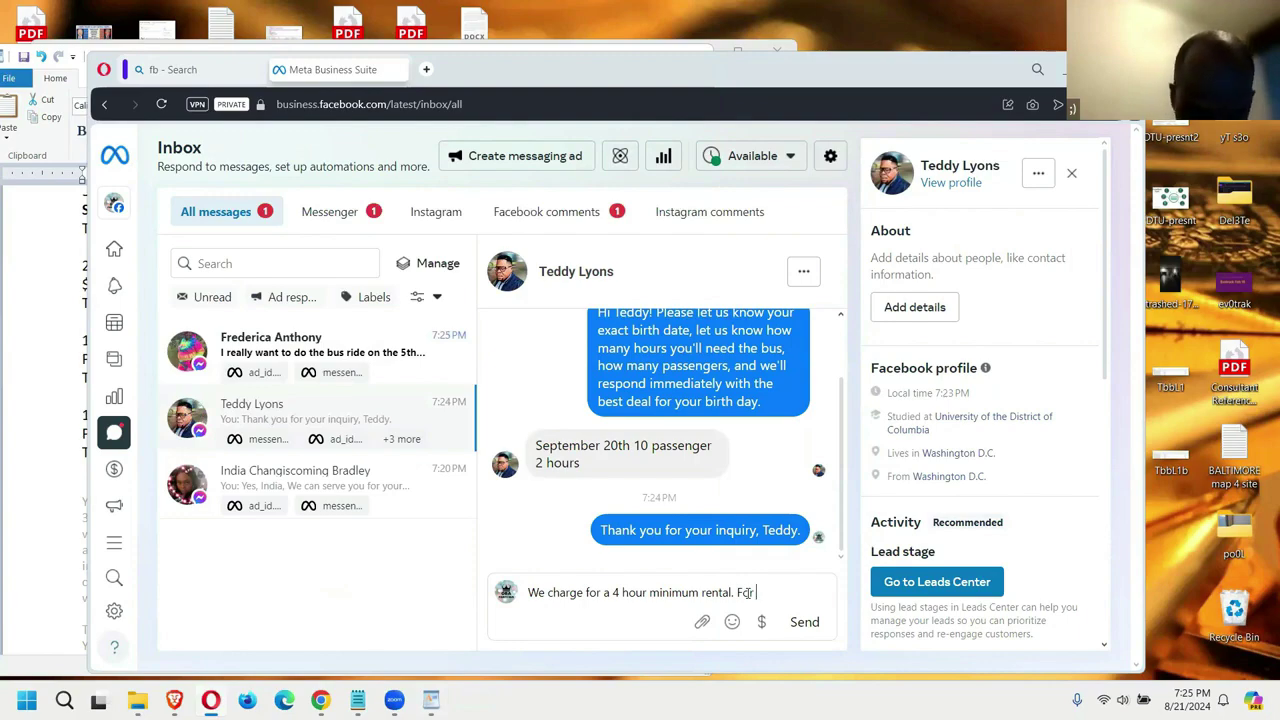
type(" 10 passen")
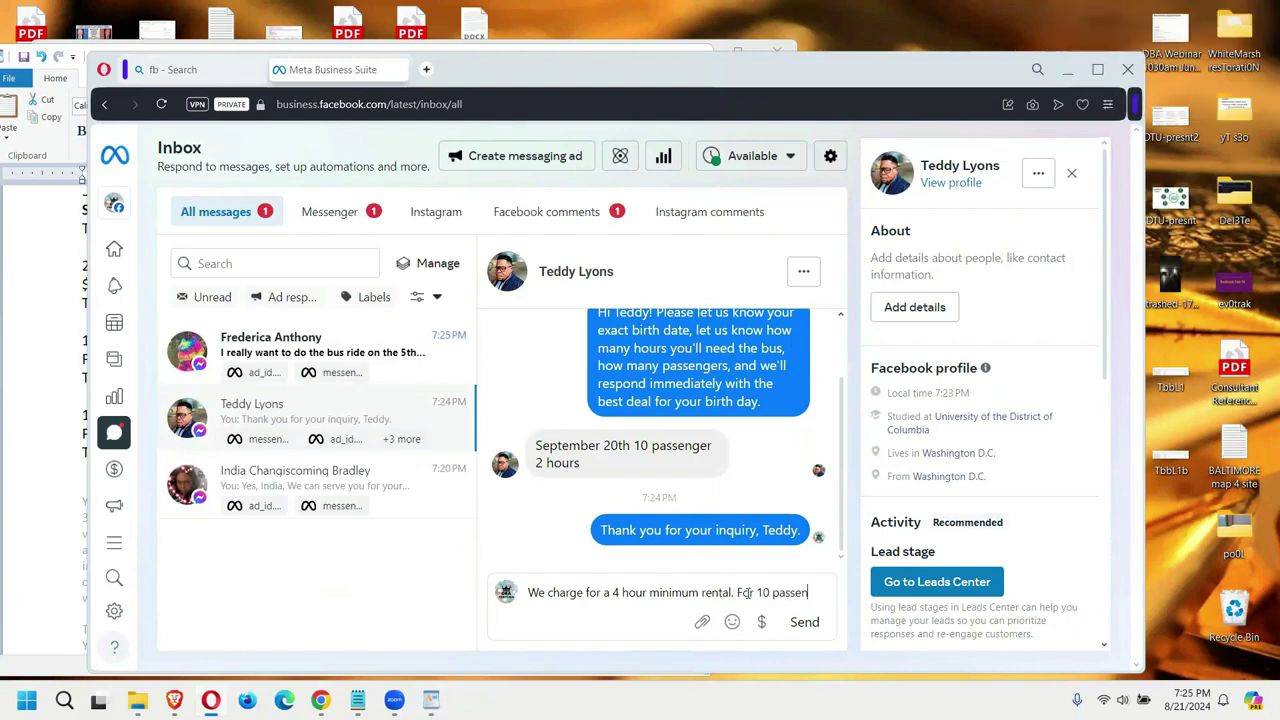
type("ger vehicle it would be $950.")
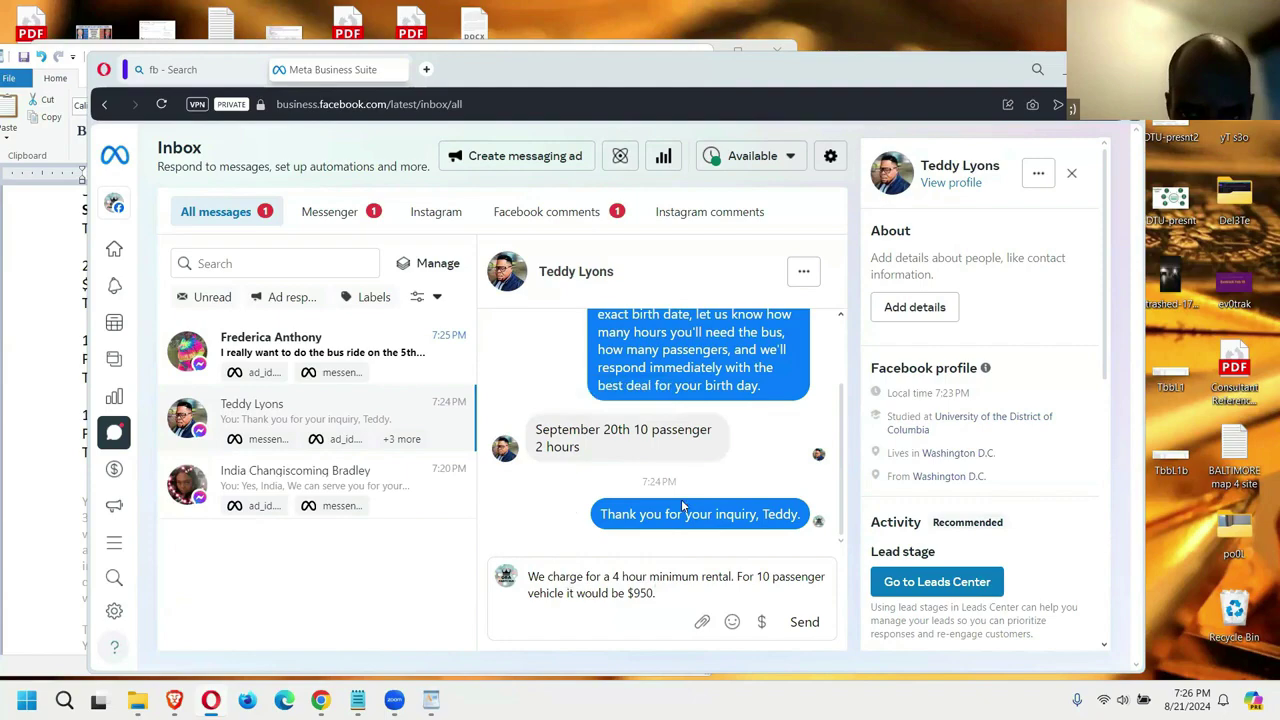
type(".")
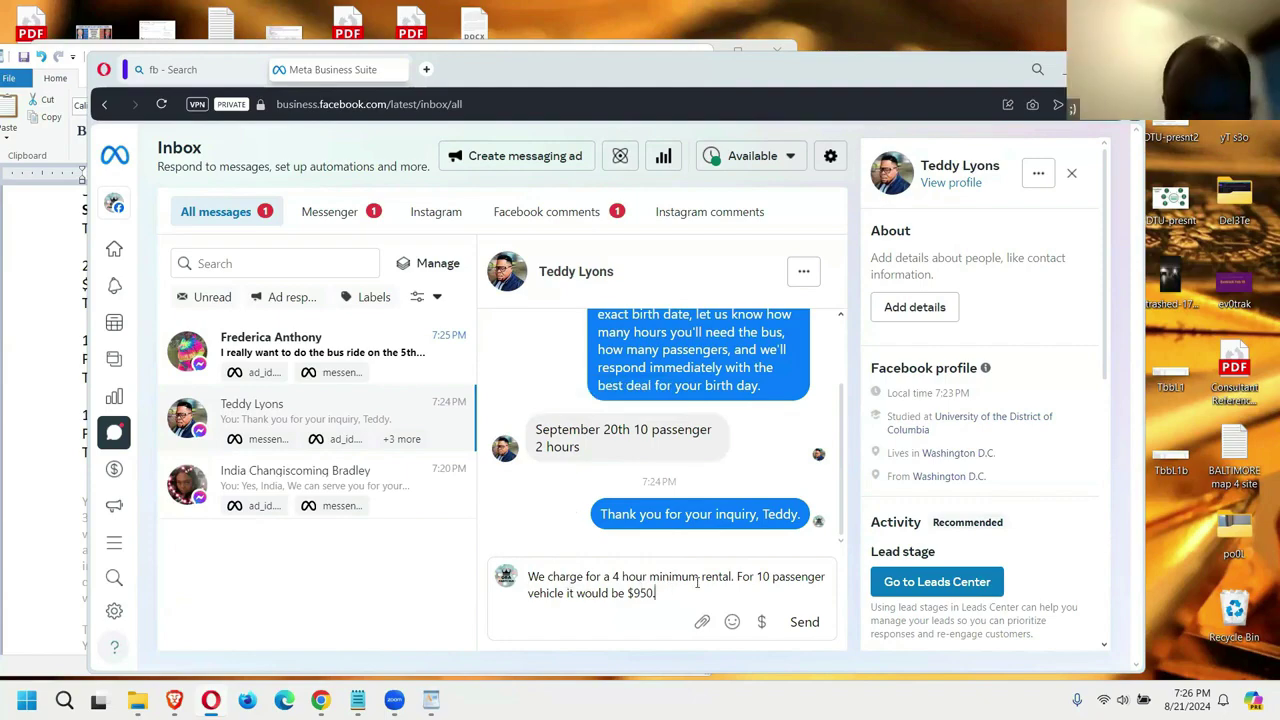
left_click_drag(655, 593, 733, 577)
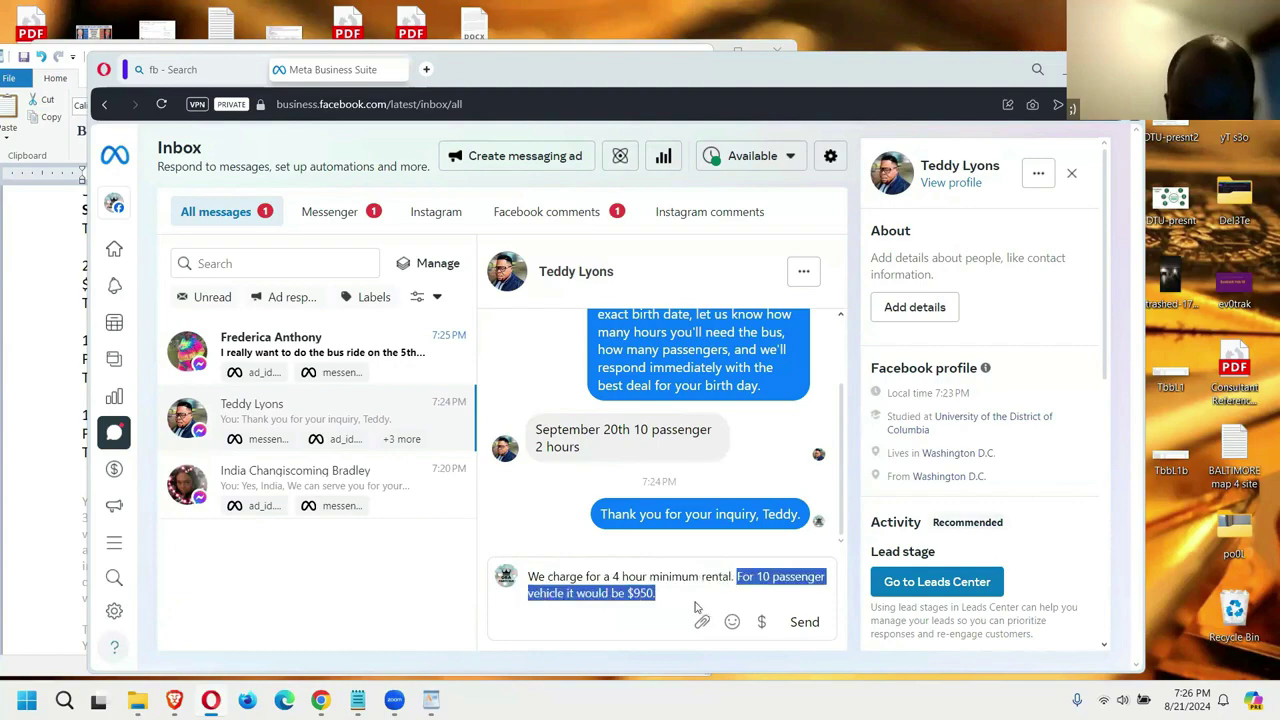
left_click(681, 590)
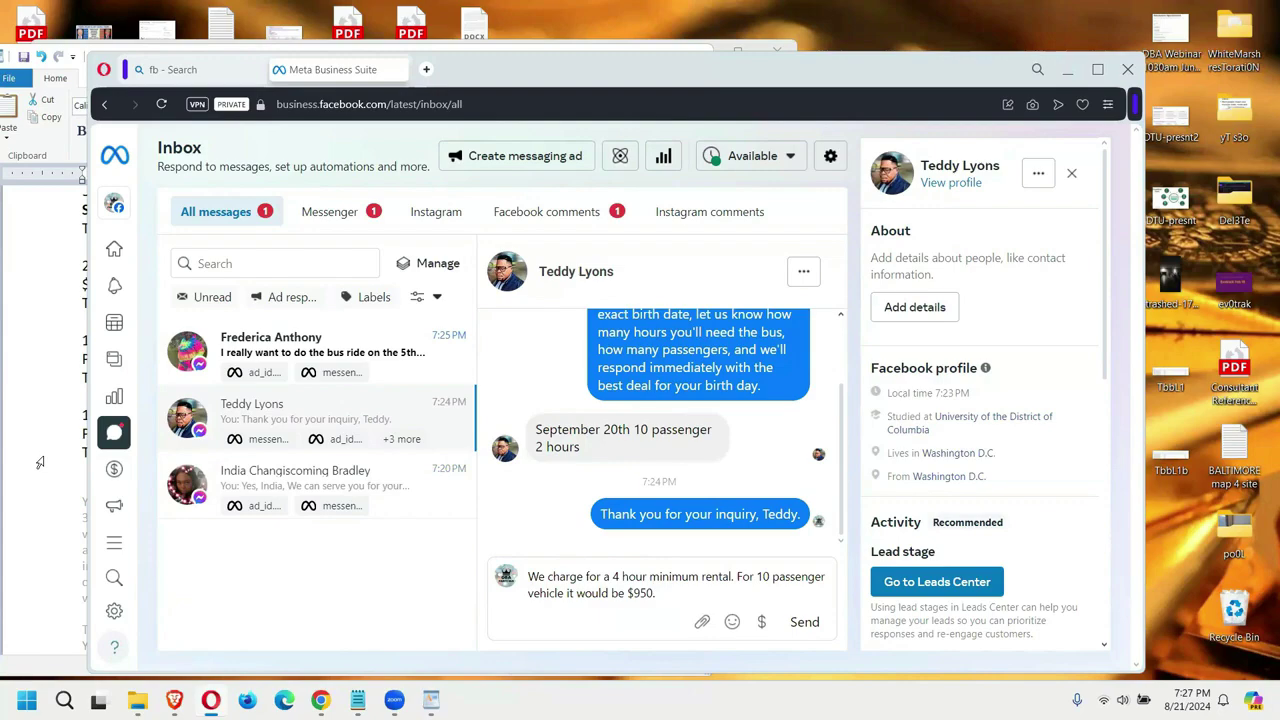
key("Return")
Step: Copy the payment-options text starting at 'We could allow' from the sent quote
left_click_drag(690, 486, 600, 462)
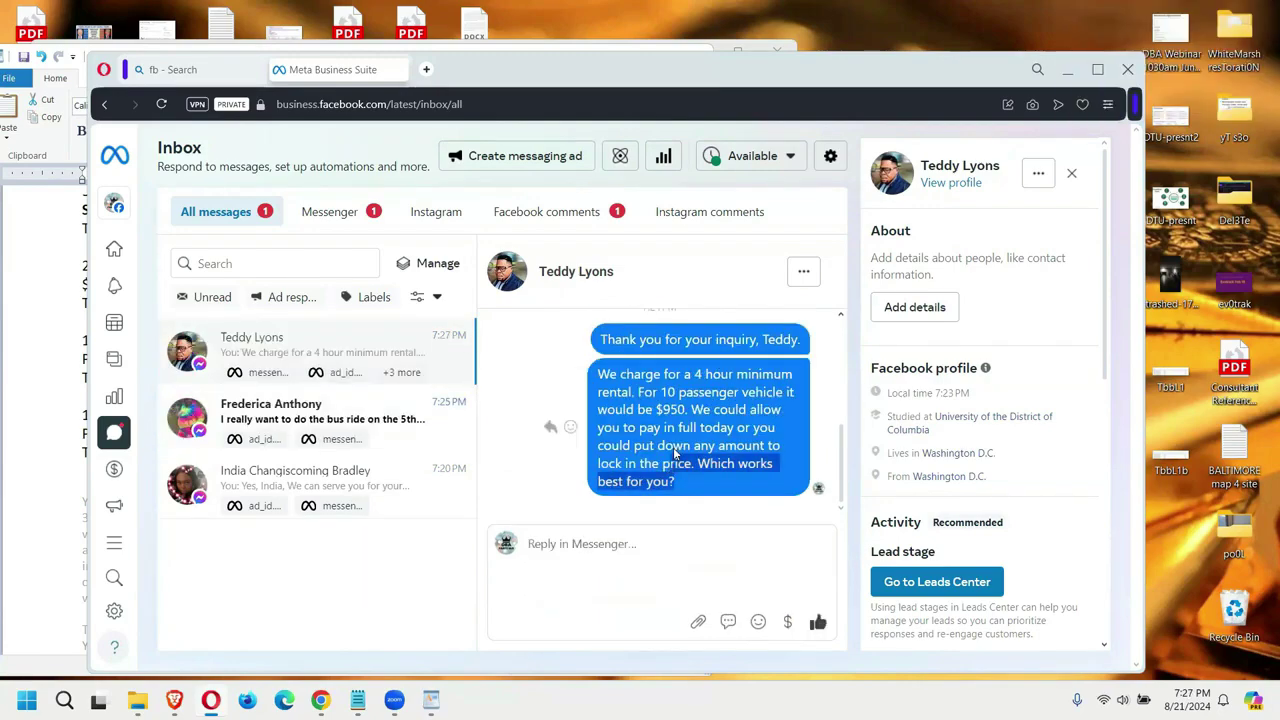
left_click_drag(692, 426, 600, 378)
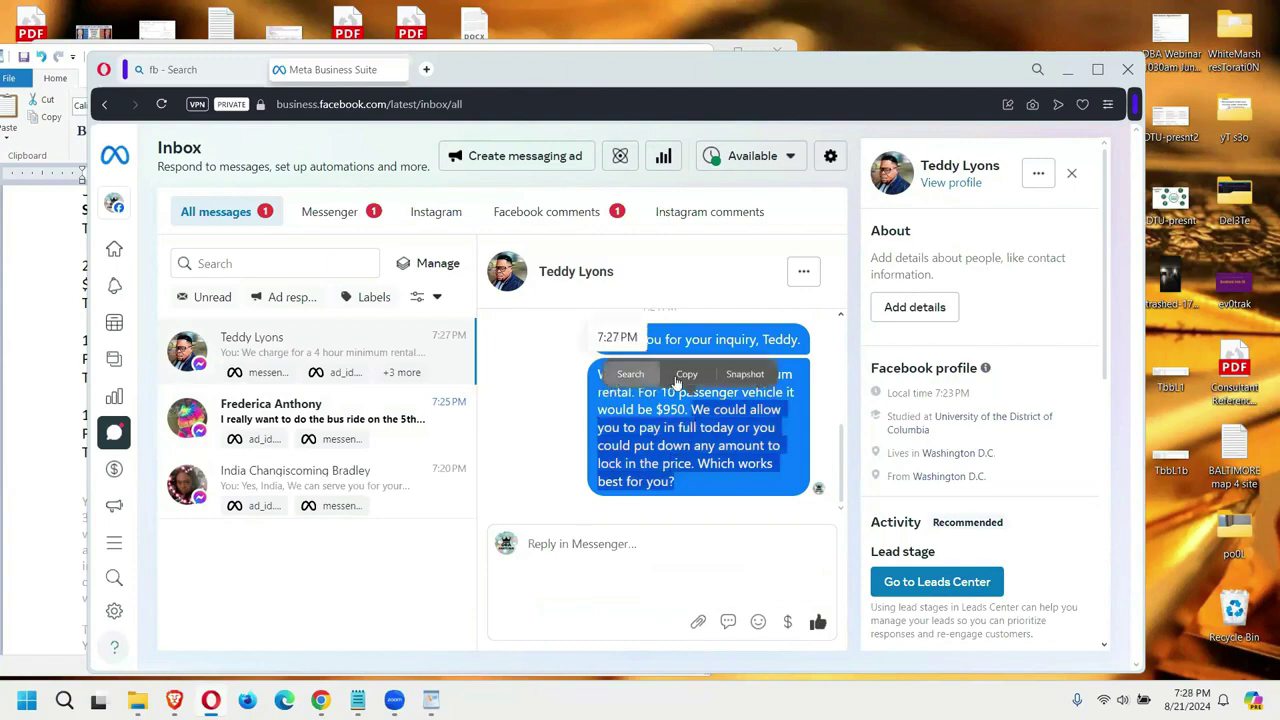
left_click(683, 378)
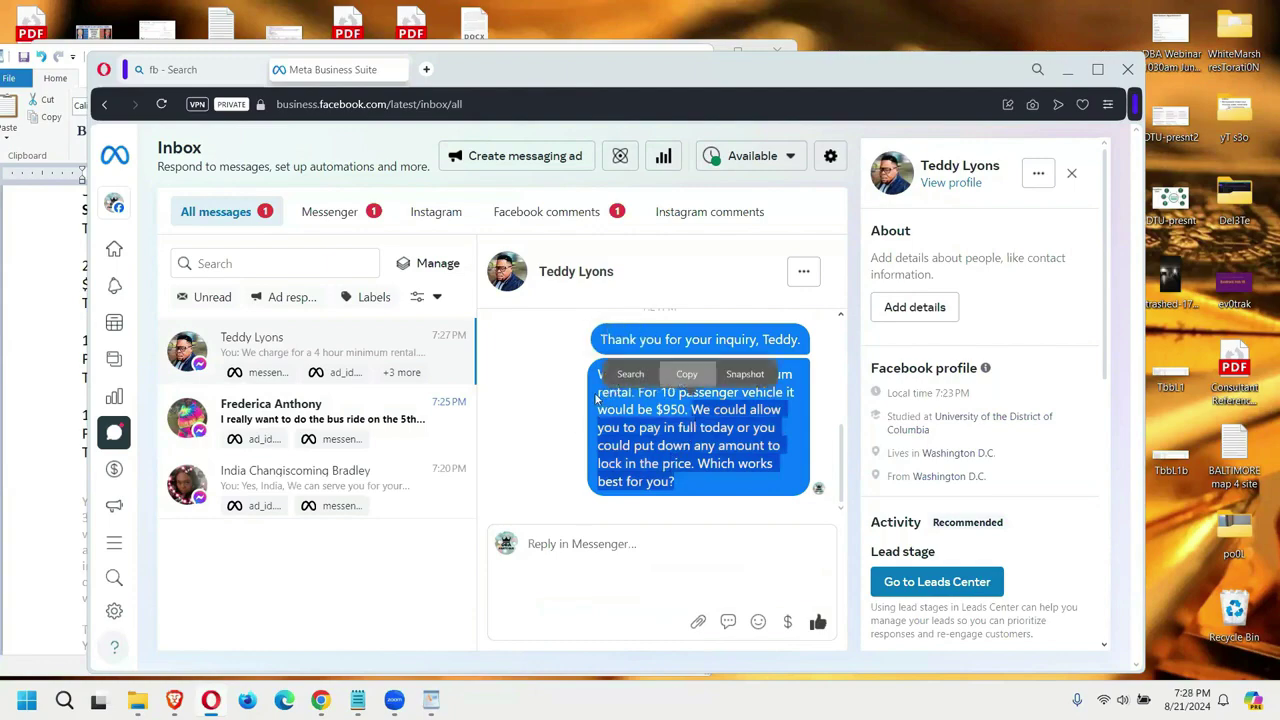
Step: Open the conversation about the 5th and draft 'Which month' while rereading earlier messages
left_click(255, 422)
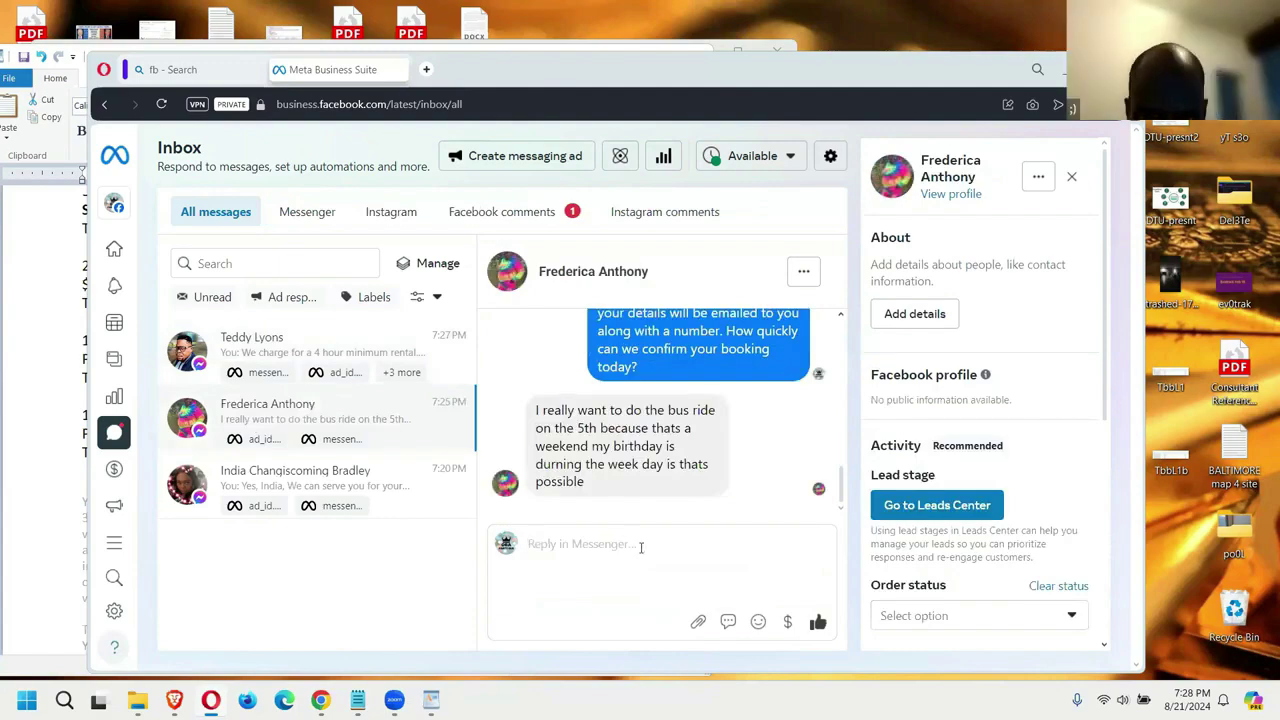
left_click(641, 547)
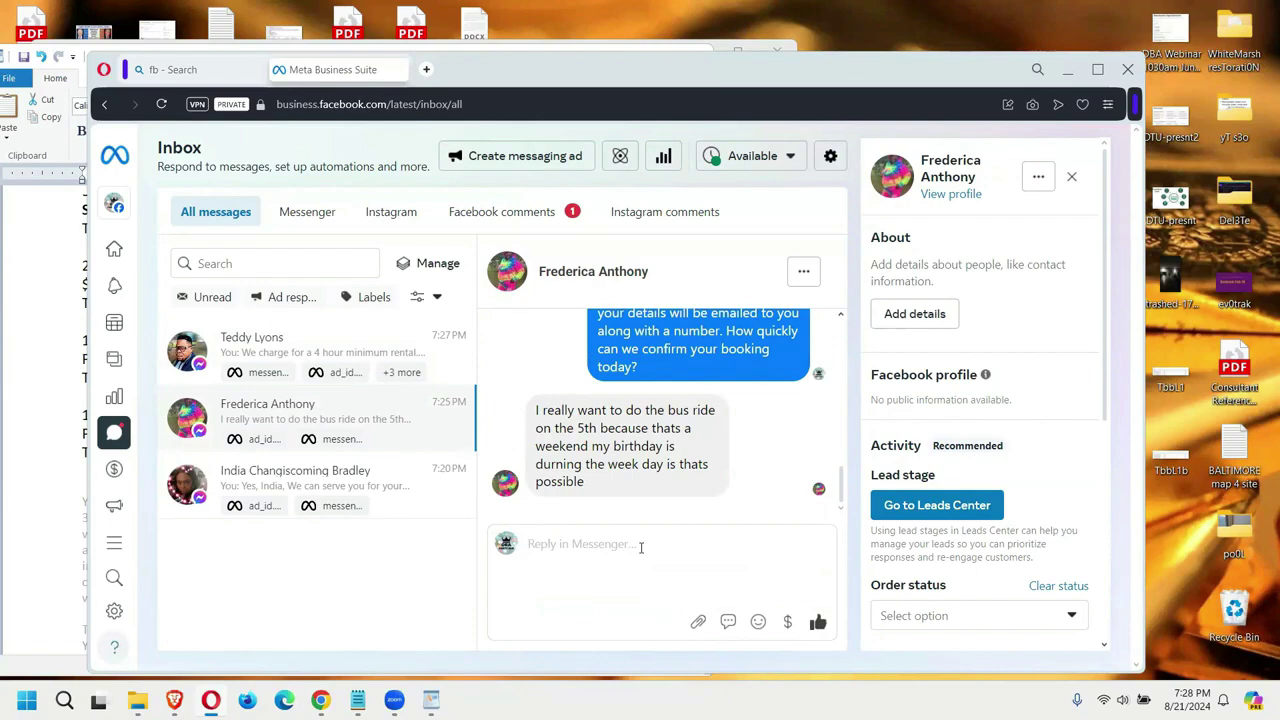
type("Which month")
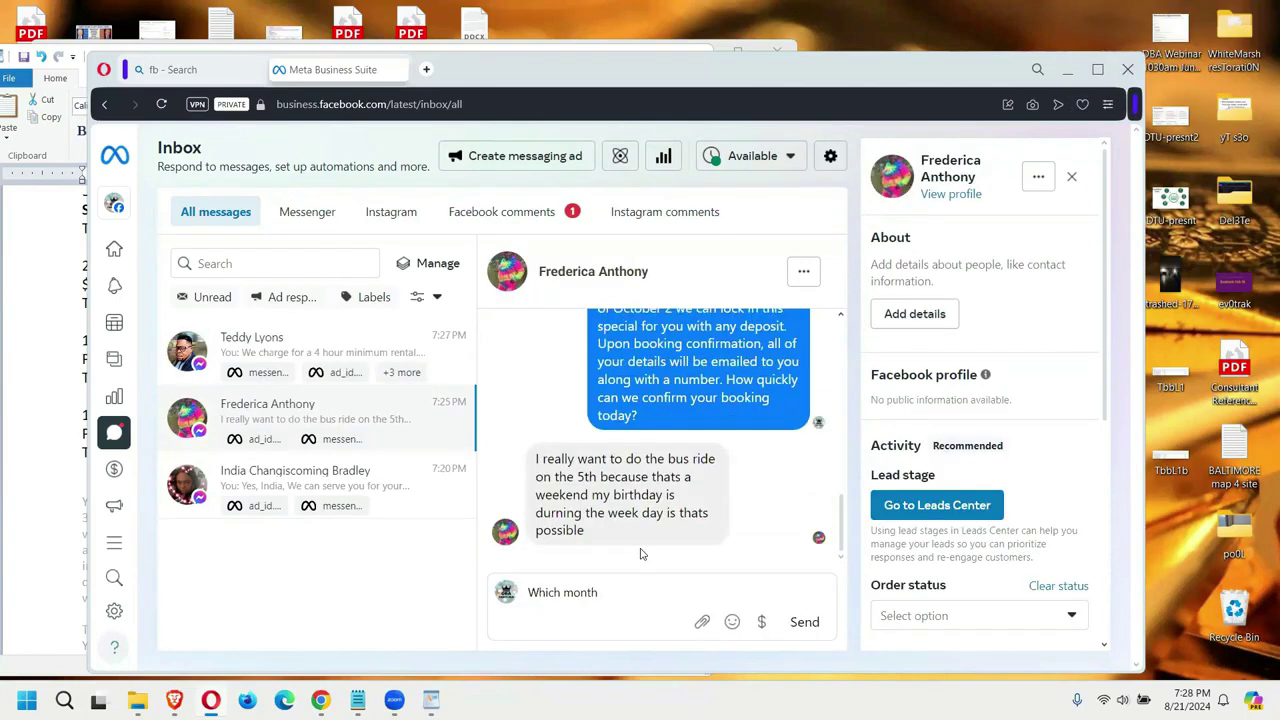
scroll(645, 535, "up", 5)
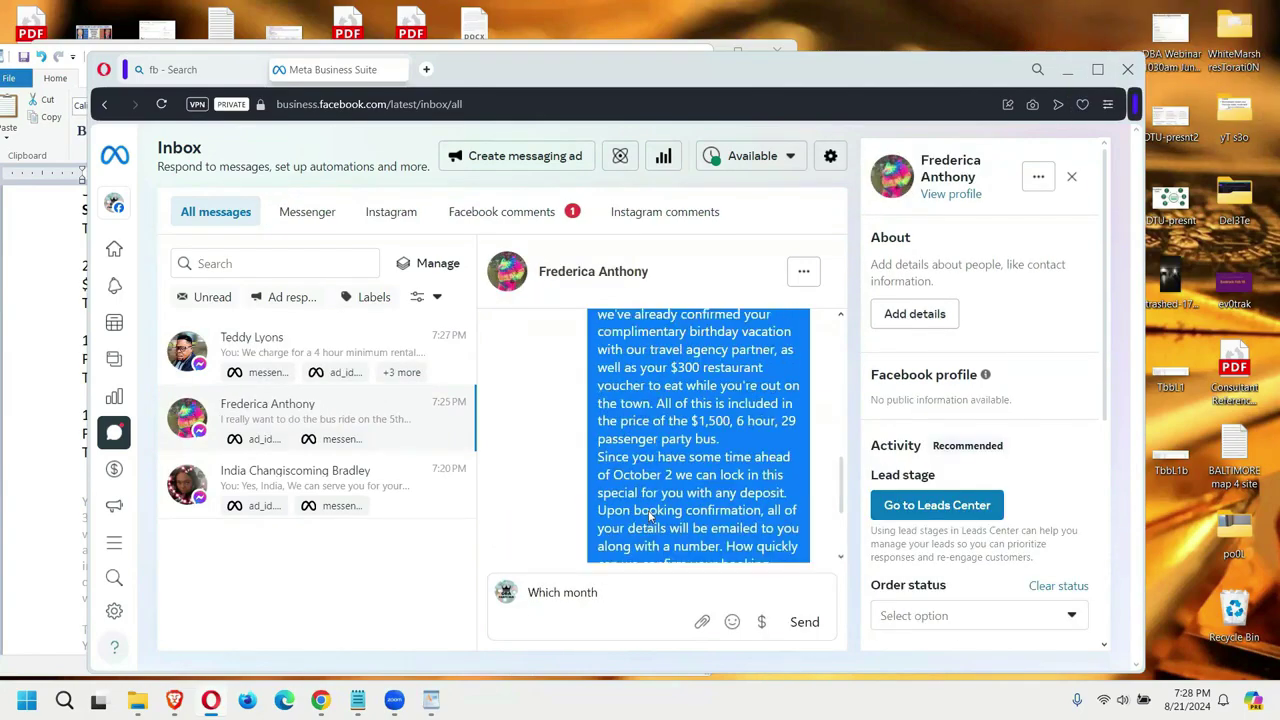
scroll(649, 517, "up", 5)
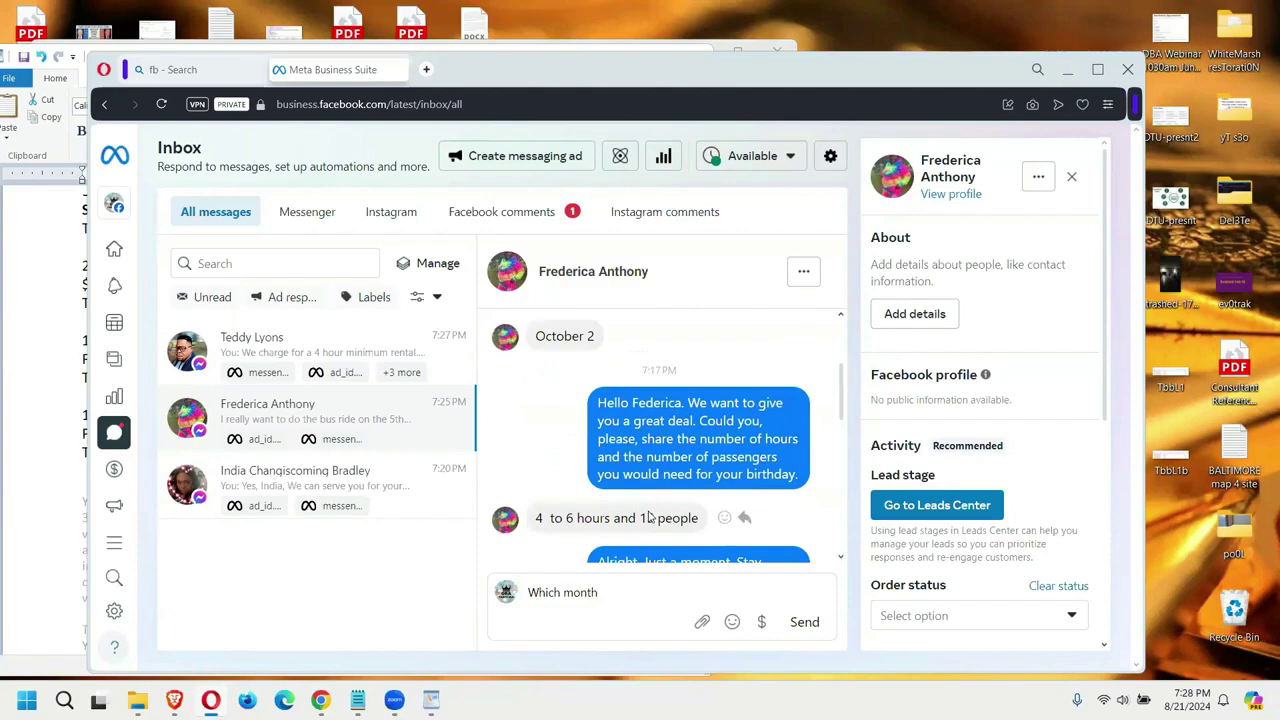
scroll(648, 515, "up", 2)
scroll(640, 500, "down", 2)
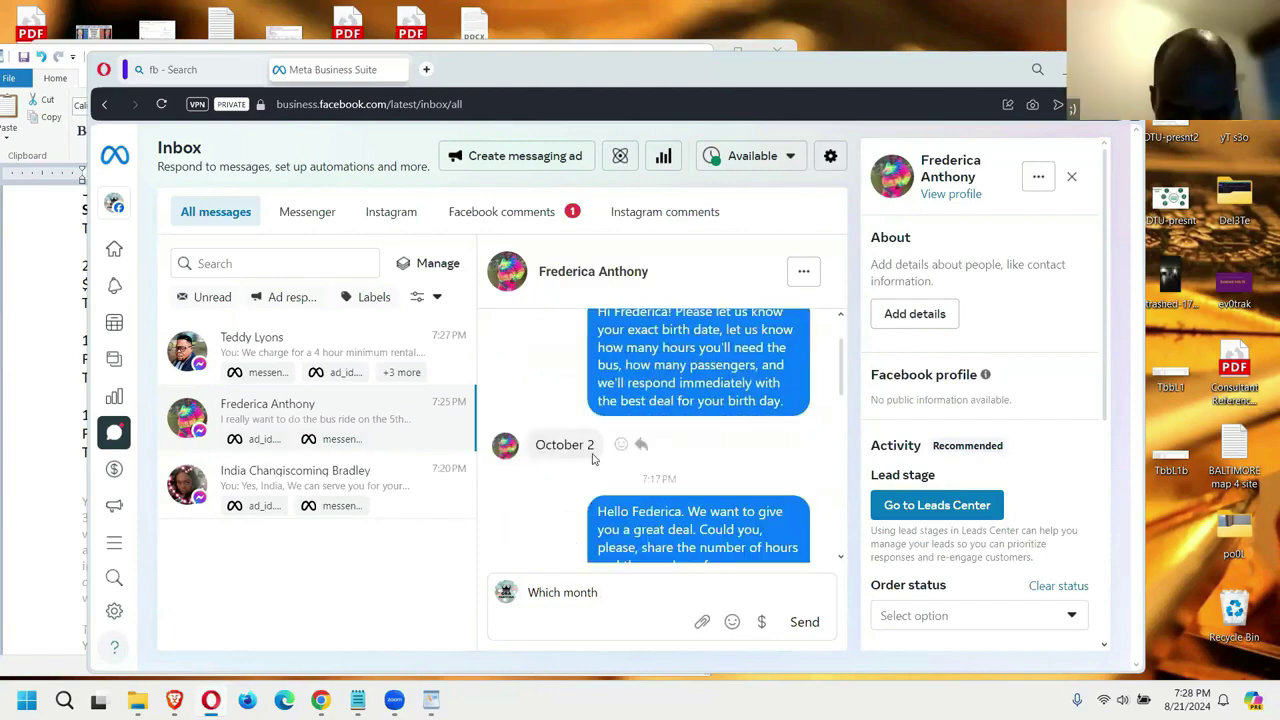
scroll(594, 459, "down", 5)
scroll(594, 459, "down", 5)
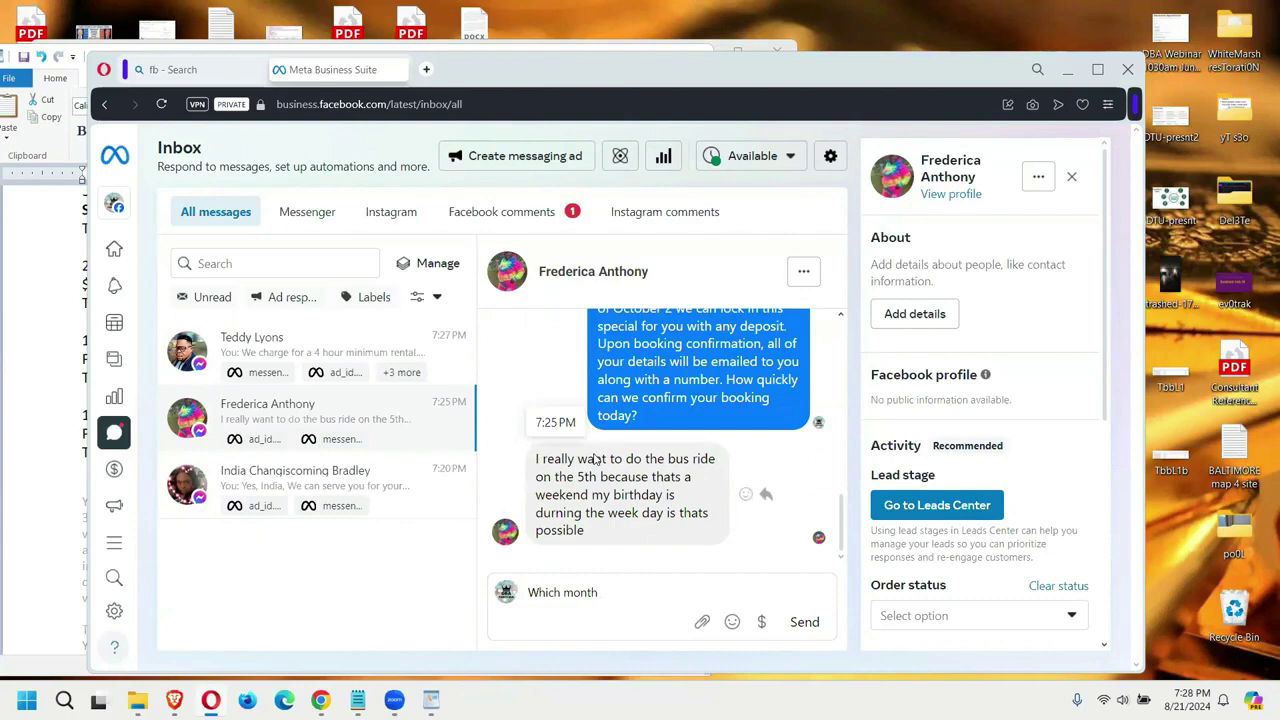
left_click(1200, 693)
Step: Page the taskbar calendar to October 2024, then erase the 'Which month' draft
left_click(1248, 355)
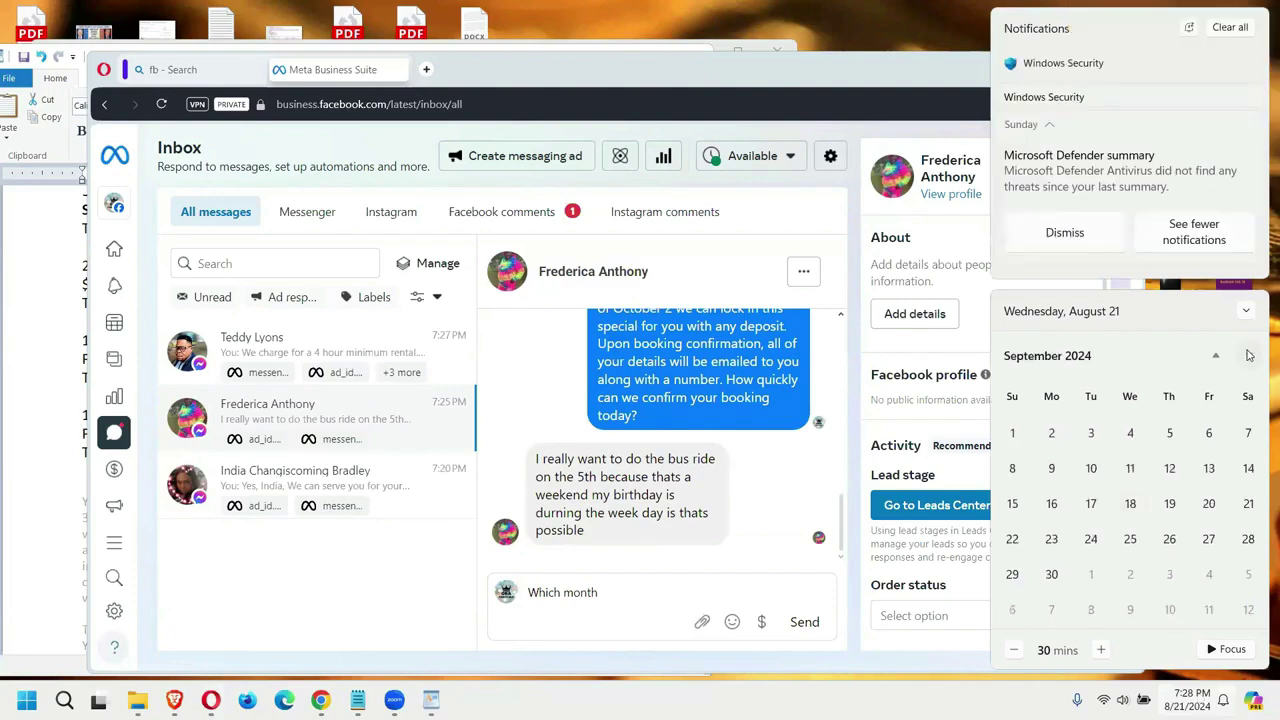
left_click(1248, 355)
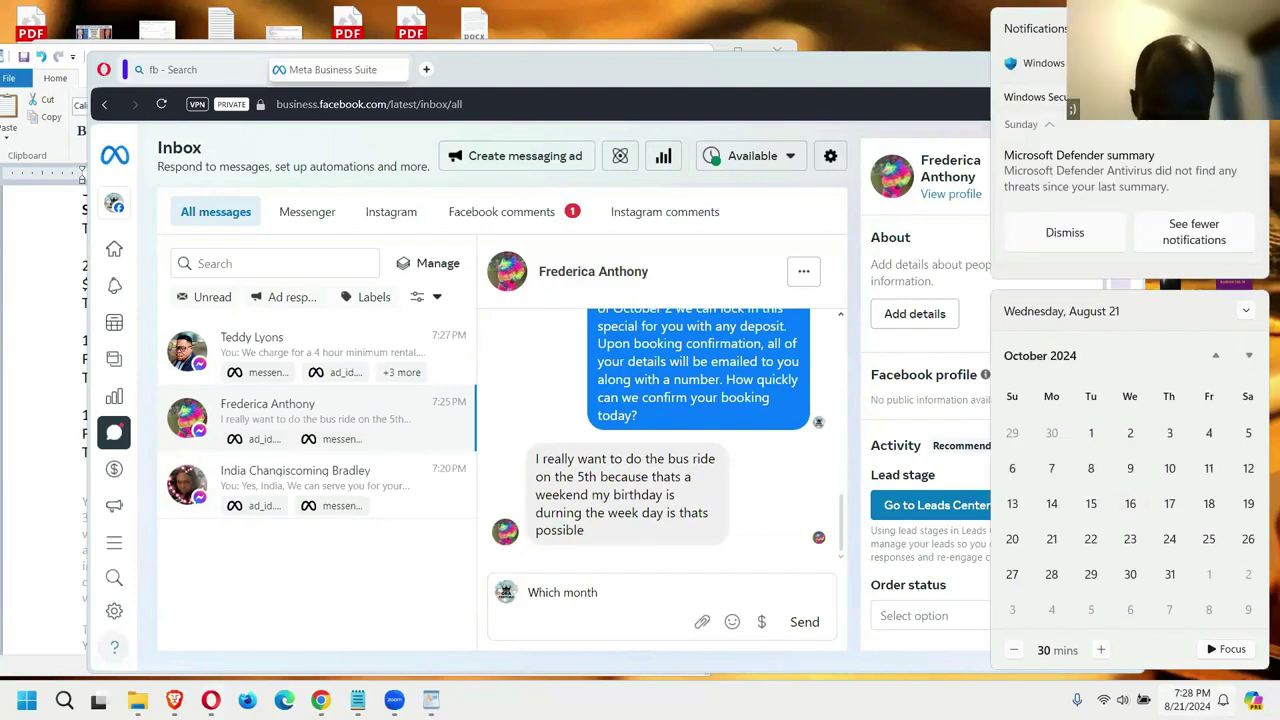
left_click_drag(600, 593, 513, 598)
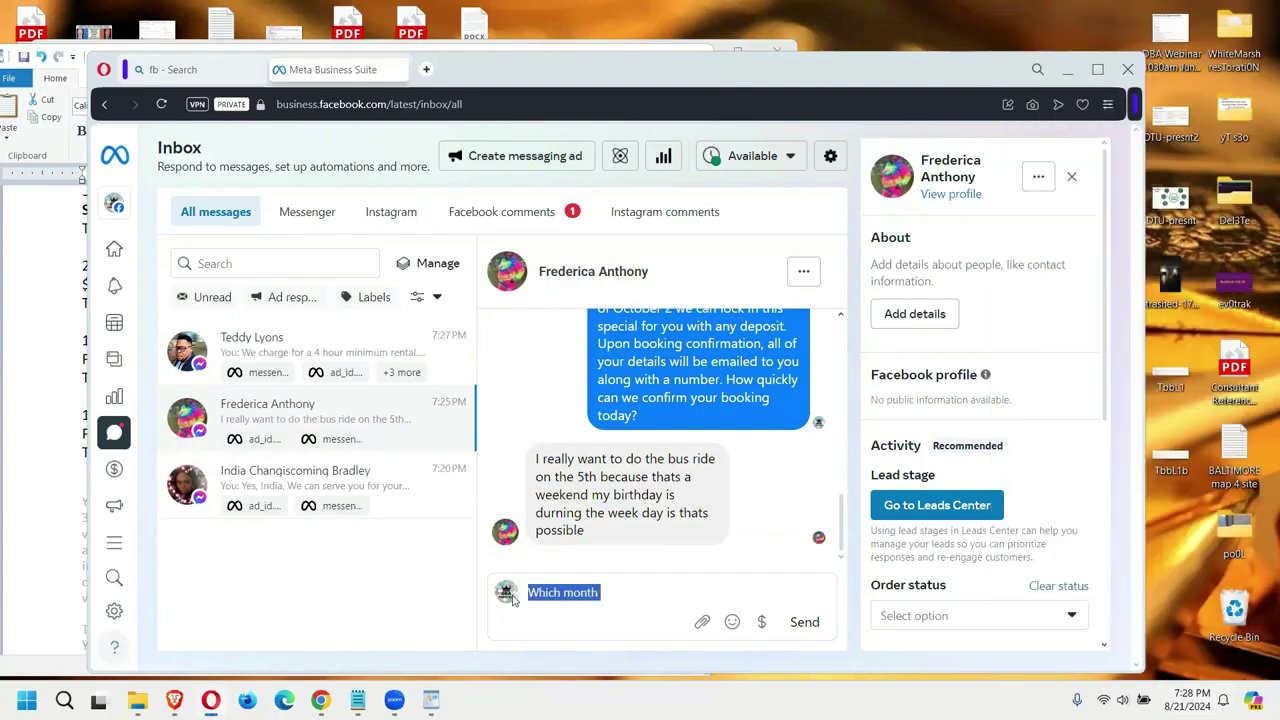
key("BackSpace")
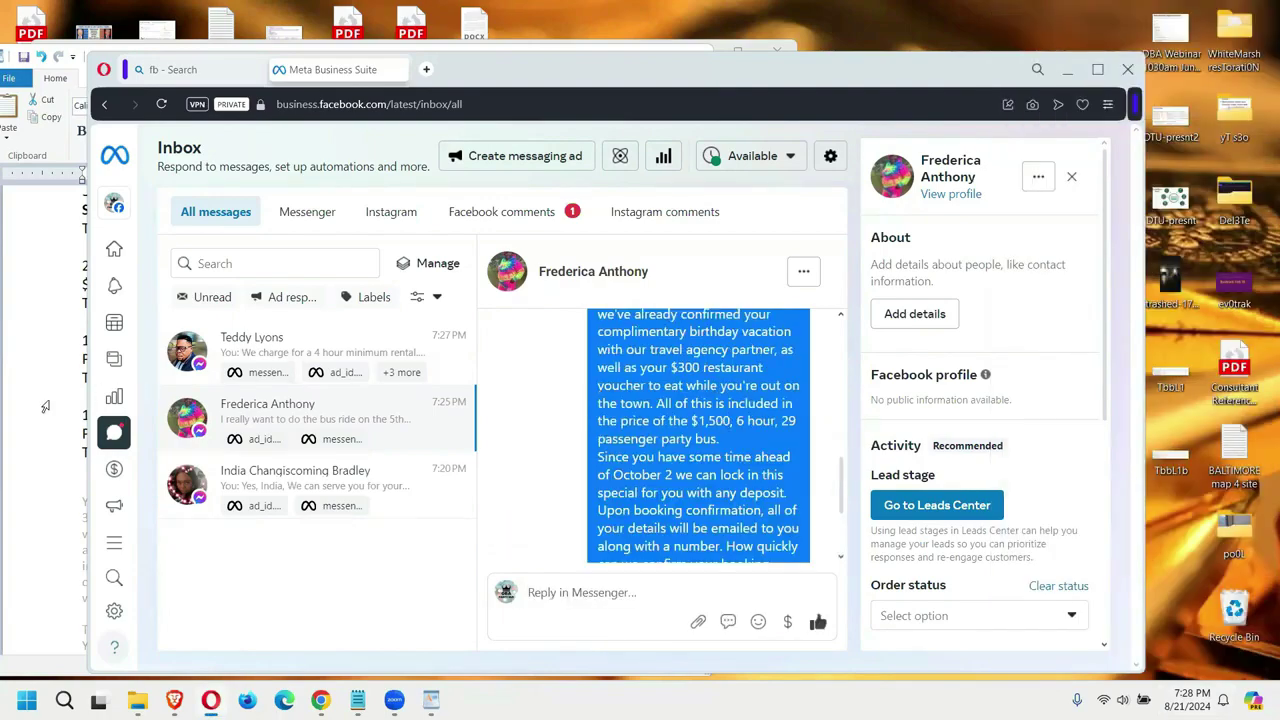
left_click(75, 398)
scroll(75, 398, "up", 3)
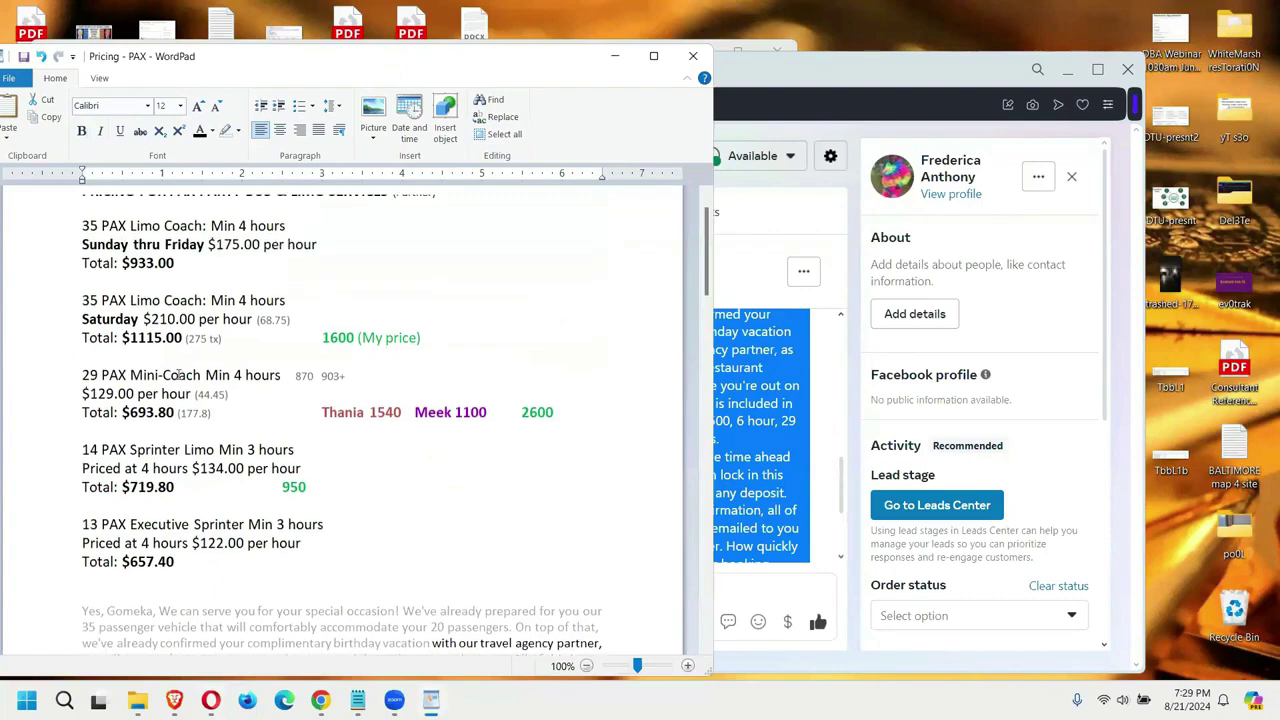
scroll(178, 373, "down", 1)
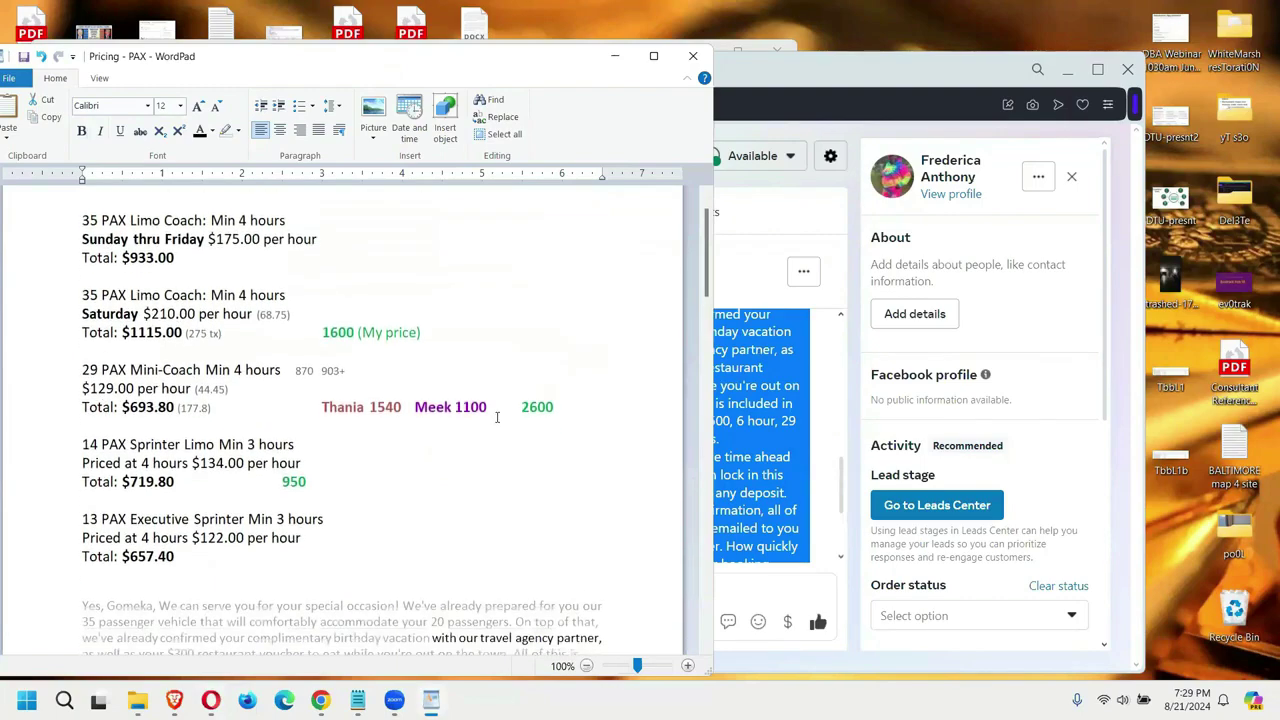
left_click_drag(496, 407, 430, 407)
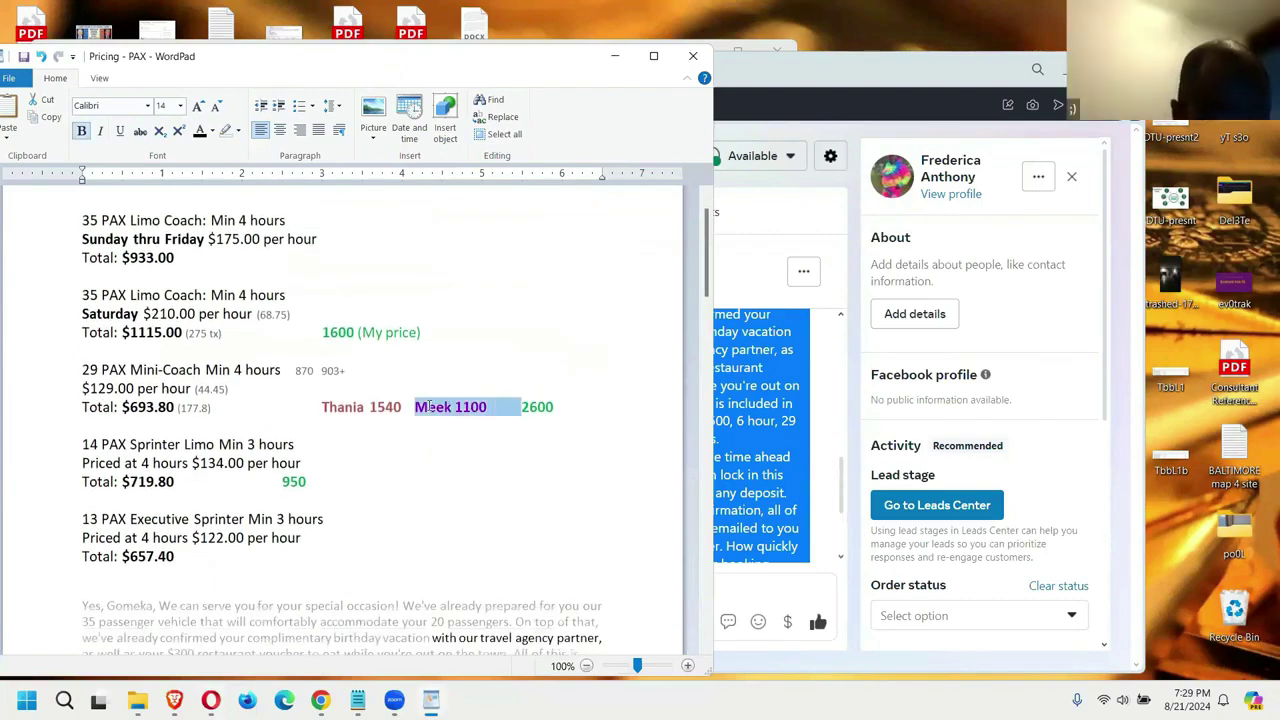
left_click(835, 63)
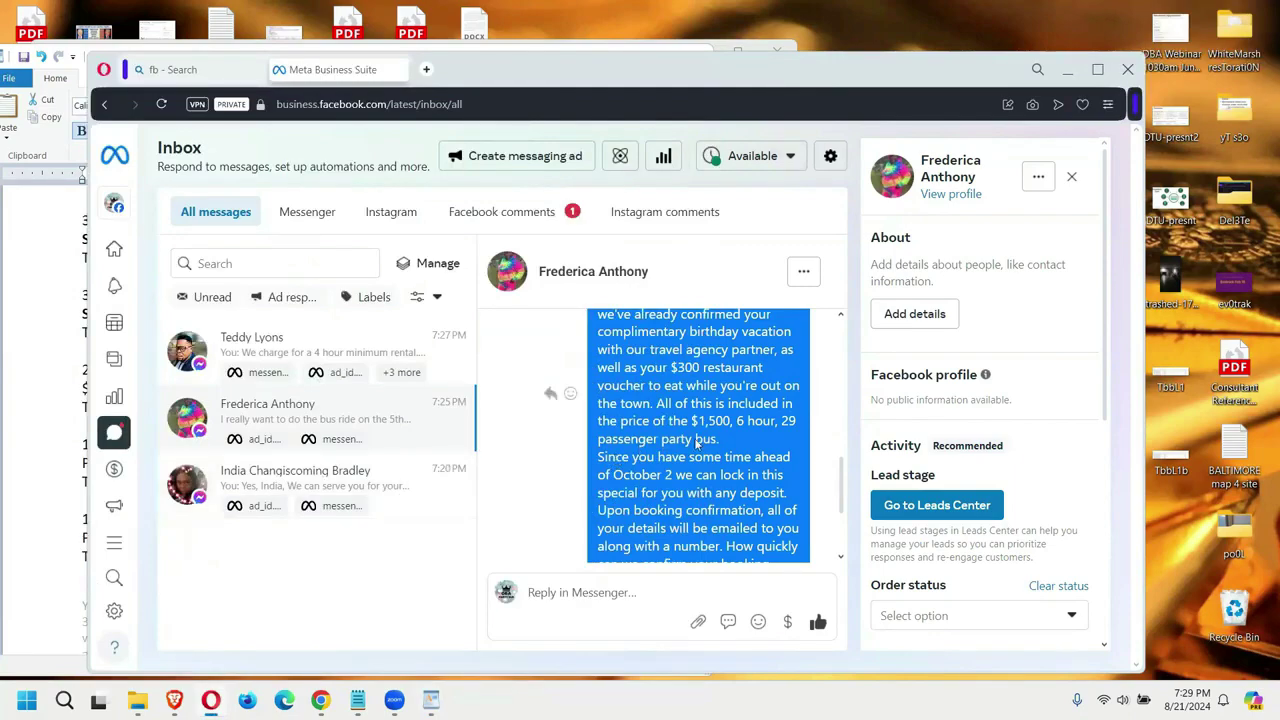
scroll(697, 443, "down", 2)
key("alt+Tab")
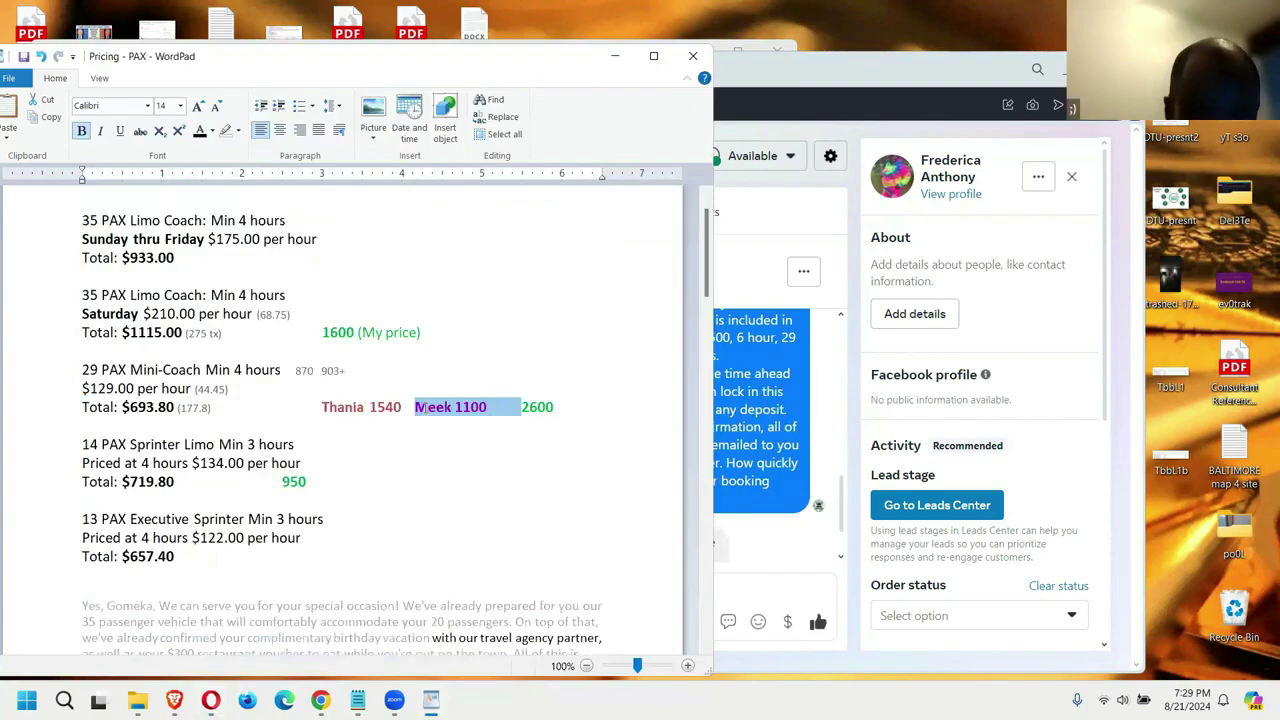
left_click(740, 447)
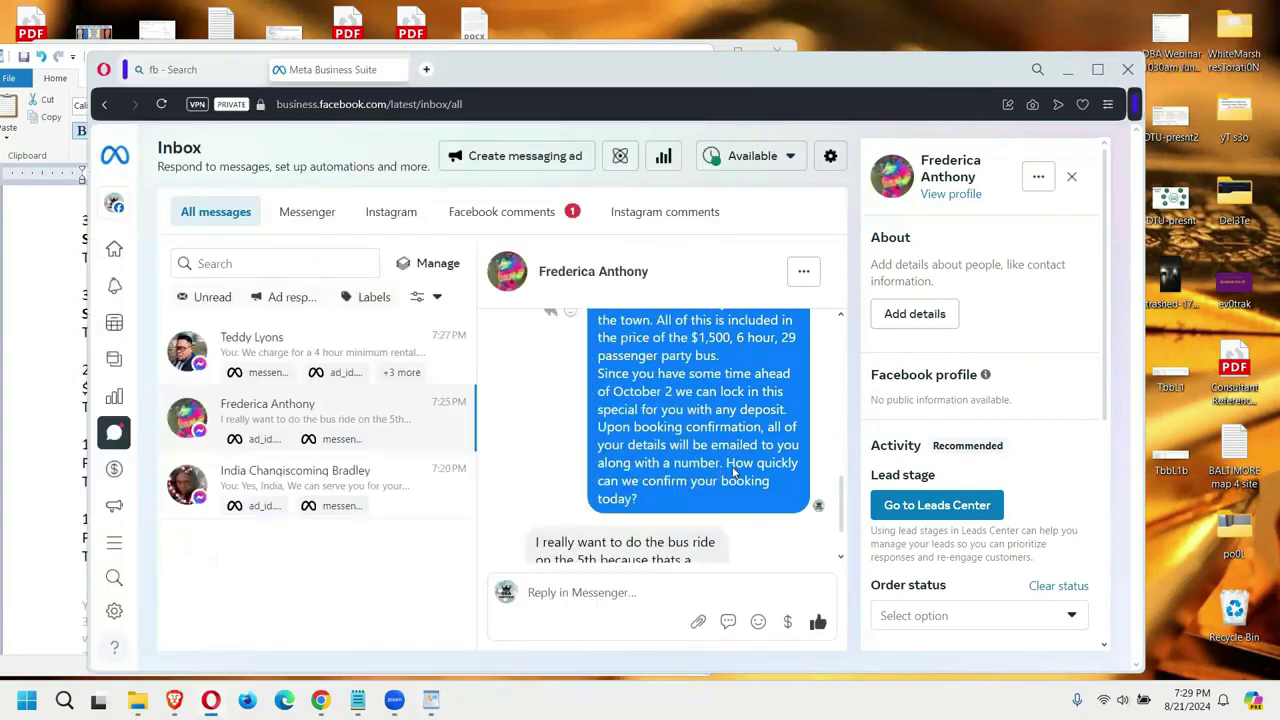
Step: Send 'Yes we can do that, but you would have to lock it in today to save the date and the deal.'
left_click(657, 576)
type("Yes we can do that, but you would have to loc")
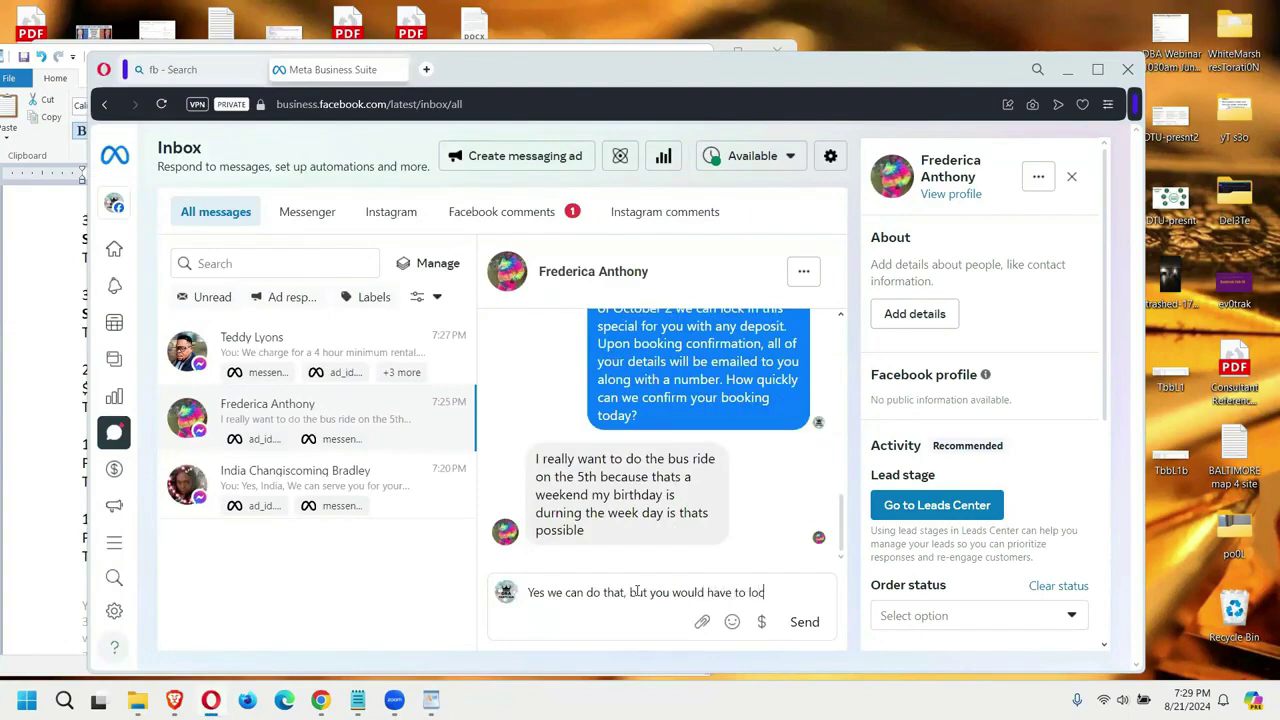
type("k it in today t")
type("o")
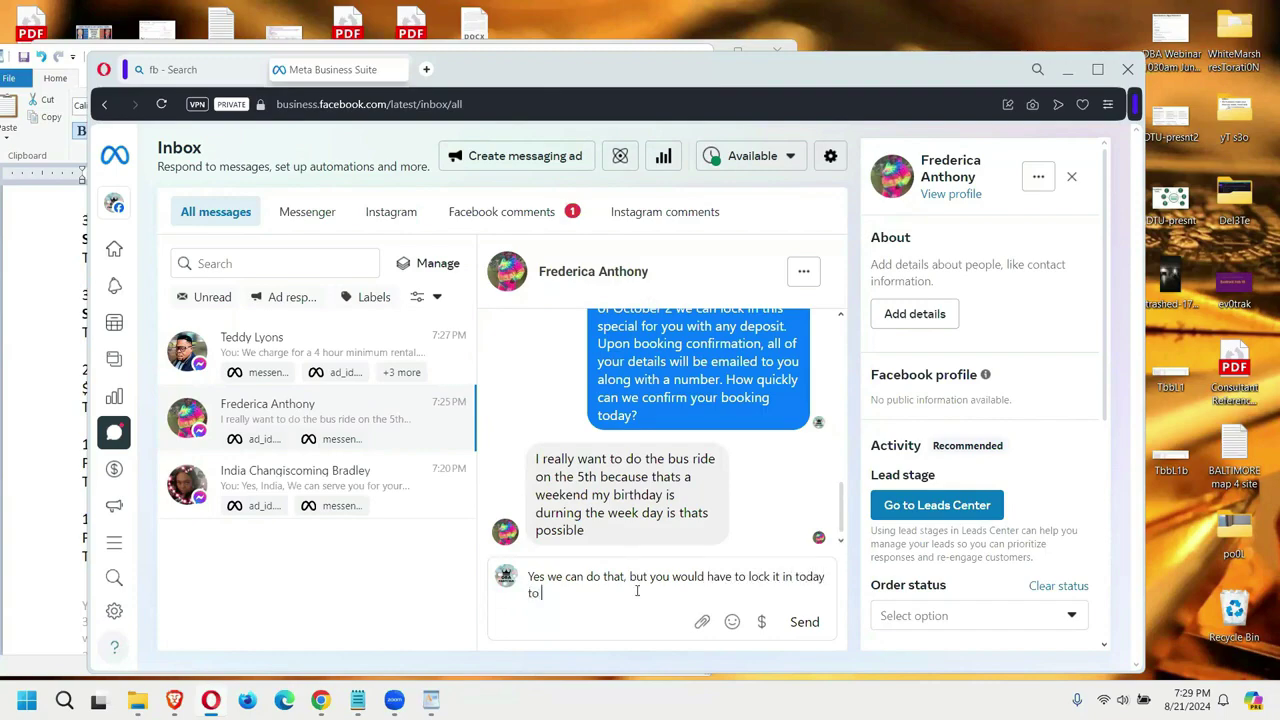
type(" sav")
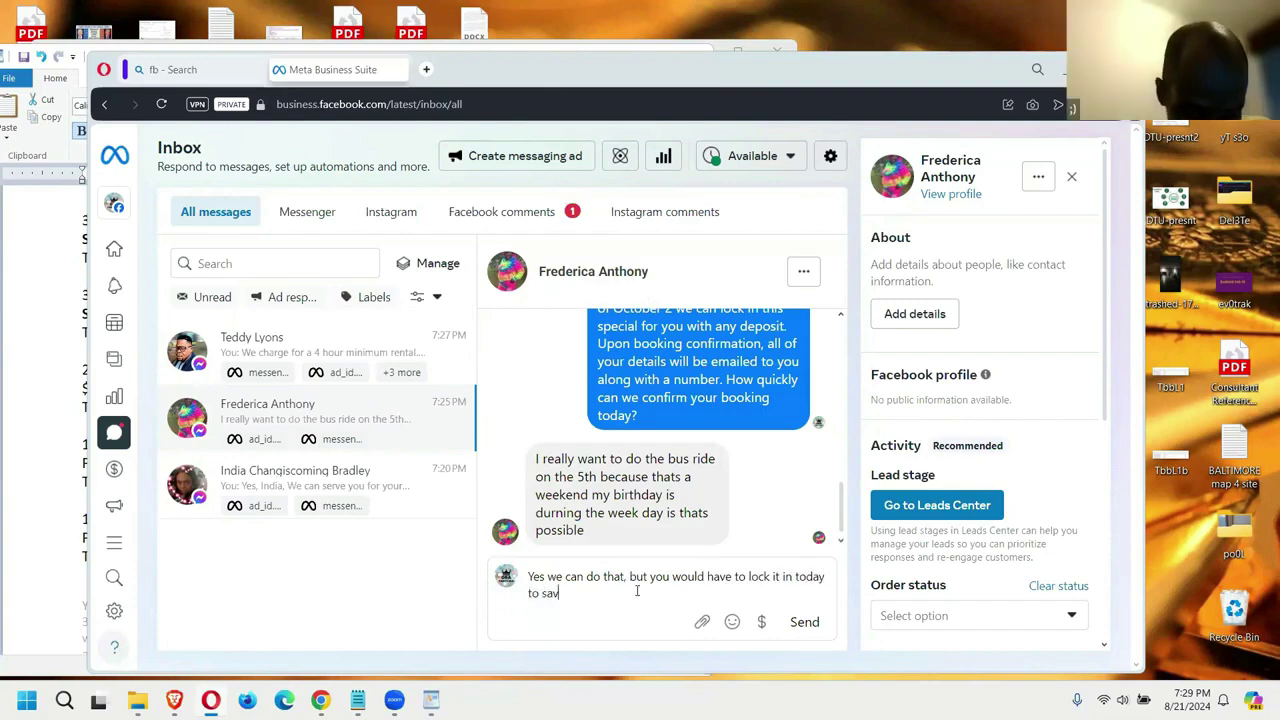
type("e the date ")
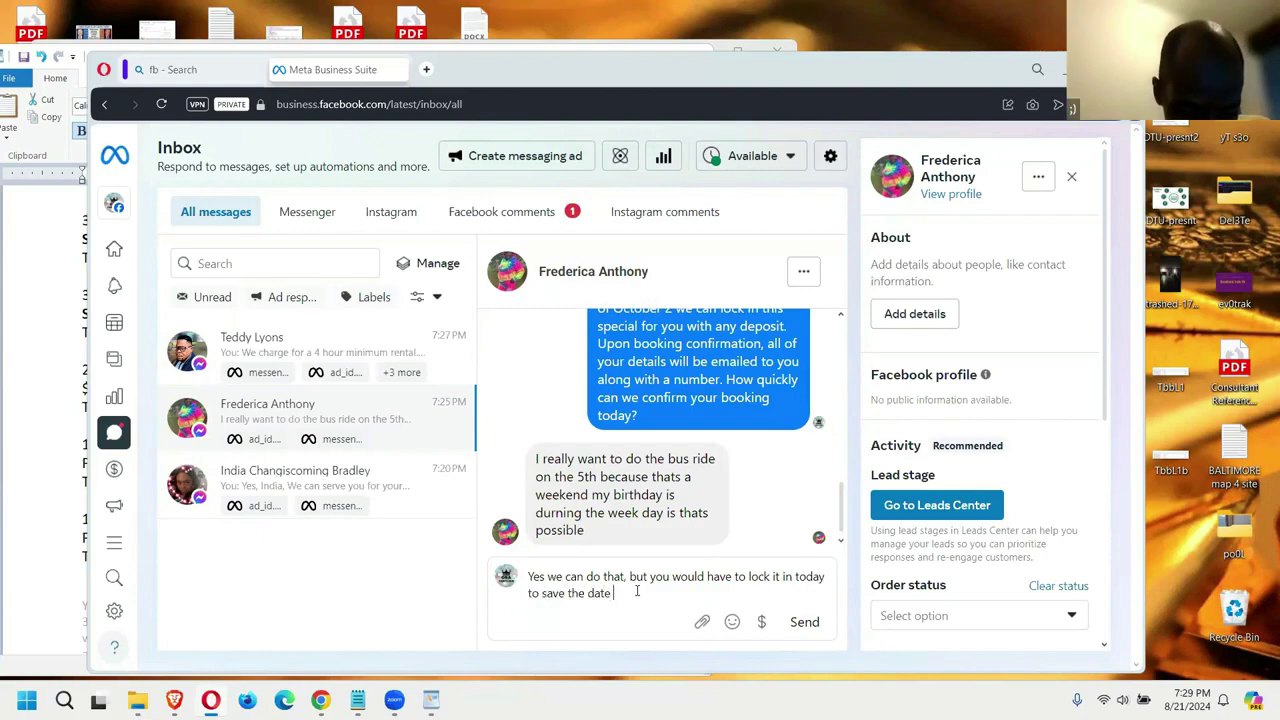
type("and the dea")
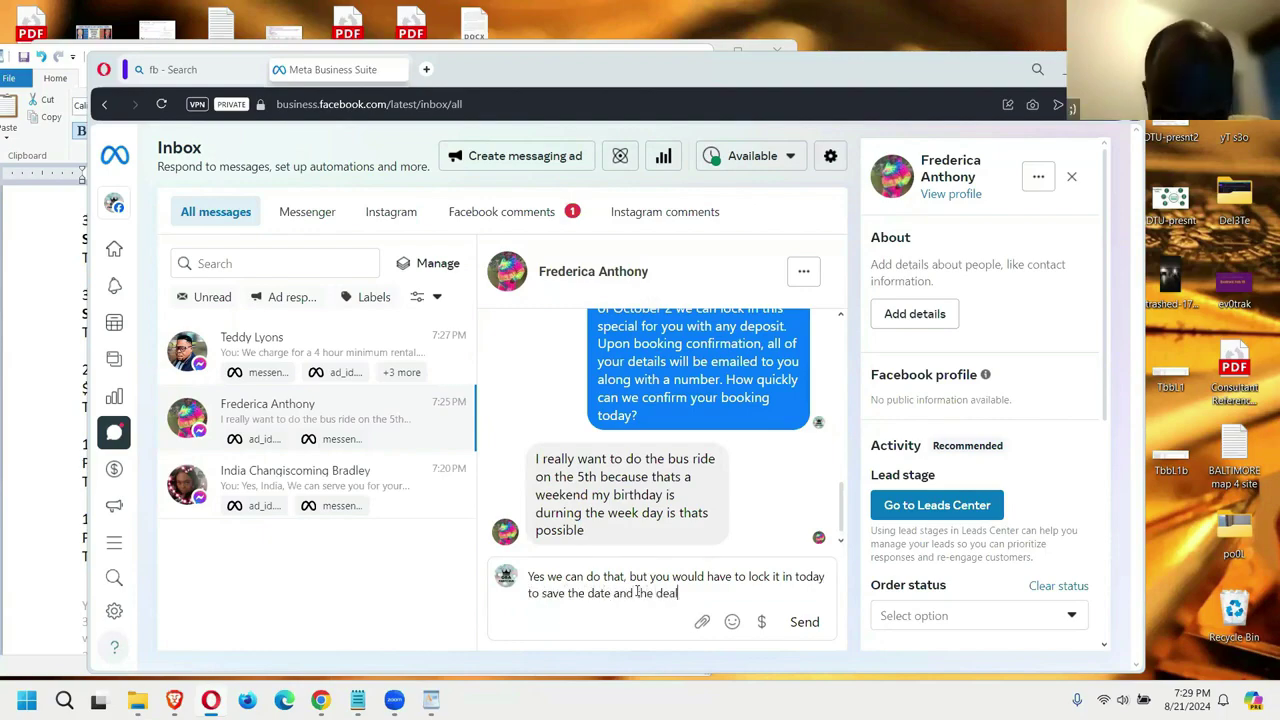
type("l")
key("Return")
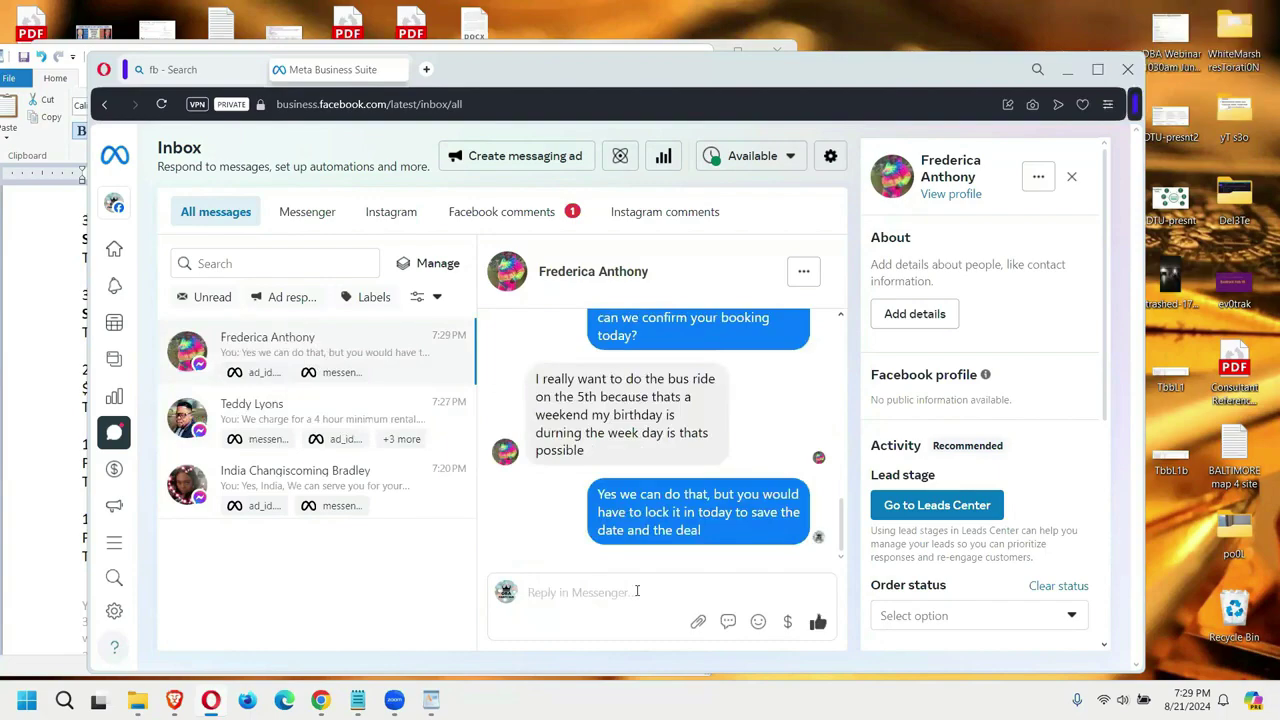
Step: Paste and send the full-payment-or-deposit options reply
type("We could allow you to pay in full today or you could put down any amount to lock in the price. Which works best for you?")
key("Return")
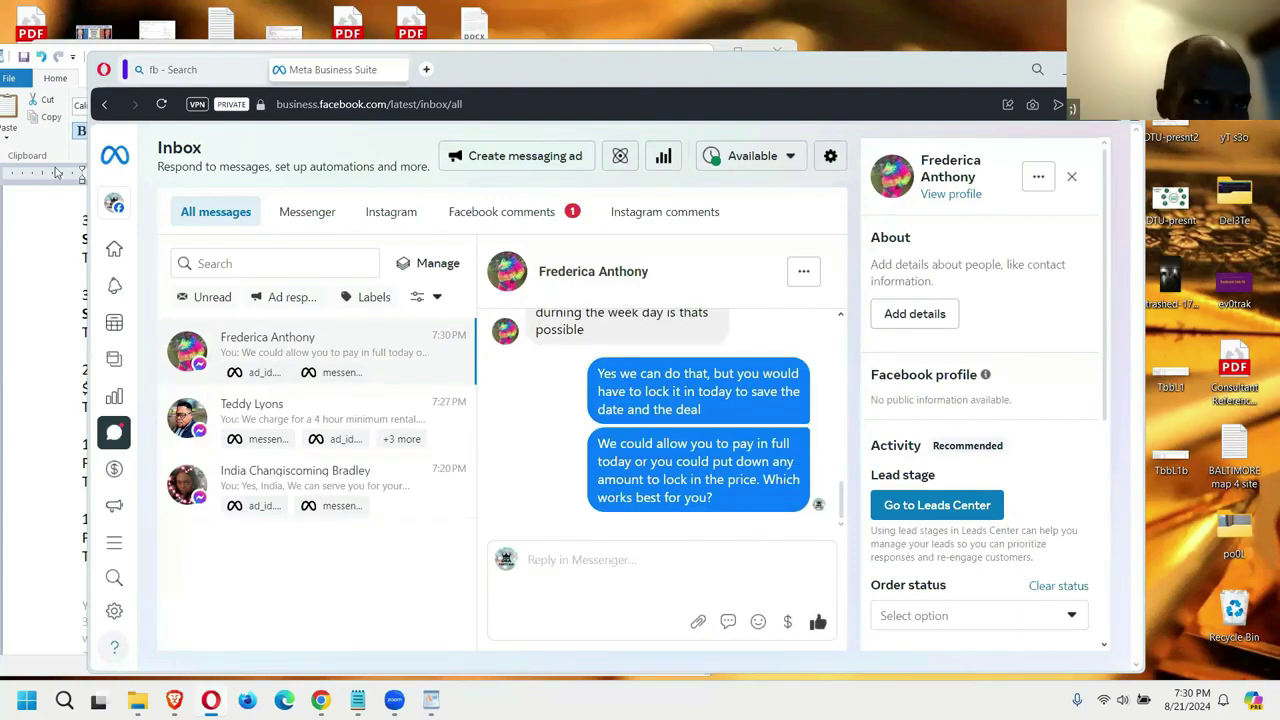
left_click(185, 69)
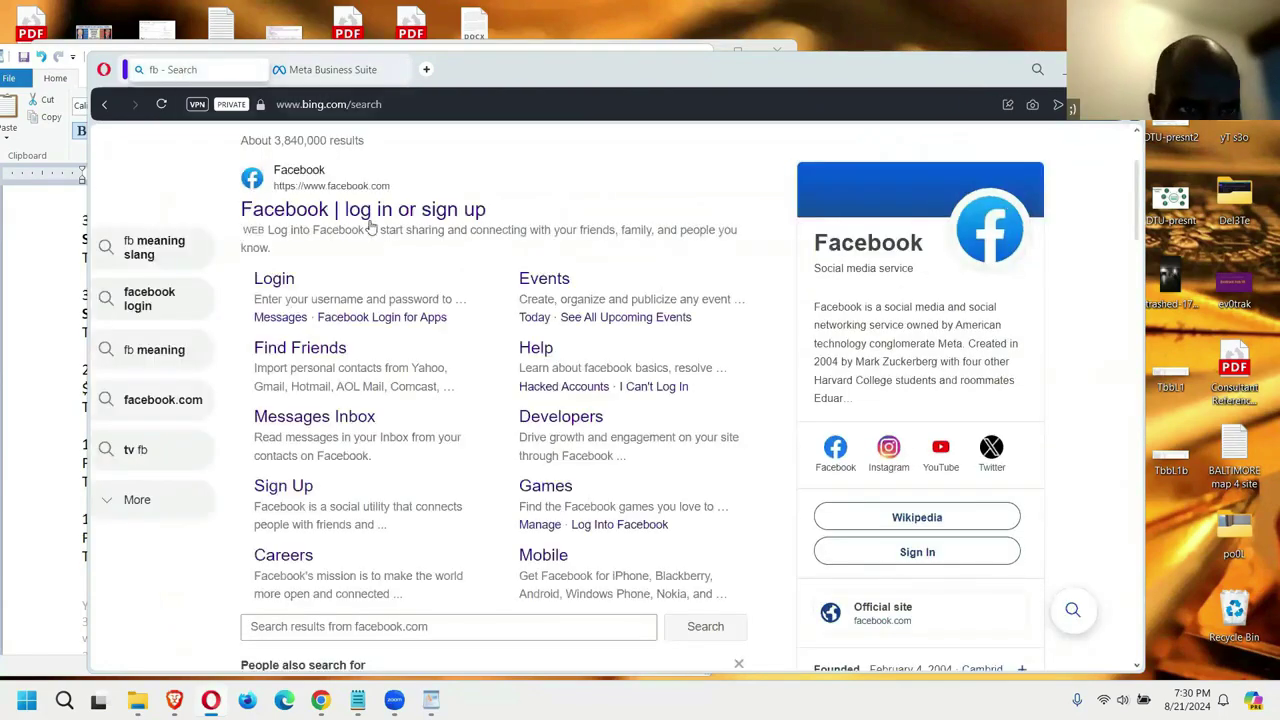
Step: Close the Facebook search tab, reopen the Business Suite inbox on one channel, and minimize the browser
left_click(369, 210)
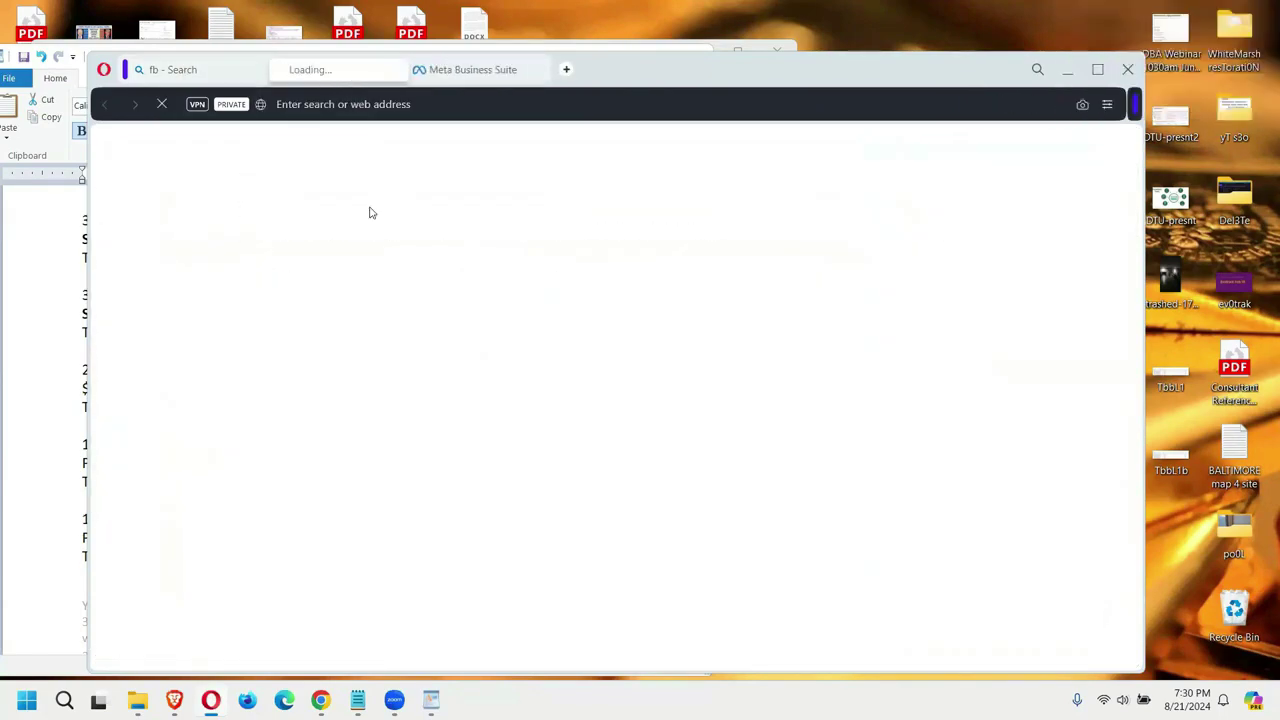
left_click(260, 73)
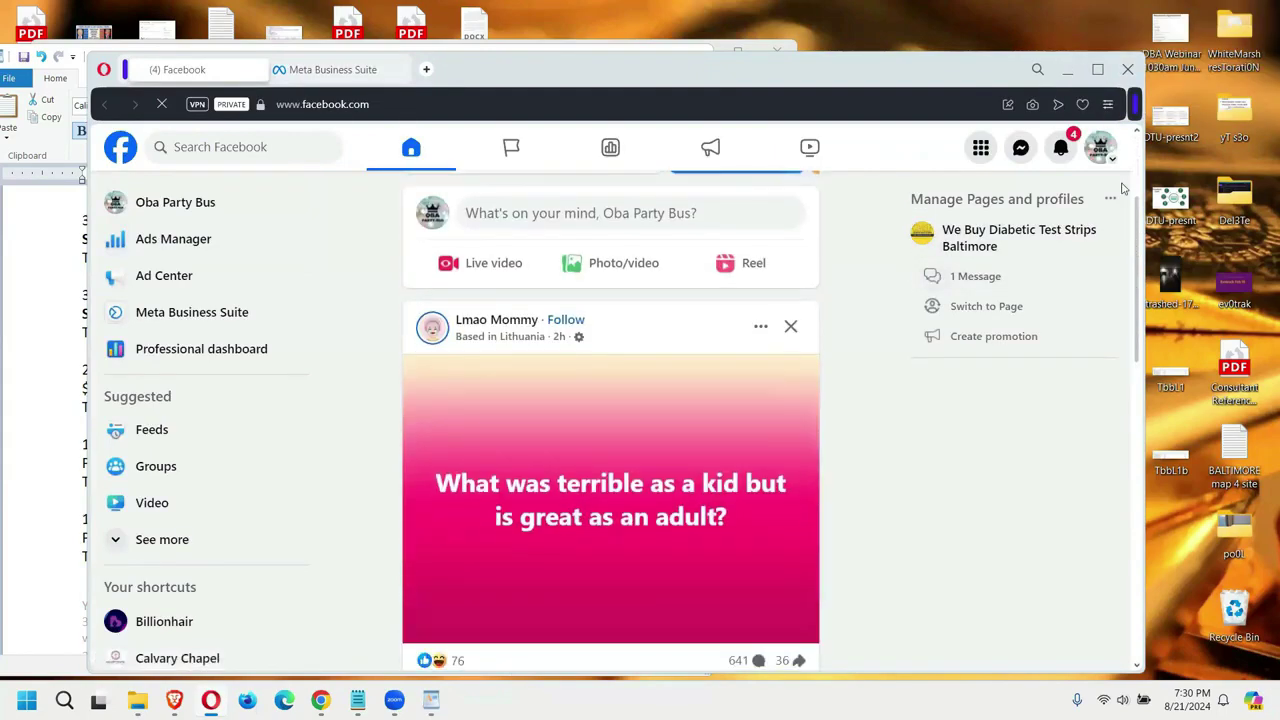
left_click(1020, 148)
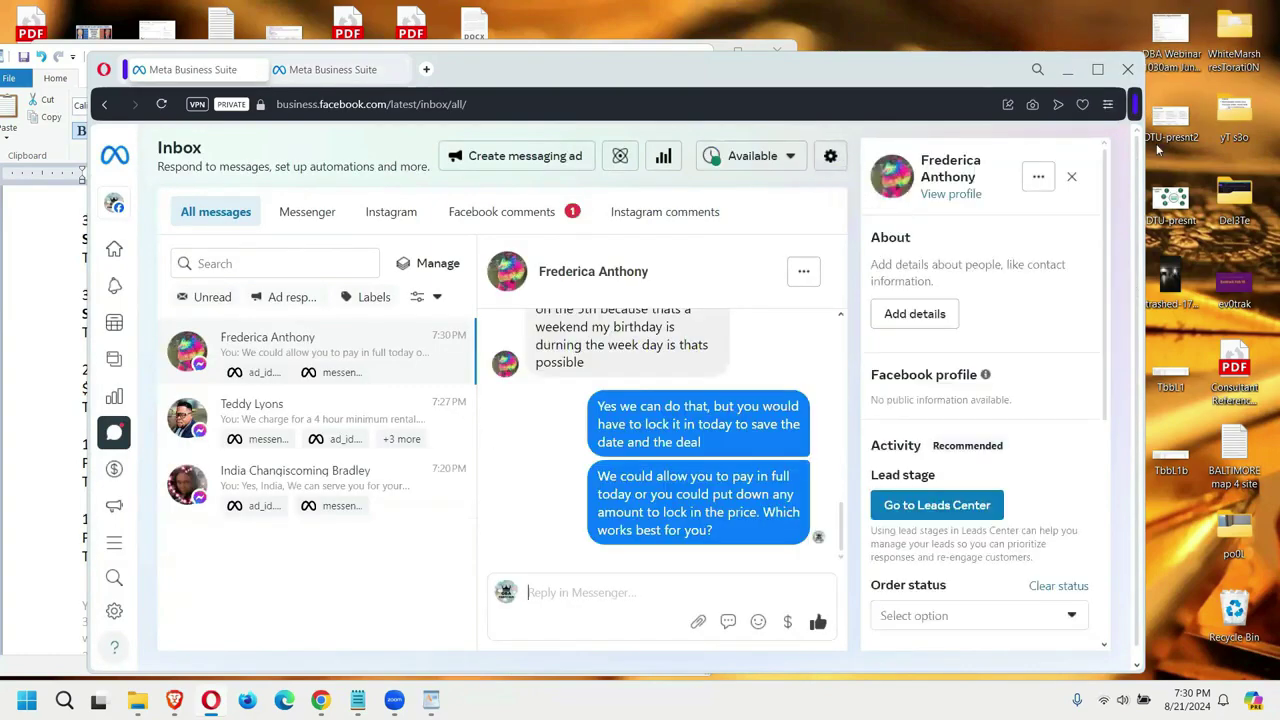
left_click(510, 217)
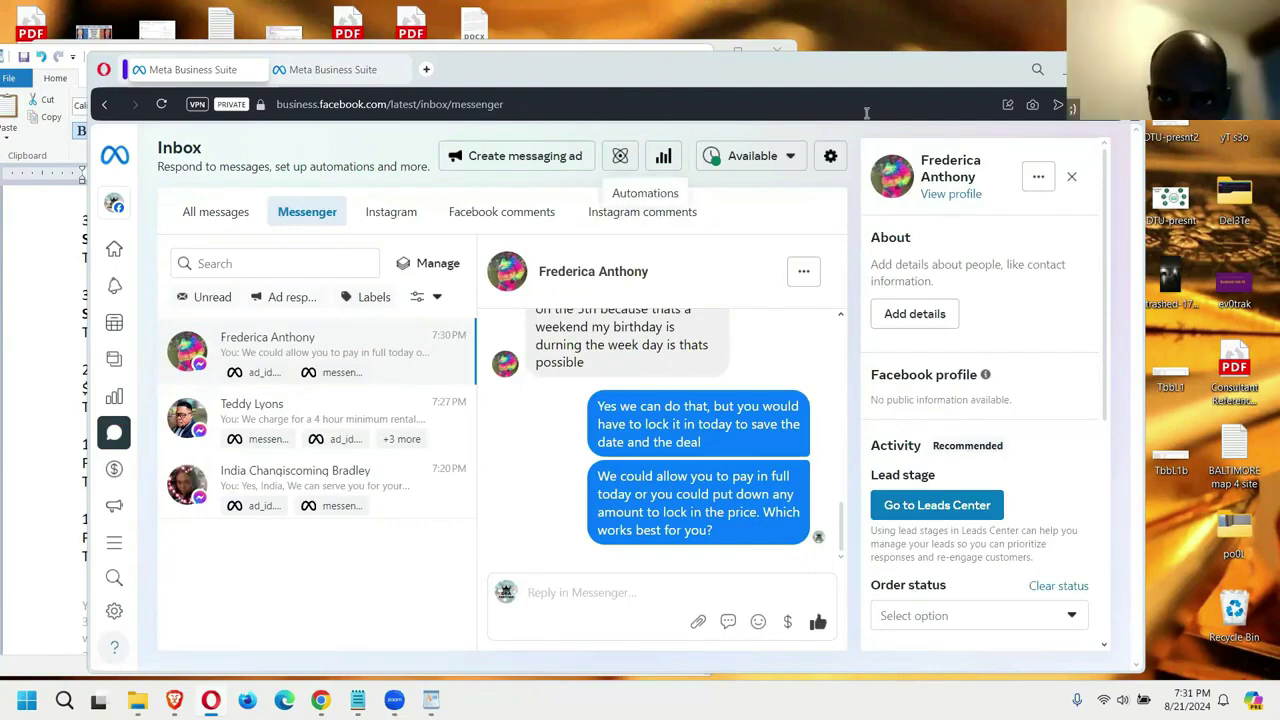
left_click(1085, 62)
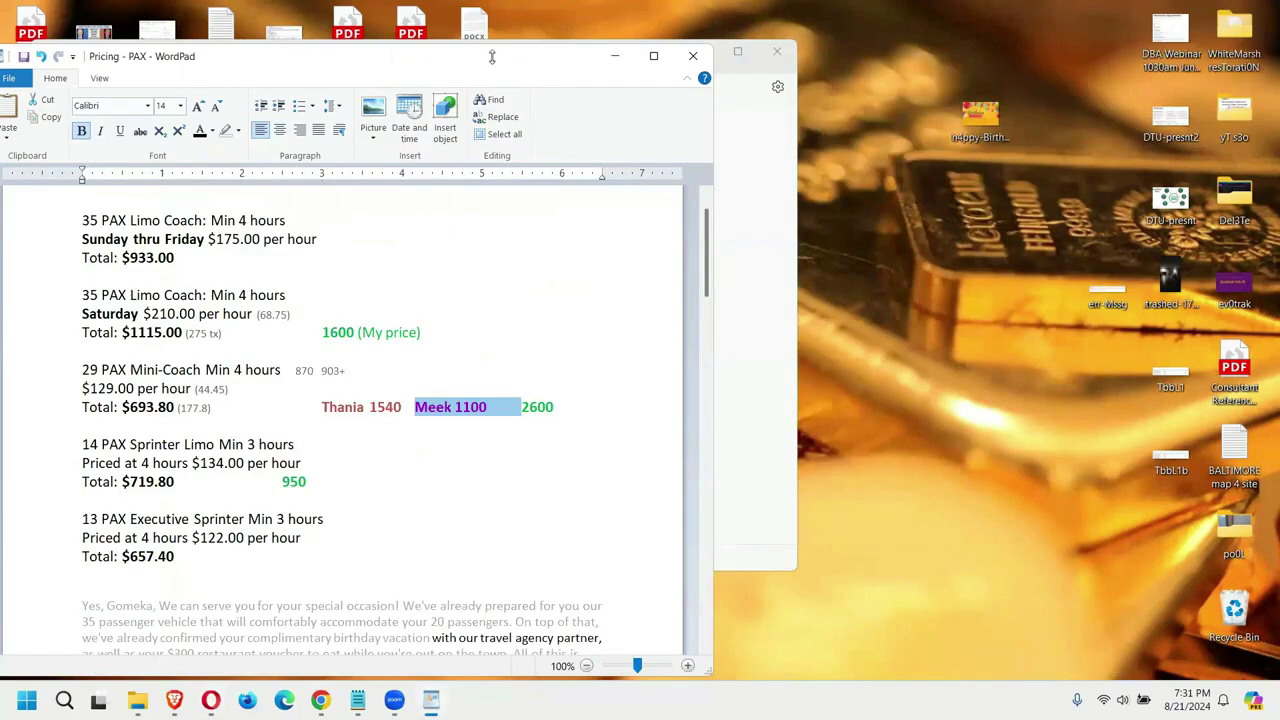
Step: Minimize the pricing document and begin signing in to Google, entering the account email
left_click_drag(491, 57, 492, 85)
left_click(616, 84)
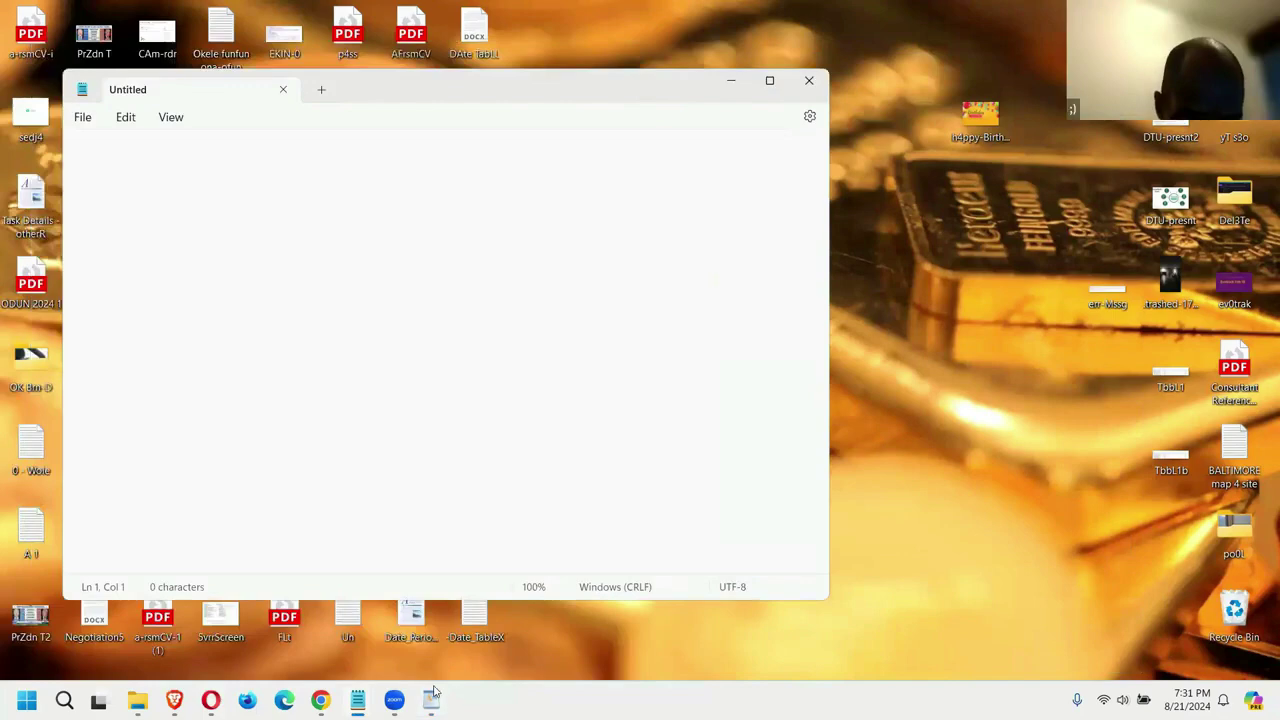
key("alt+Tab")
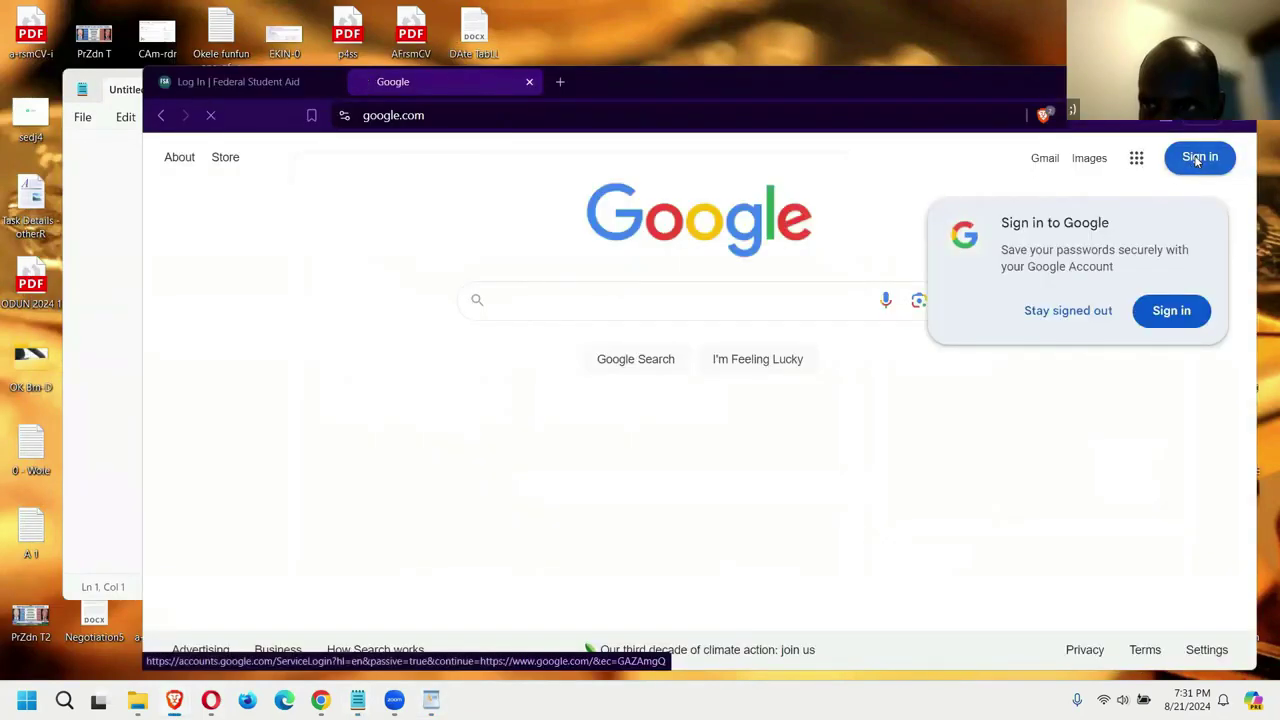
left_click(1198, 158)
left_click(846, 328)
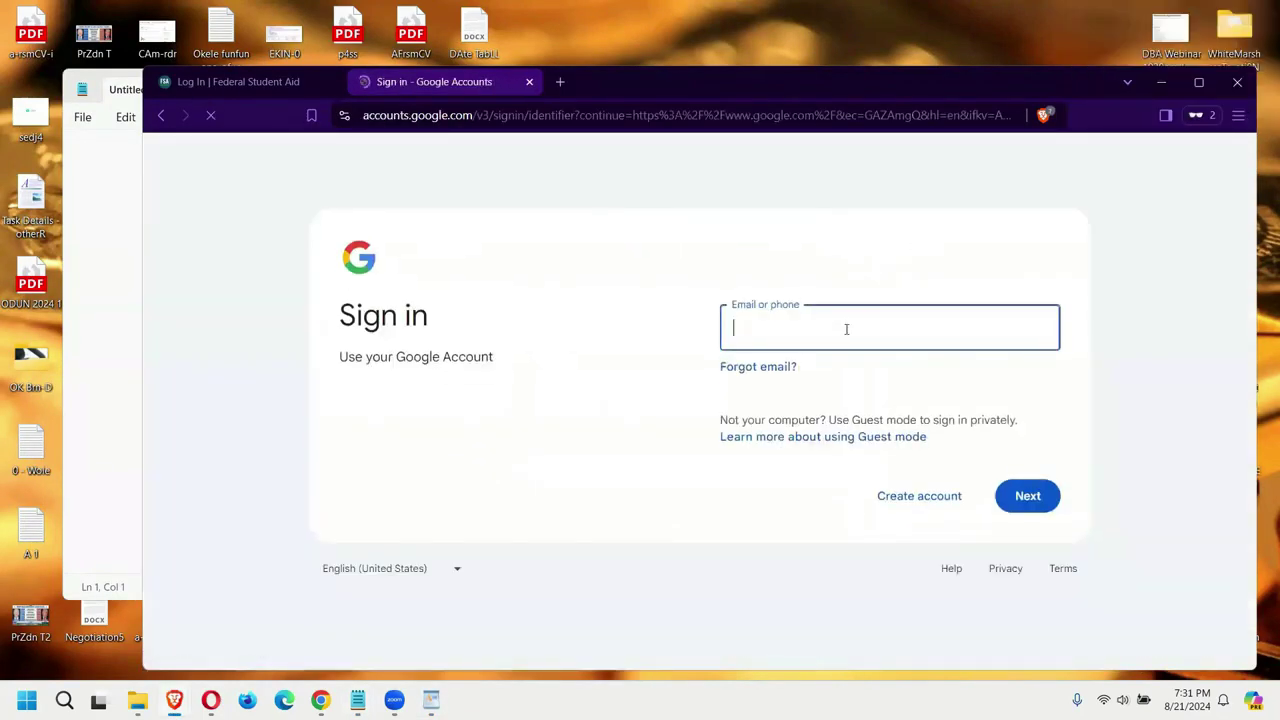
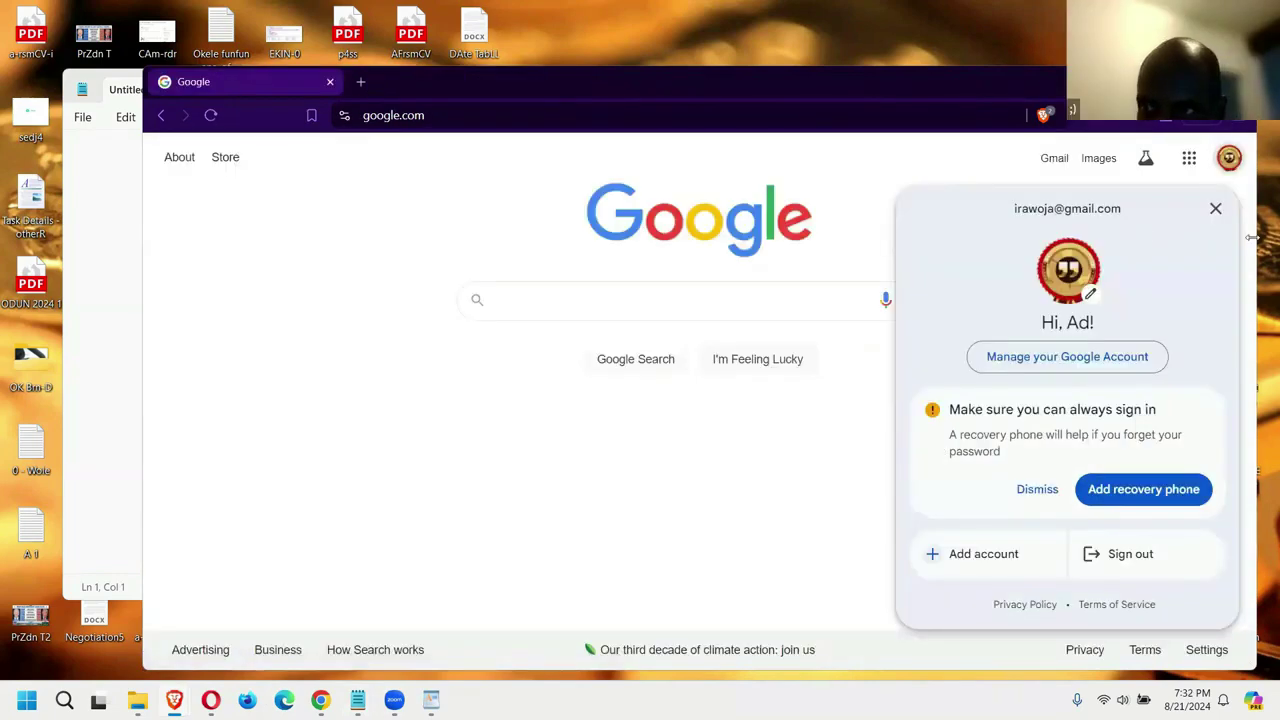
Step: Narrow the browser window and start a 'google ads' search from the Google homepage
left_click_drag(1250, 237, 1172, 237)
left_click(1108, 160)
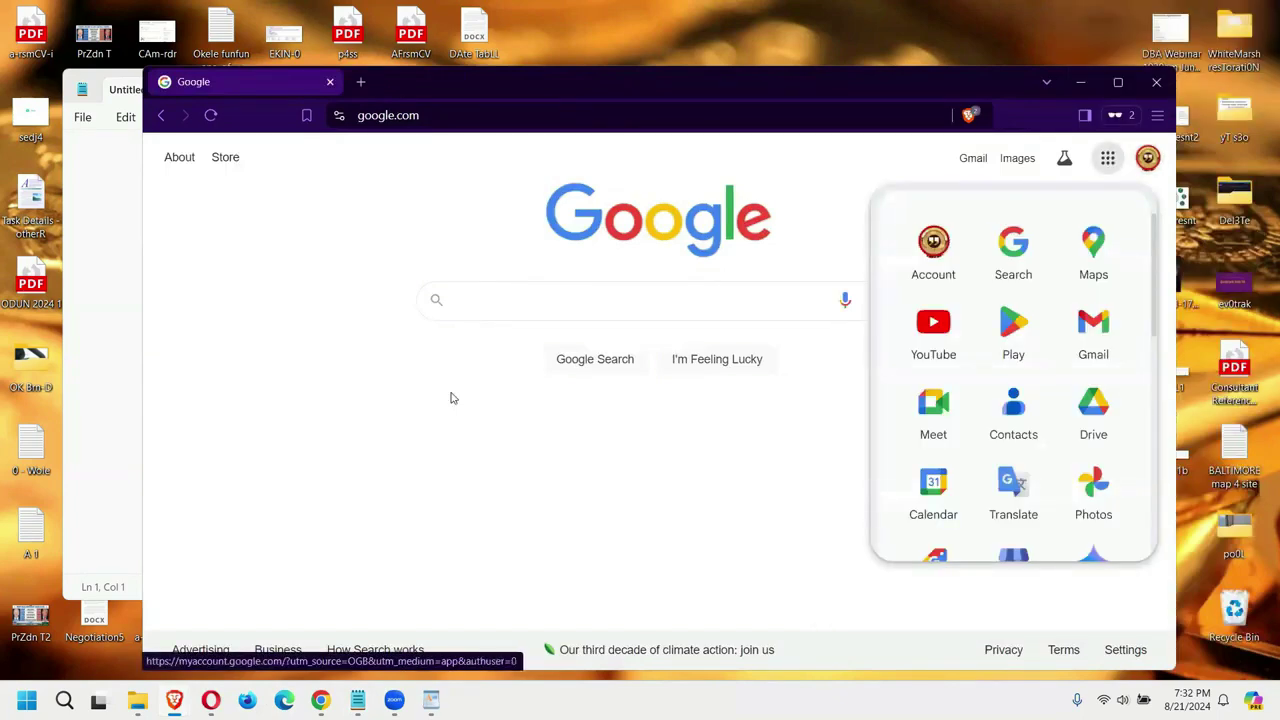
left_click(560, 302)
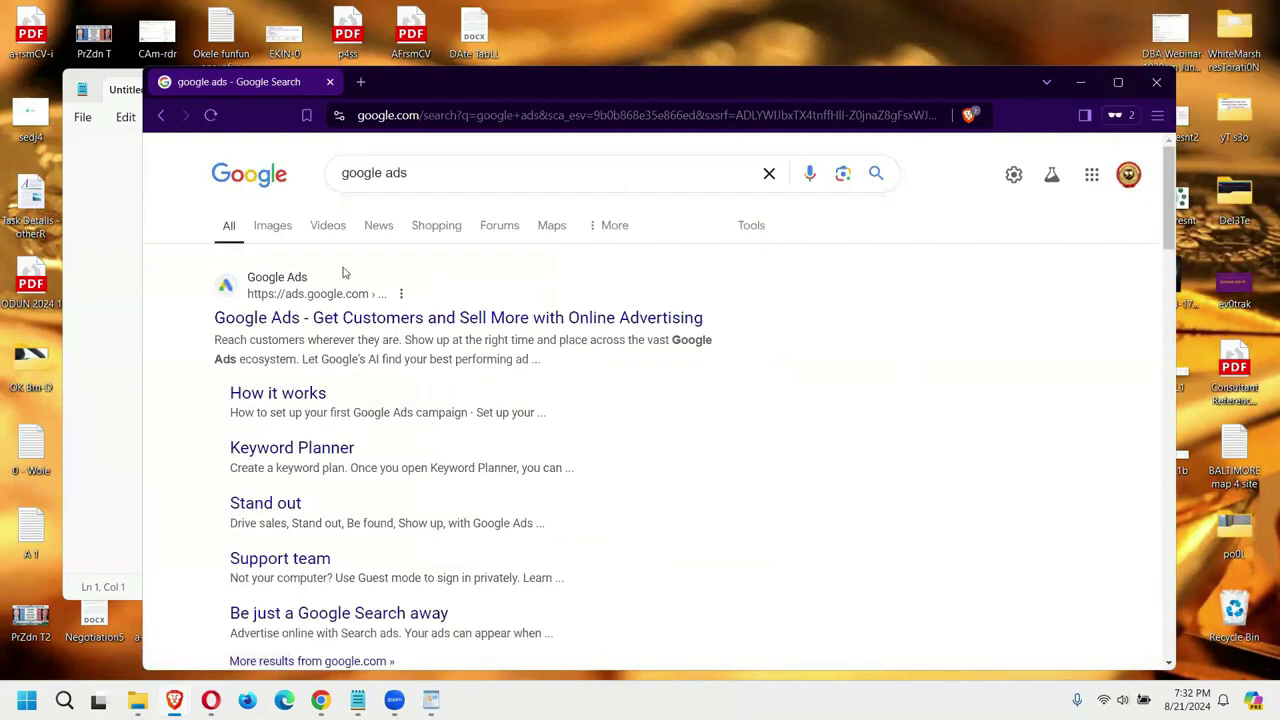
Step: Open the Google Ads site and sign in, closing the blank Notepad window
left_click(396, 318)
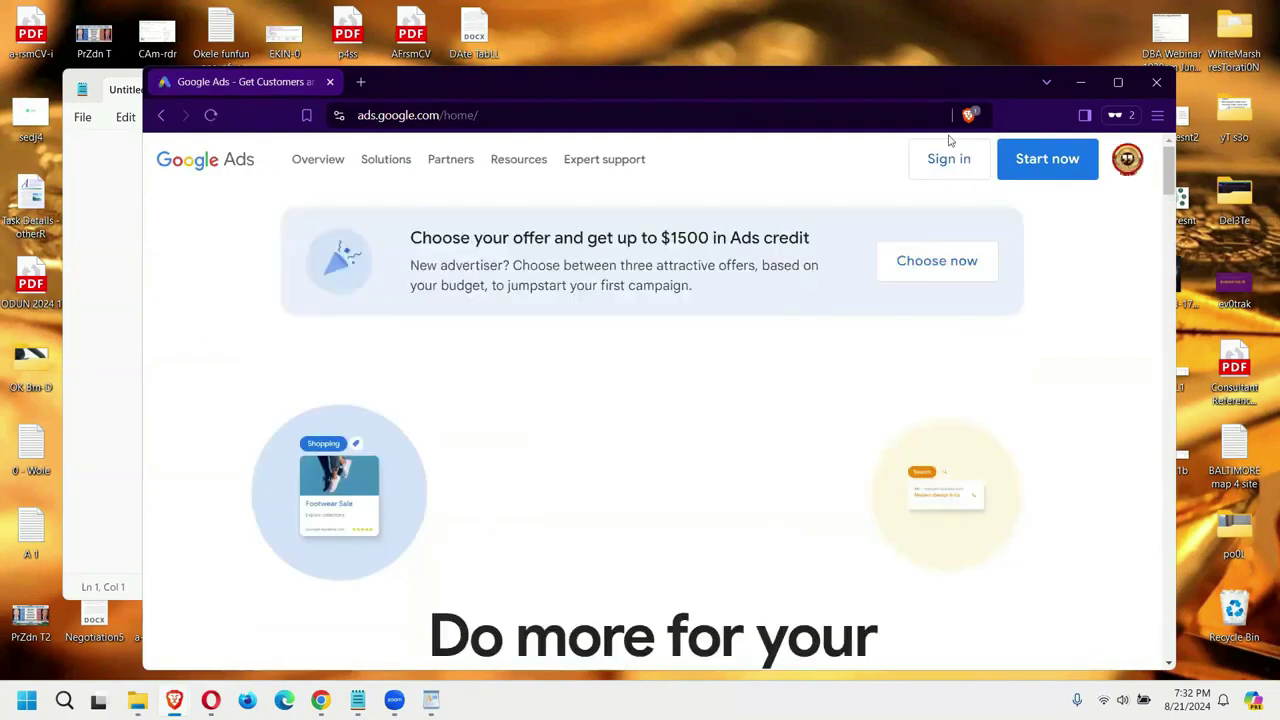
left_click(960, 164)
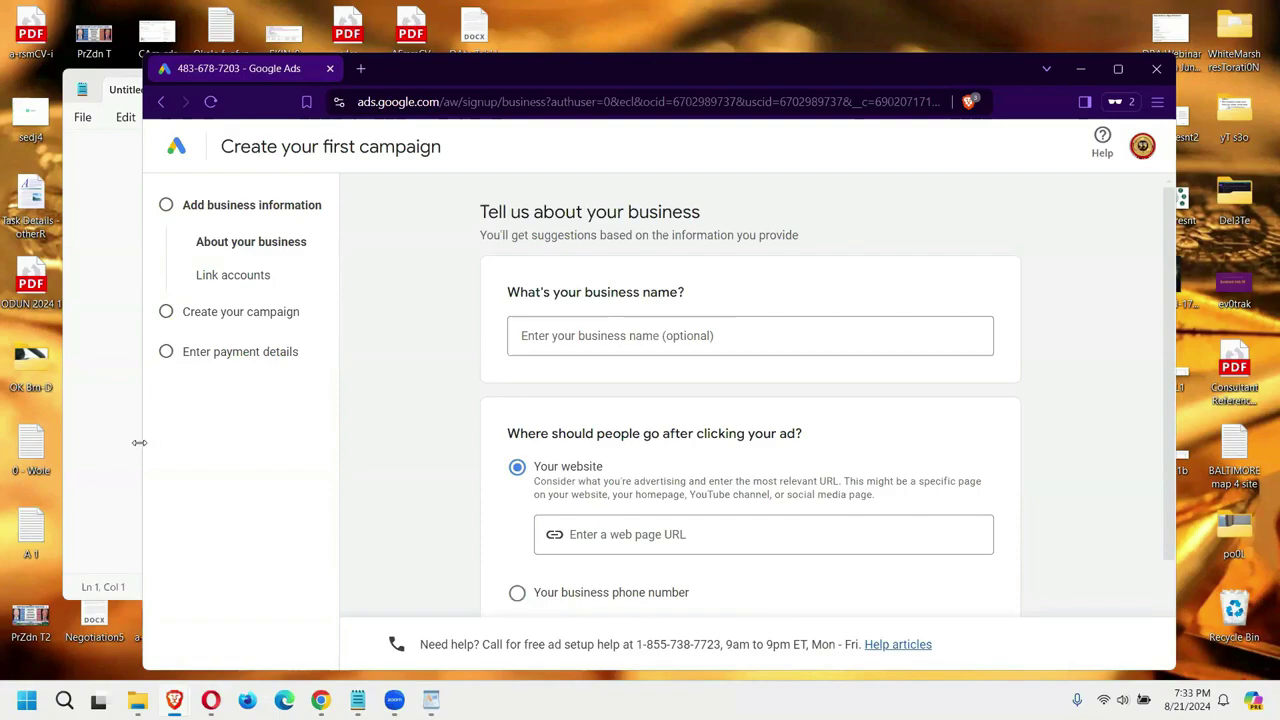
left_click_drag(139, 442, 292, 442)
left_click(200, 440)
left_click(808, 80)
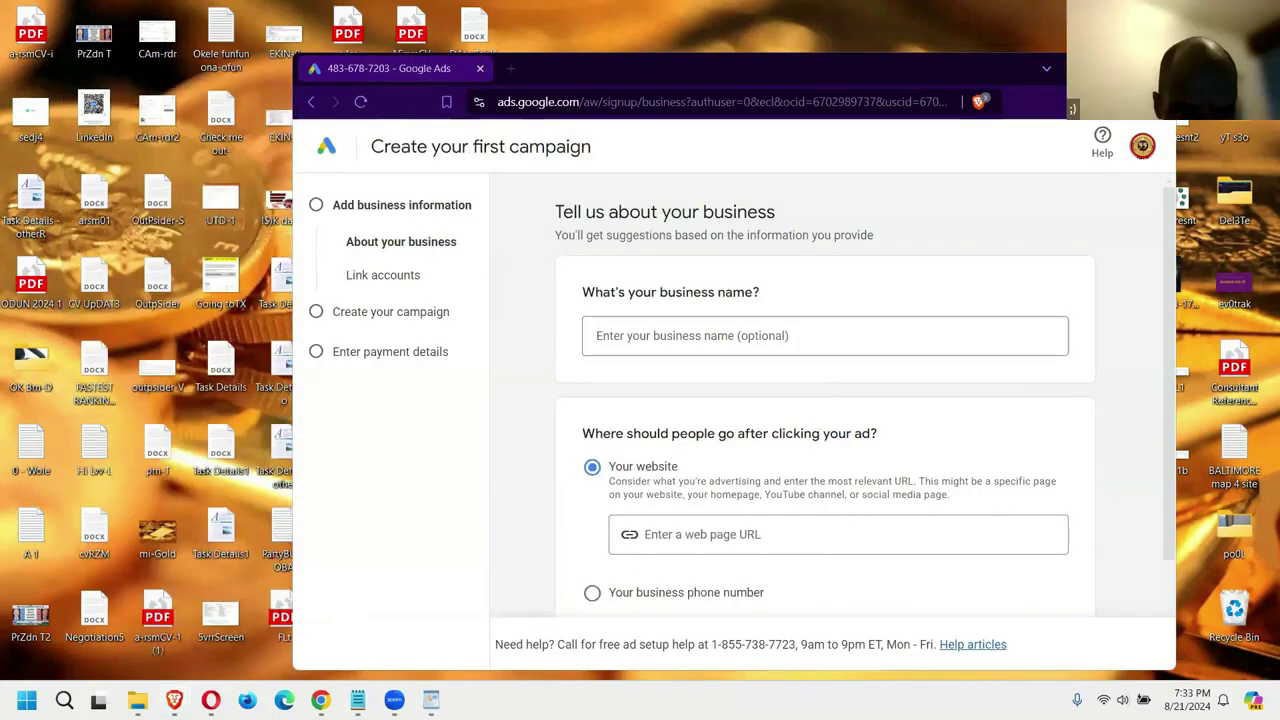
double_click(157, 618)
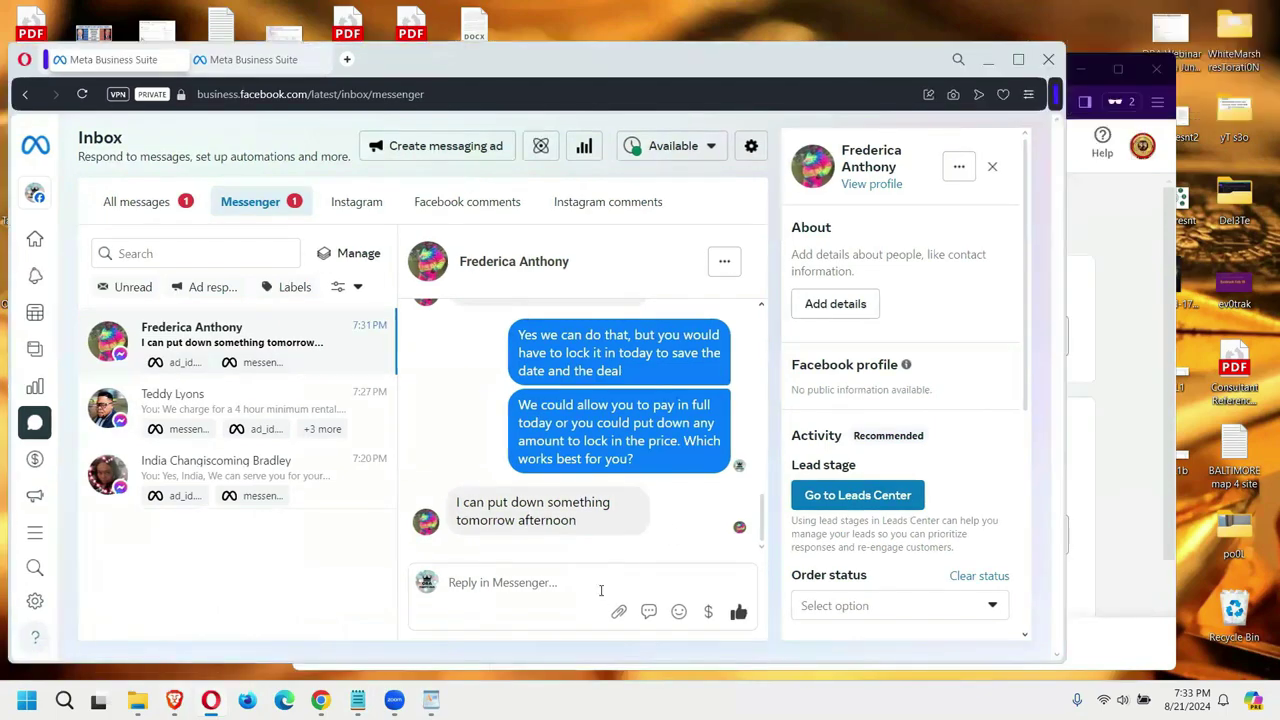
Step: Send the lead a reply asking for her email, phone number and deposit amount
left_click(601, 590)
type("Per")
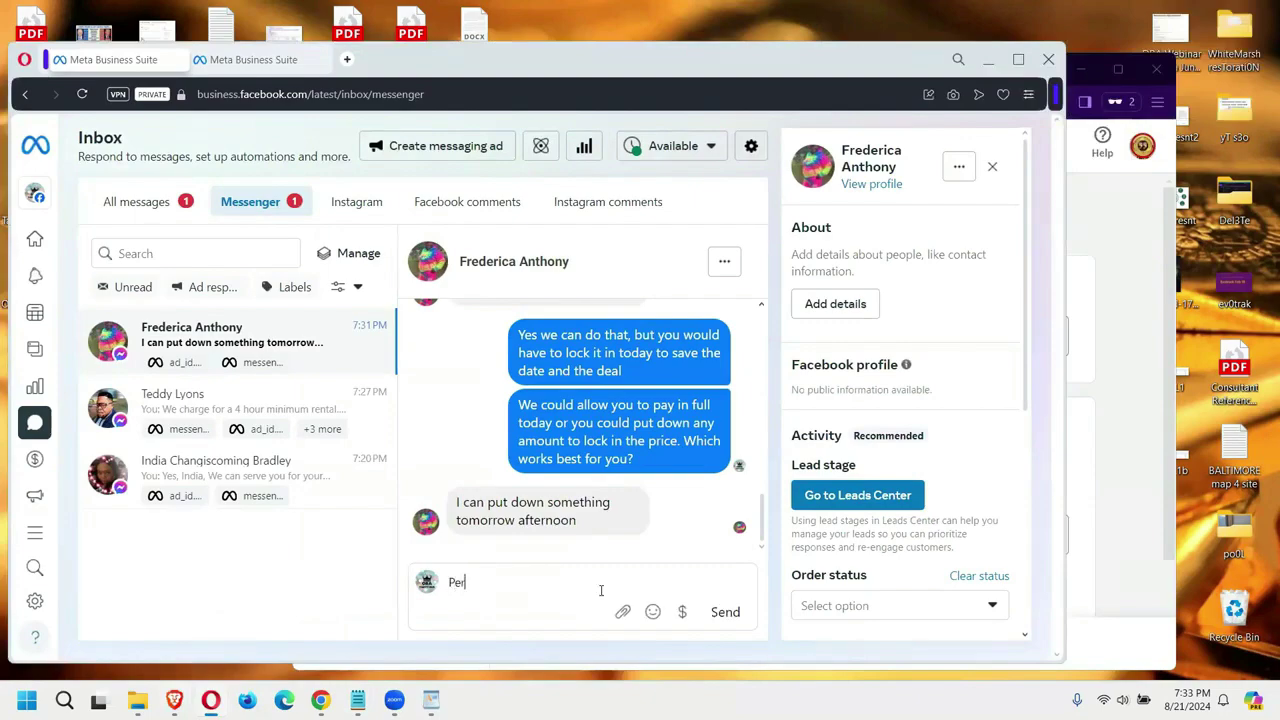
type("fect. What is your email and phone number")
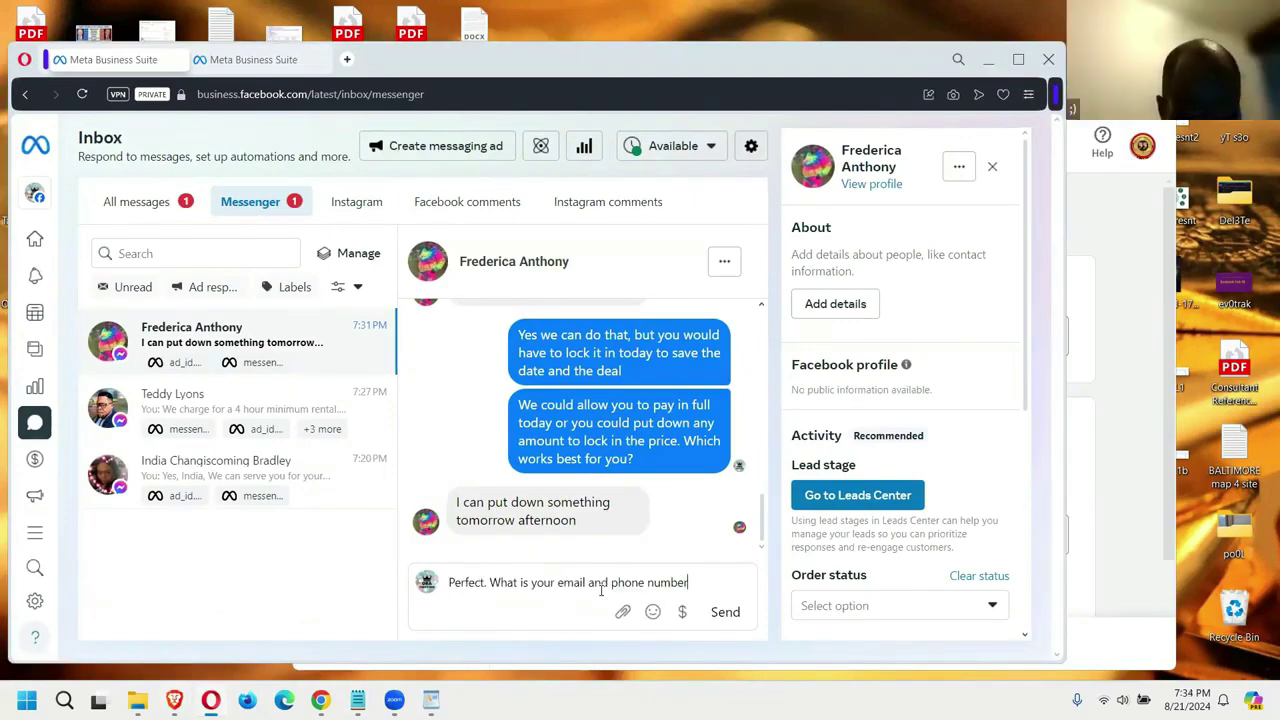
type(", so that")
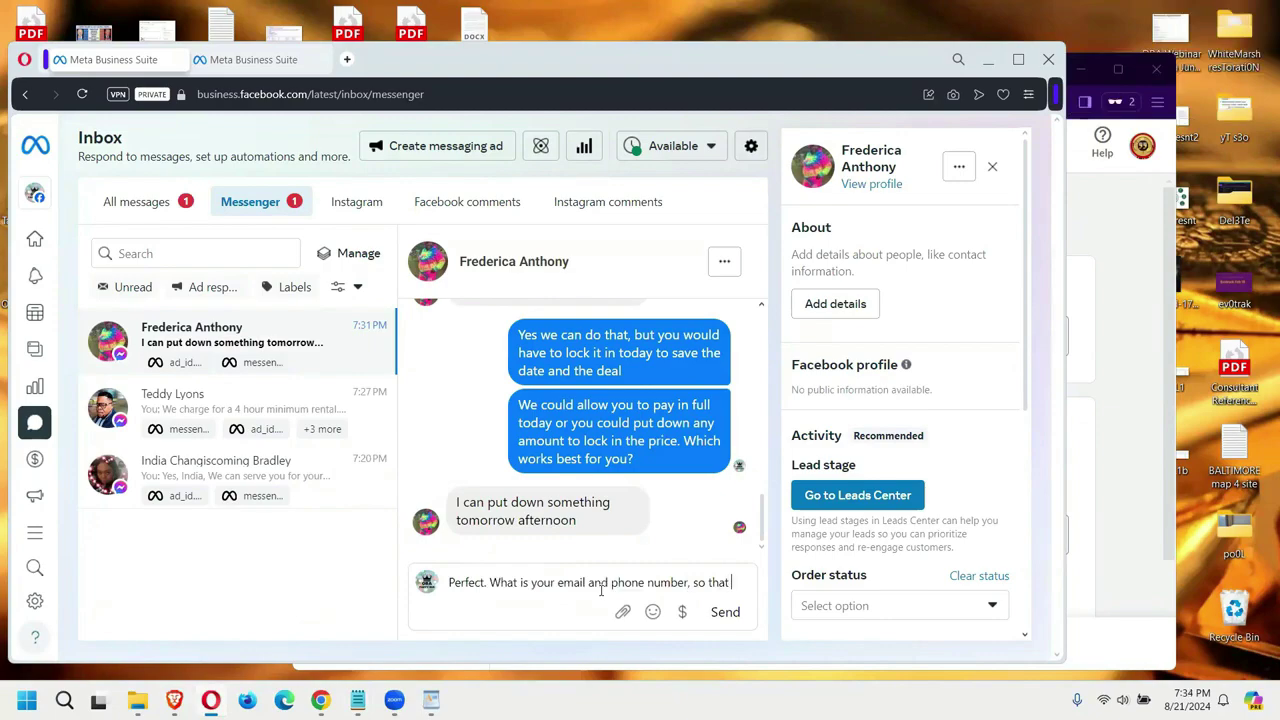
type(" I can co")
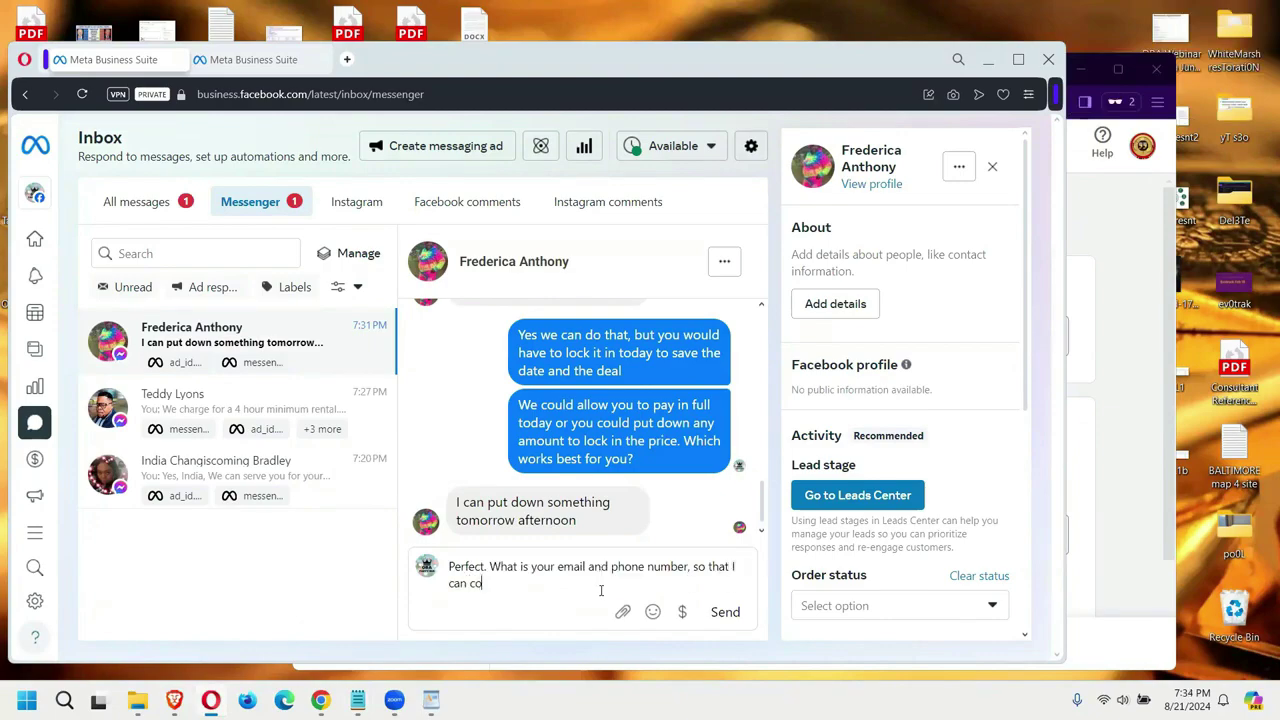
type("nfirm with you? How much would you be putting ")
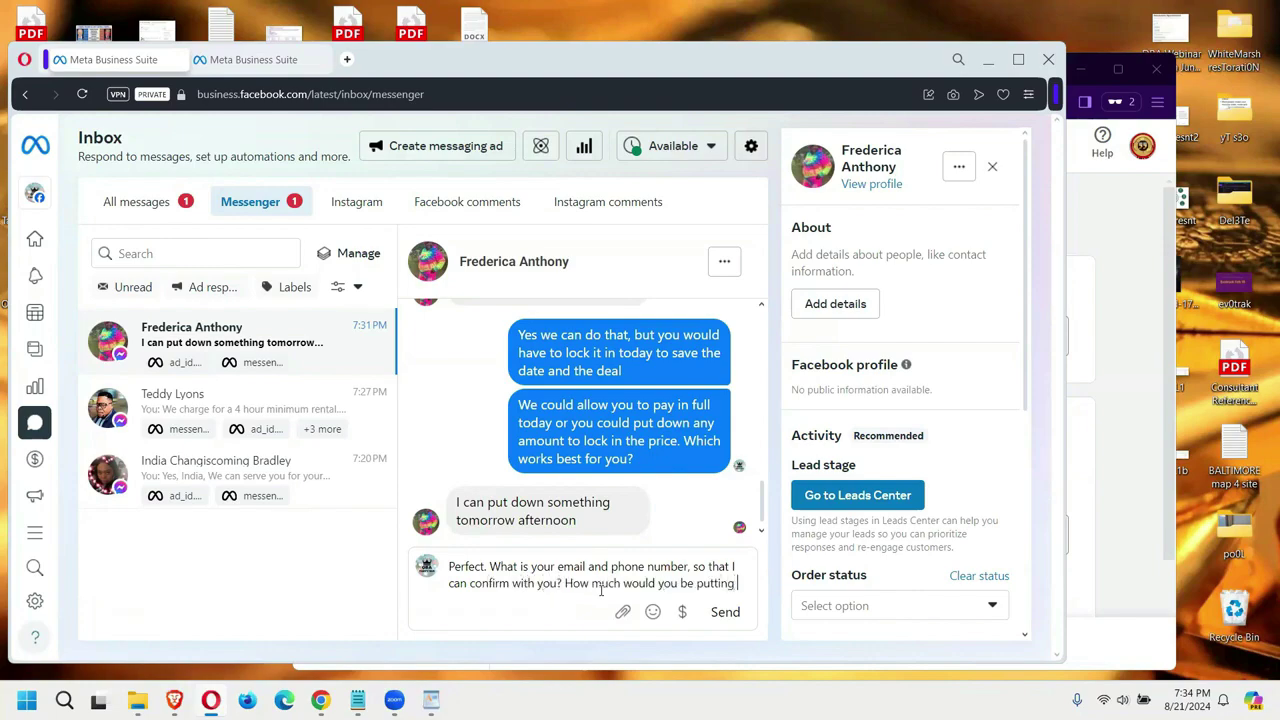
type("down to")
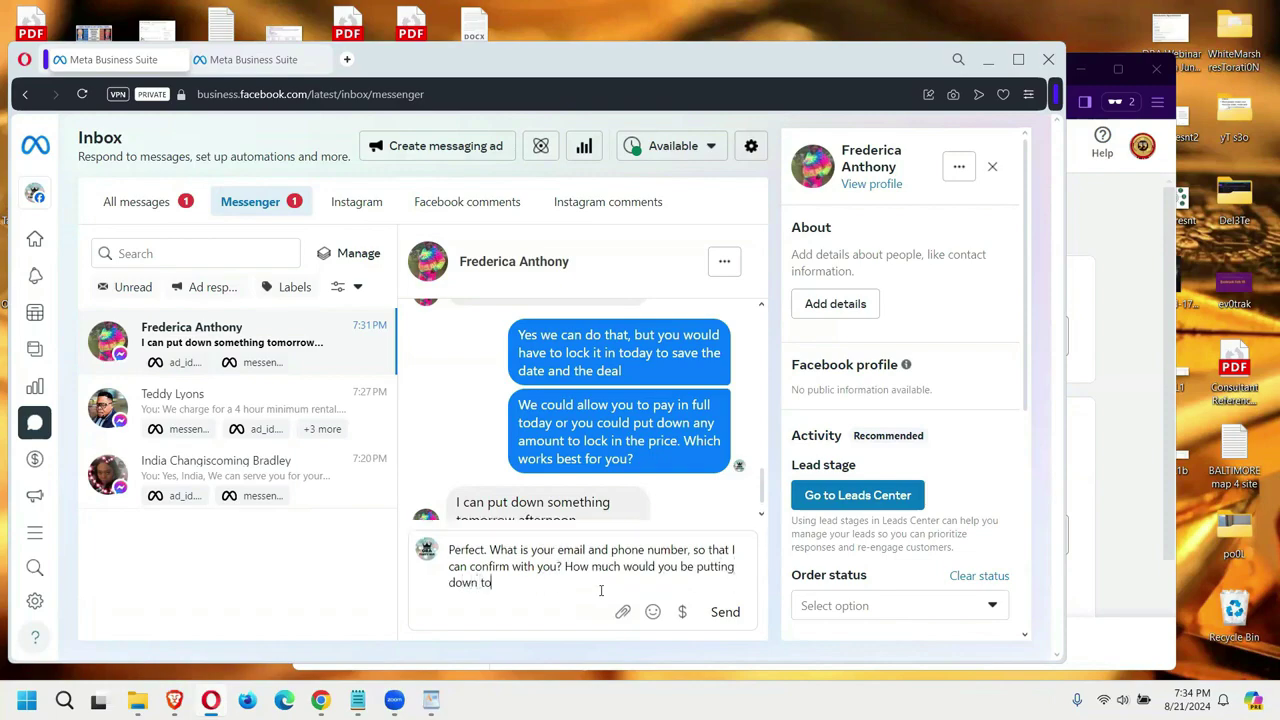
type("morrow?")
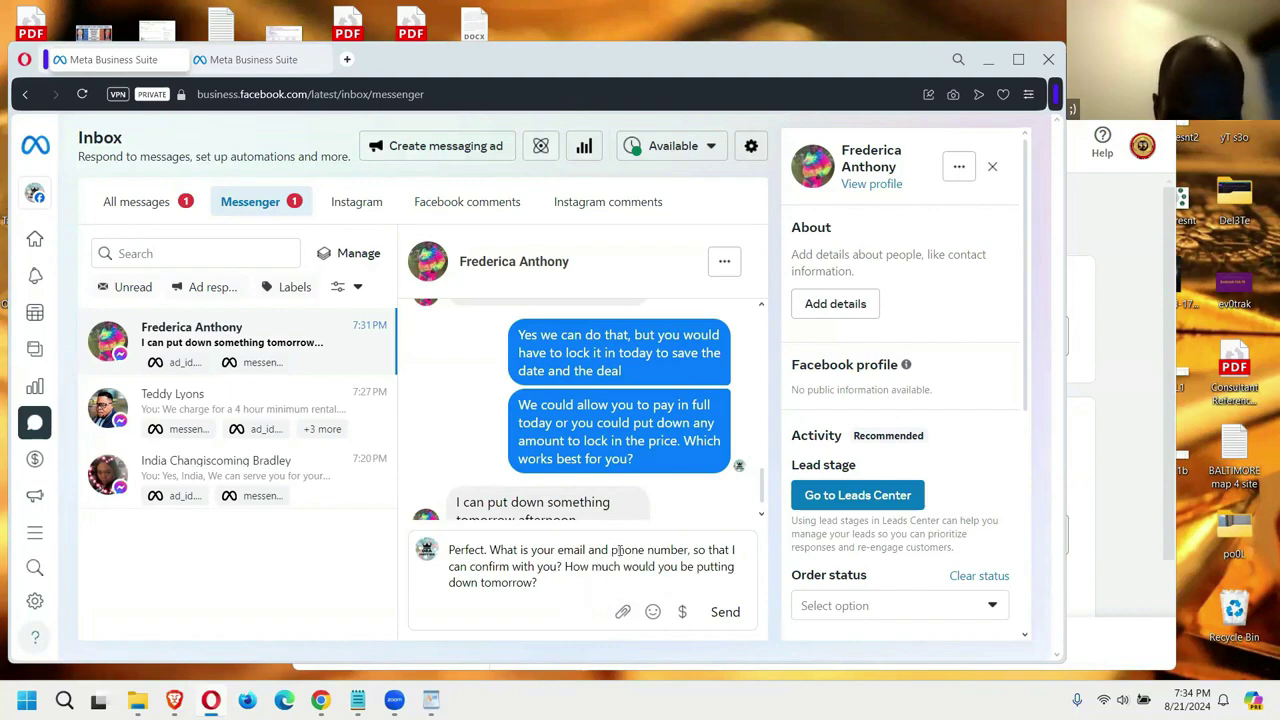
left_click(725, 611)
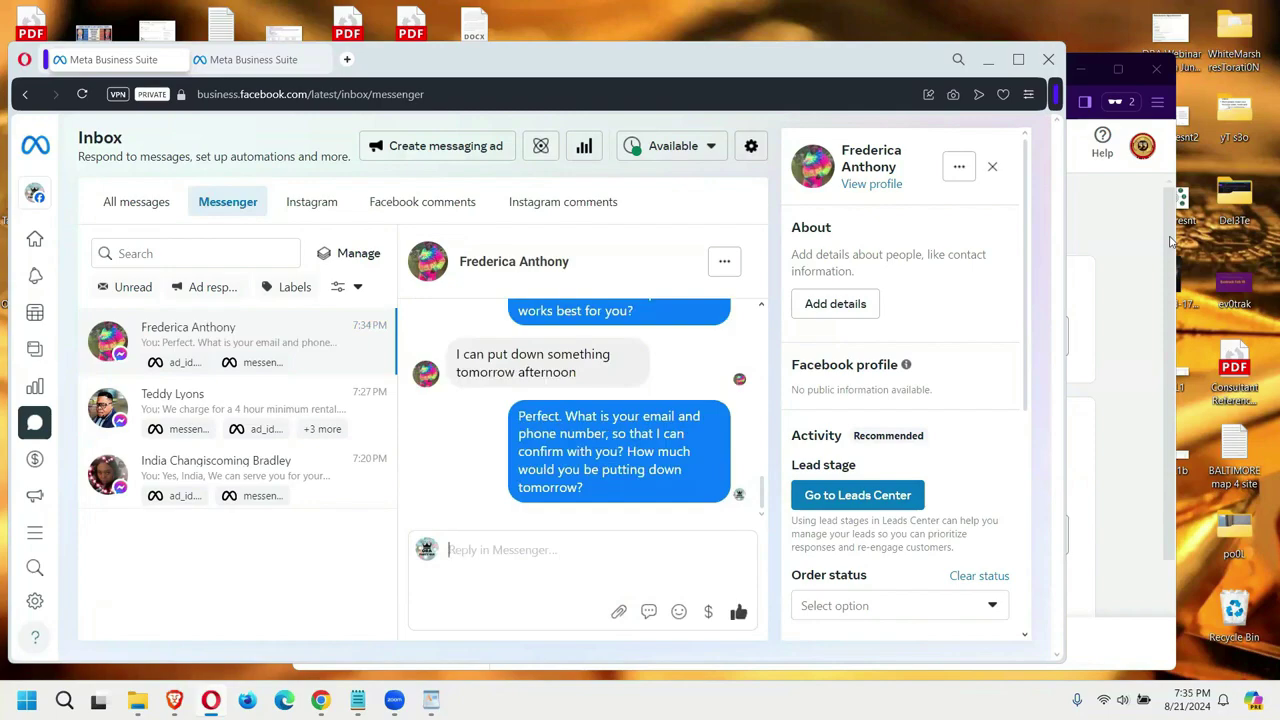
left_click(1136, 246)
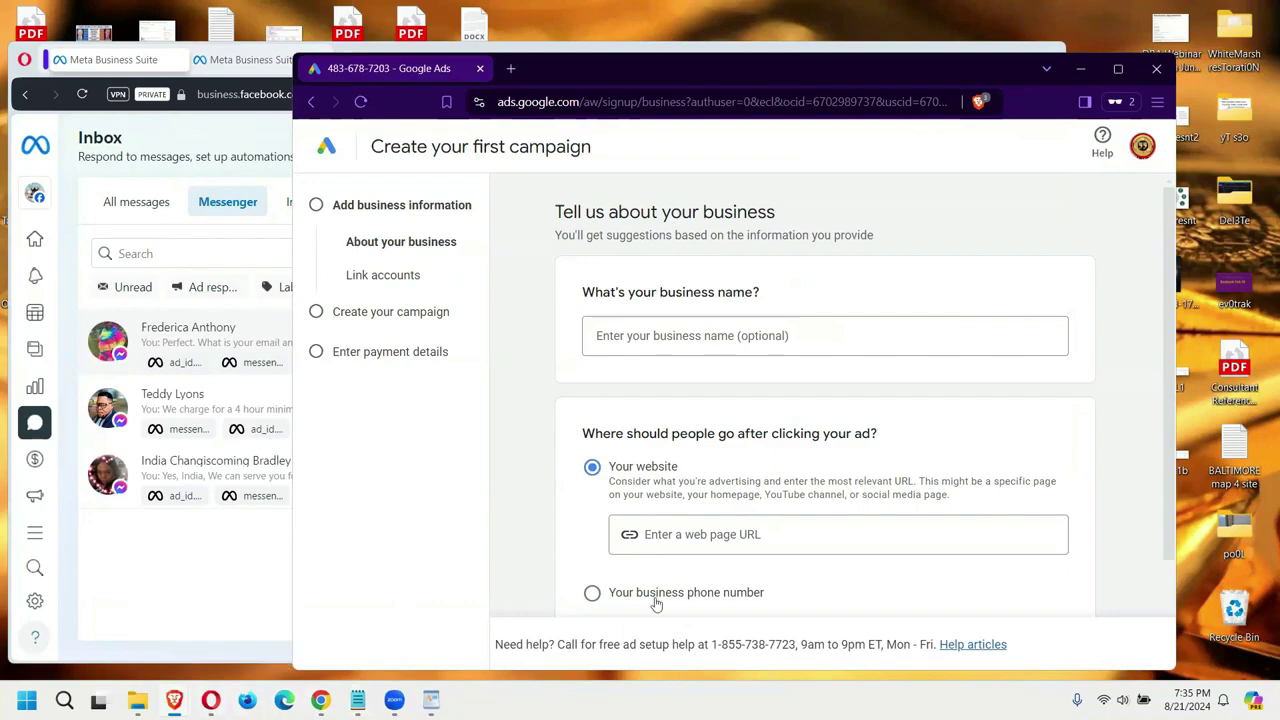
Step: Bring the Google Ads window forward and widen it to the left
left_click(212, 700)
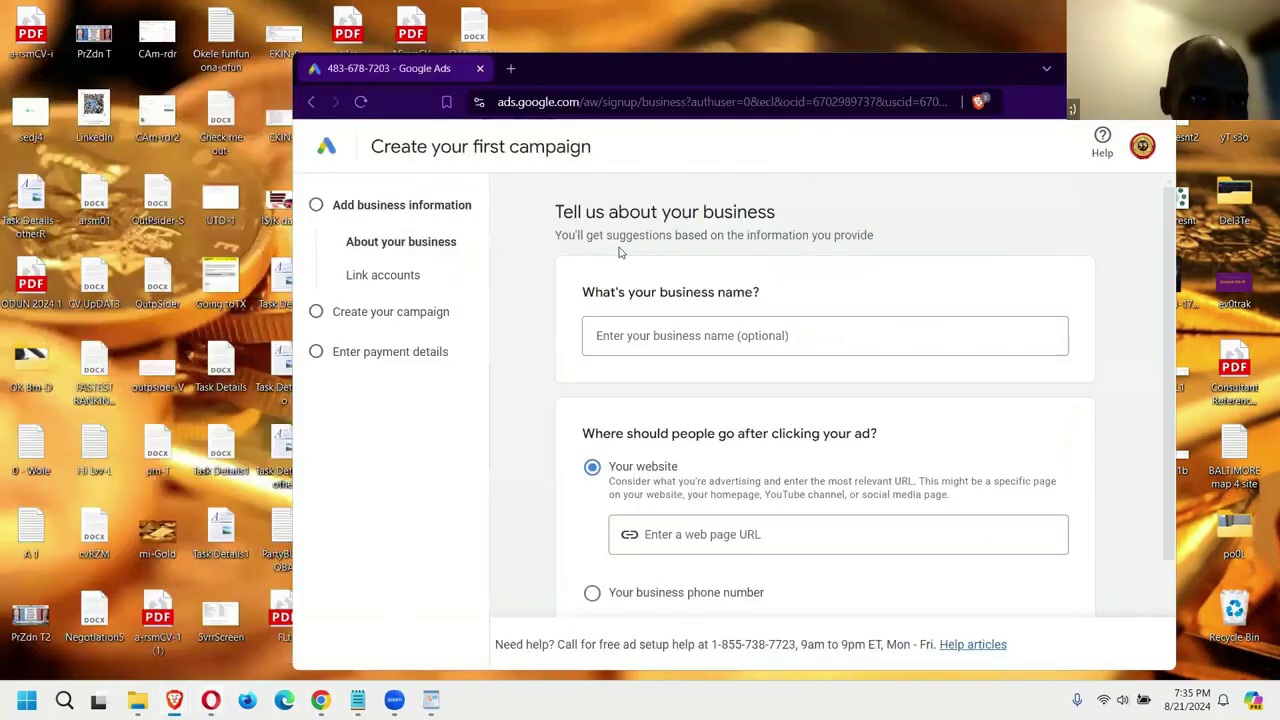
left_click(988, 60)
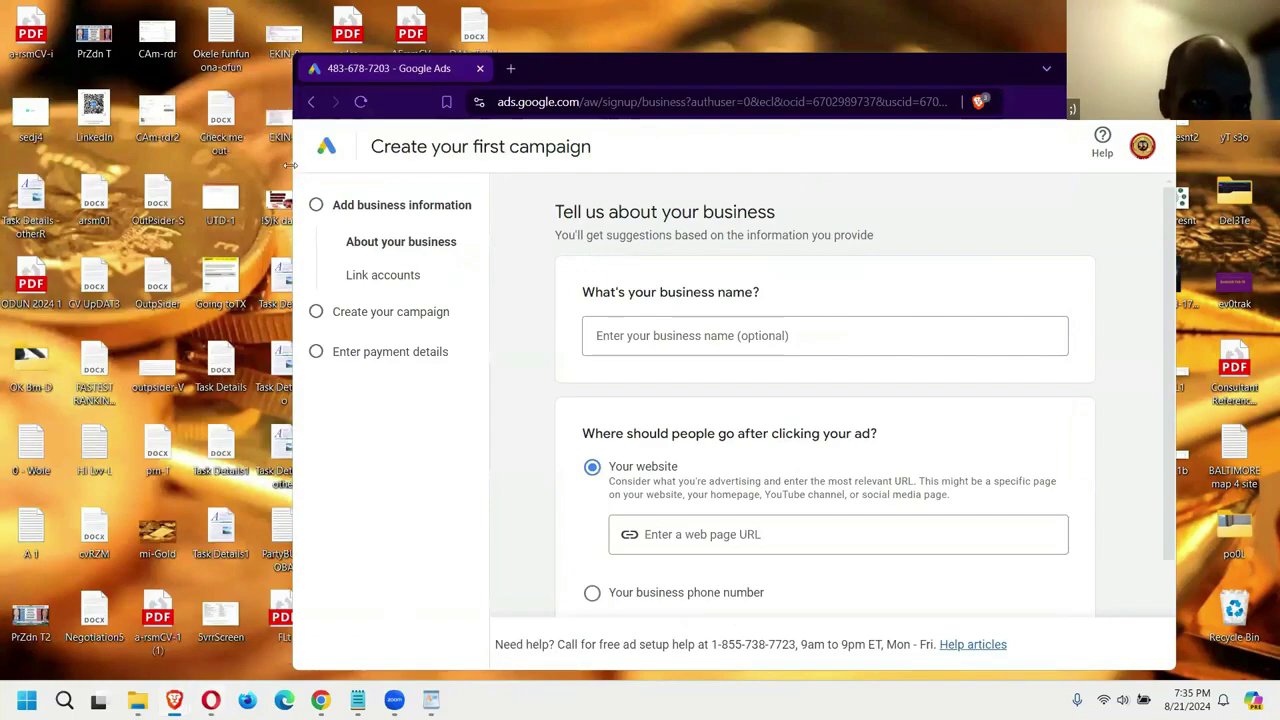
left_click_drag(288, 165, 253, 165)
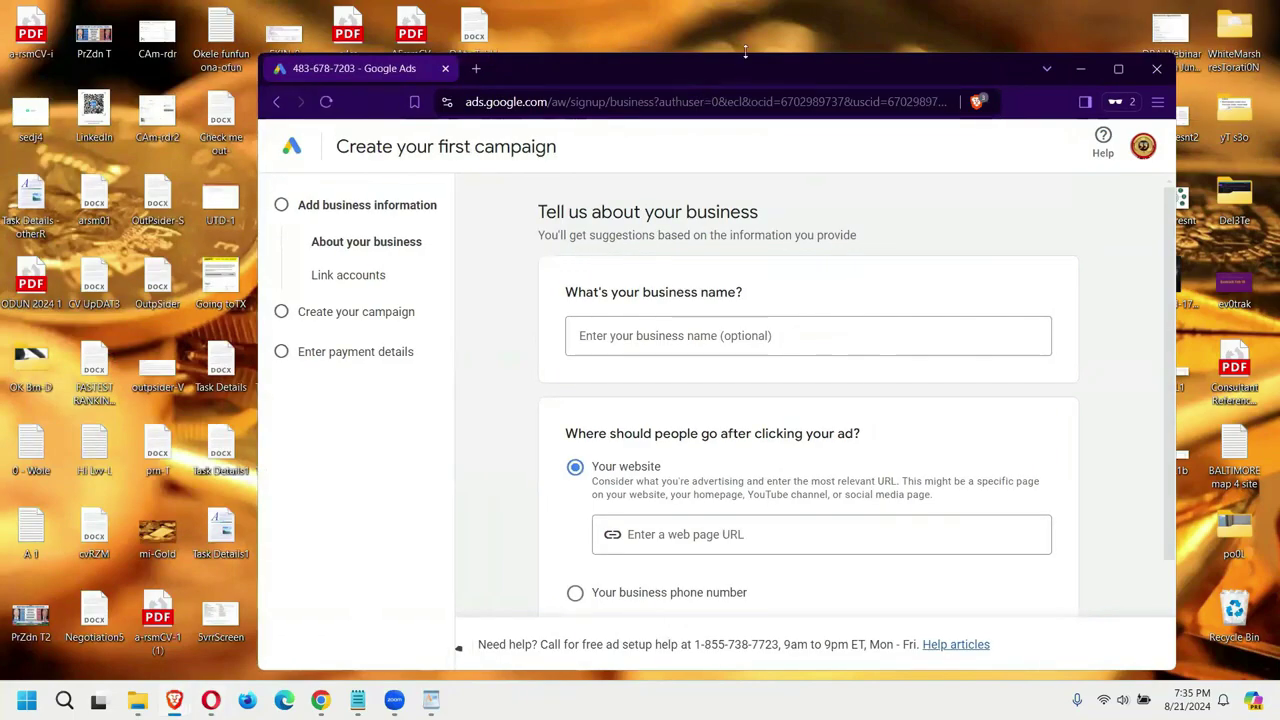
left_click_drag(745, 52, 745, 49)
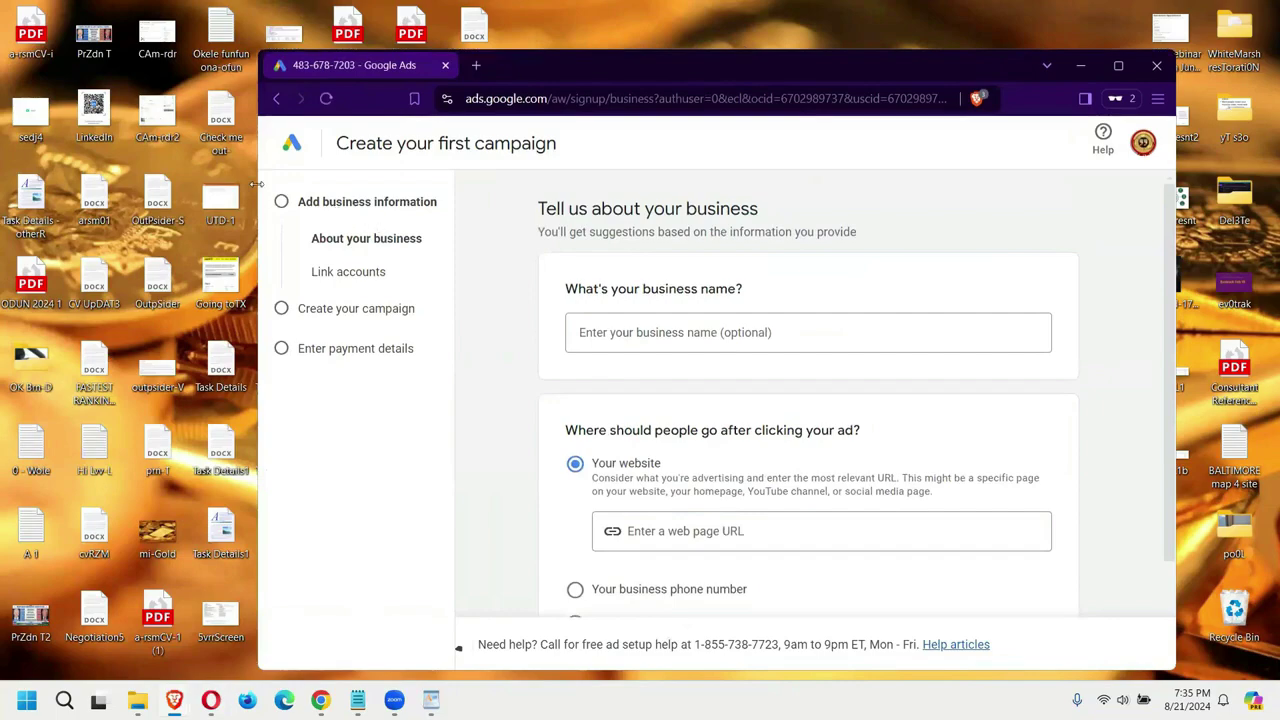
left_click_drag(257, 183, 250, 183)
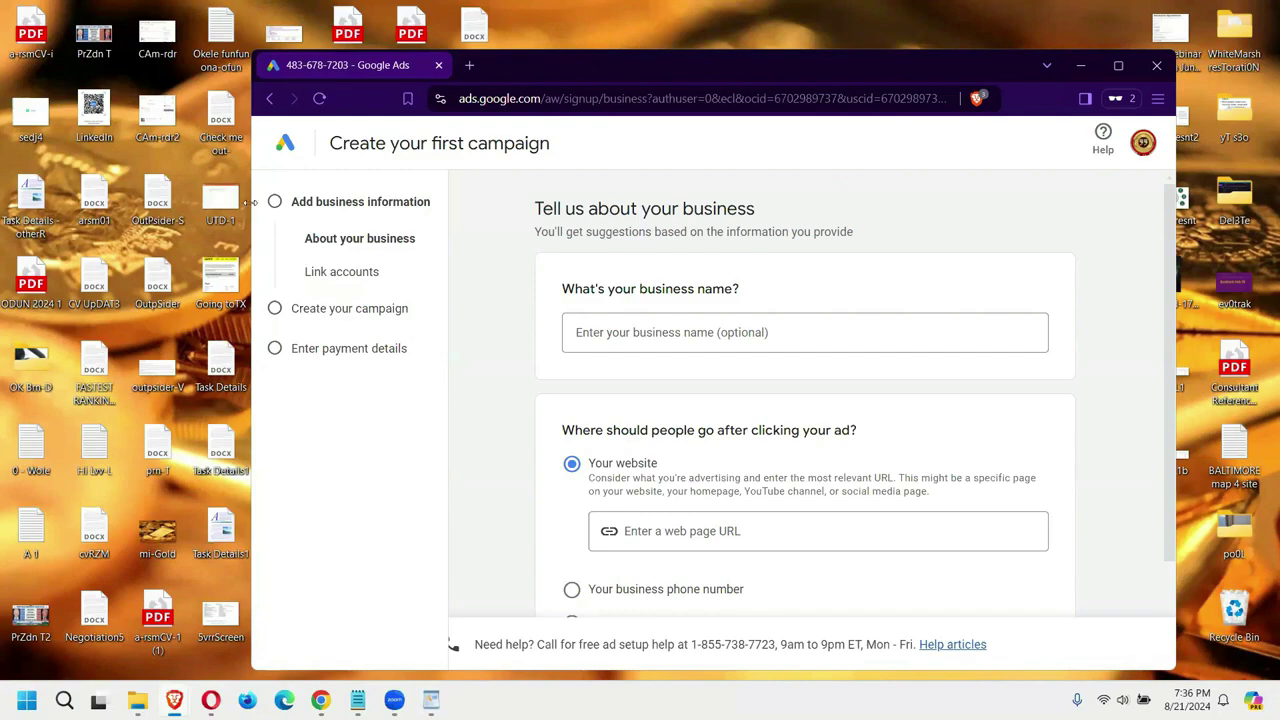
left_click_drag(253, 202, 196, 202)
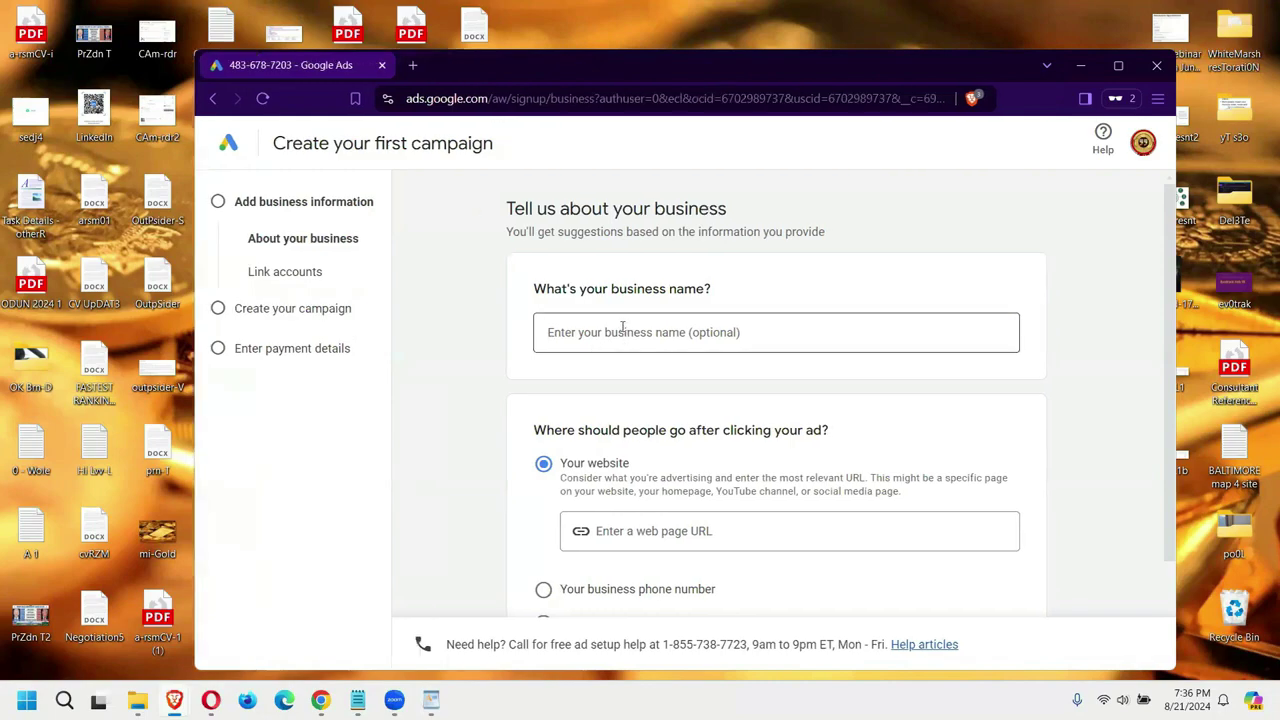
Step: Enter 'Ade' as the business name in the Google Ads sign-up form
left_click(623, 332)
type("Oba")
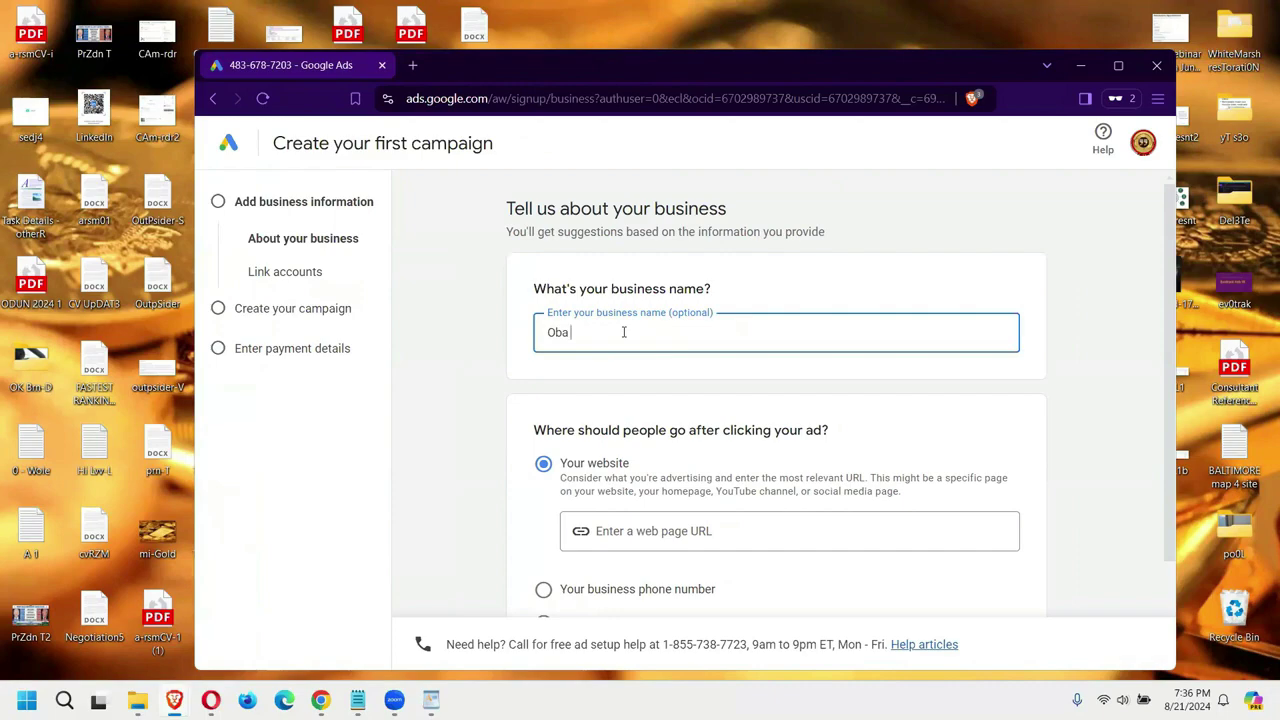
type(" PArt")
key("BackSpace")
key("BackSpace")
key("BackSpace")
key("BackSpace")
key("BackSpace")
key("BackSpace")
key("BackSpace")
key("BackSpace")
scroll(806, 320, "down", 1)
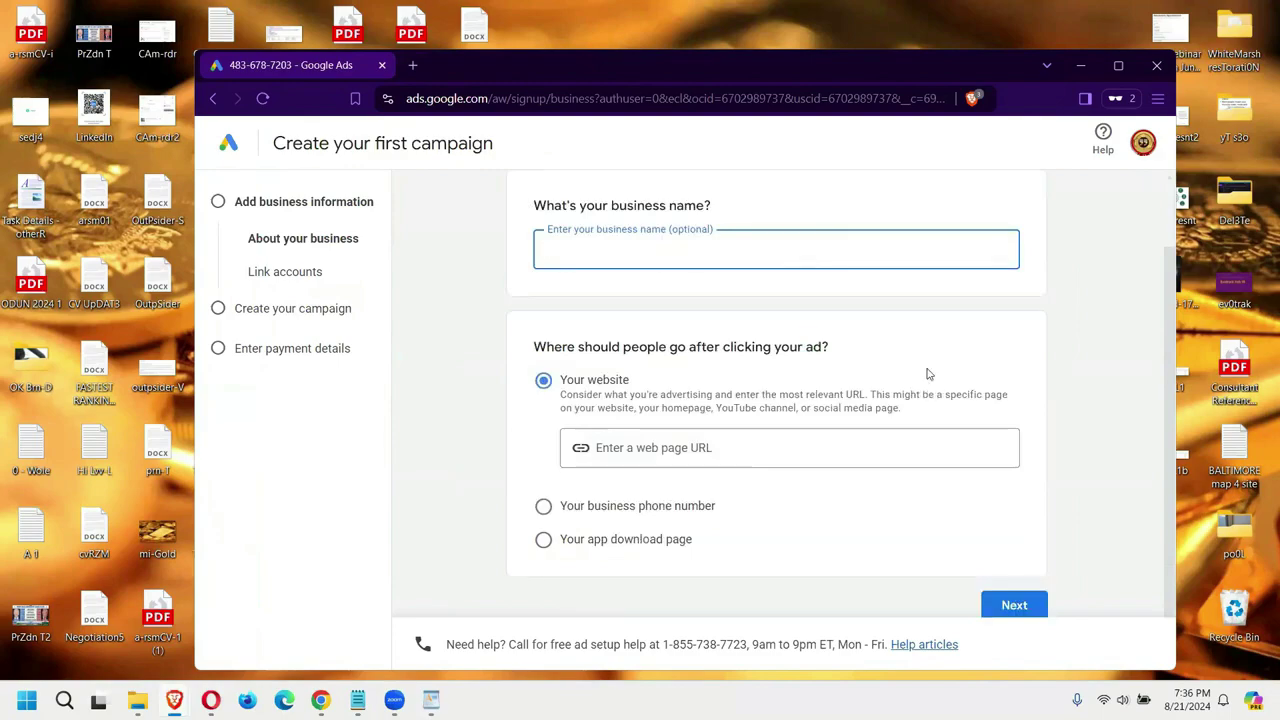
scroll(894, 363, "up", 1)
type("Ade")
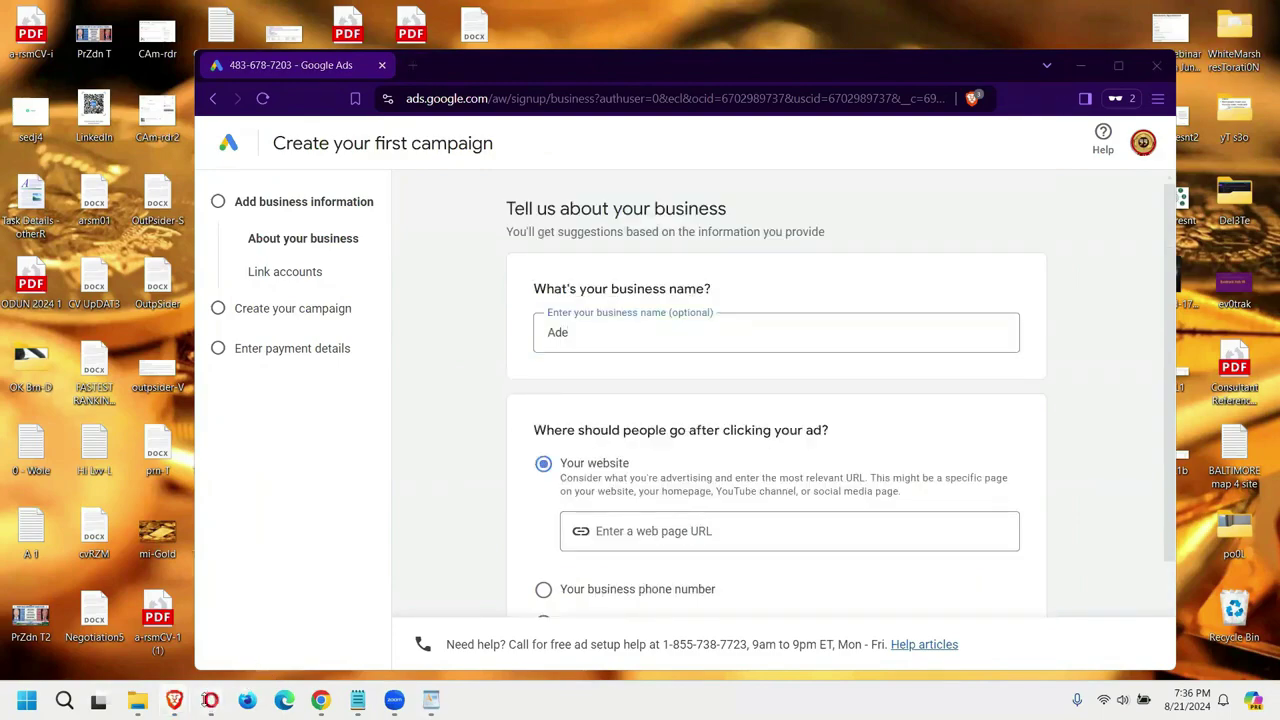
left_click(210, 699)
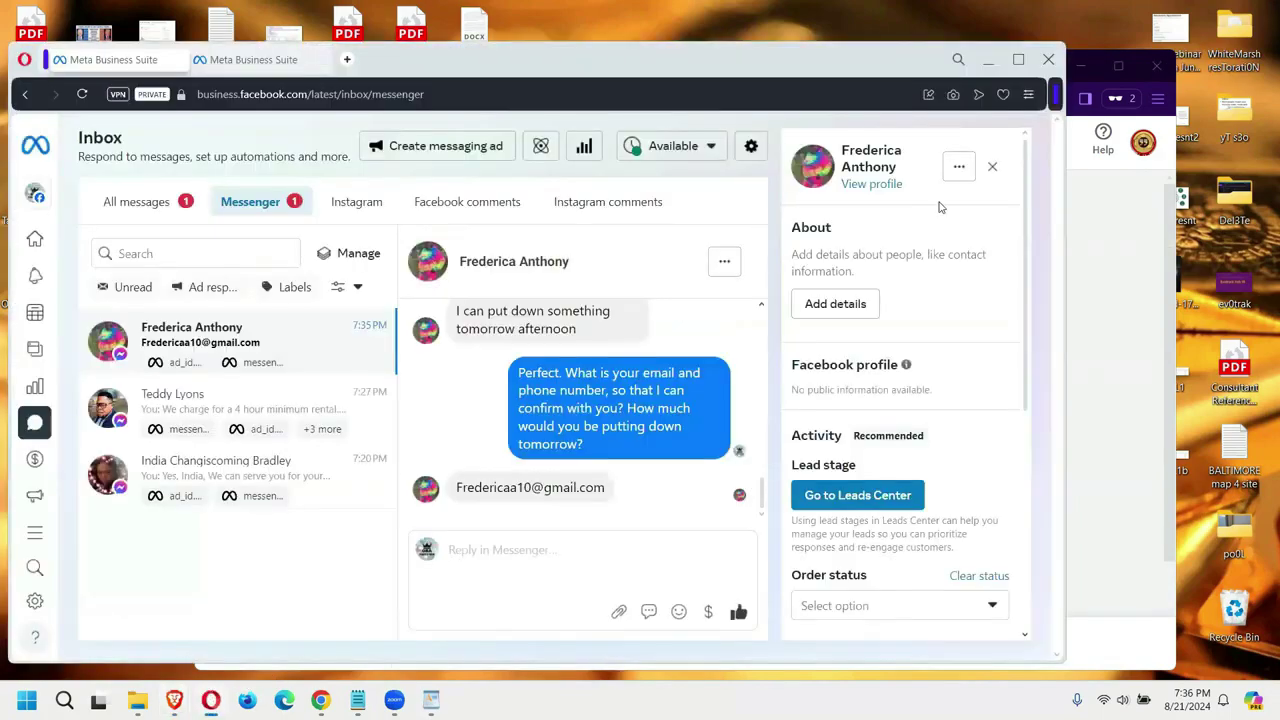
Step: Open and close a Sejda PDF editor tab, and briefly bring up the Google Ads window
left_click(345, 60)
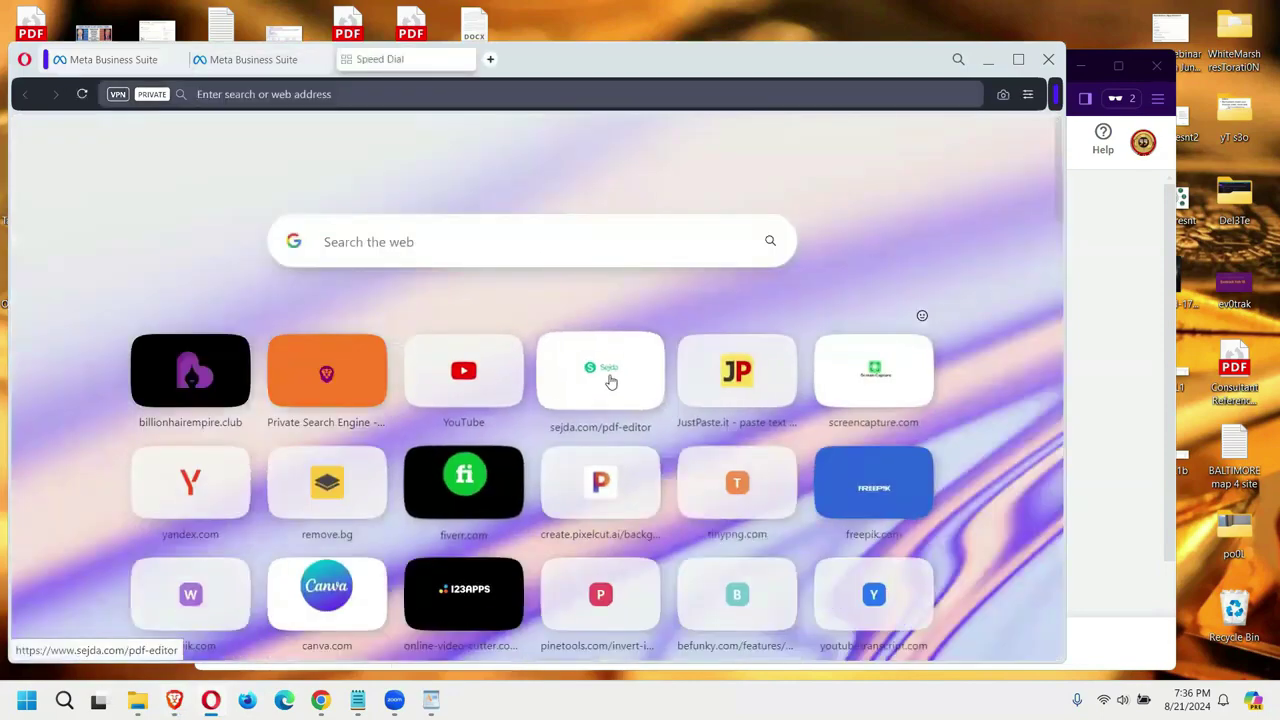
left_click(606, 377)
left_click(465, 59)
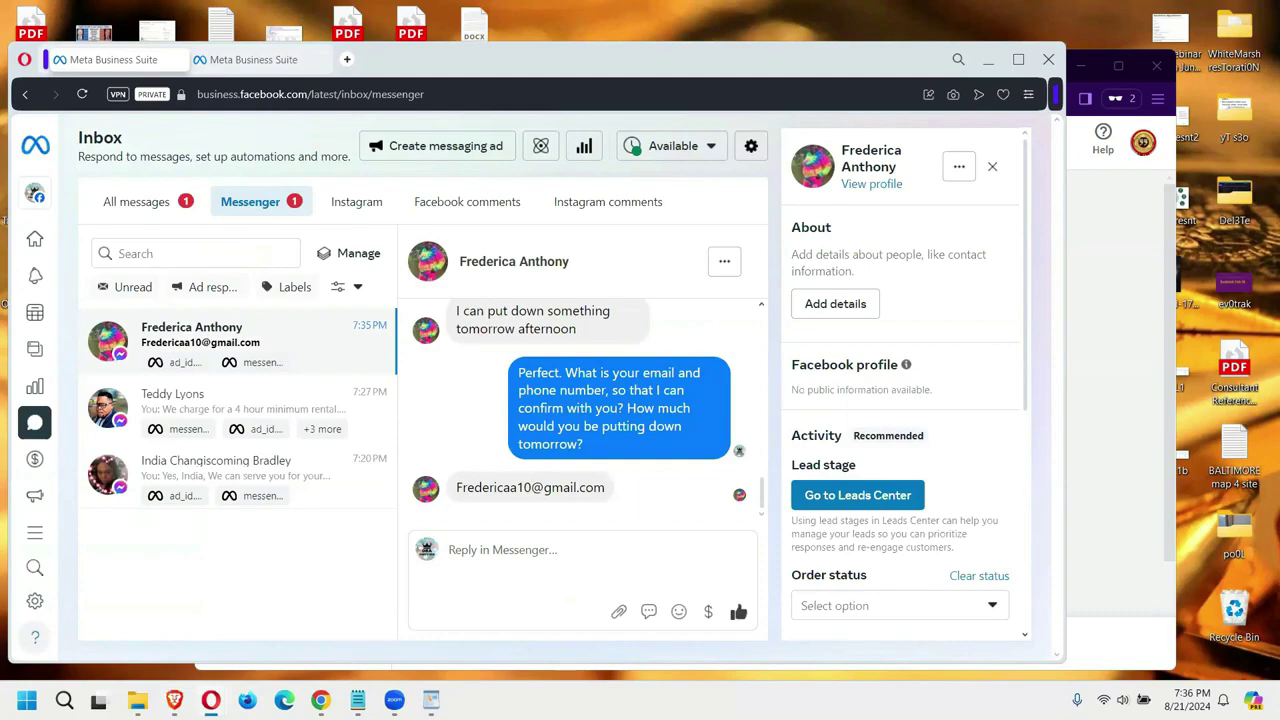
left_click(1104, 215)
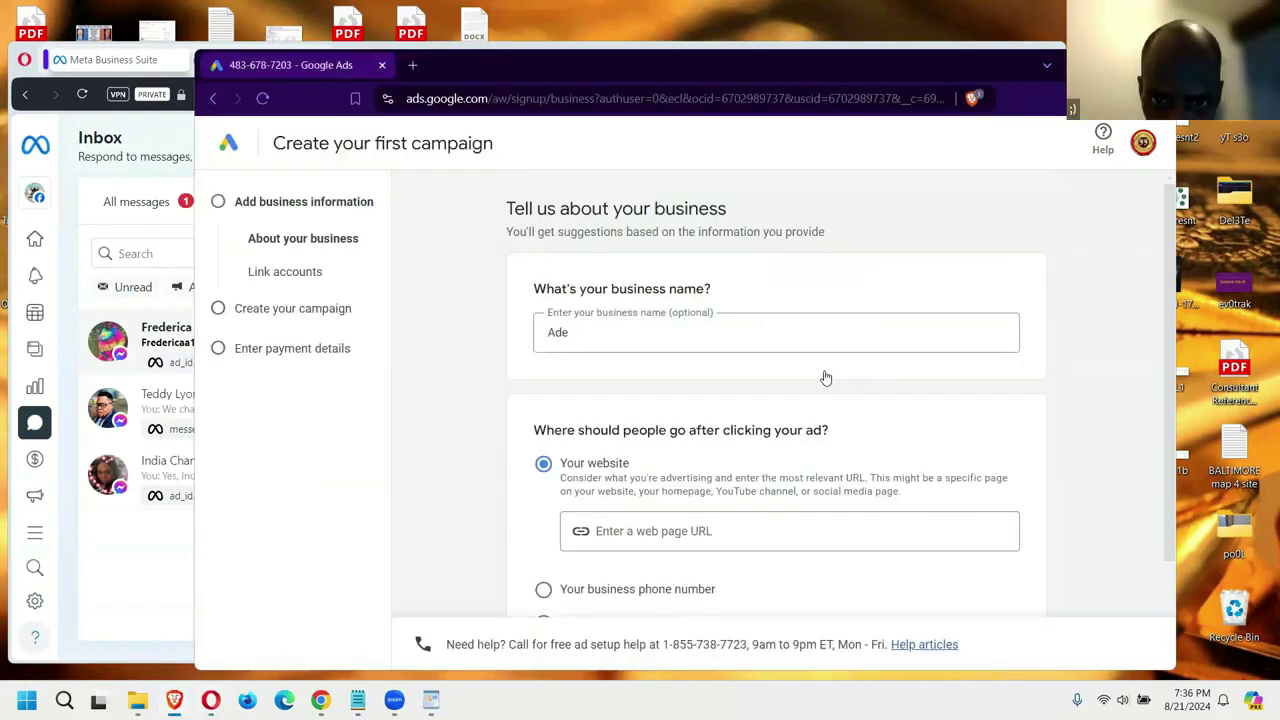
scroll(737, 471, "down", 1)
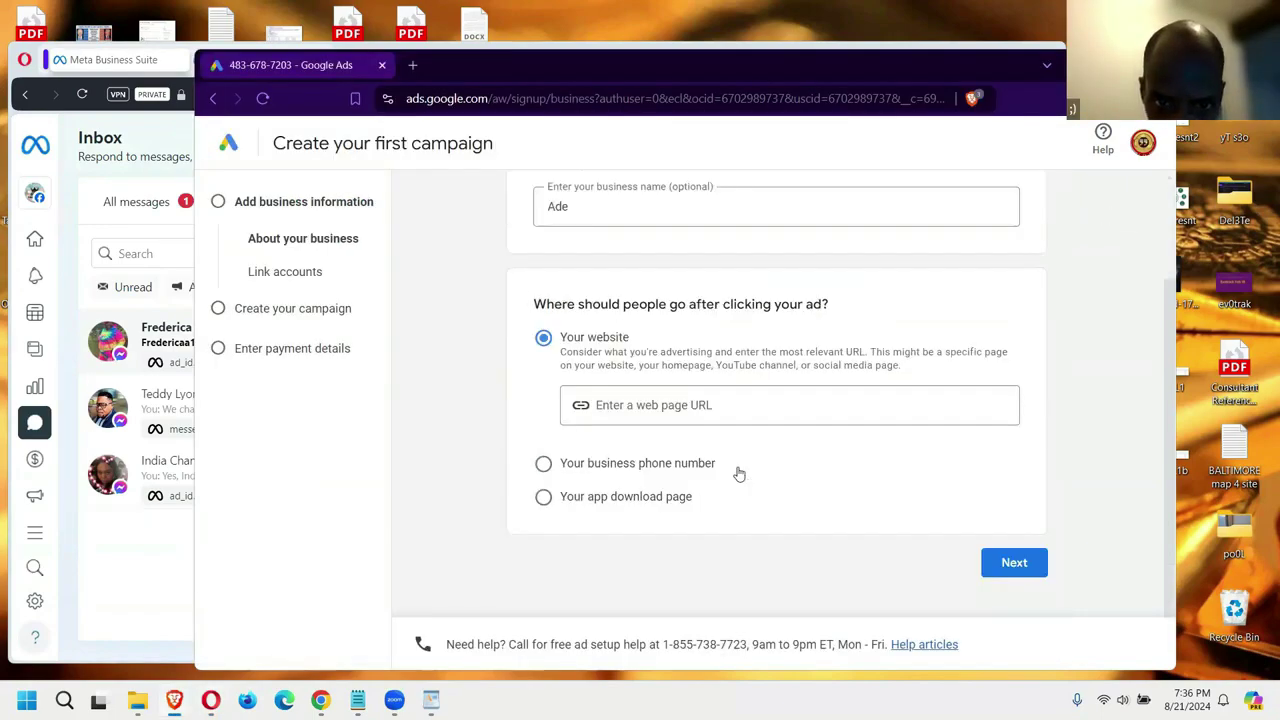
Step: Send the Messenger reply asking for the customer's number in case prices decrease, then switch to Google Ads
left_click(108, 603)
type("nu")
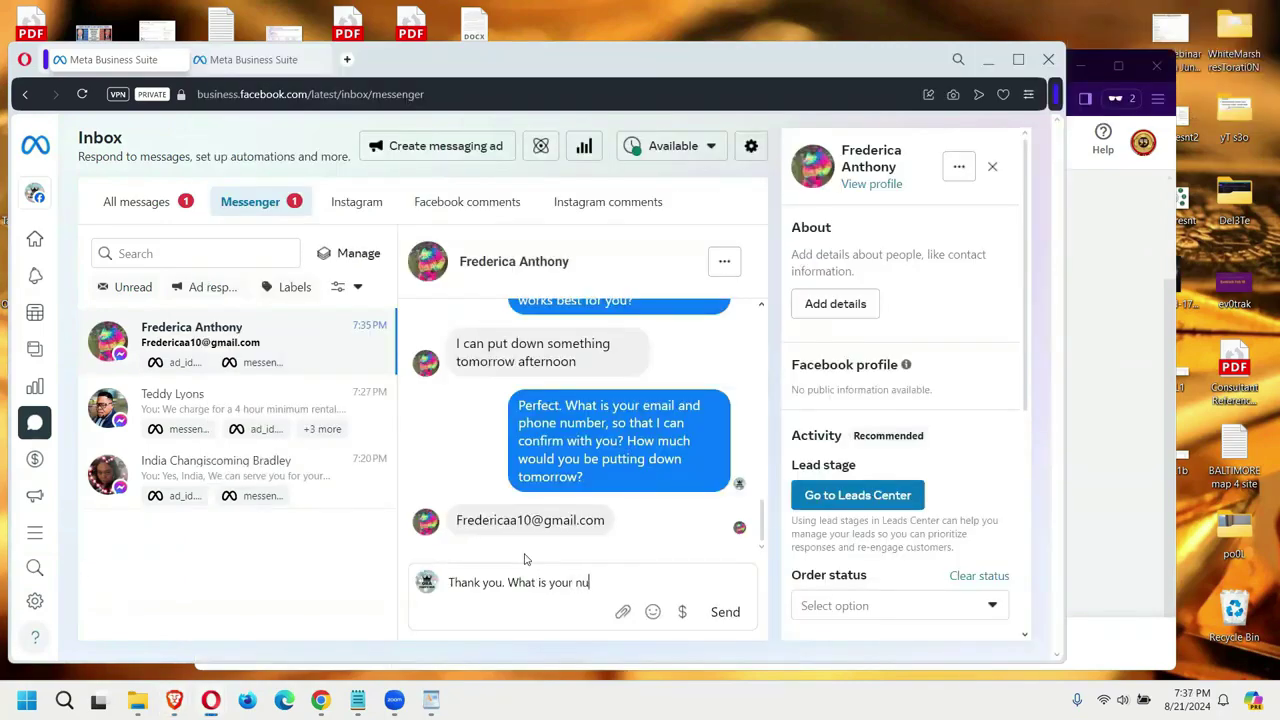
type("mber just in case")
type("we have")
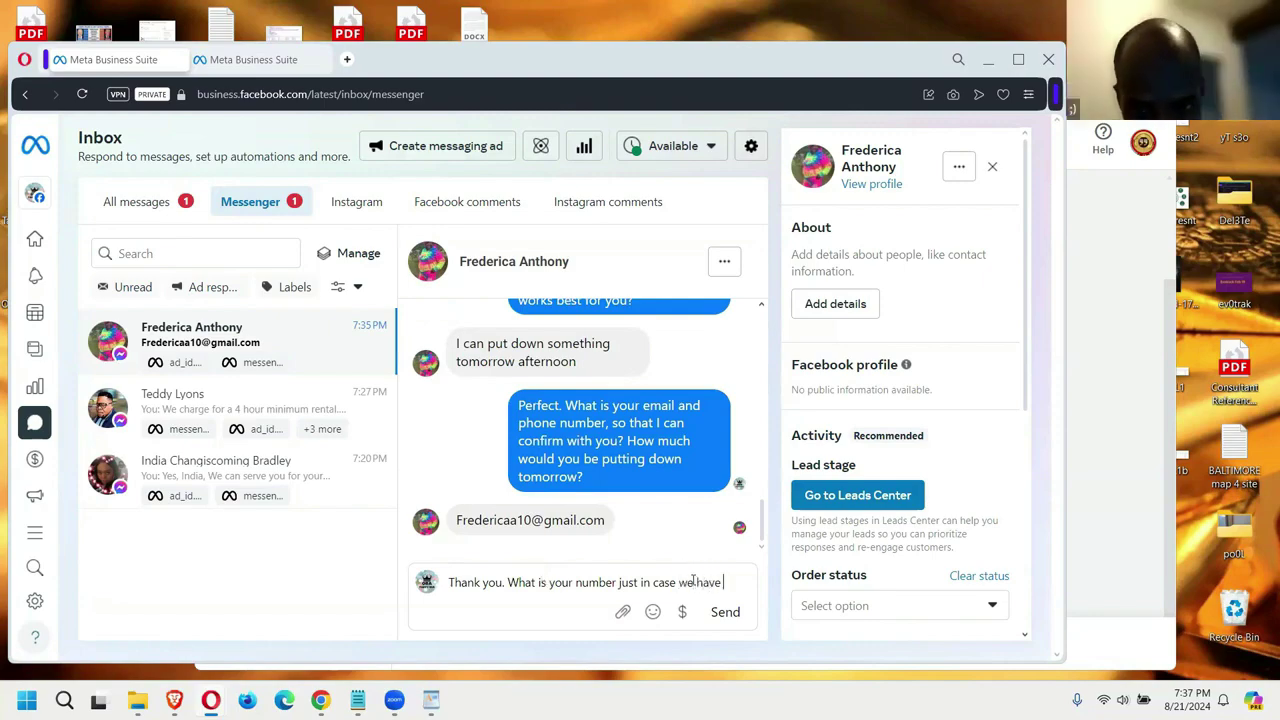
type(" a")
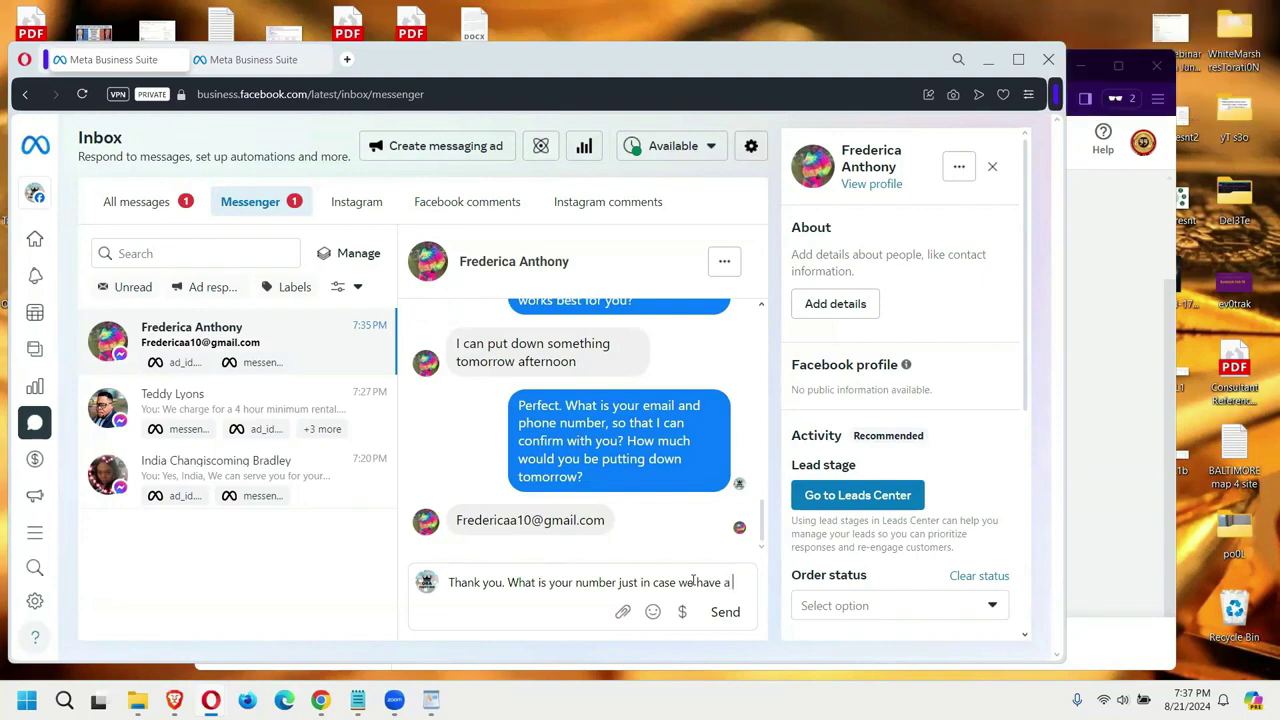
type(" price a decrease as we get closer to the date?")
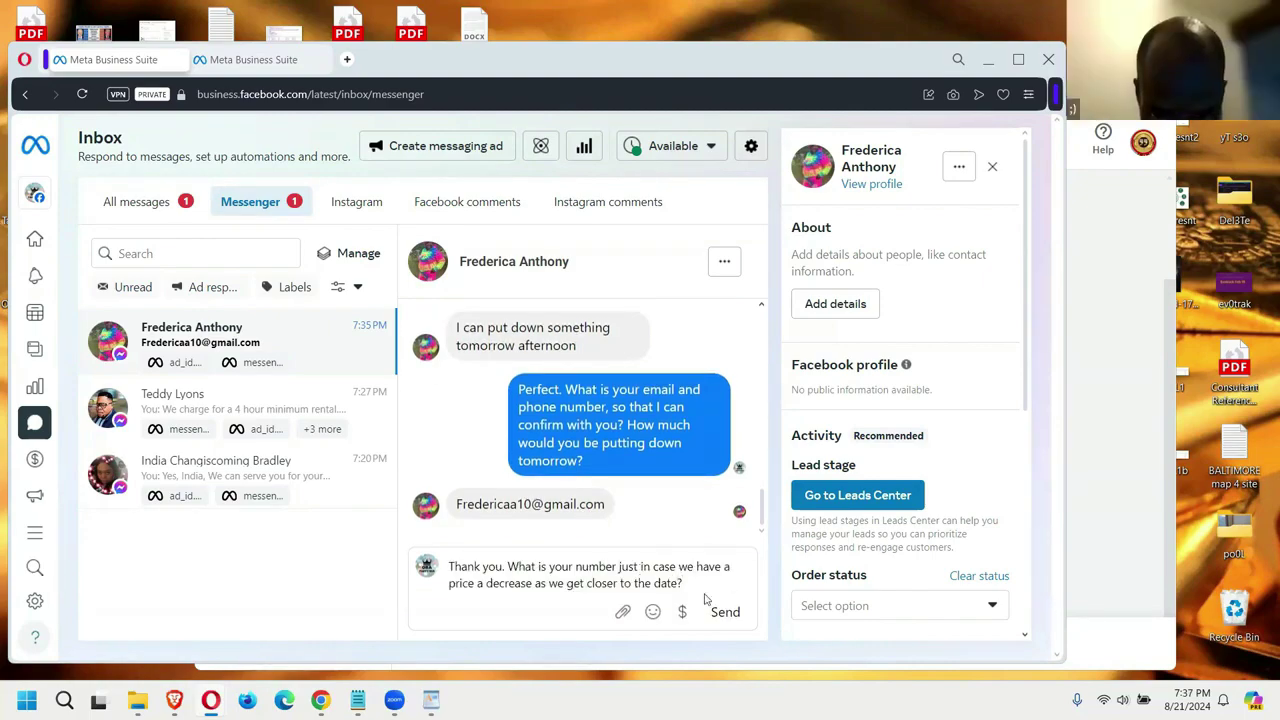
left_click(724, 614)
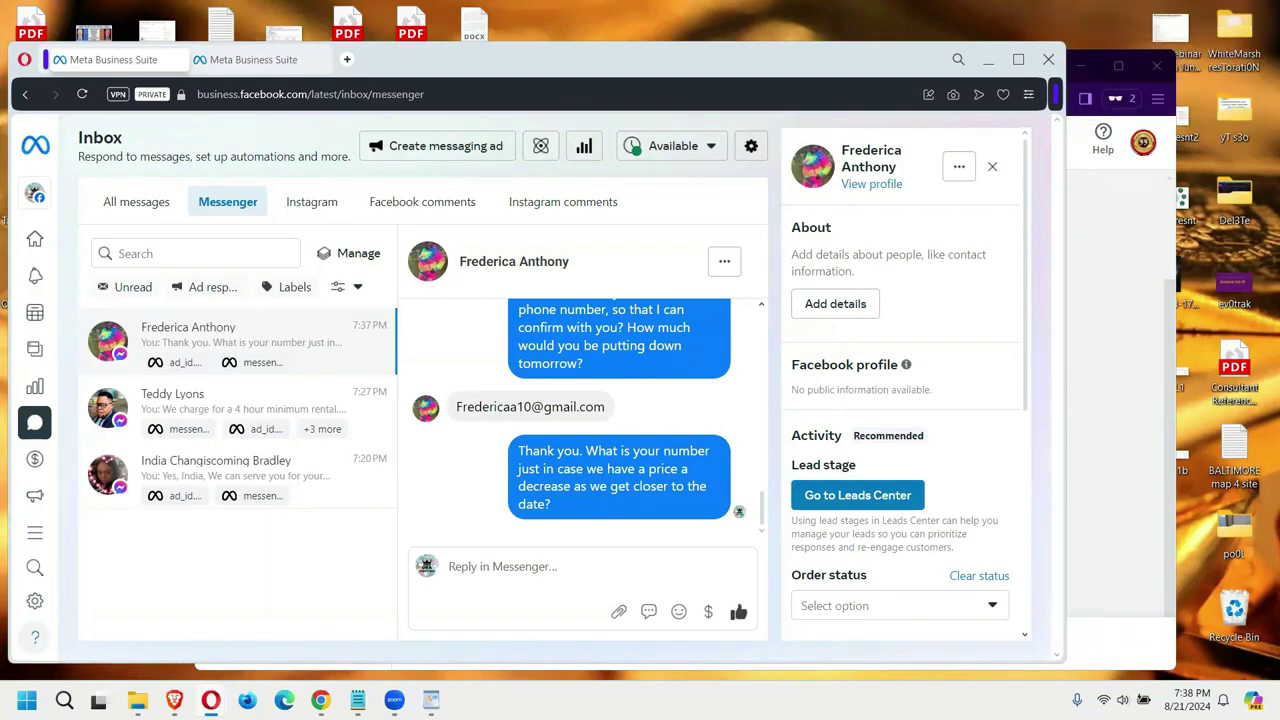
left_click(1123, 233)
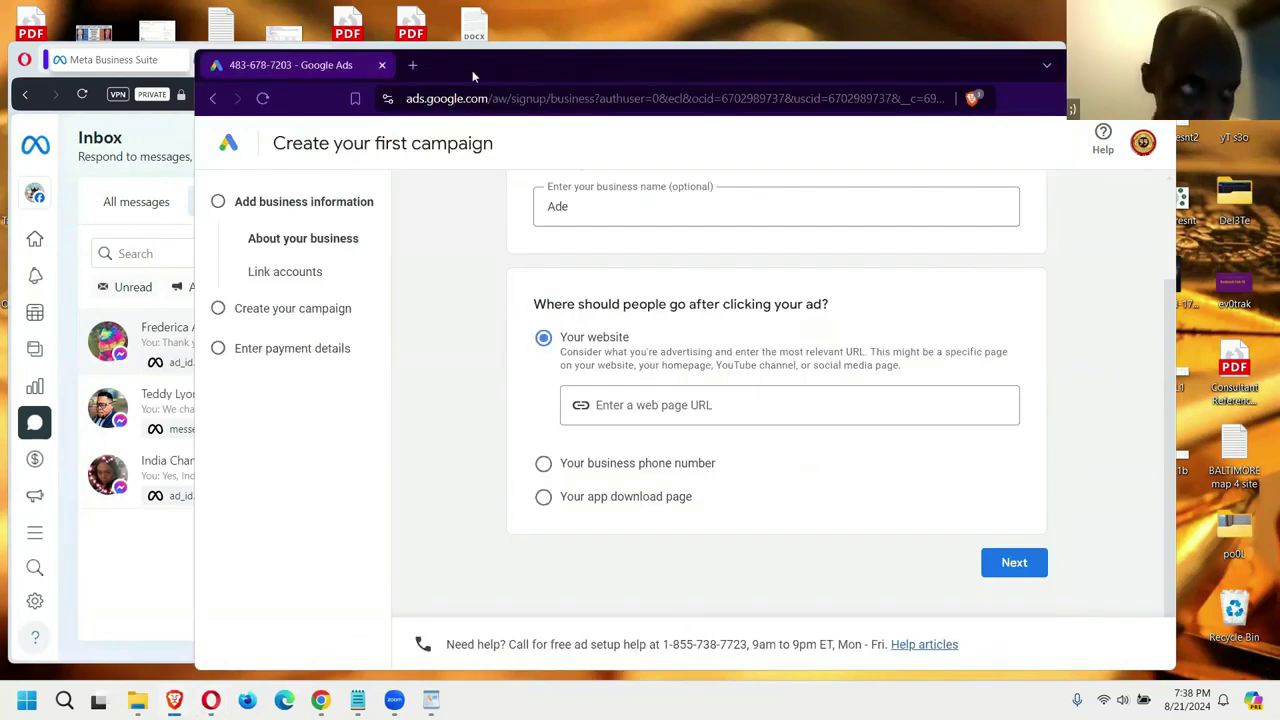
left_click_drag(472, 70, 505, 68)
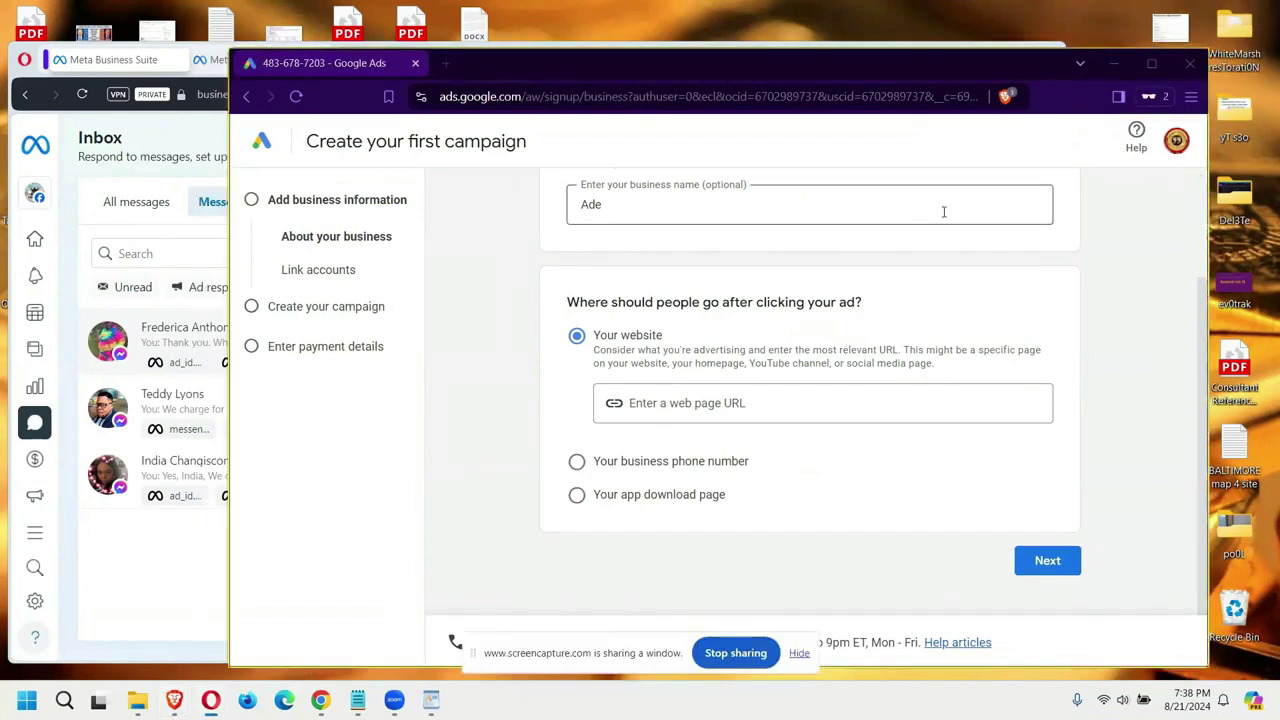
scroll(586, 196, "up", 1)
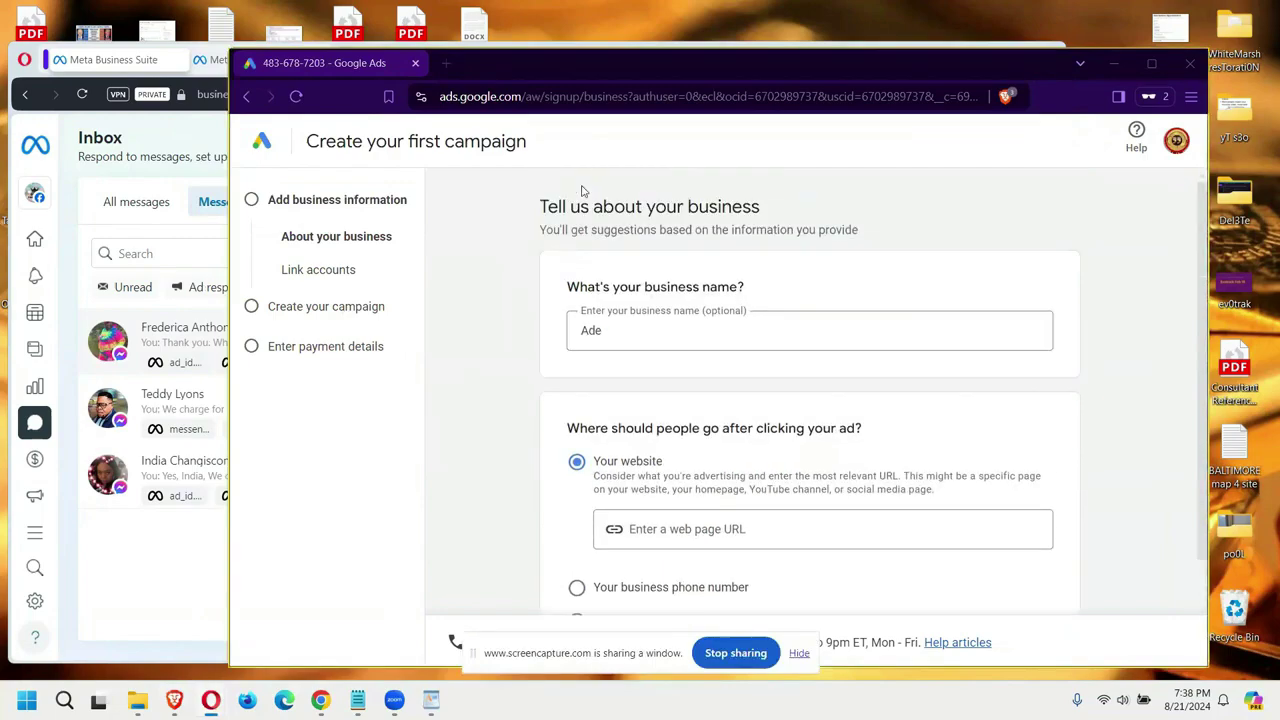
scroll(593, 198, "down", 1)
left_click(744, 420)
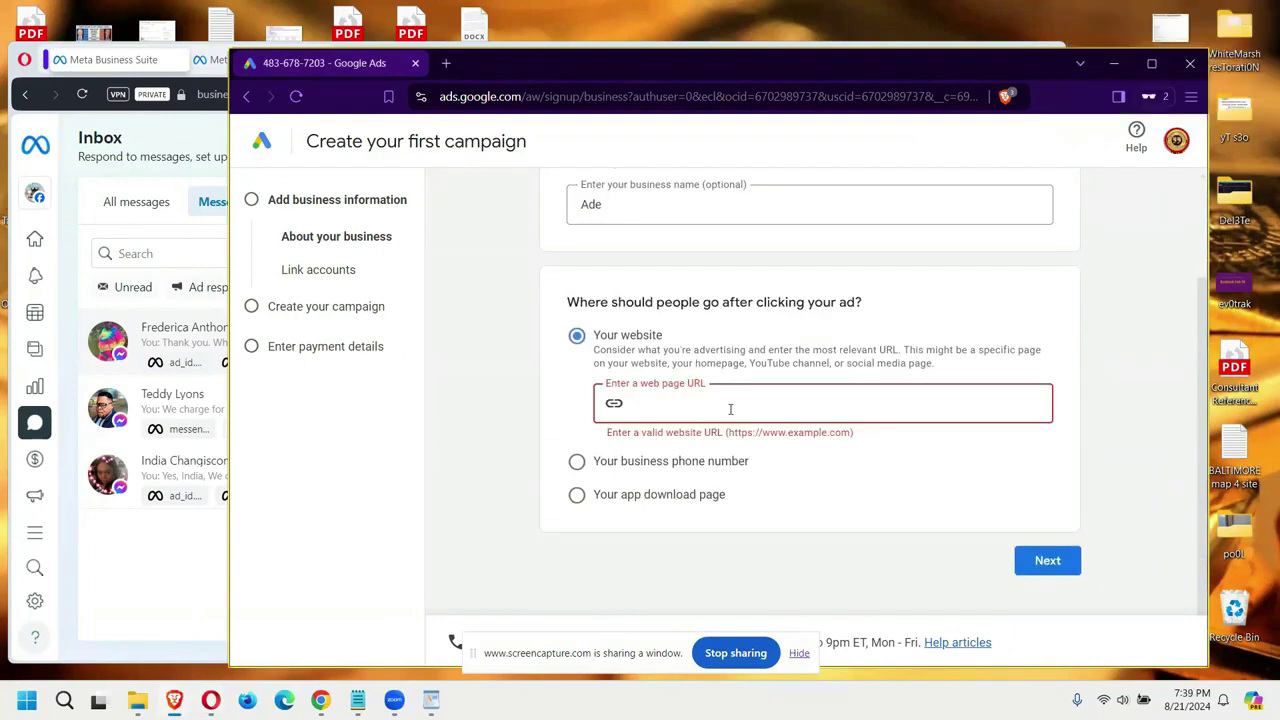
type("www.oba")
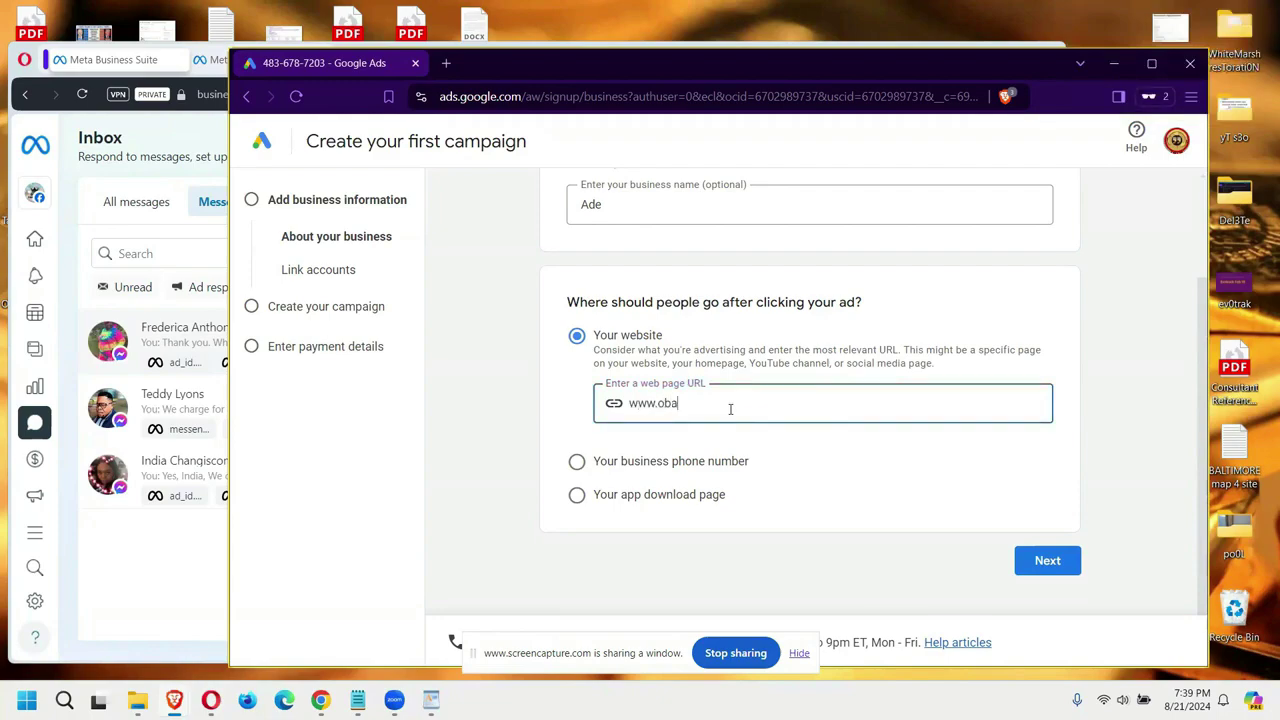
type("partbus.com")
left_click_drag(751, 412, 646, 404)
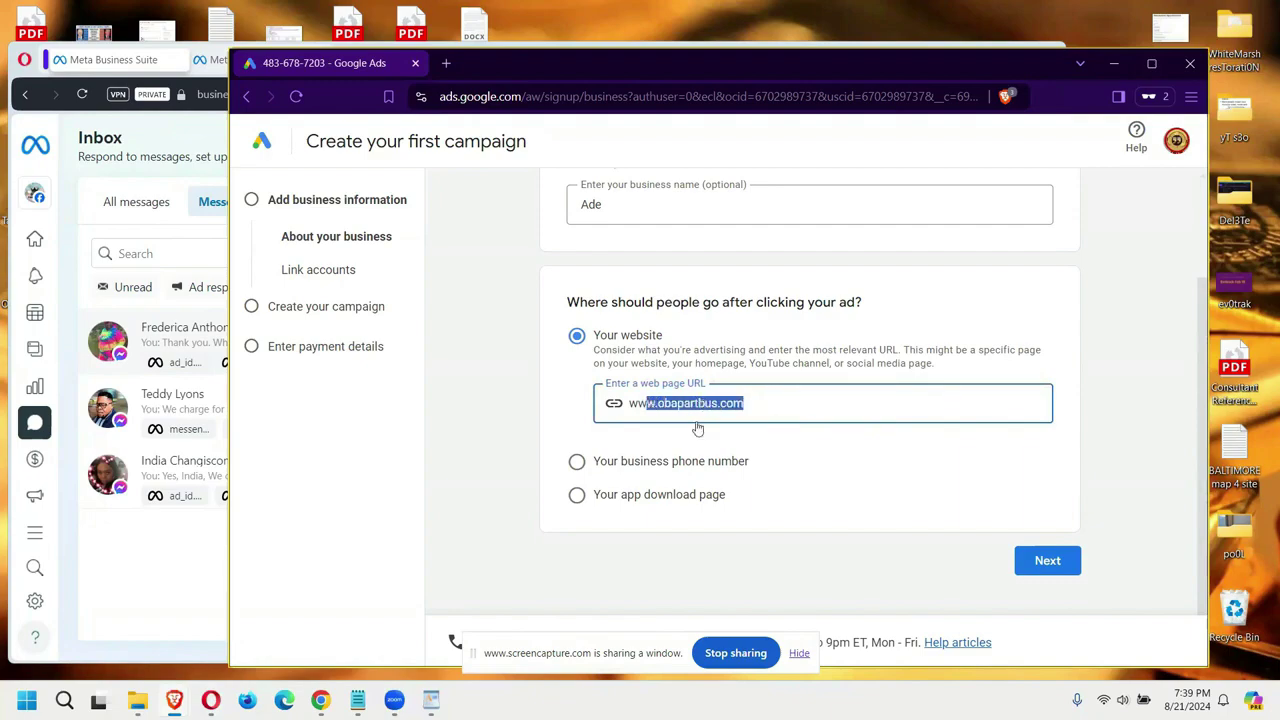
left_click(698, 430)
type("y")
left_click_drag(756, 403, 612, 63)
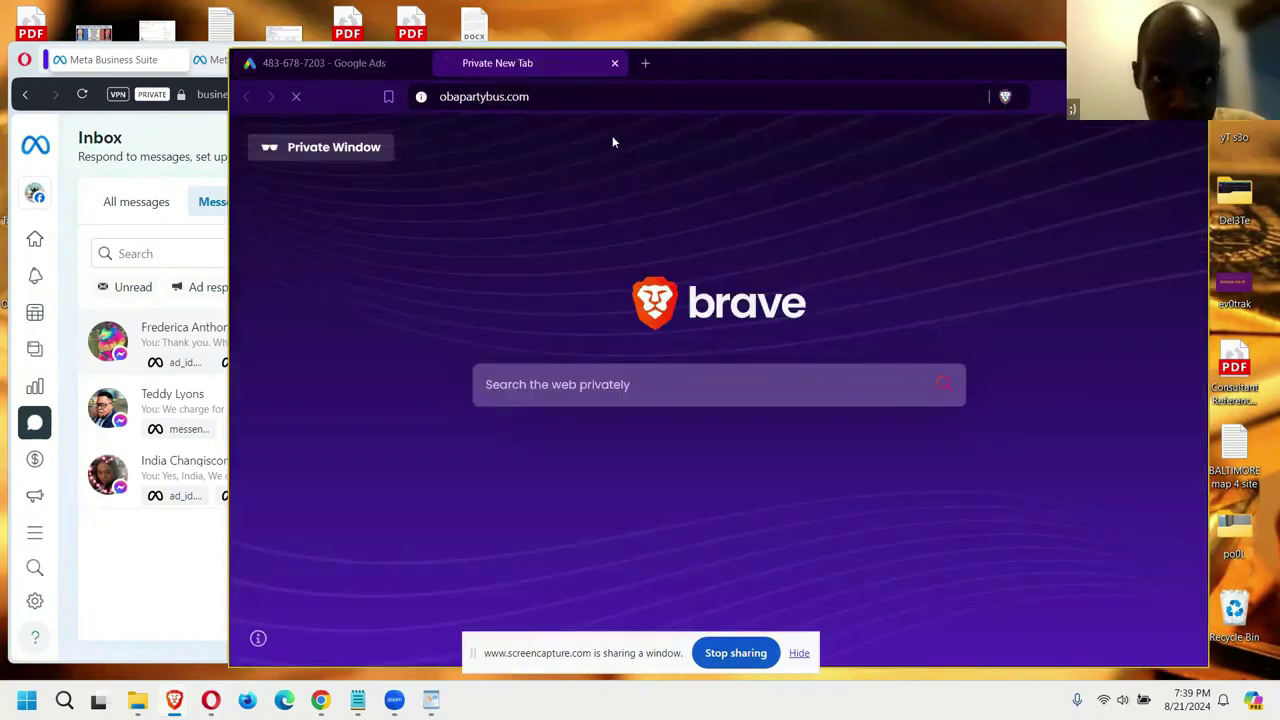
left_click(549, 97)
right_click(466, 97)
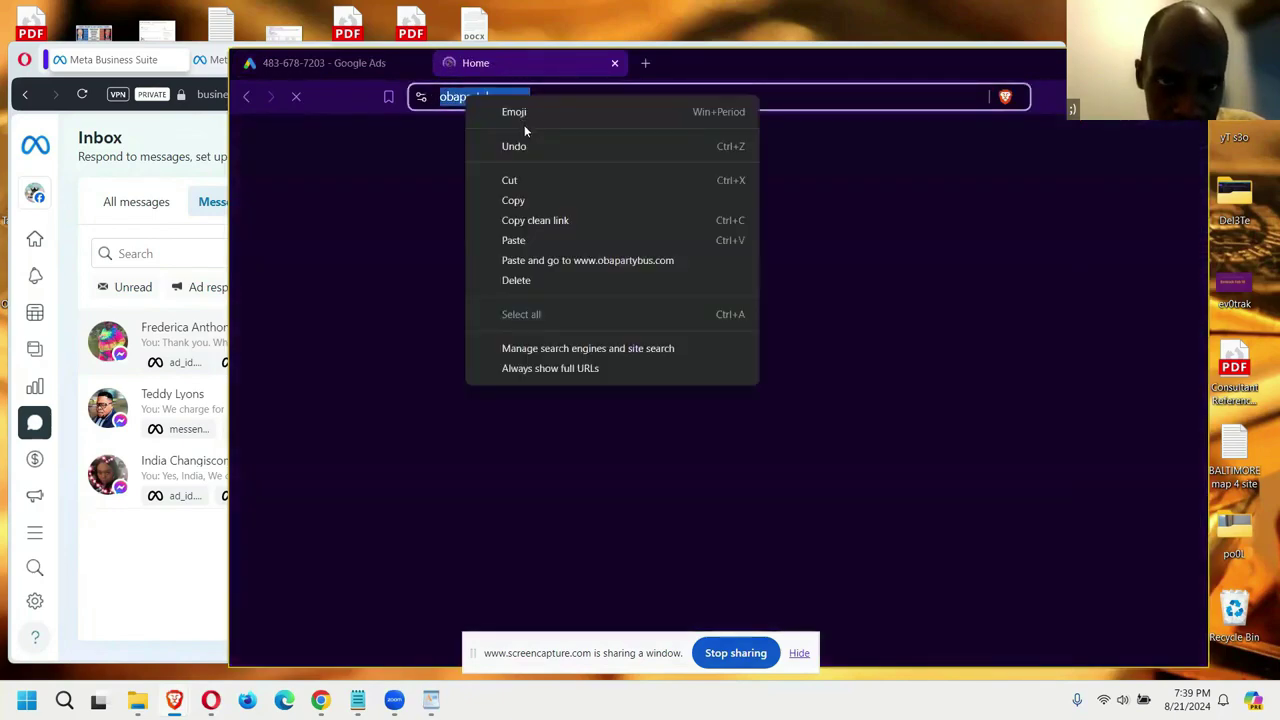
key("Escape")
left_click(586, 97)
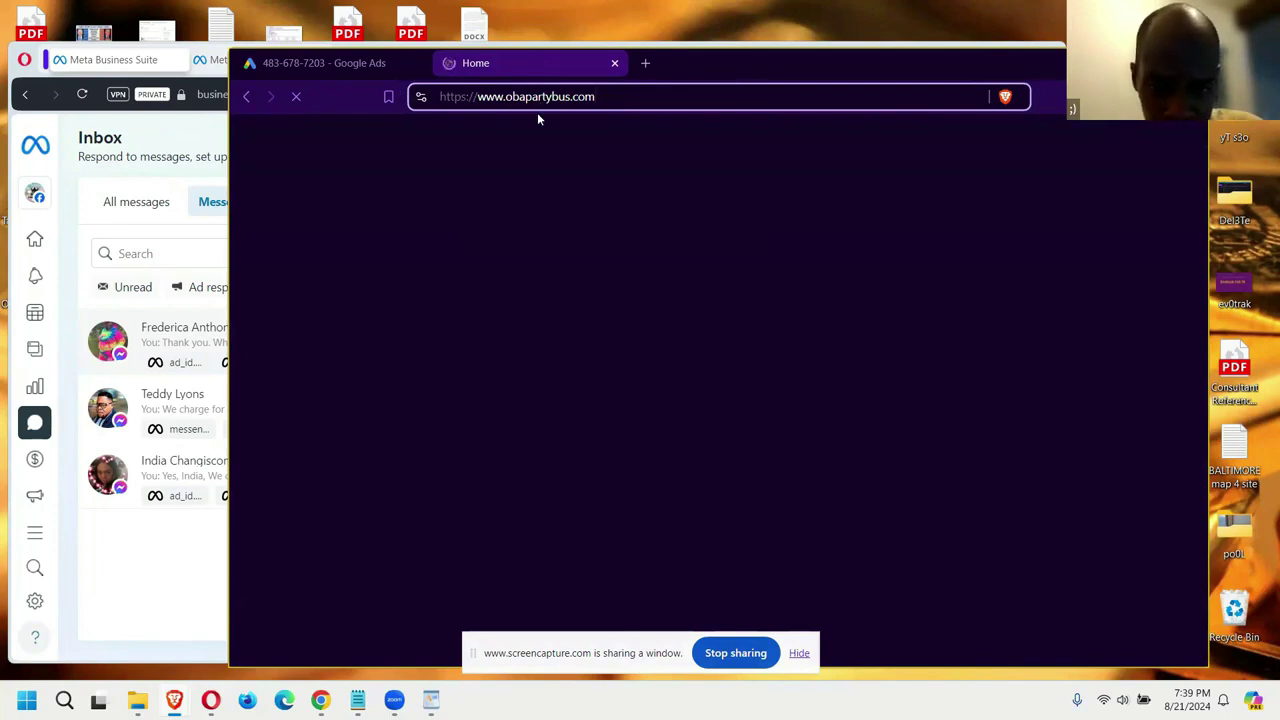
key("ctrl+shift+Tab")
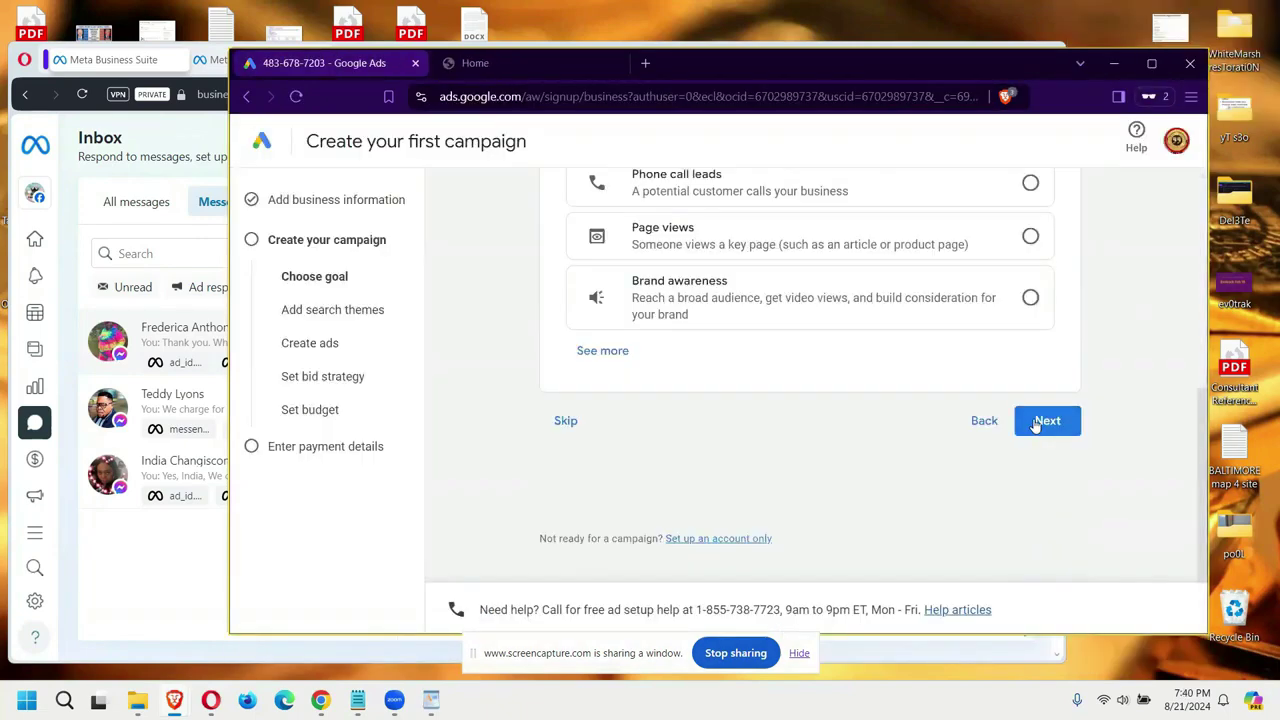
Step: Confirm the campaign goal to reach the Performance Max search themes page
left_click(1036, 425)
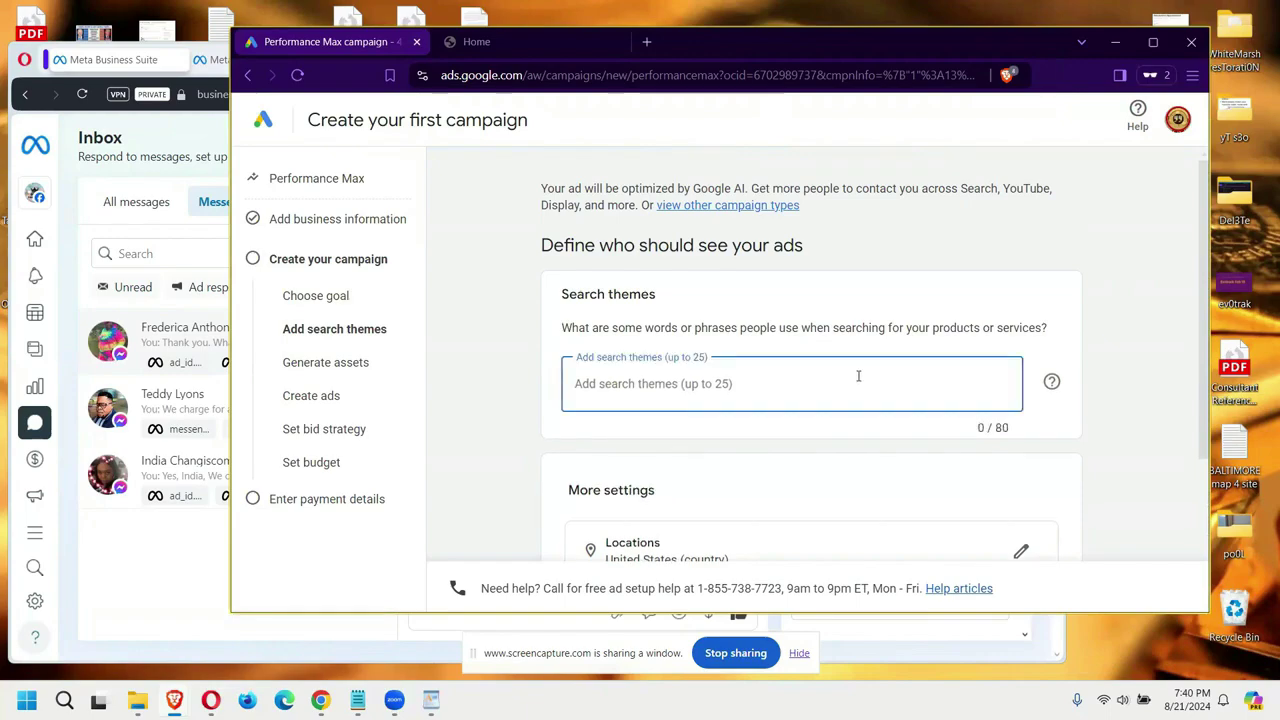
Step: Add 'PartyBus' as a search theme and continue to asset generation
type("Party")
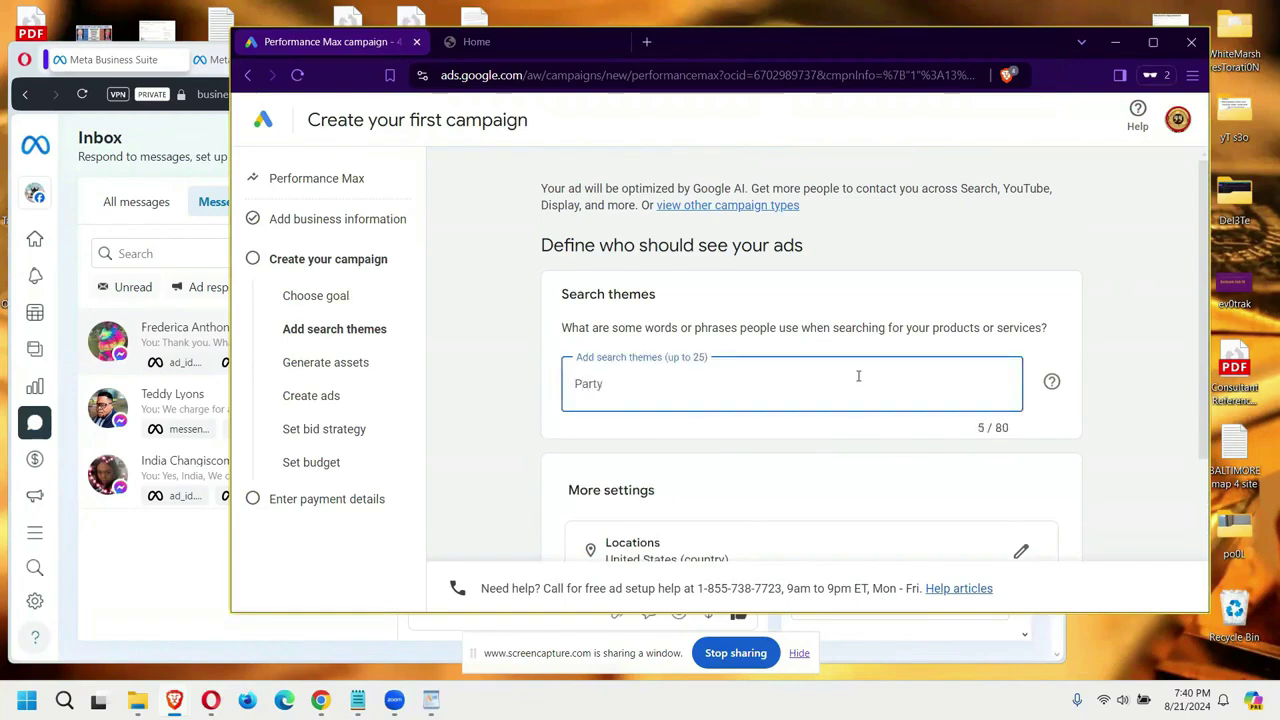
type("Bus")
scroll(858, 376, "down", 2)
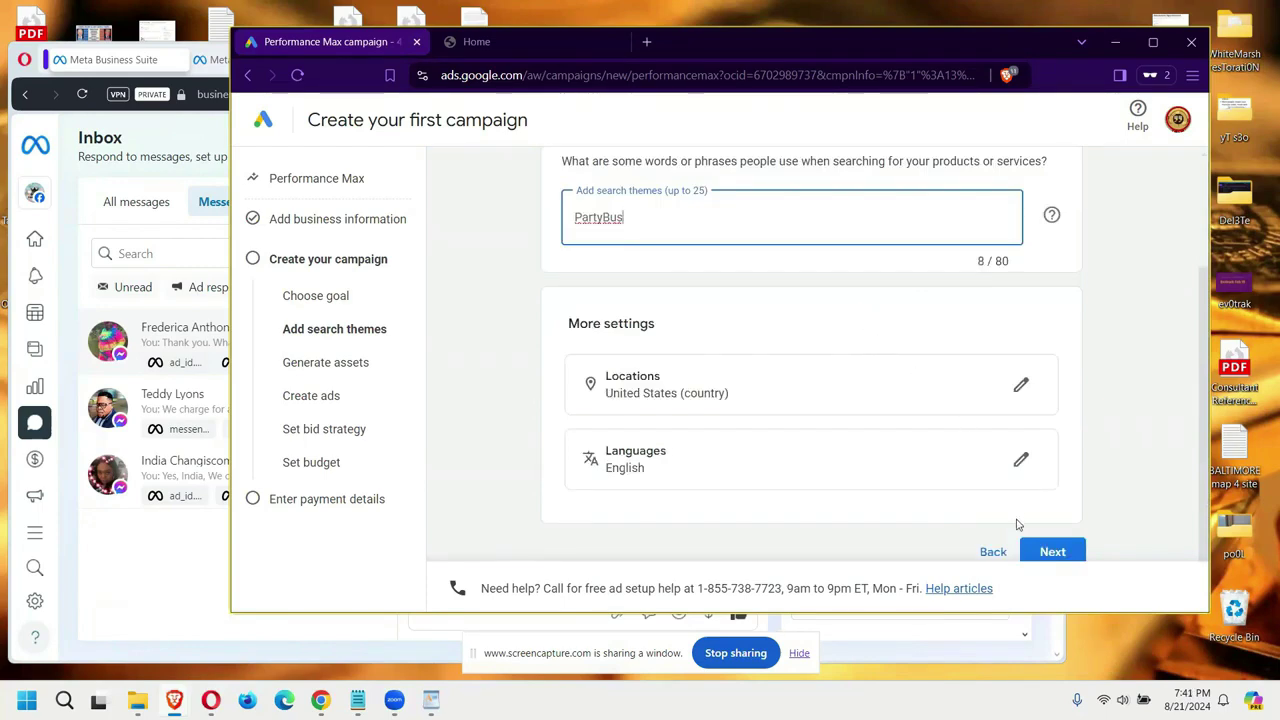
scroll(1032, 416, "down", 1)
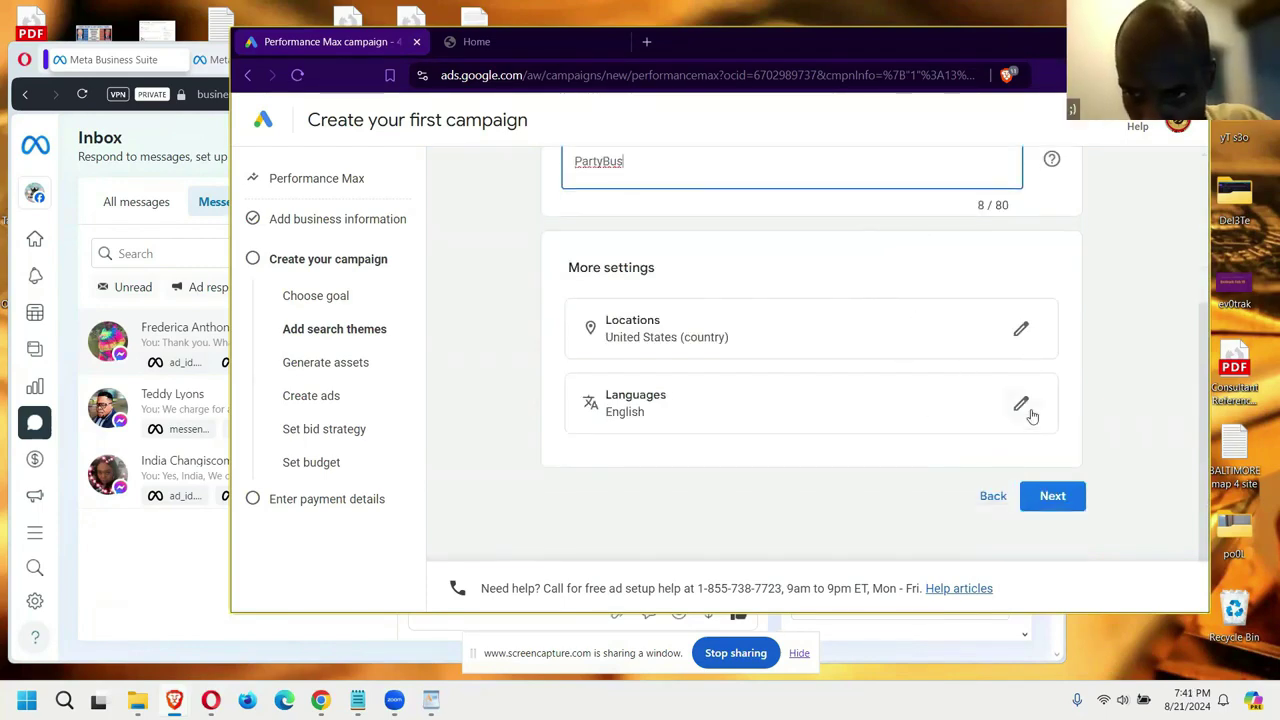
left_click(1053, 493)
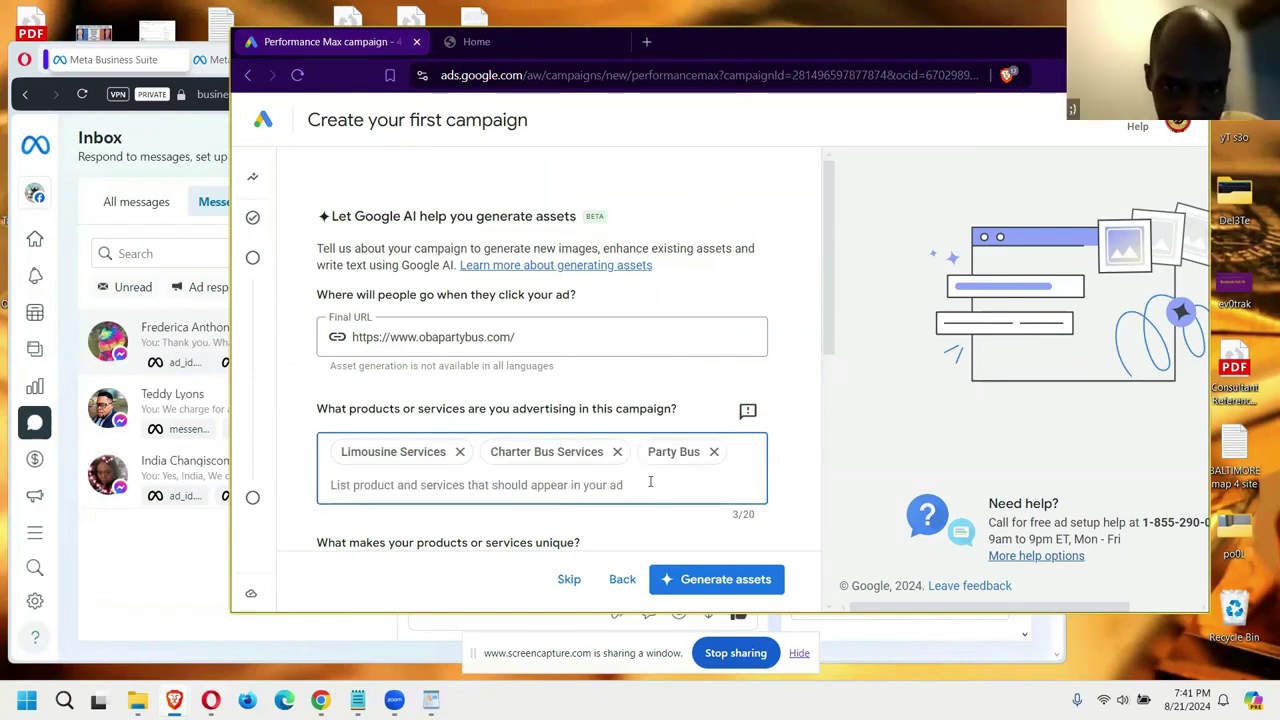
Step: Copy the 'Are you ready to elevate…' intro paragraph from the party bus website tab
scroll(650, 482, "down", 3)
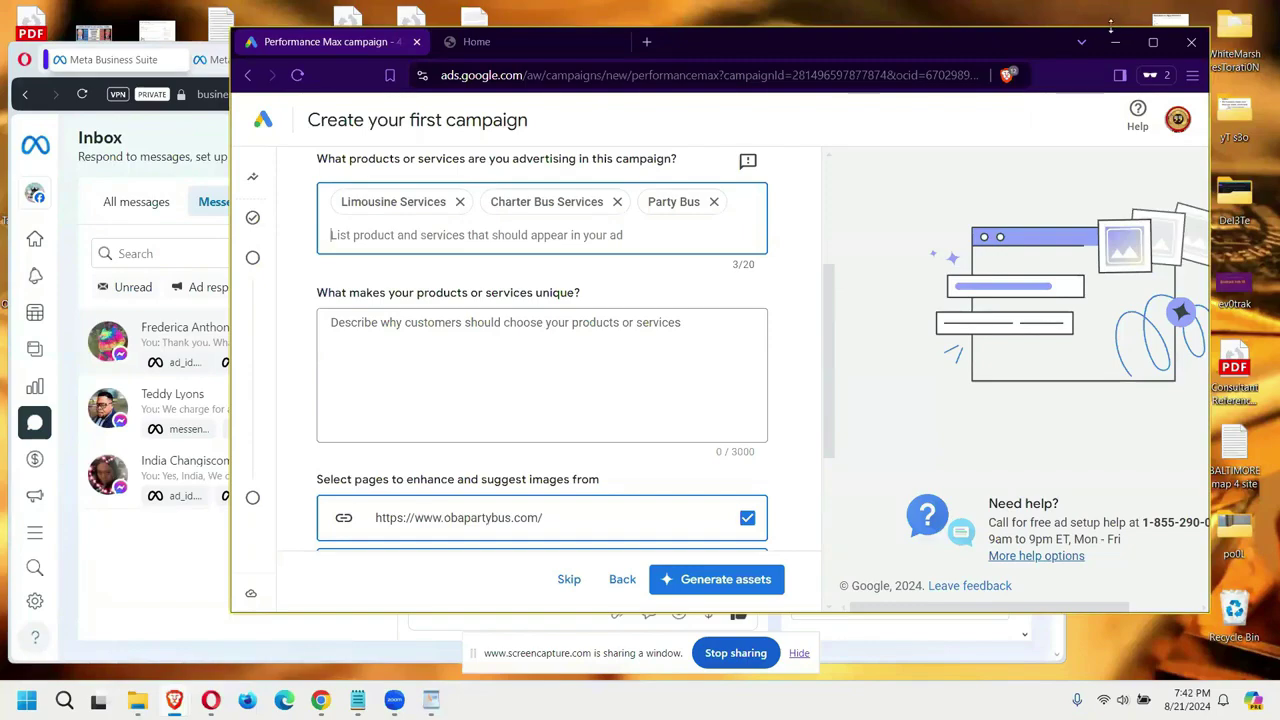
left_click_drag(1110, 28, 1110, 62)
left_click(525, 75)
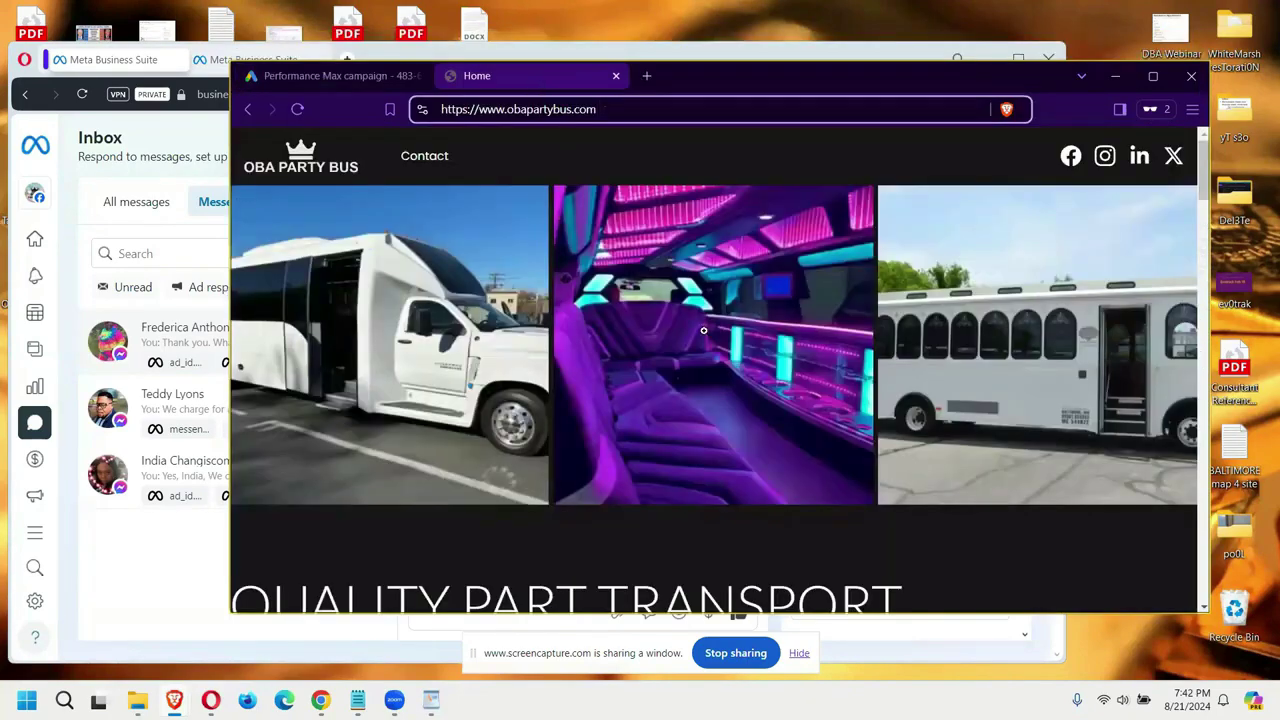
scroll(703, 330, "down", 5)
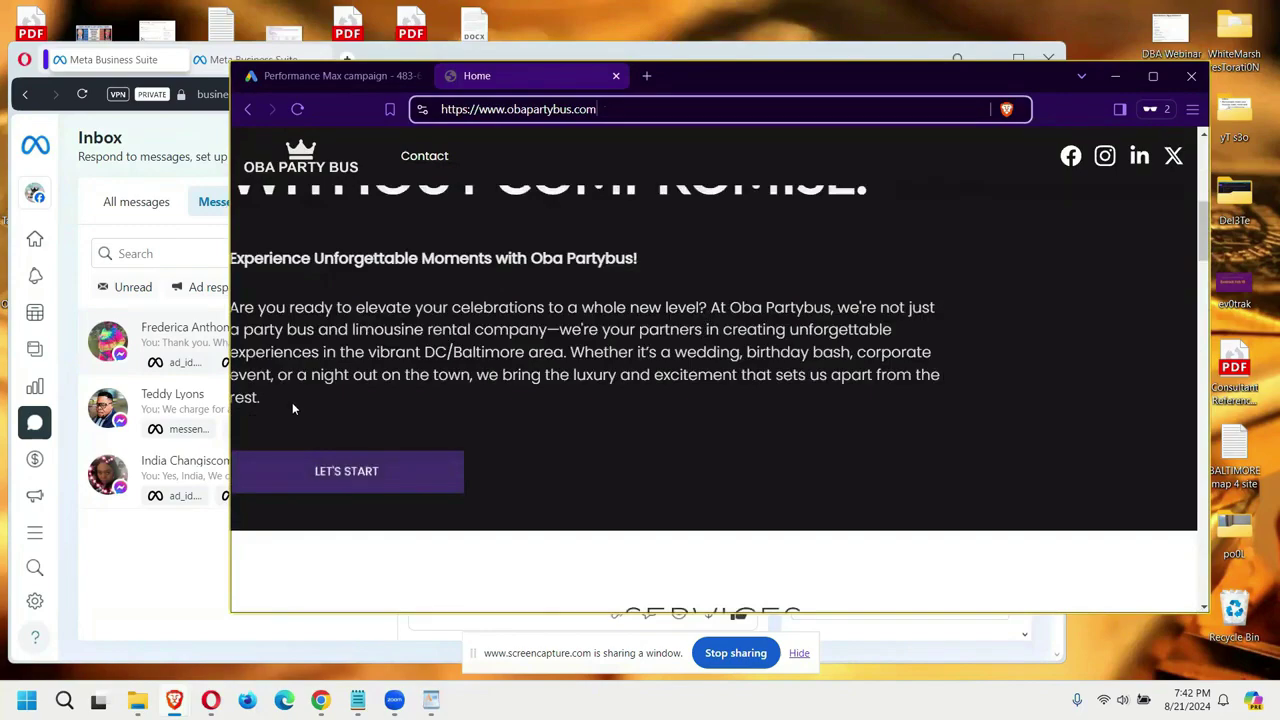
left_click_drag(261, 399, 302, 315)
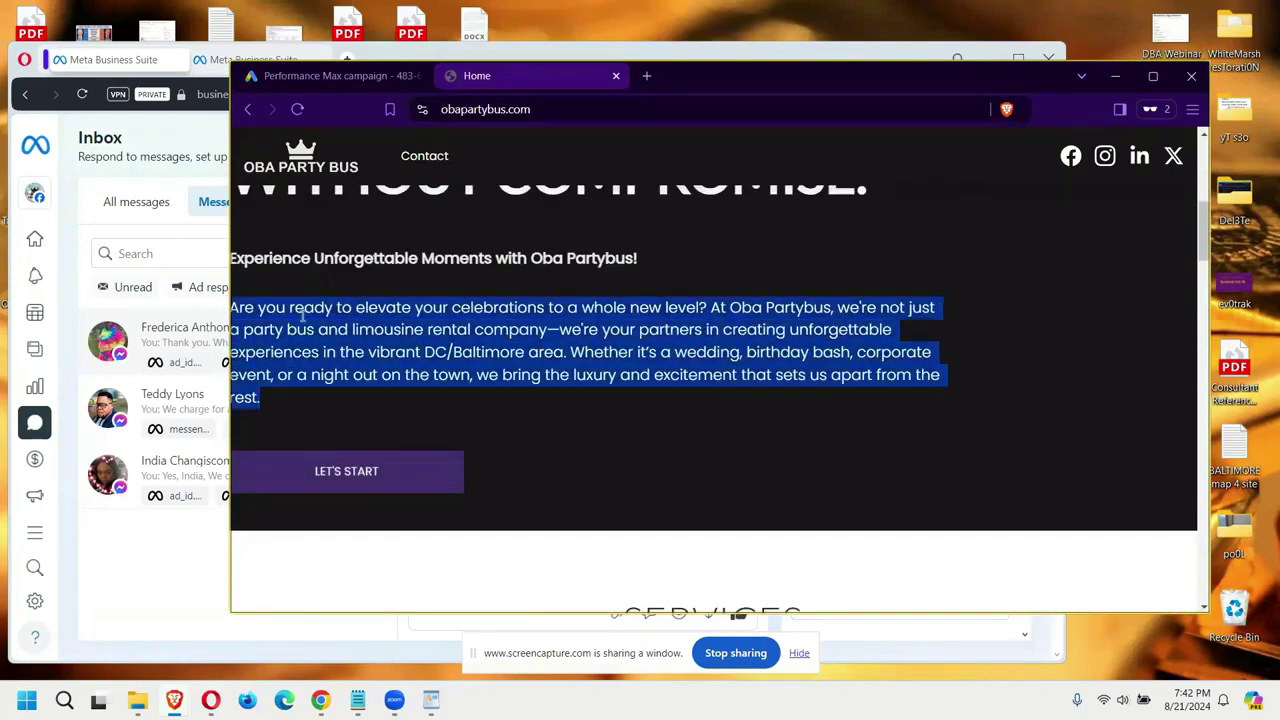
right_click(302, 316)
left_click(347, 334)
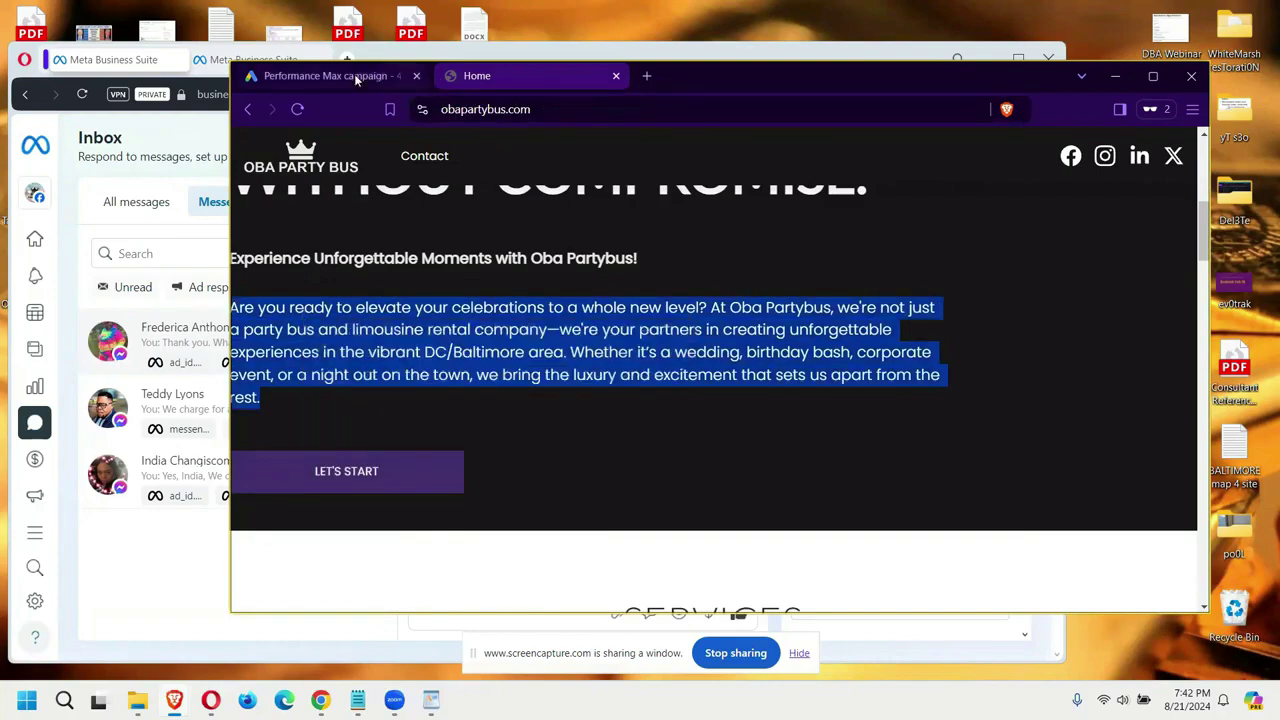
Step: Paste the paragraph into 'What makes your products unique?' and change 'Partybus' to 'Party bus'
left_click(354, 74)
left_click(567, 378)
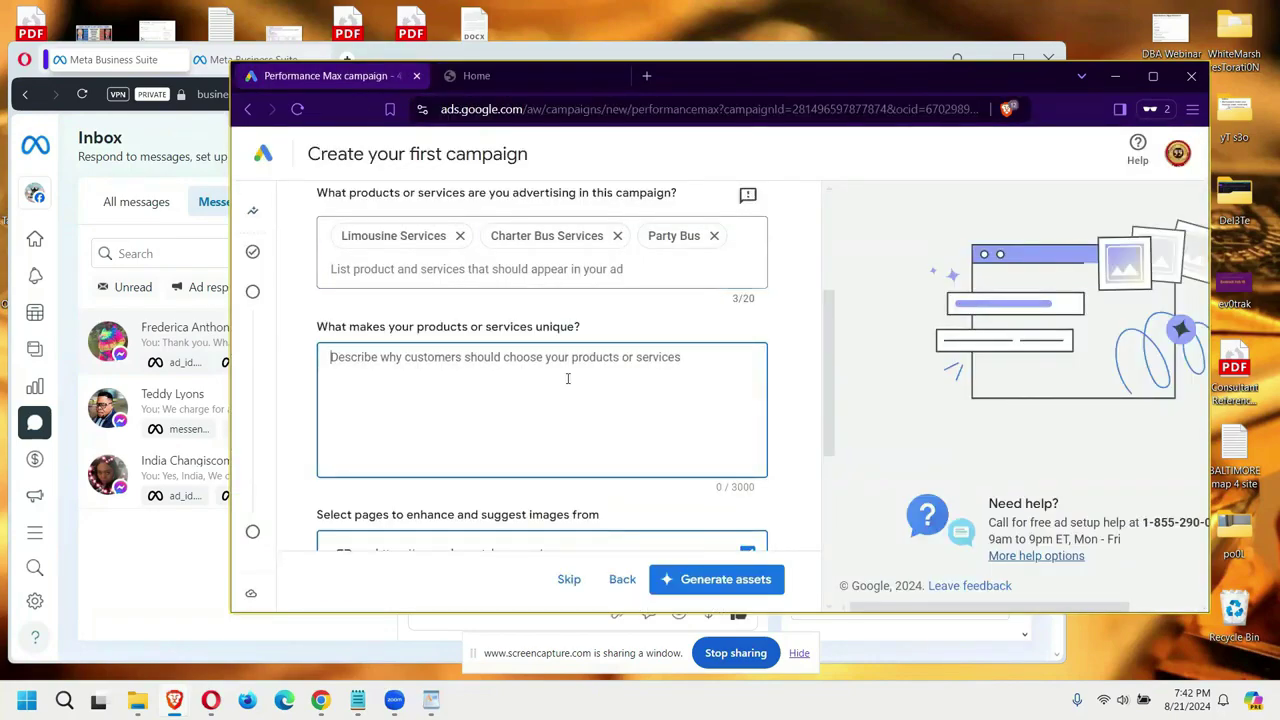
key("ctrl+v")
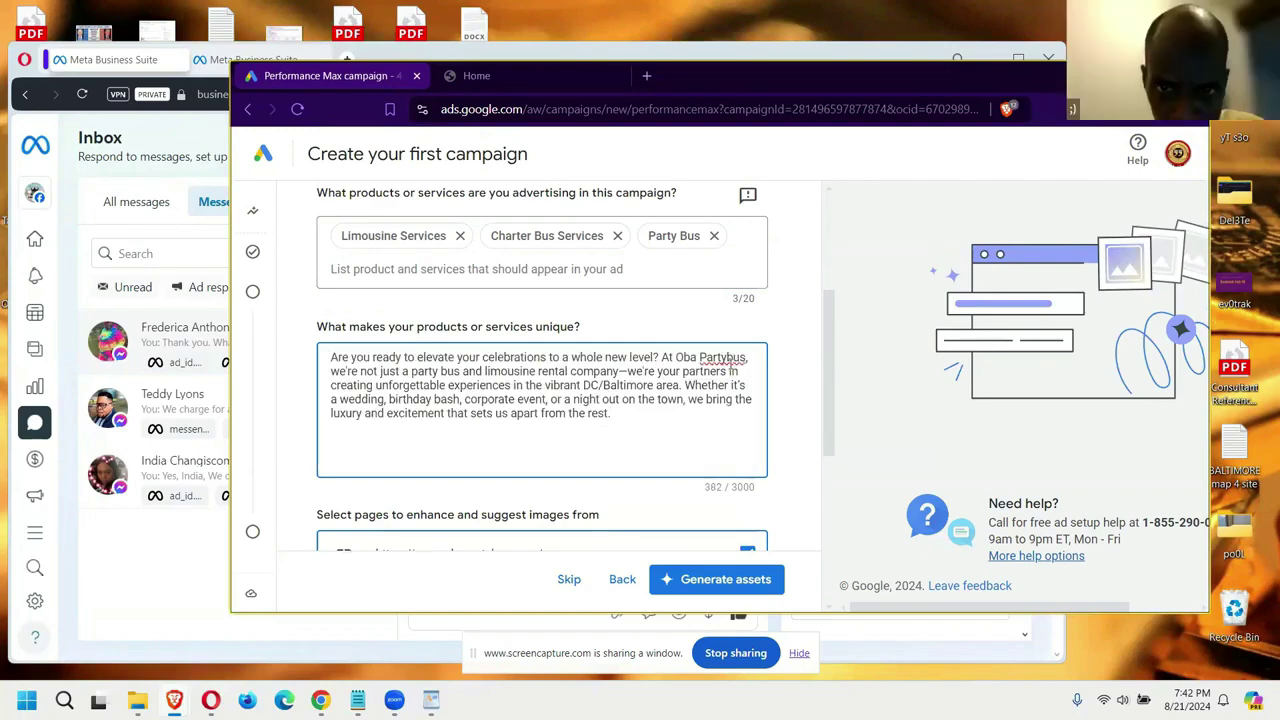
left_click(727, 357)
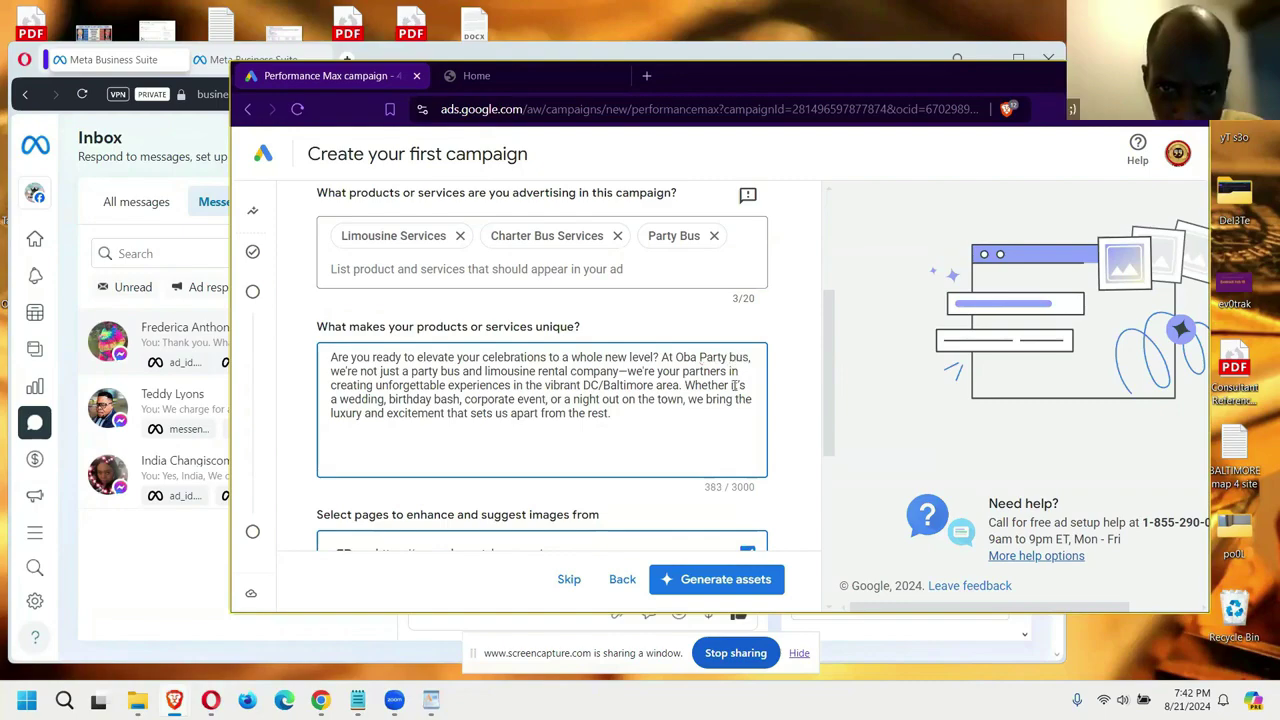
scroll(678, 430, "down", 3)
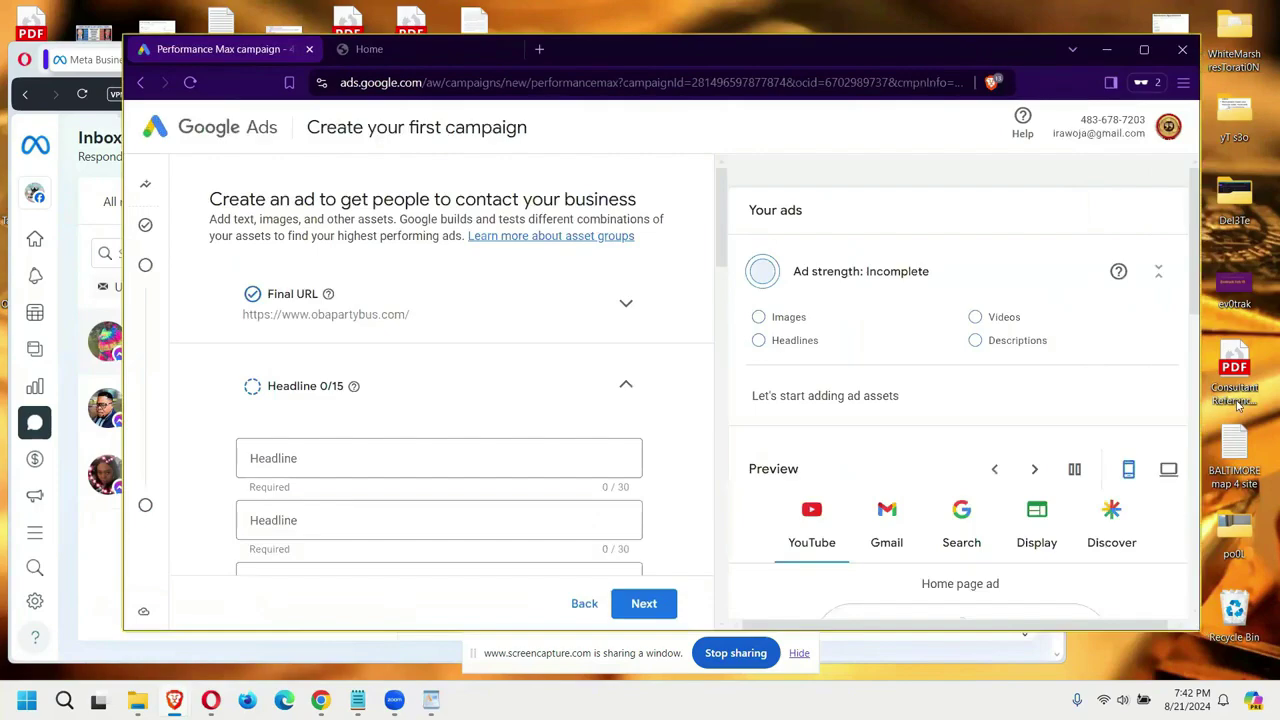
left_click_drag(720, 215, 743, 598)
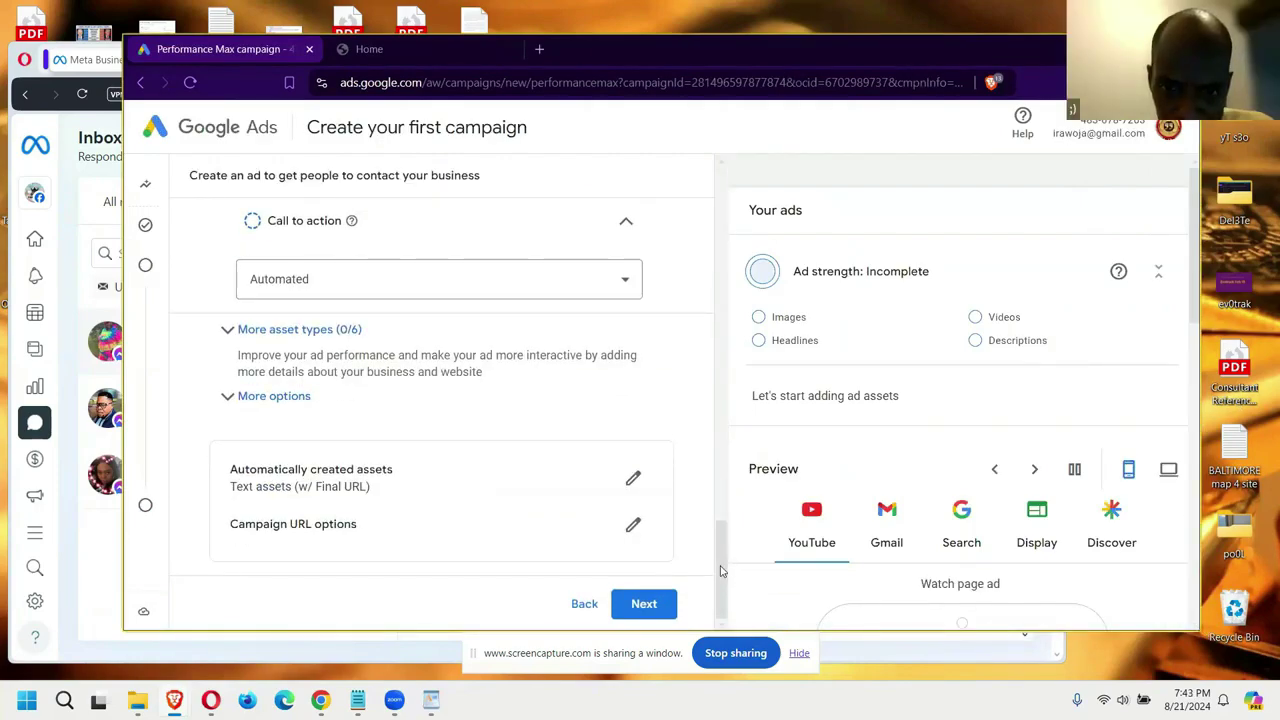
scroll(720, 570, "up", 1)
scroll(725, 578, "down", 1)
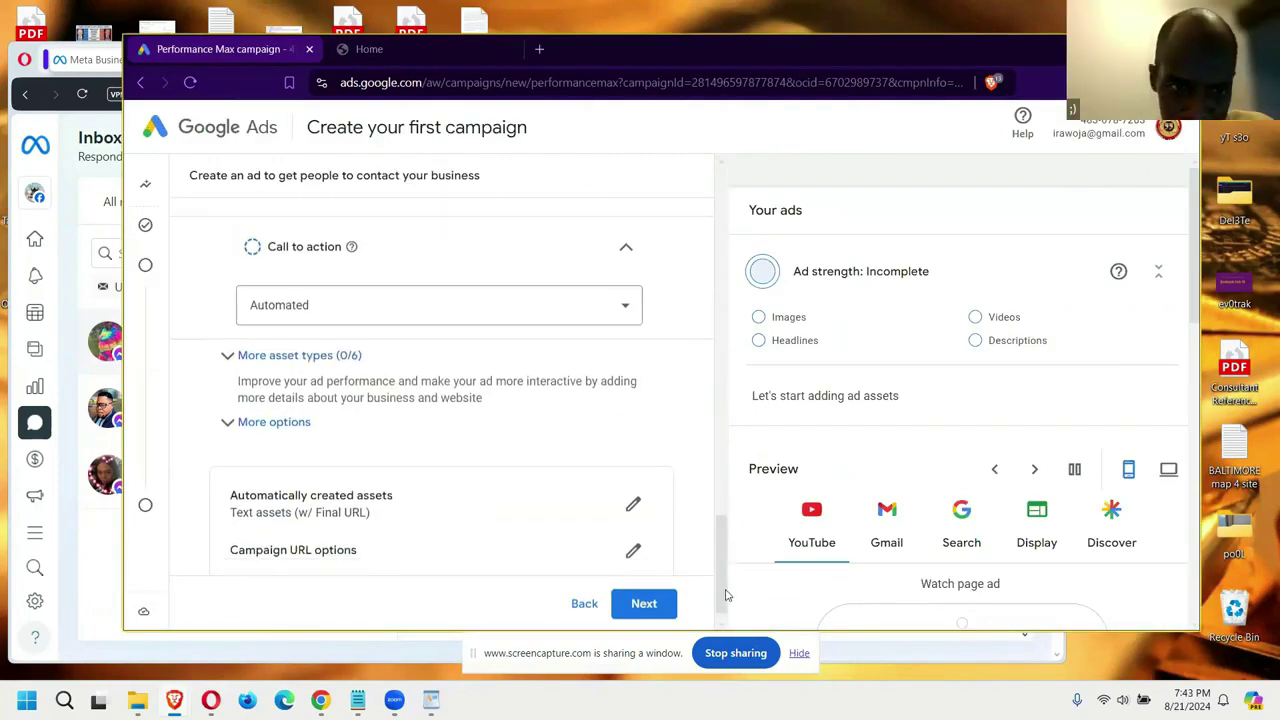
scroll(727, 582, "up", 1)
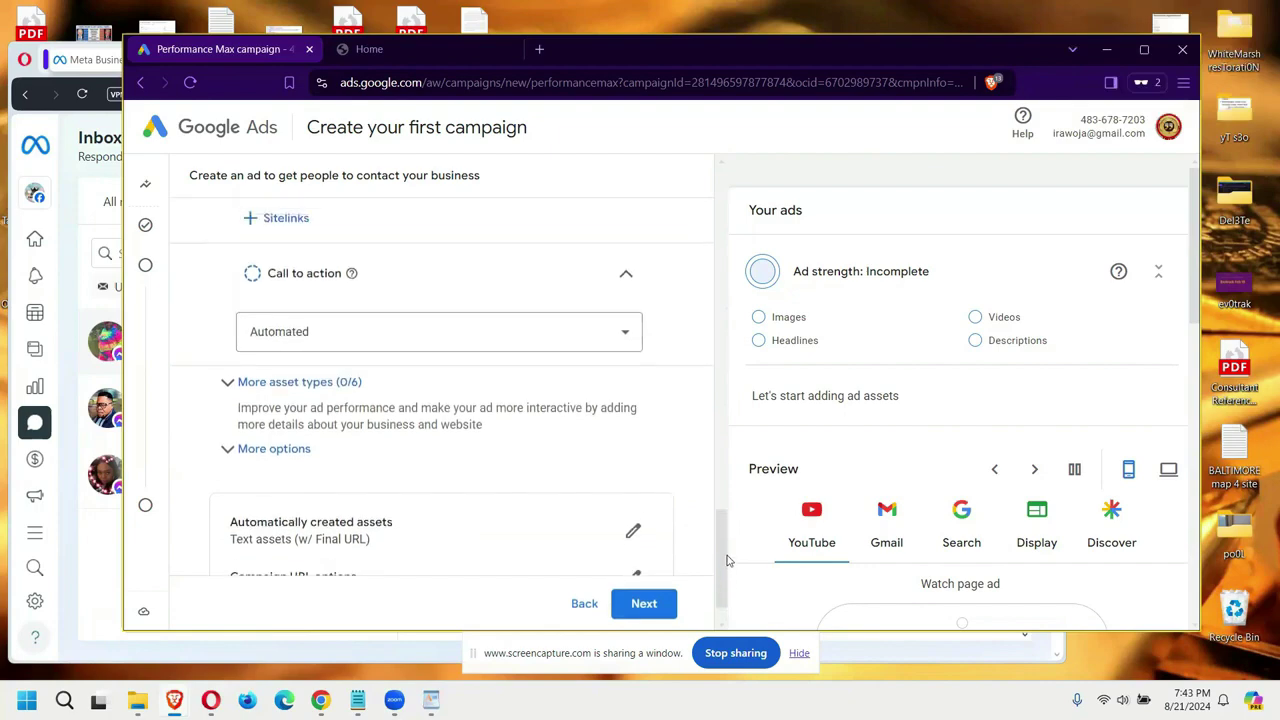
scroll(729, 587, "down", 1)
scroll(729, 592, "down", 1)
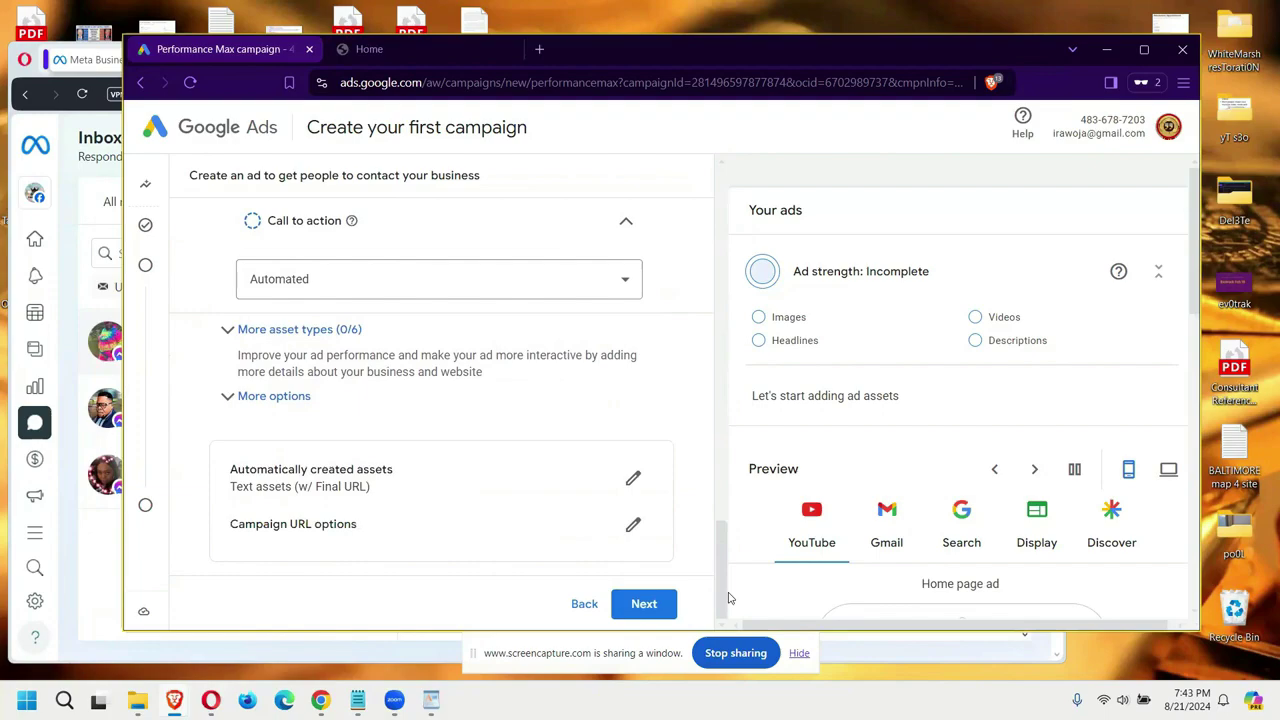
left_click_drag(719, 560, 714, 194)
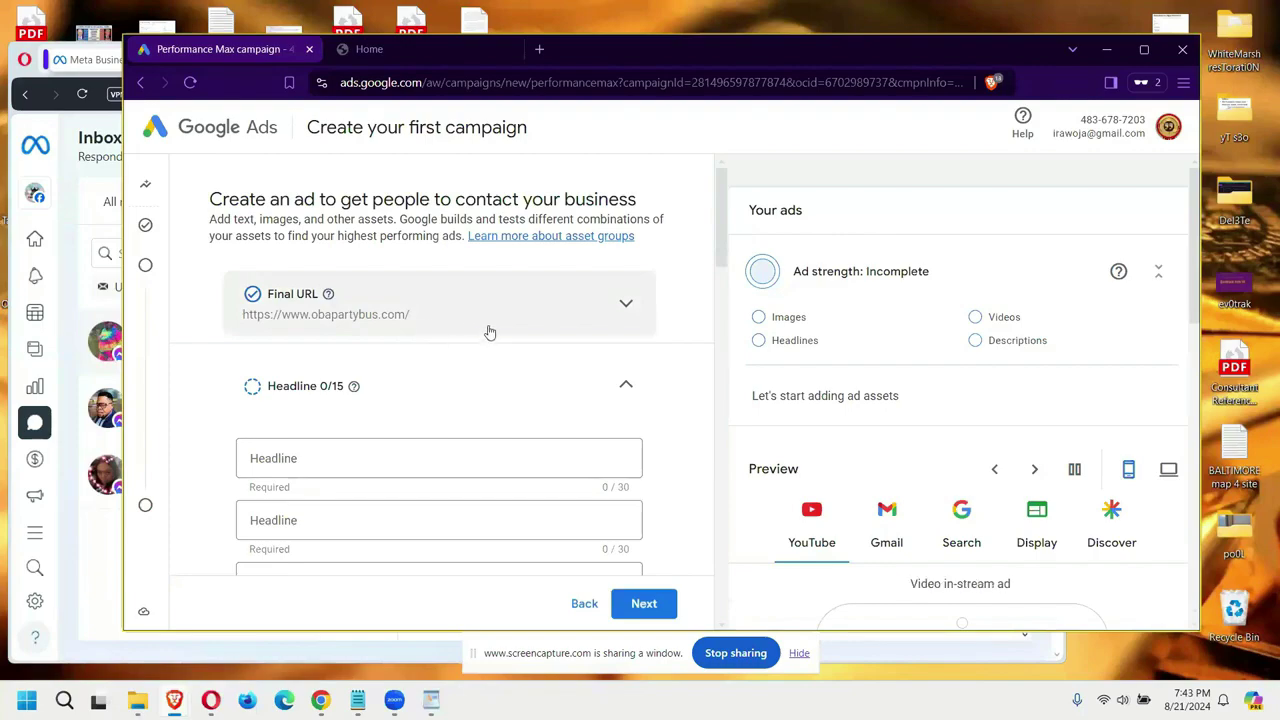
Step: Add headlines 'Baltimore Party Bus Available', '10% Off All Future Trips' and 'Party Bus Includes Vacation'
type("Baltimore Party Bus Available")
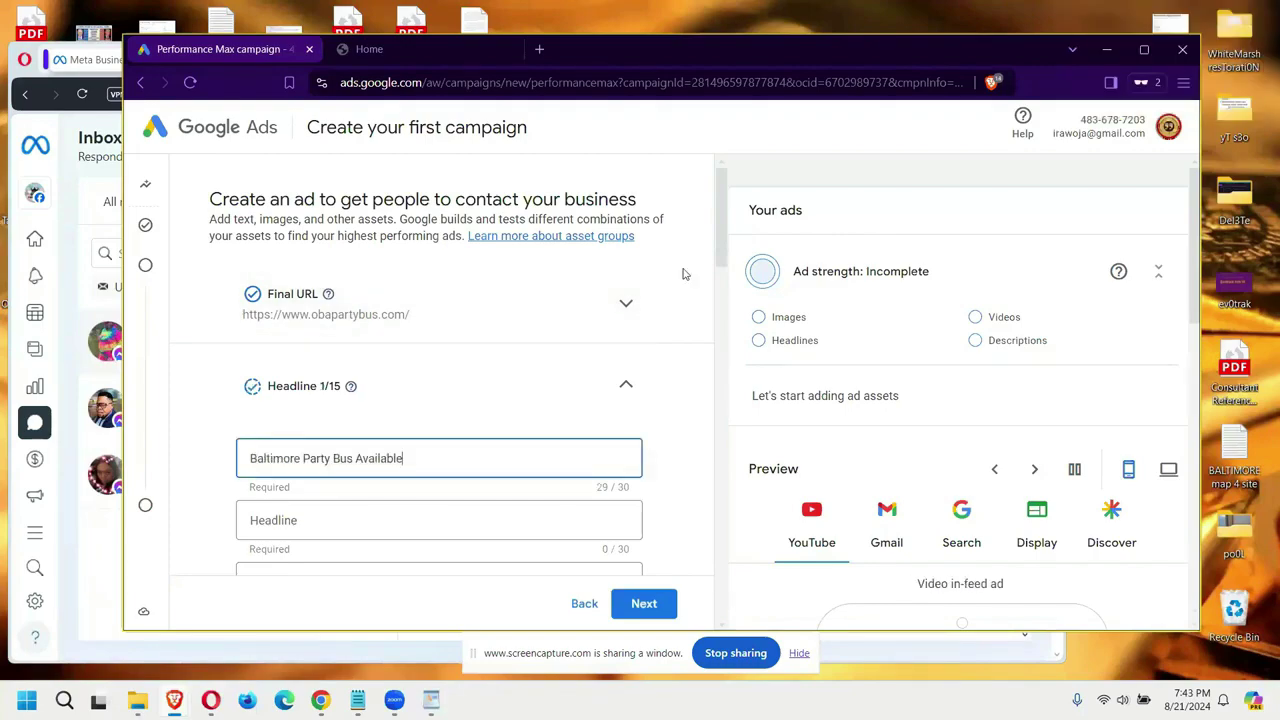
scroll(684, 274, "down", 2)
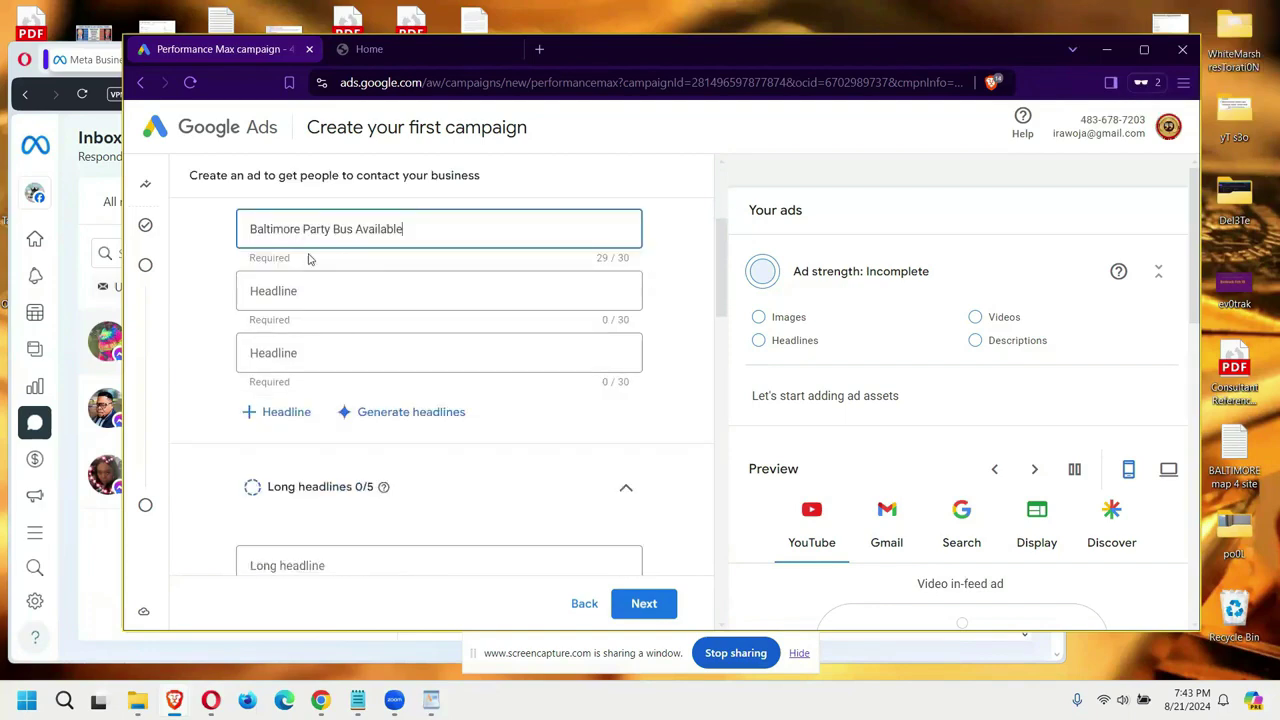
left_click(374, 289)
type("10% Off All Future Trips")
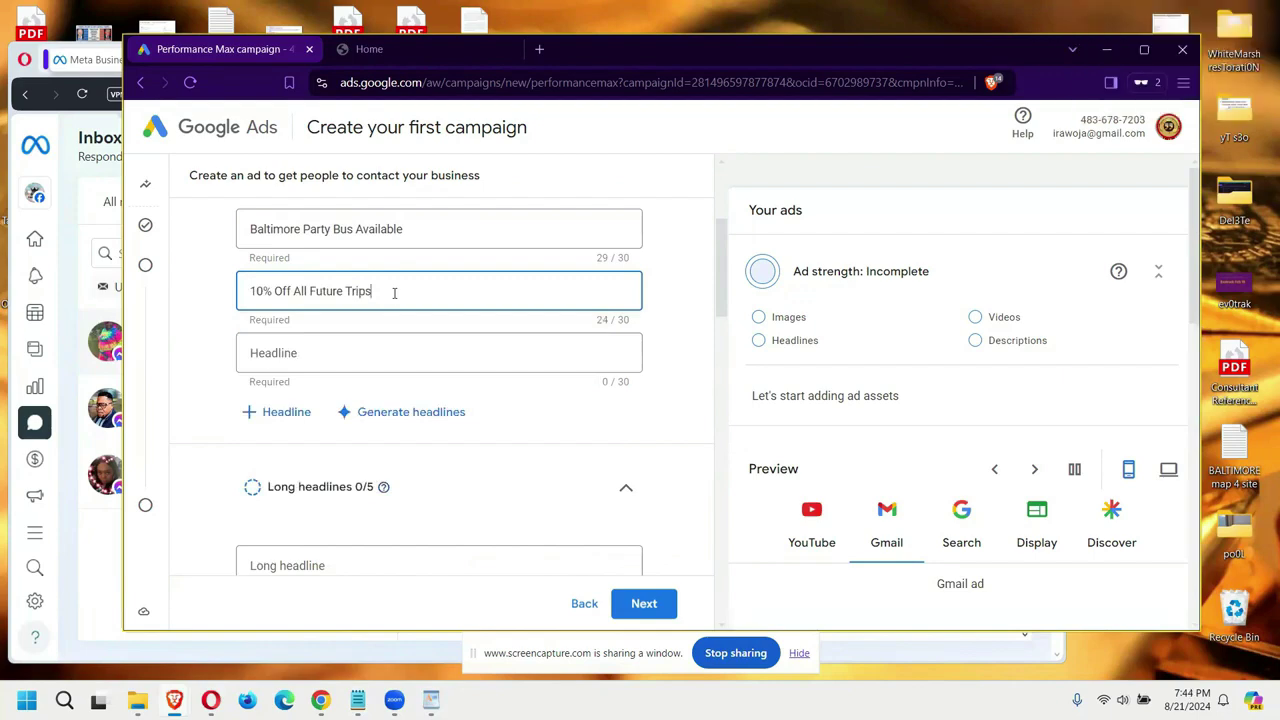
left_click(356, 356)
type("Pa")
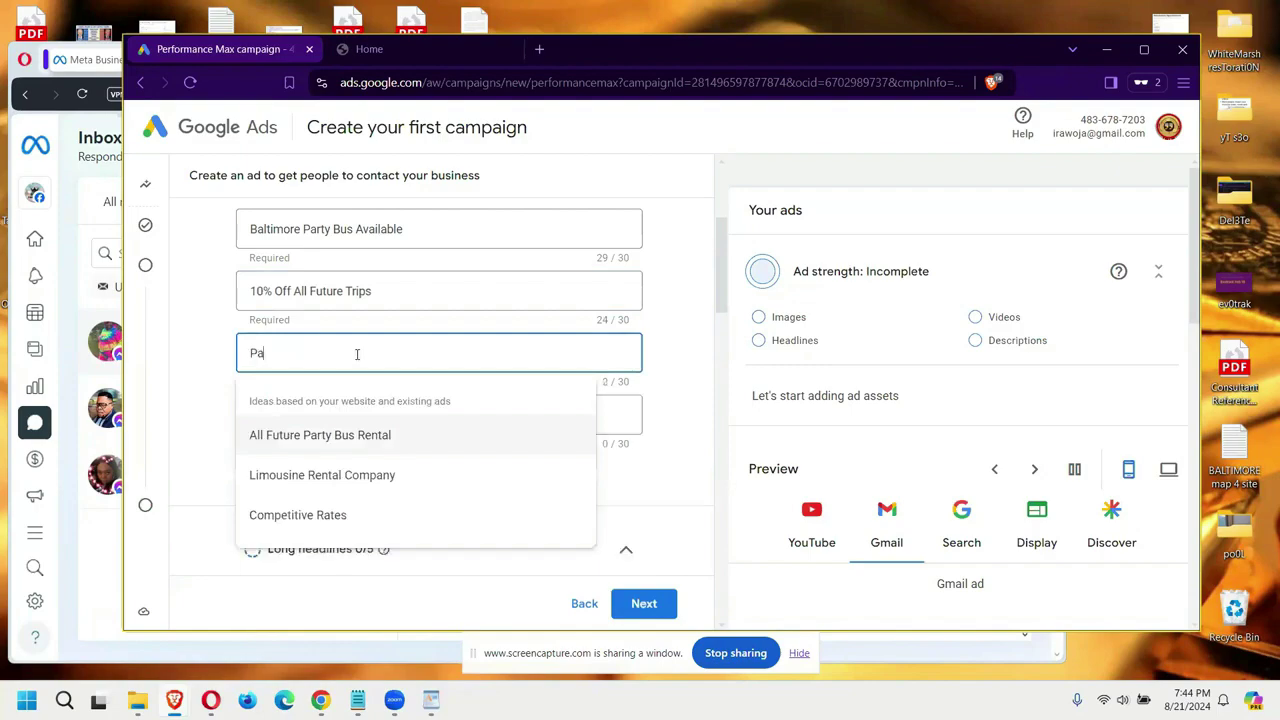
type("rty Bus")
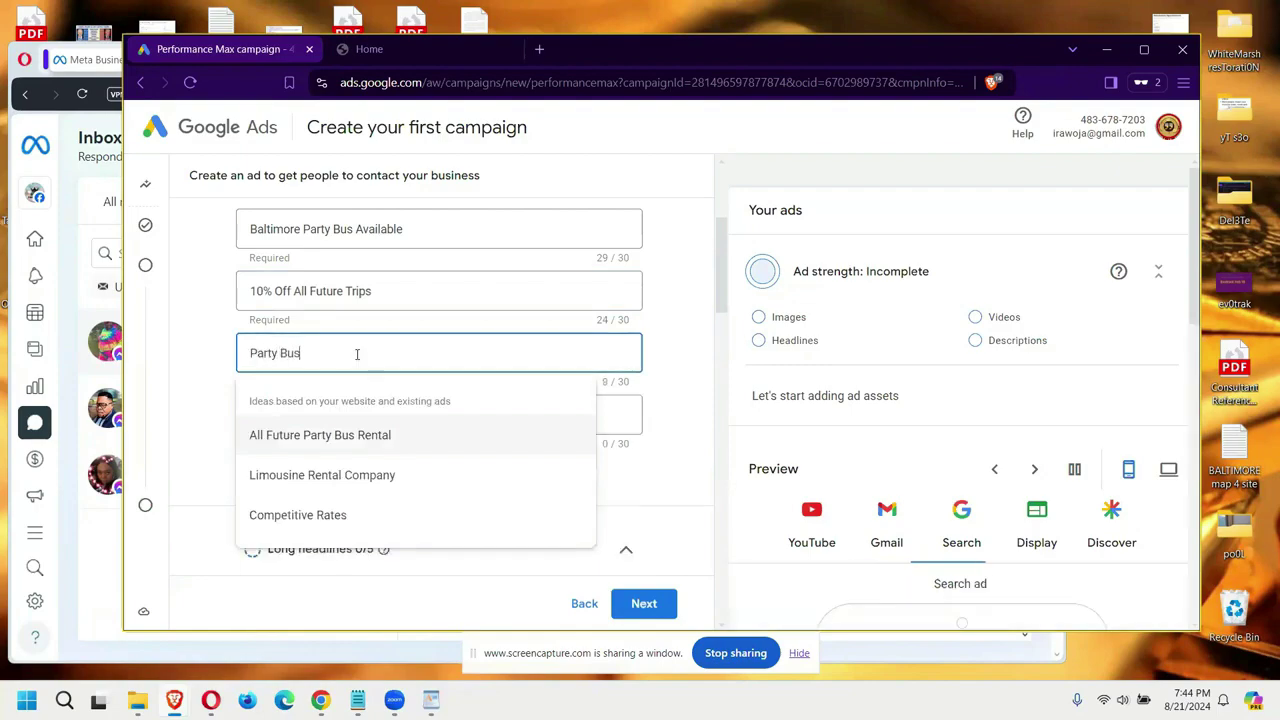
type(" Includes ")
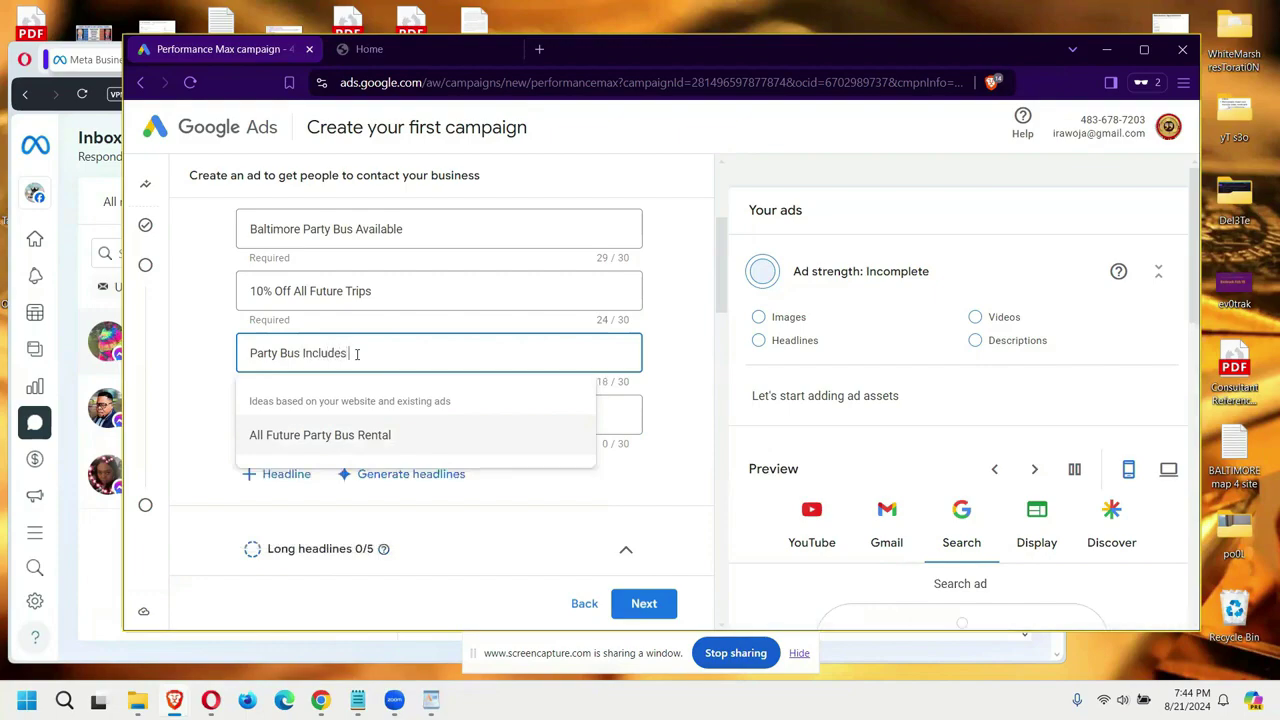
type("Vacation")
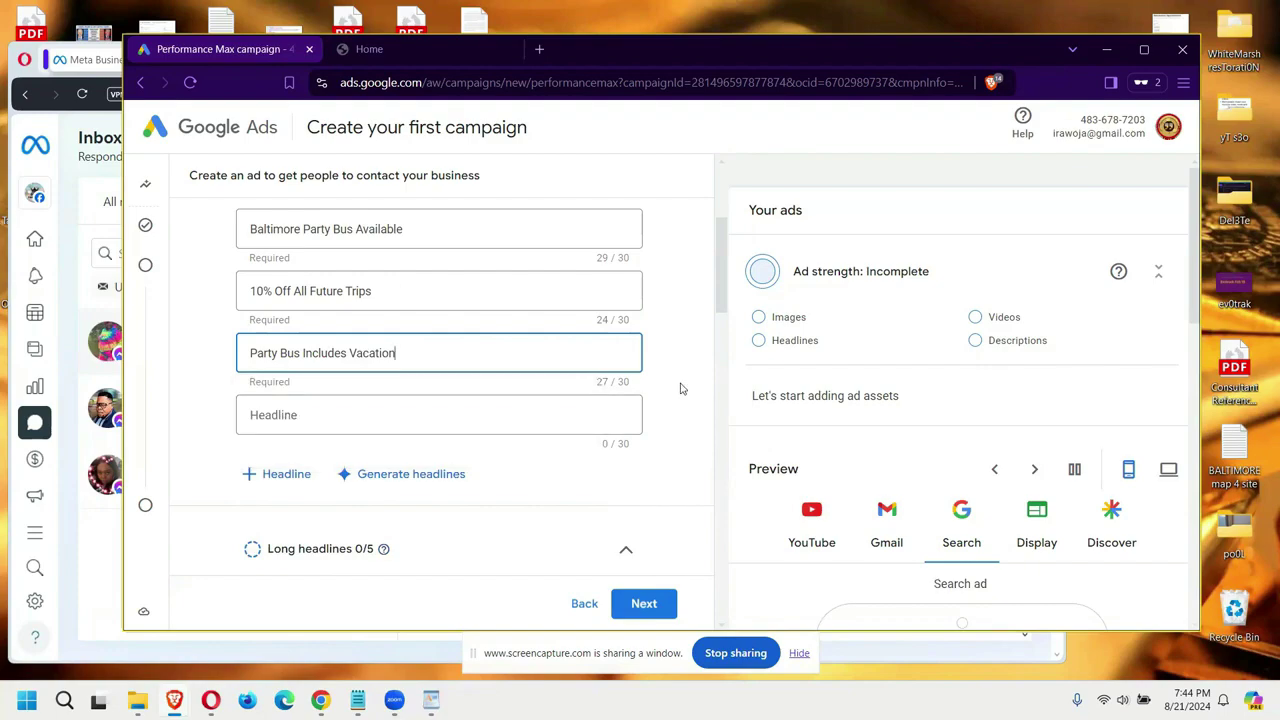
Step: Write the fourth headline as '$300 Food Voucher Included', trimmed to fit 30 characters
key("Tab")
type("300 Restaurant Voucher Include")
left_click_drag(416, 414, 378, 414)
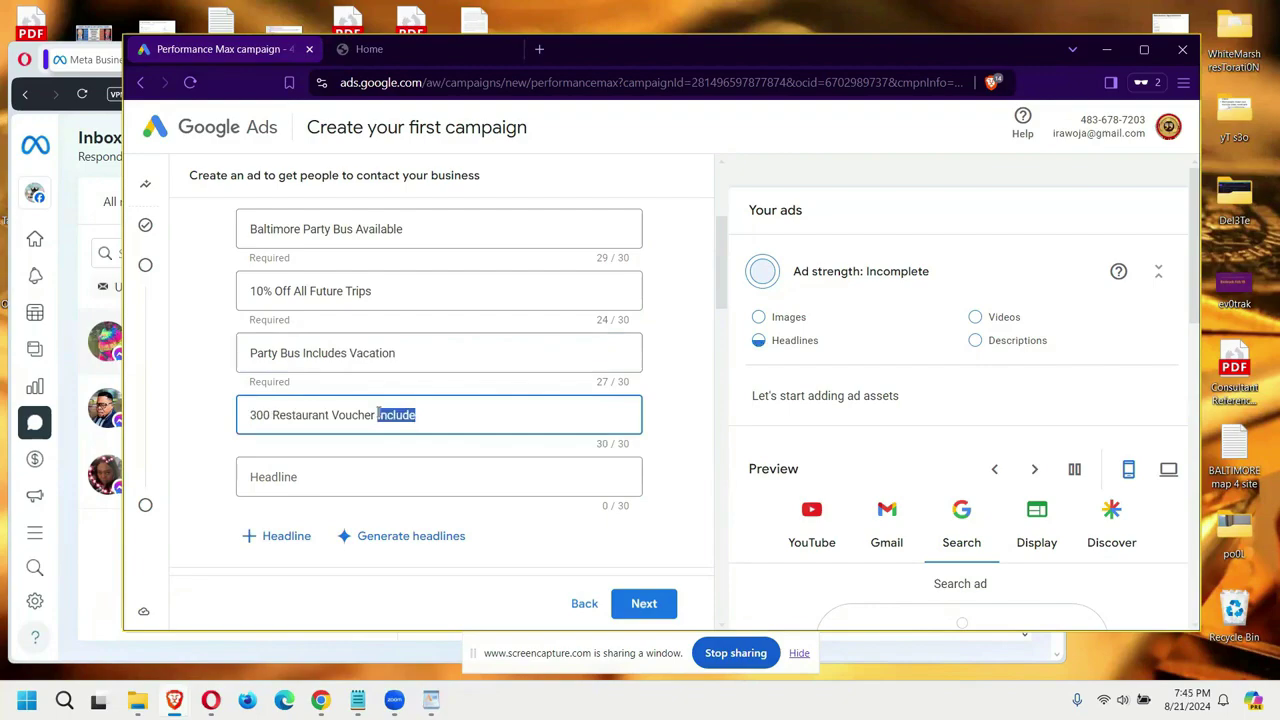
left_click(439, 417)
type("s")
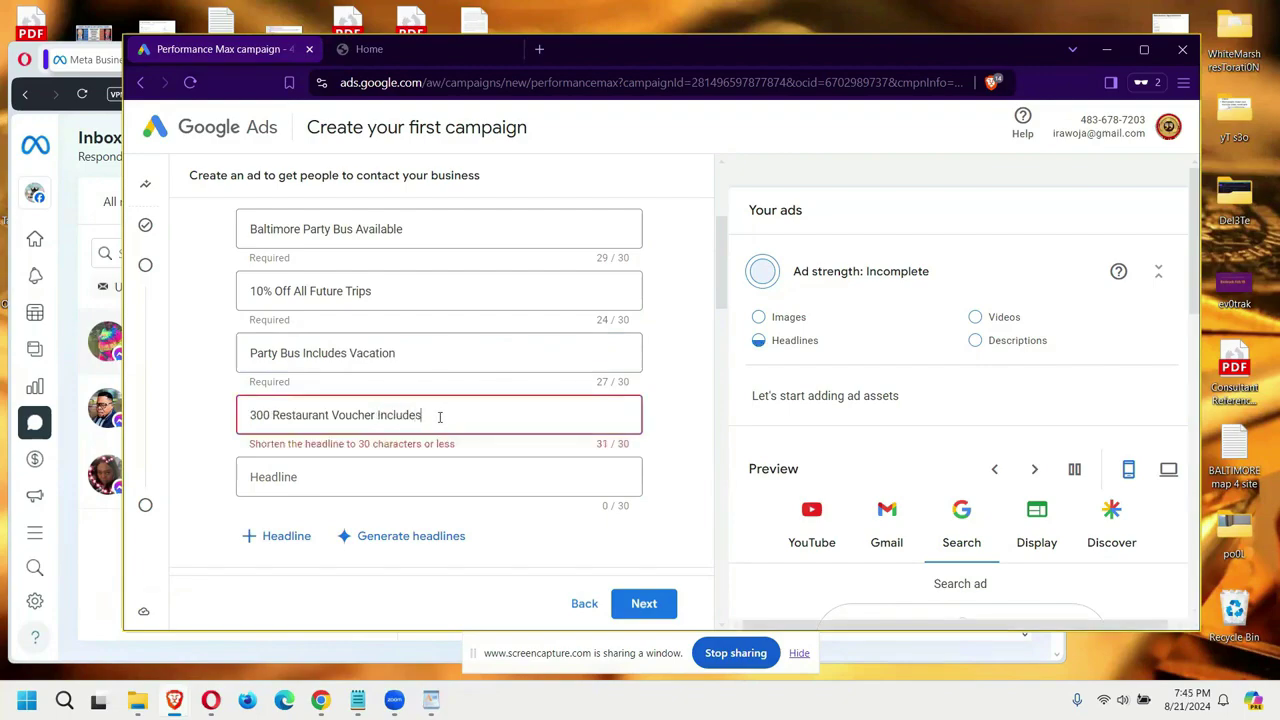
key("BackSpace")
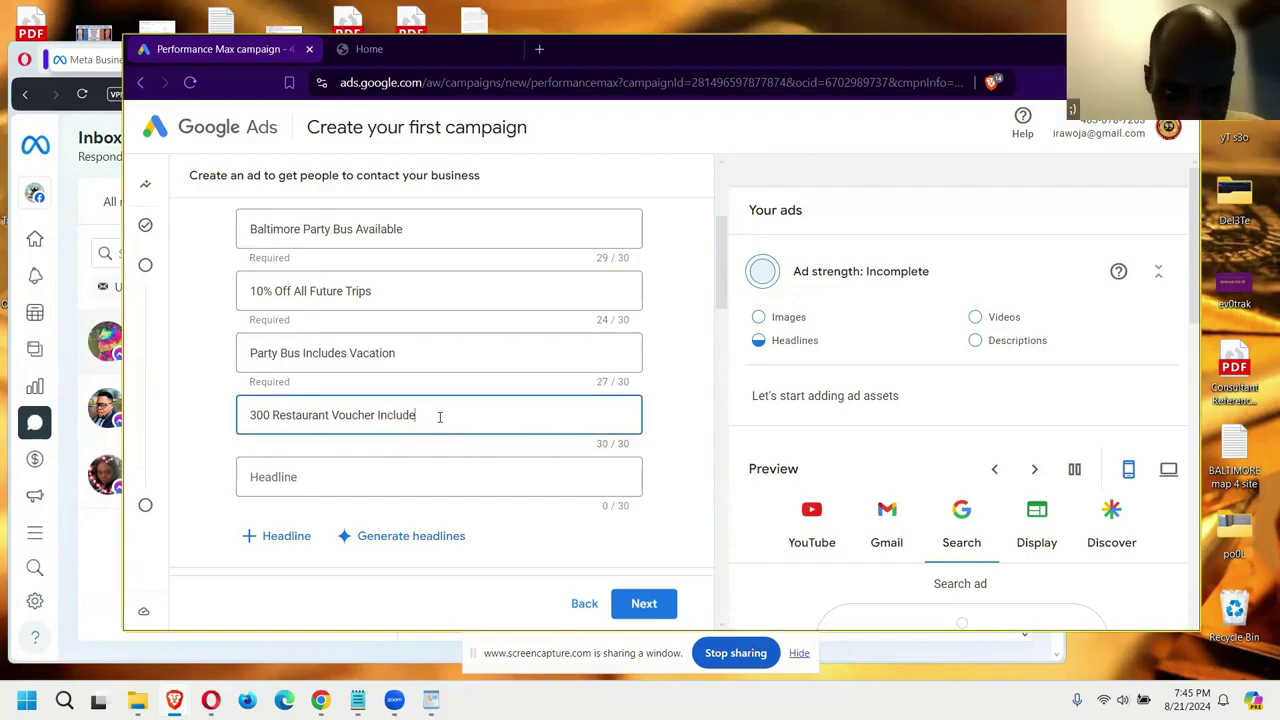
key("BackSpace")
key("BackSpace")
key("BackSpace")
key("BackSpace")
key("BackSpace")
key("BackSpace")
key("BackSpace")
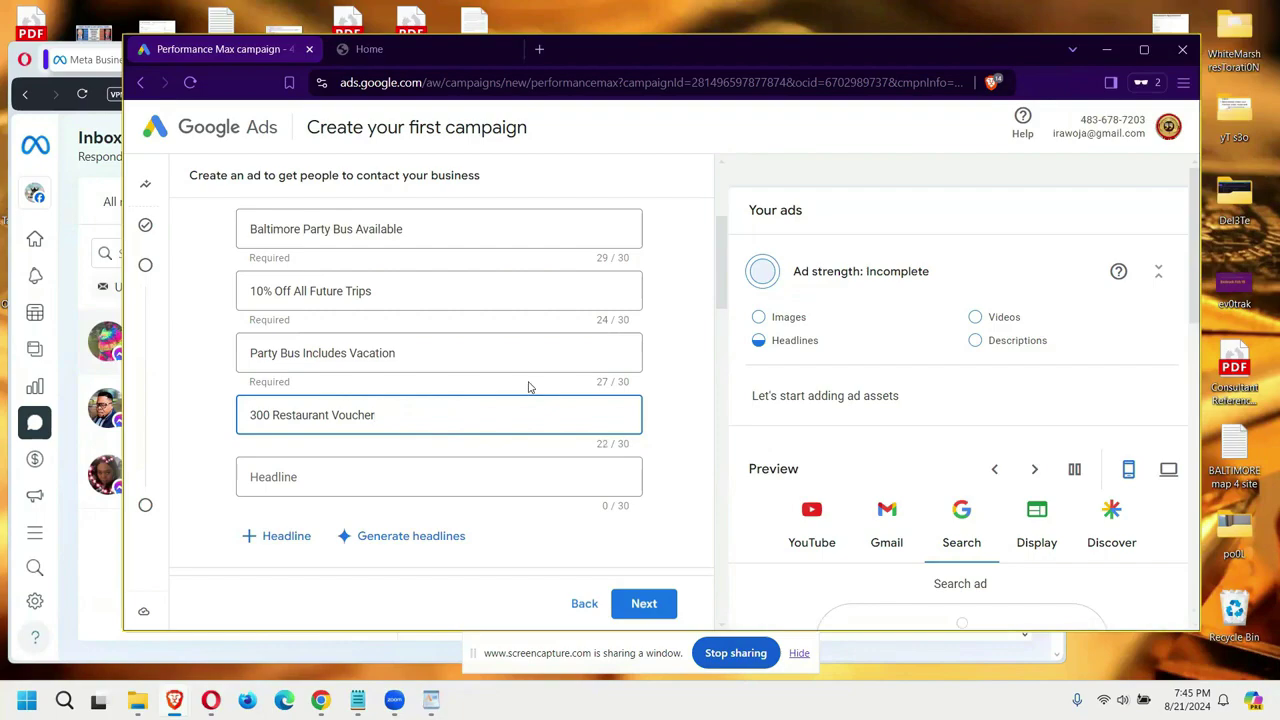
key("ctrl+z")
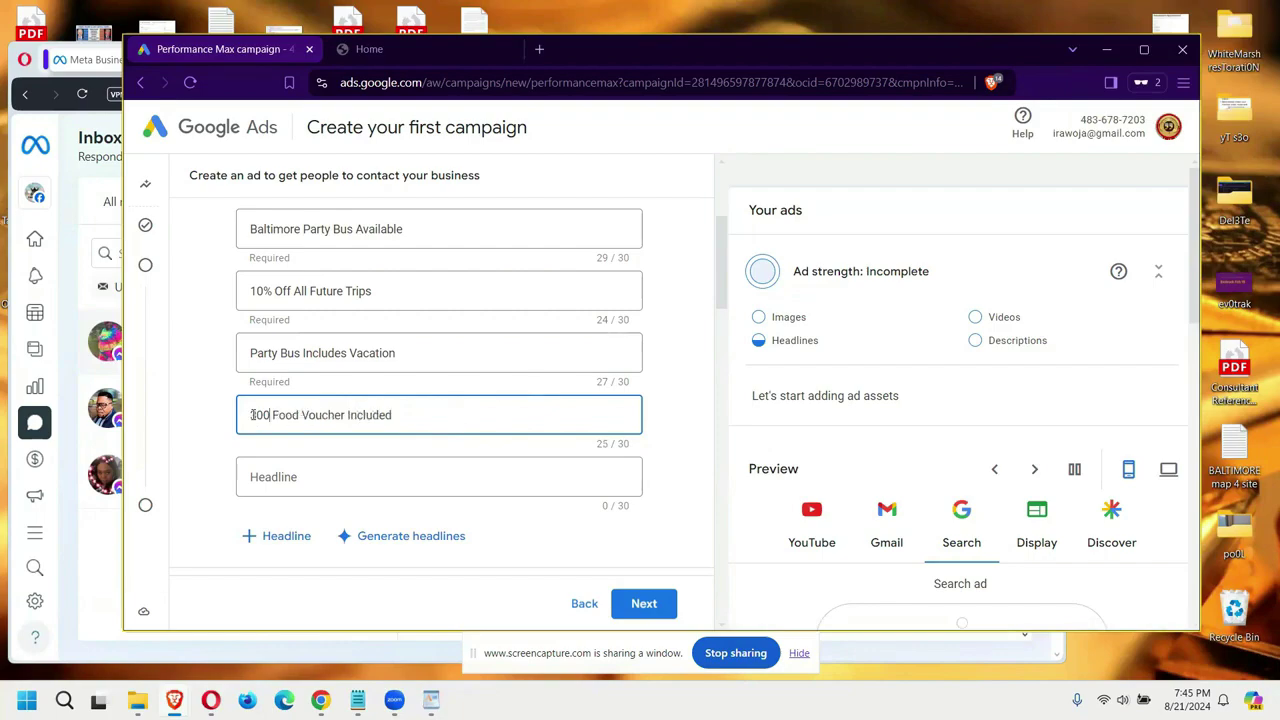
left_click(252, 414)
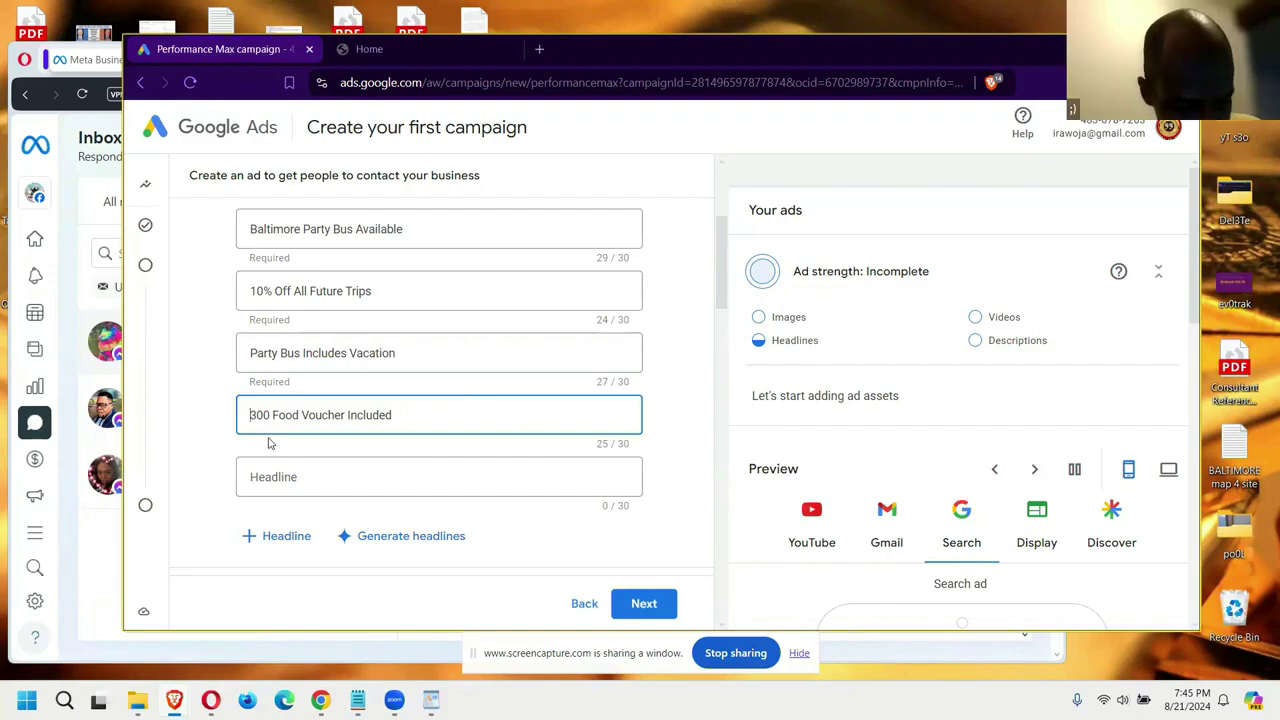
type("$")
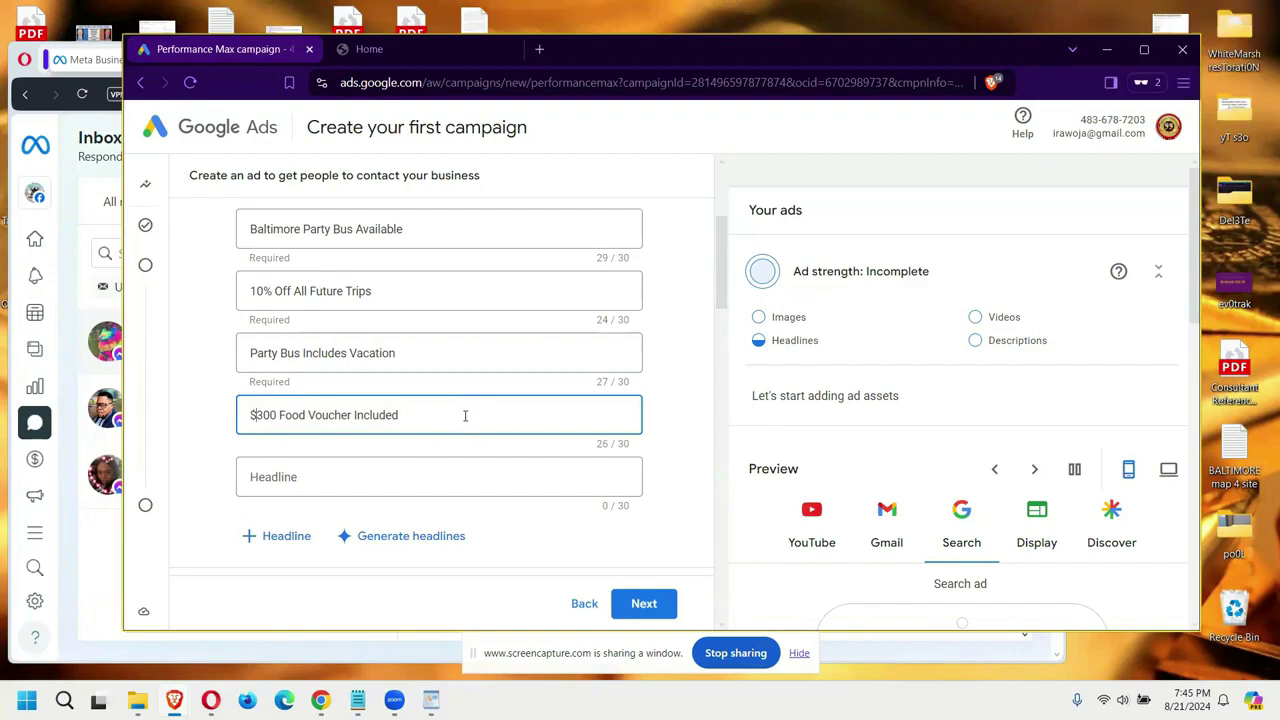
Step: Add headlines 'See Your Party Bus' and 'Book Your Party Bus onsite'
left_click(398, 477)
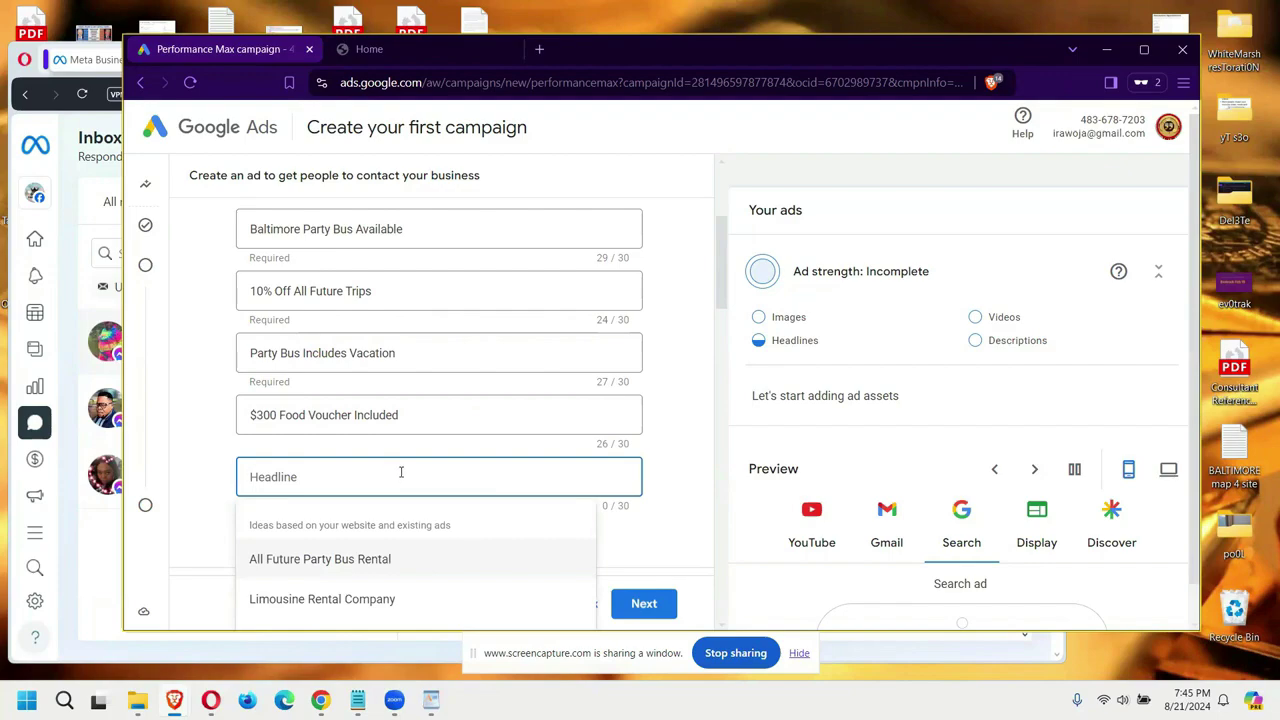
type("See Your Party Bus")
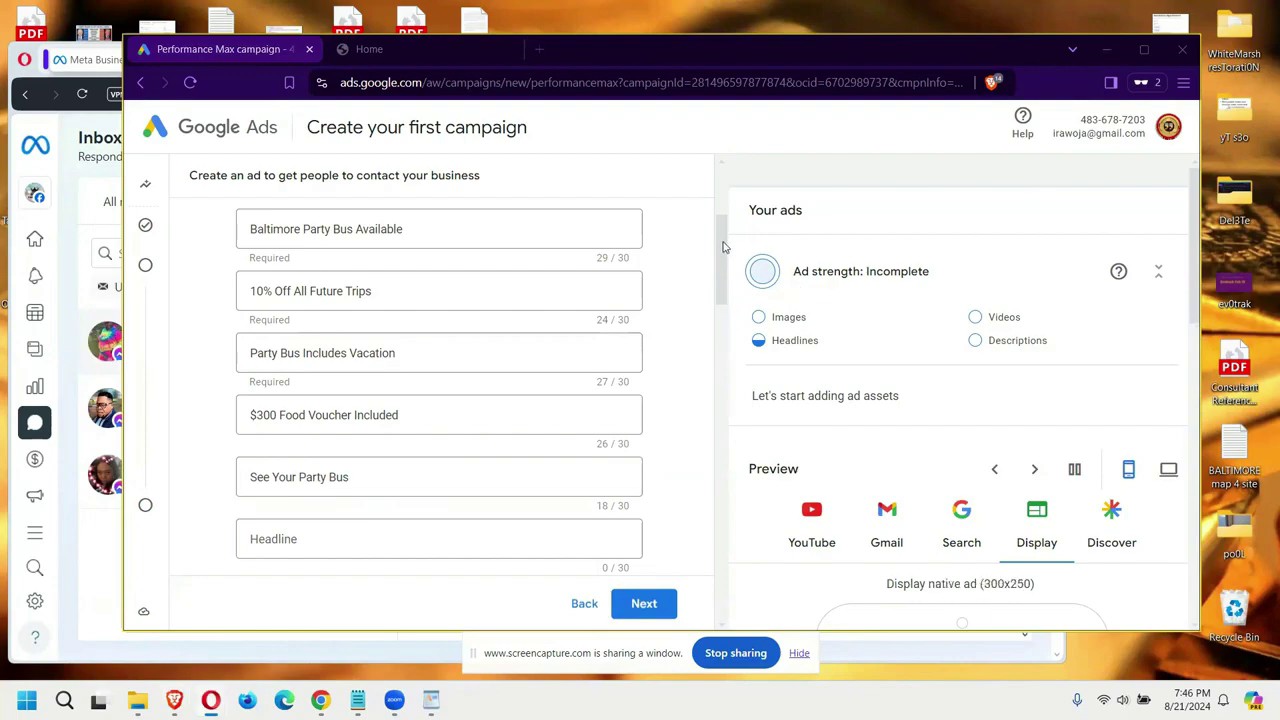
left_click_drag(724, 247, 729, 291)
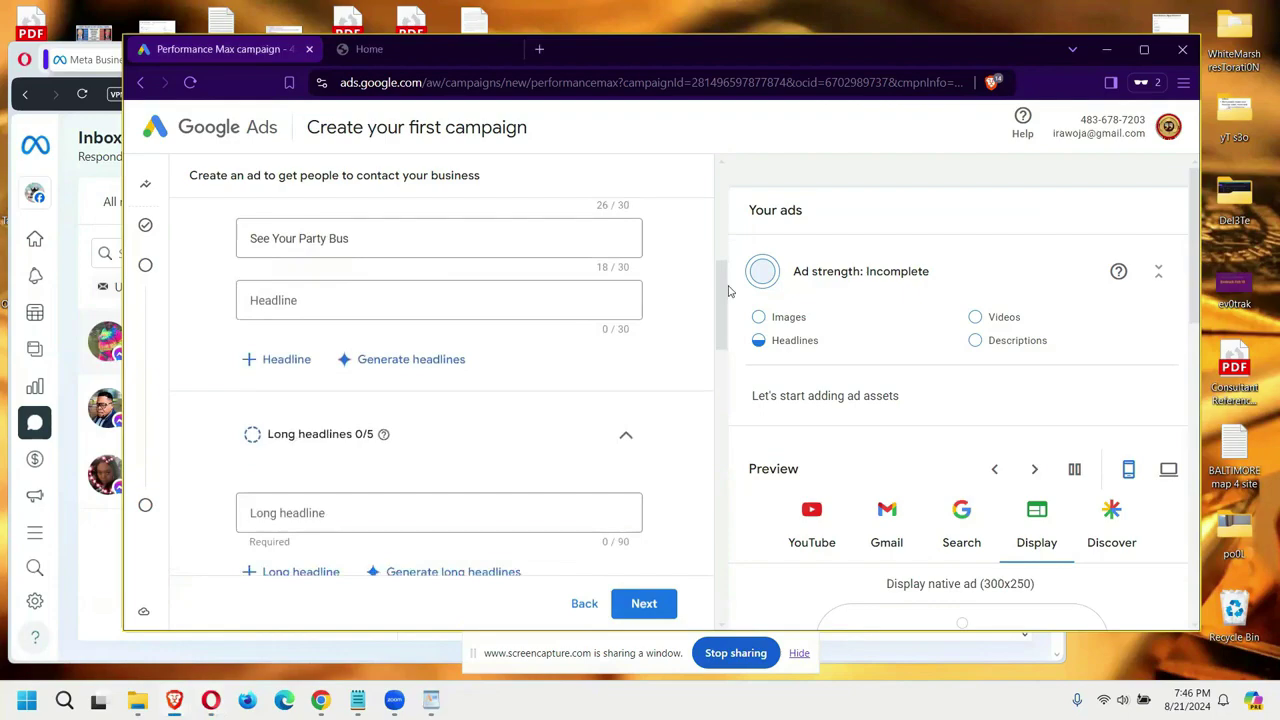
left_click_drag(729, 291, 729, 241)
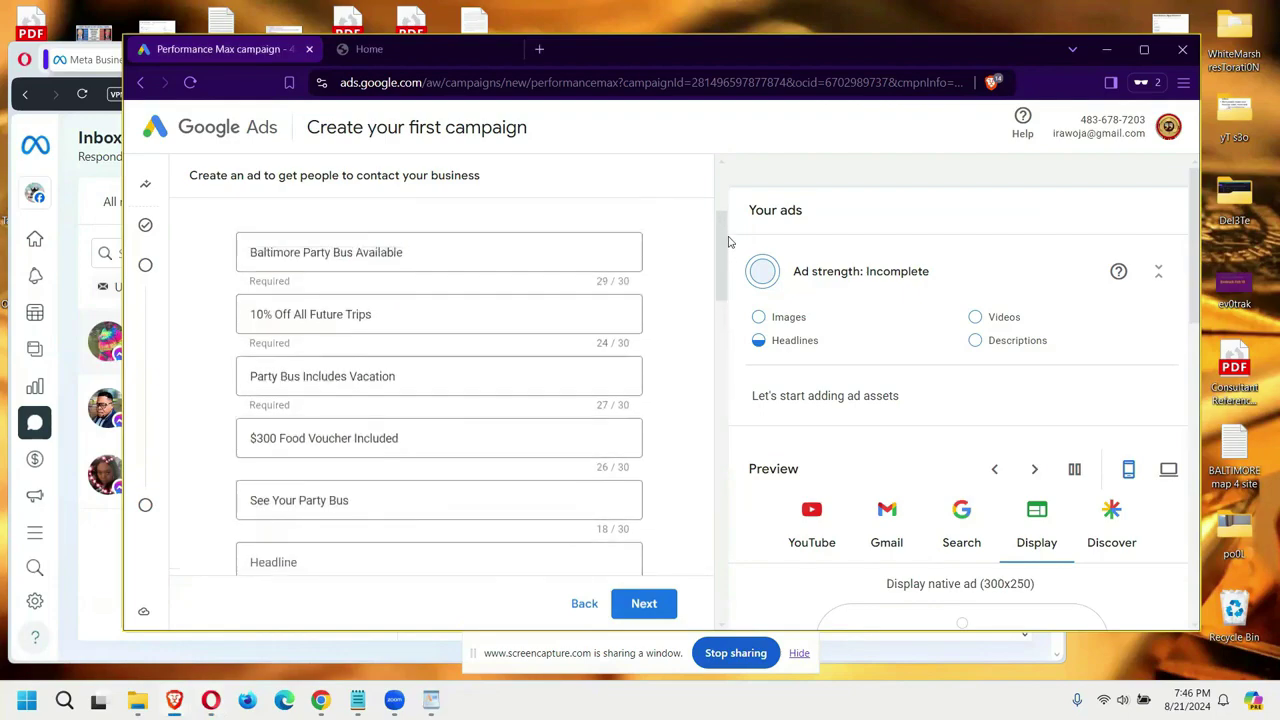
left_click(598, 262)
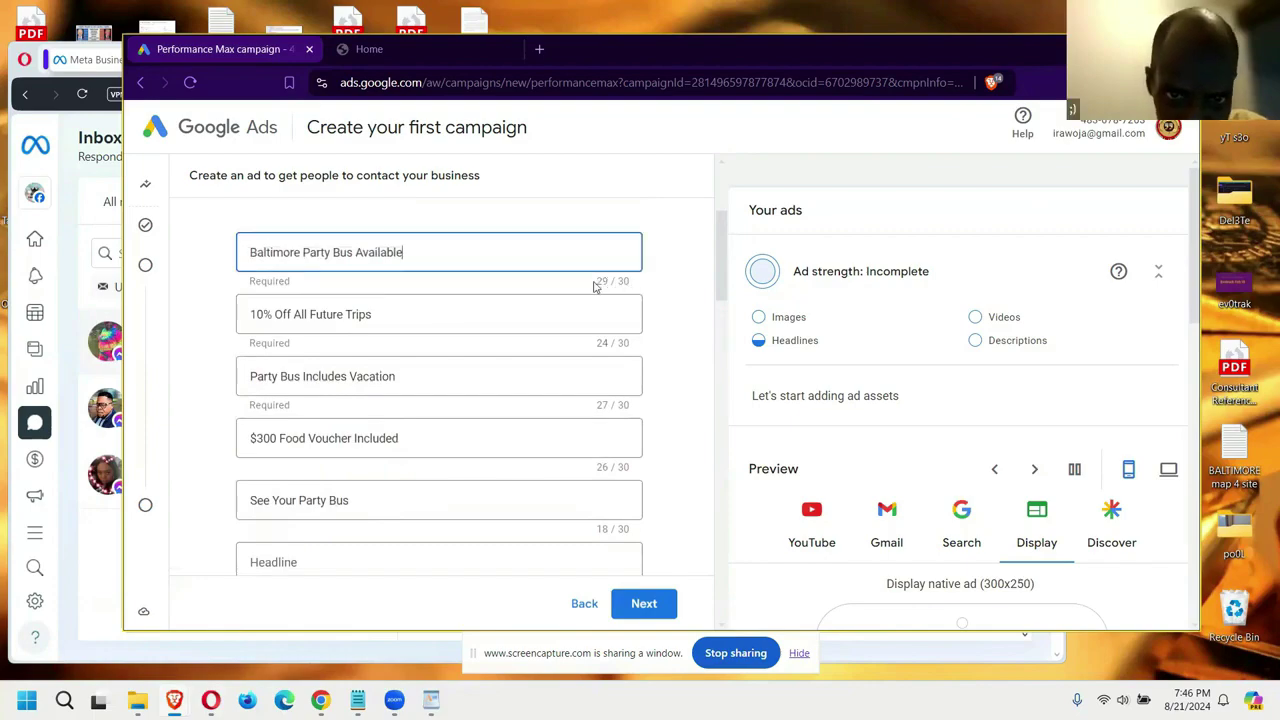
scroll(640, 290, "down", 2)
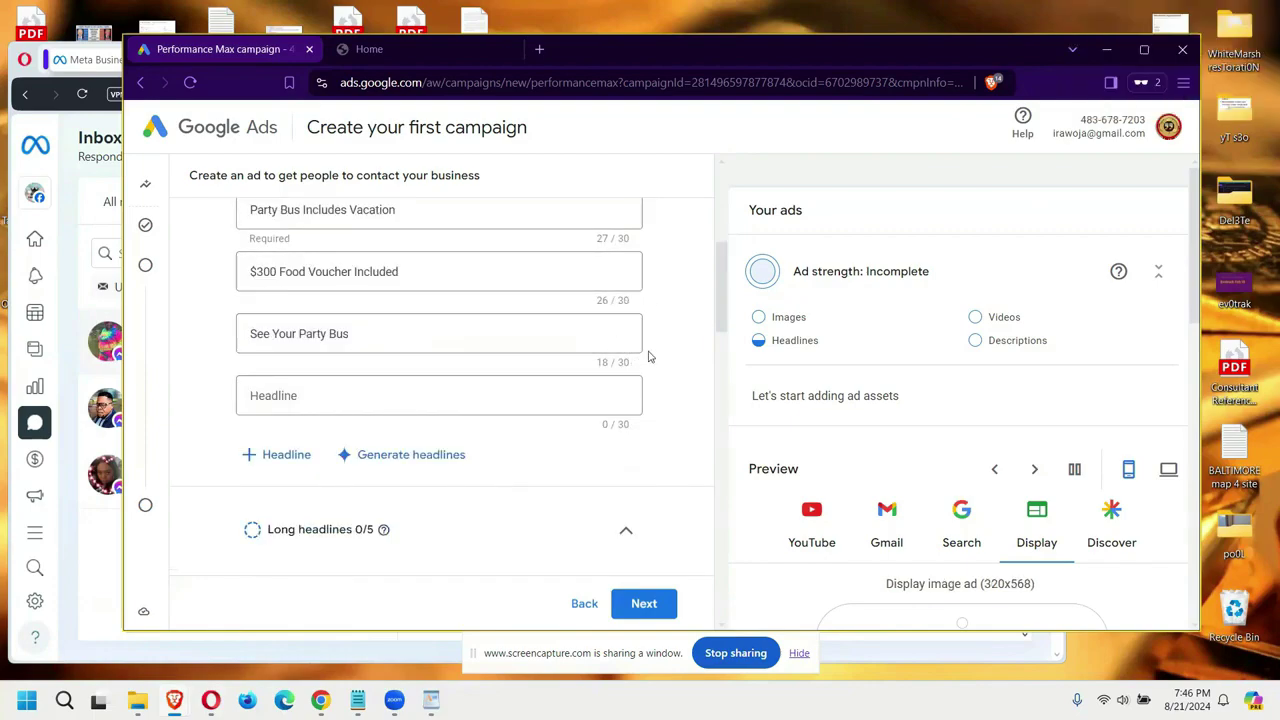
left_click(408, 396)
type("Book Your")
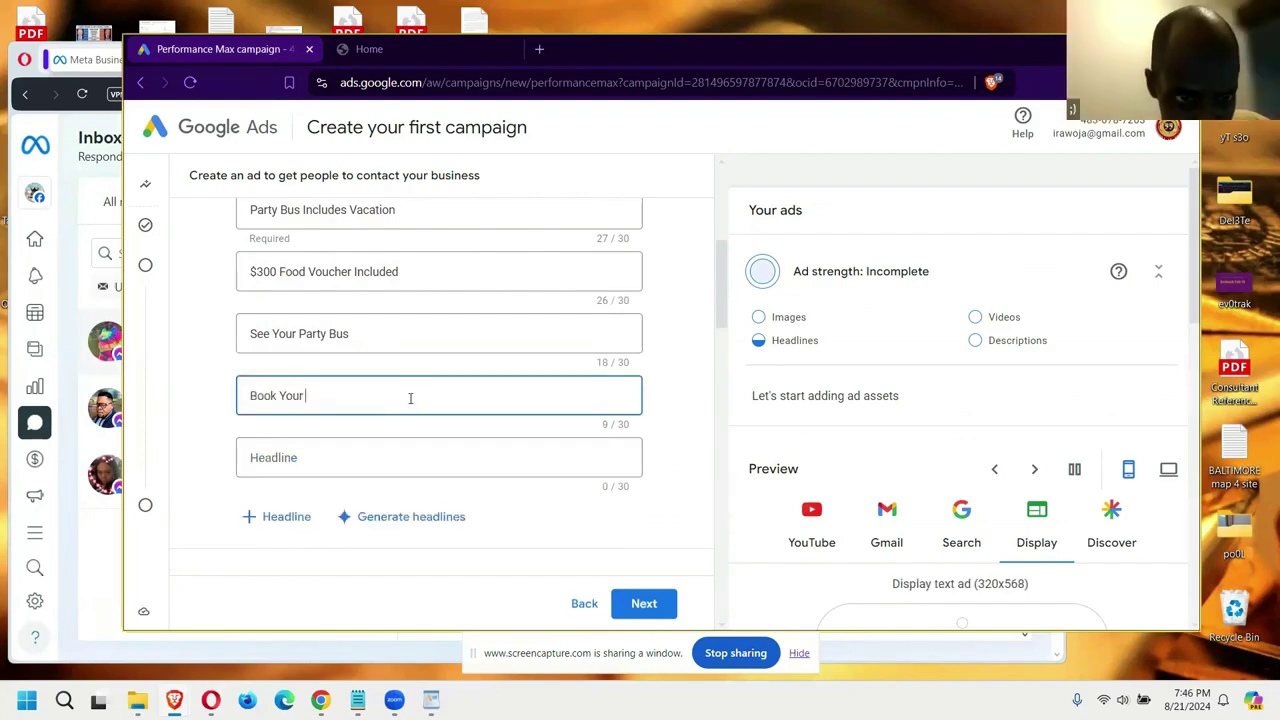
type("P")
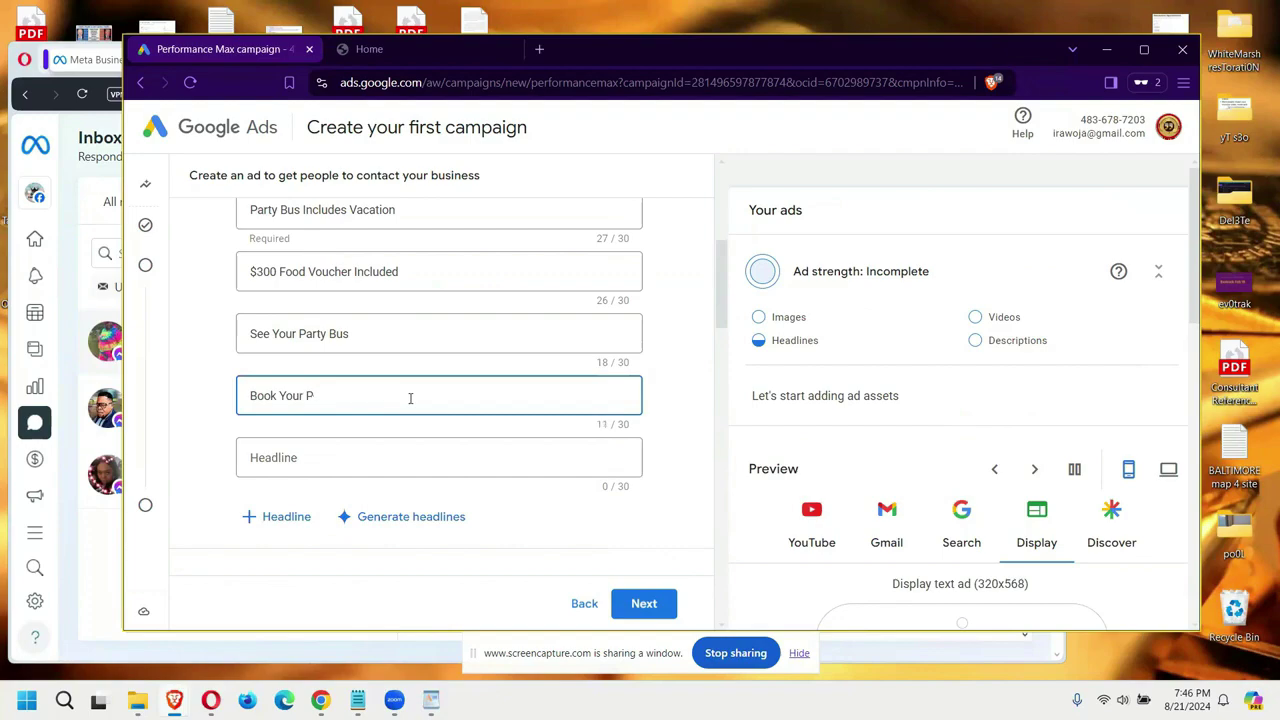
type("arty B")
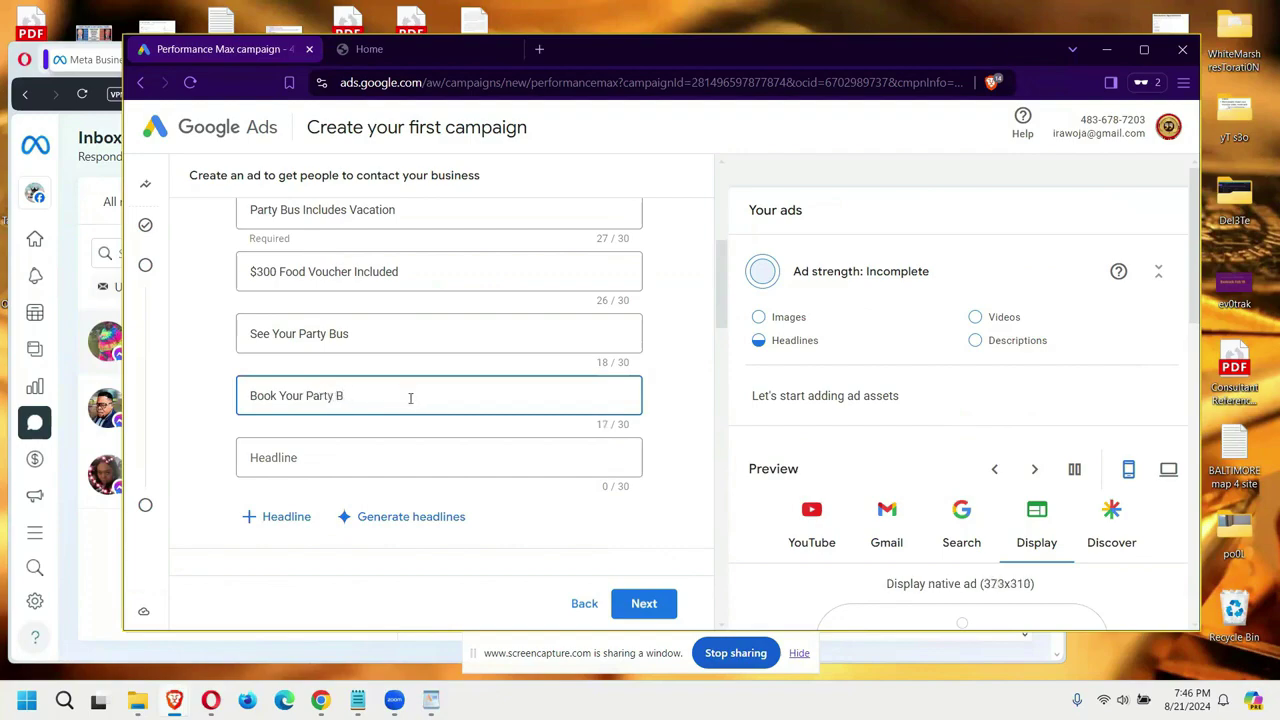
type("us")
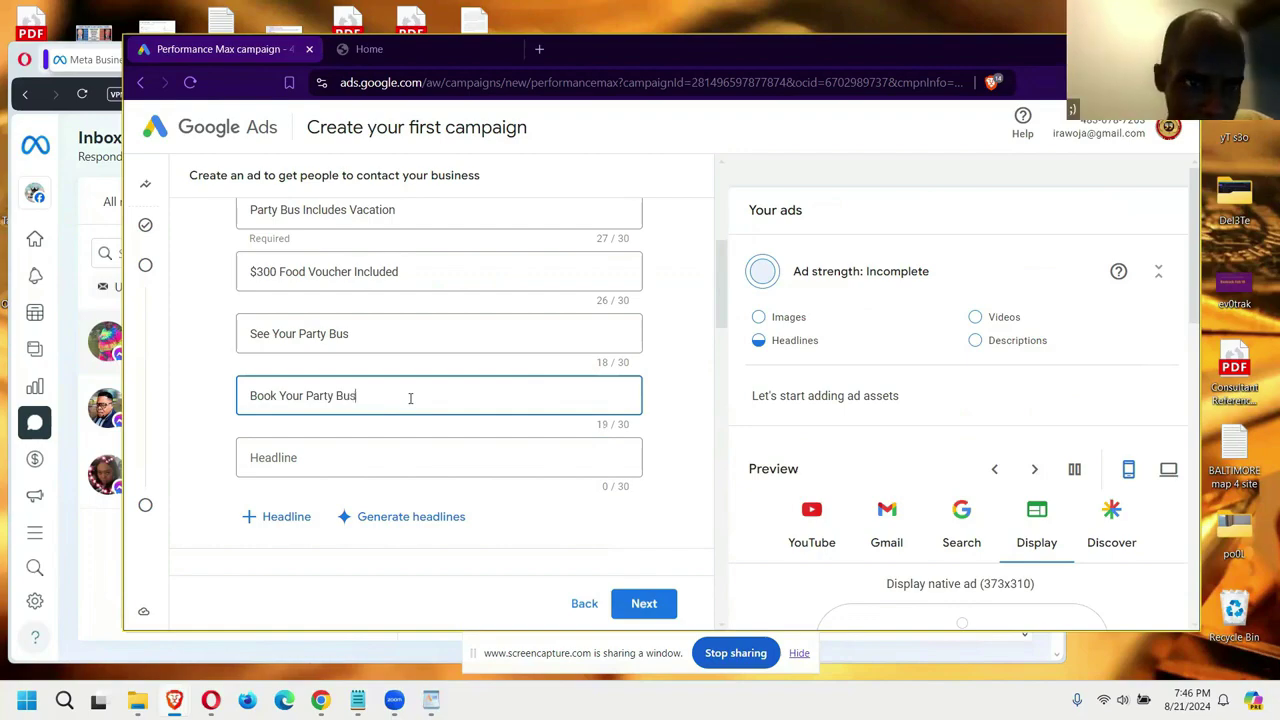
type(" o")
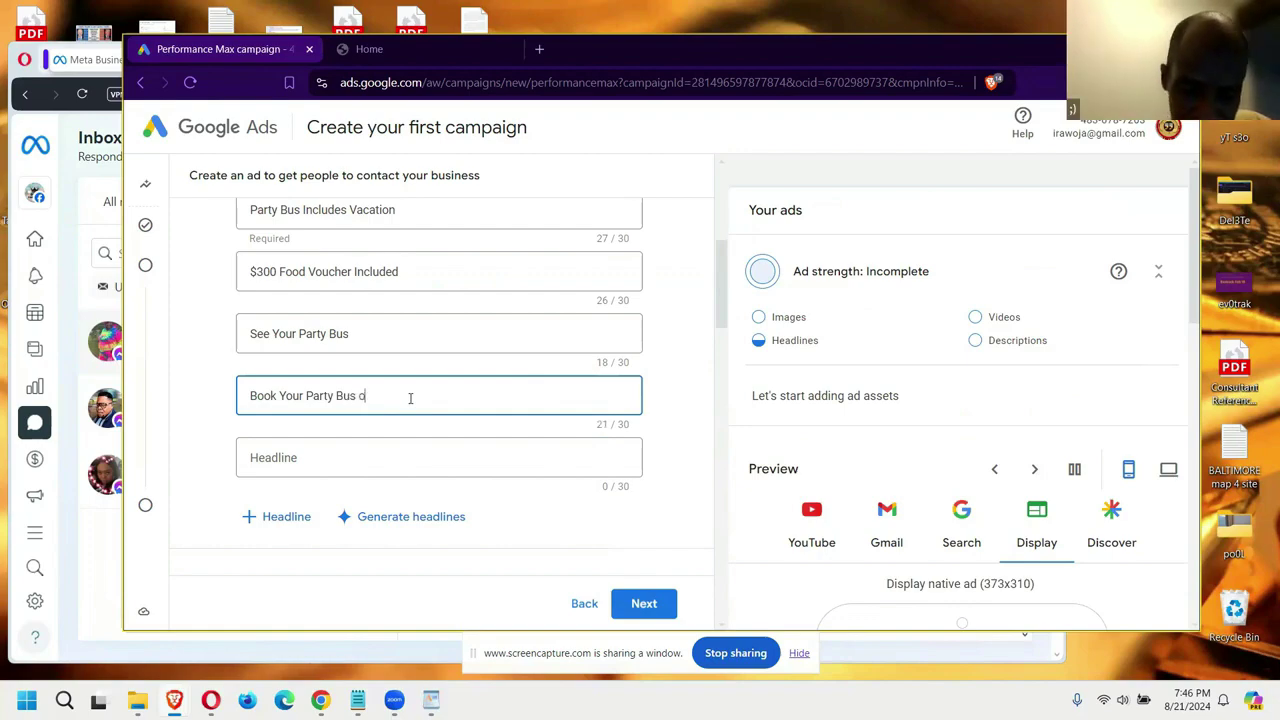
type("nsite")
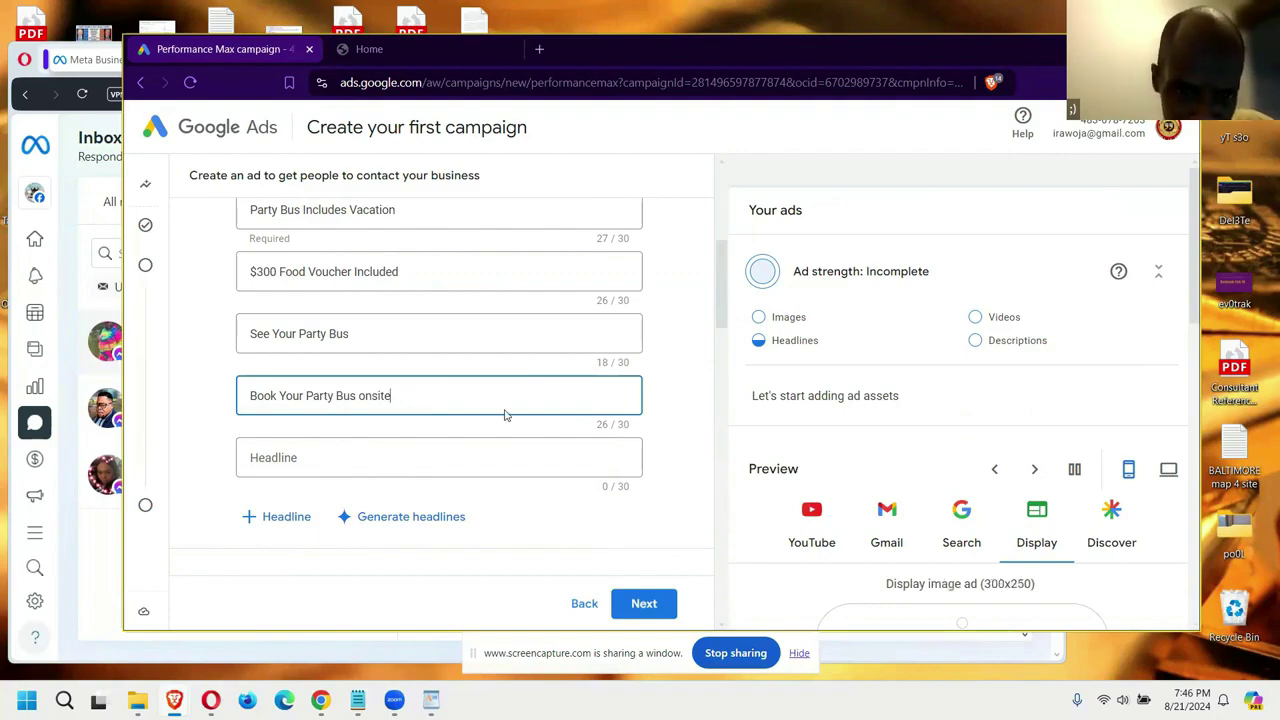
left_click_drag(720, 290, 733, 402)
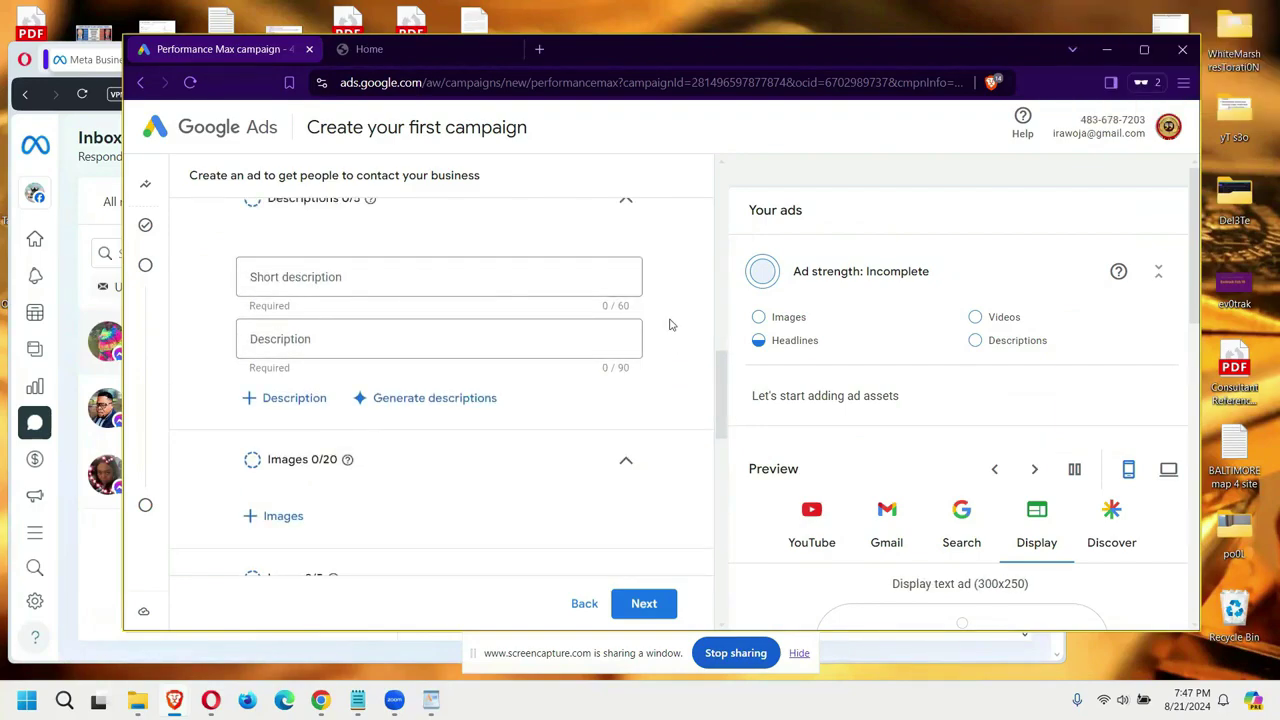
Step: Write the first description: 'Book Your Baltimore Party Bus for 10% Off All Future Trips'
left_click(414, 280)
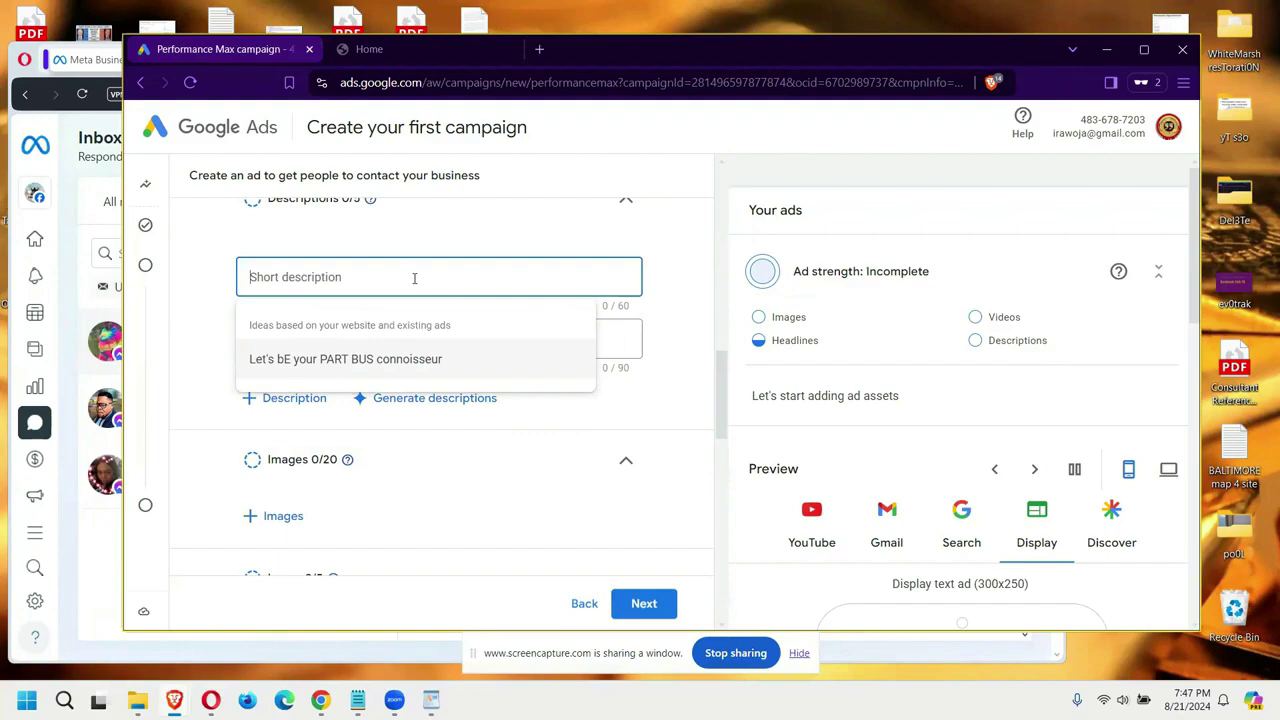
type("Book Yo")
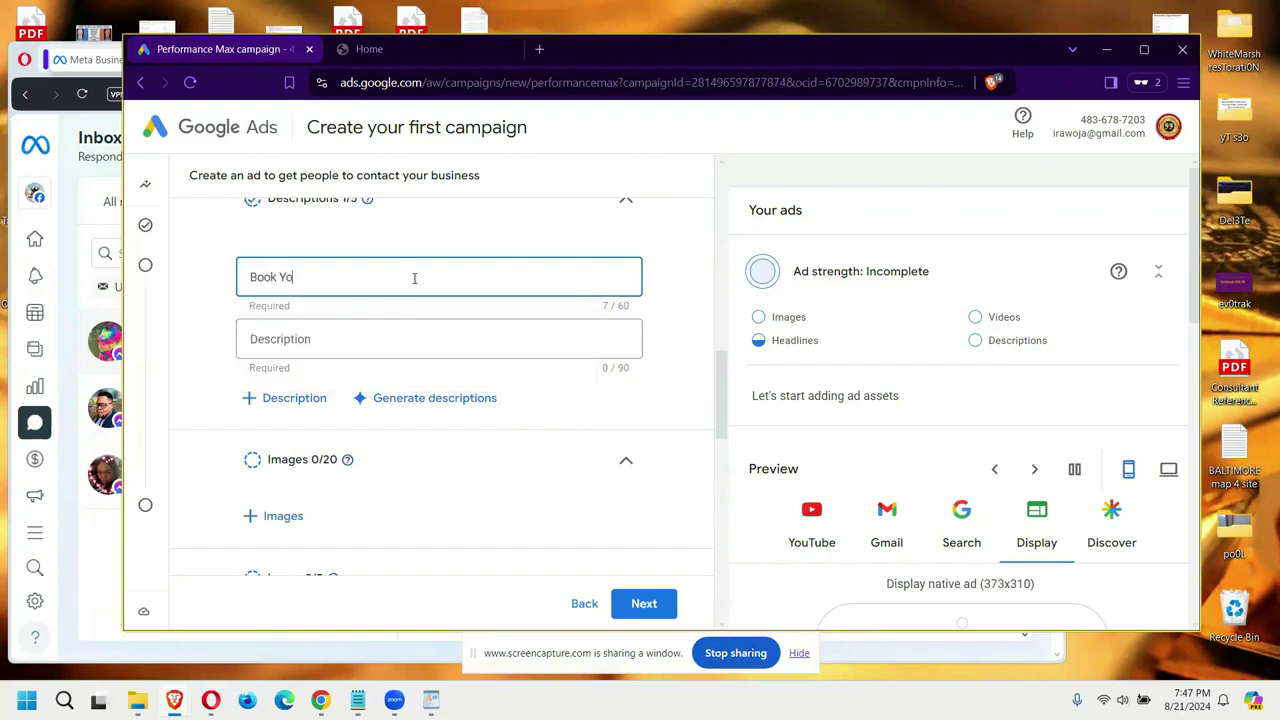
type("ur Baltimore Party Bus")
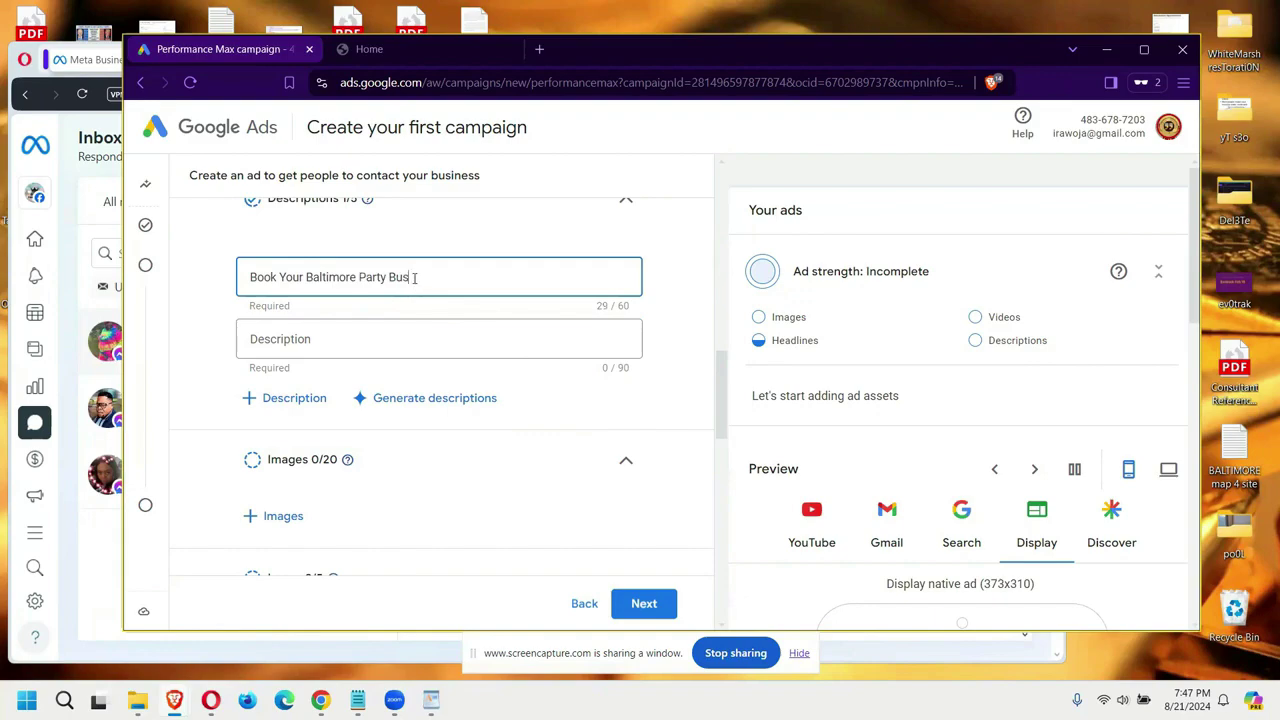
type(" that includes")
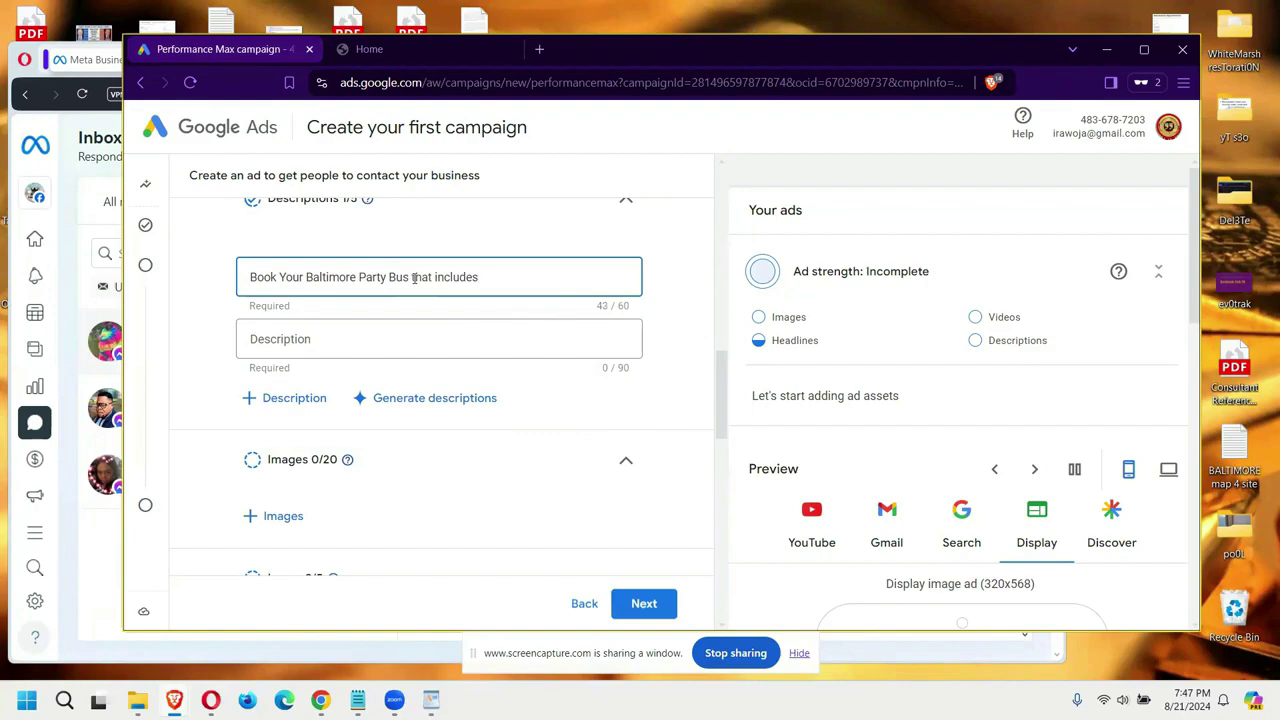
type(" 10% Off All")
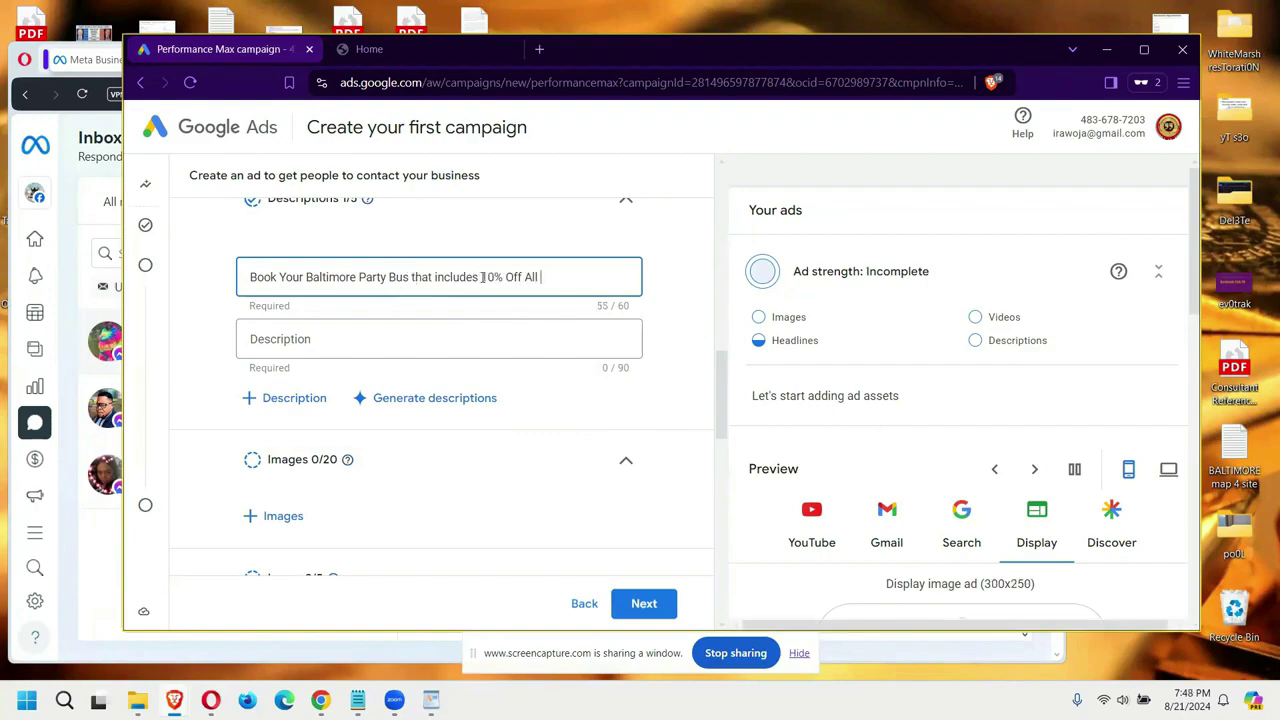
key("BackSpace")
key("BackSpace")
key("BackSpace")
key("BackSpace")
key("BackSpace")
key("BackSpace")
key("BackSpace")
key("BackSpace")
key("BackSpace")
key("BackSpace")
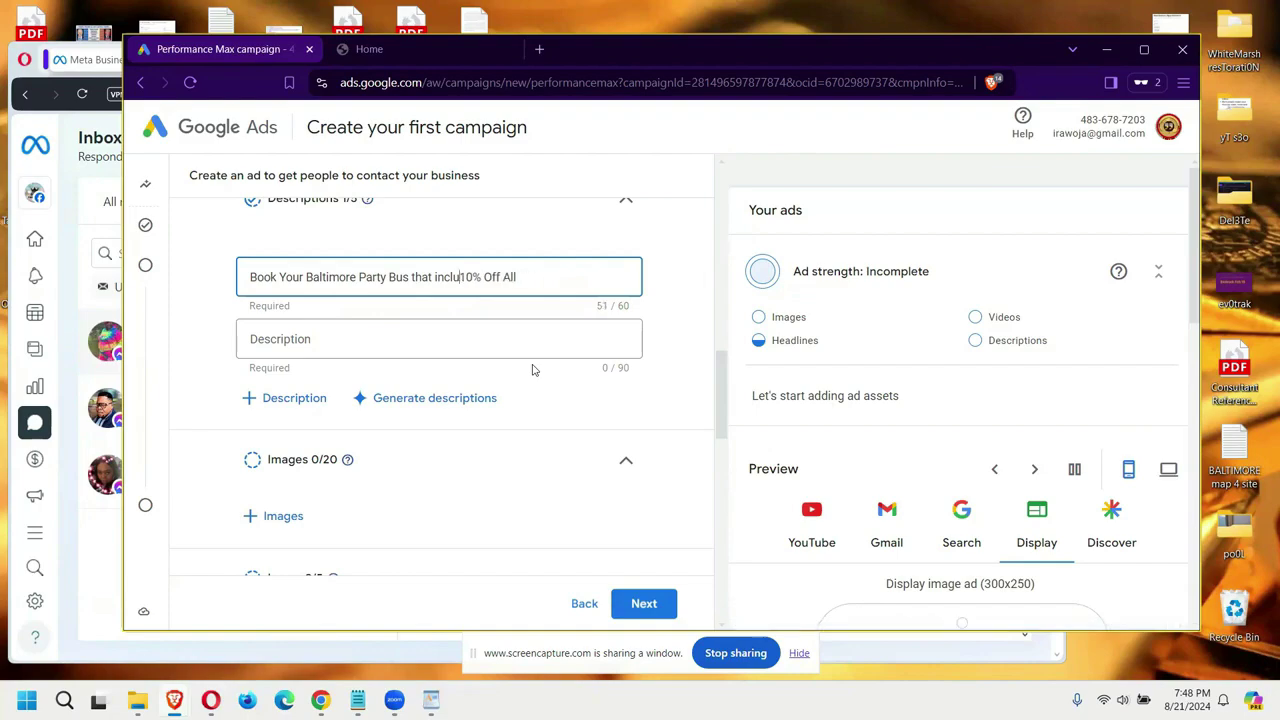
key("BackSpace")
key("BackSpace")
key("BackSpace")
key("BackSpace")
key("BackSpace")
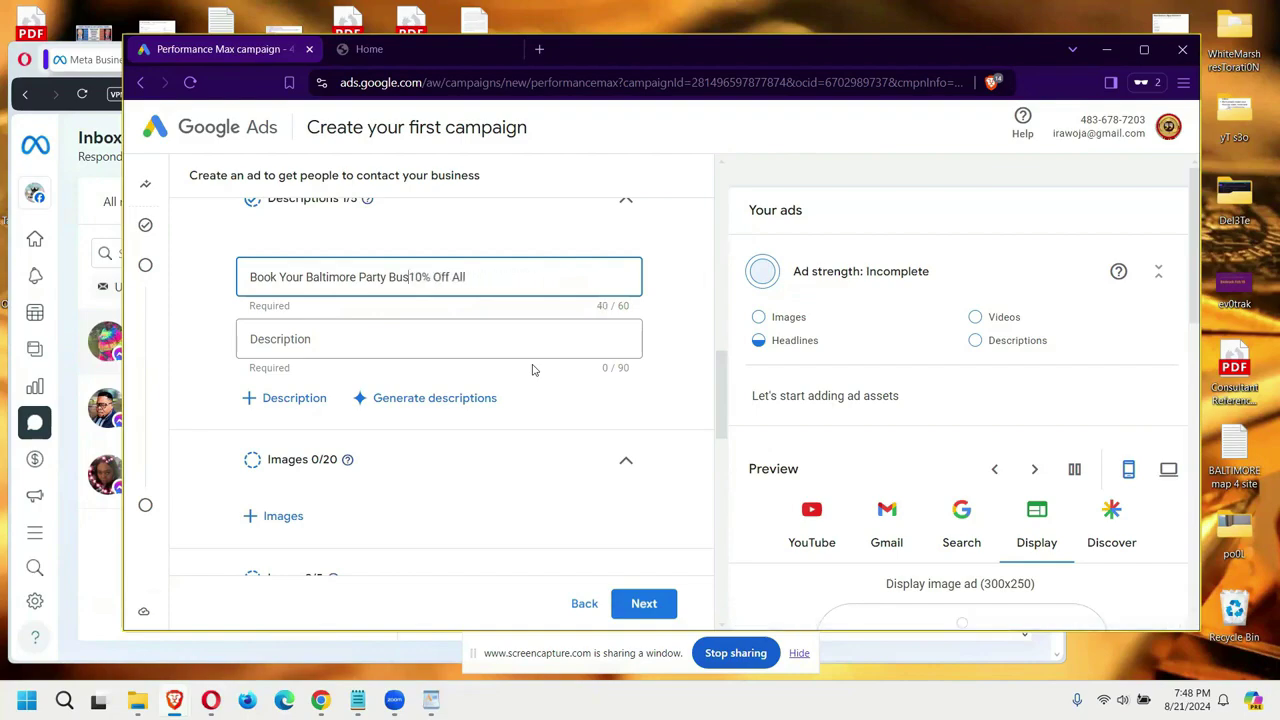
type("for 10%")
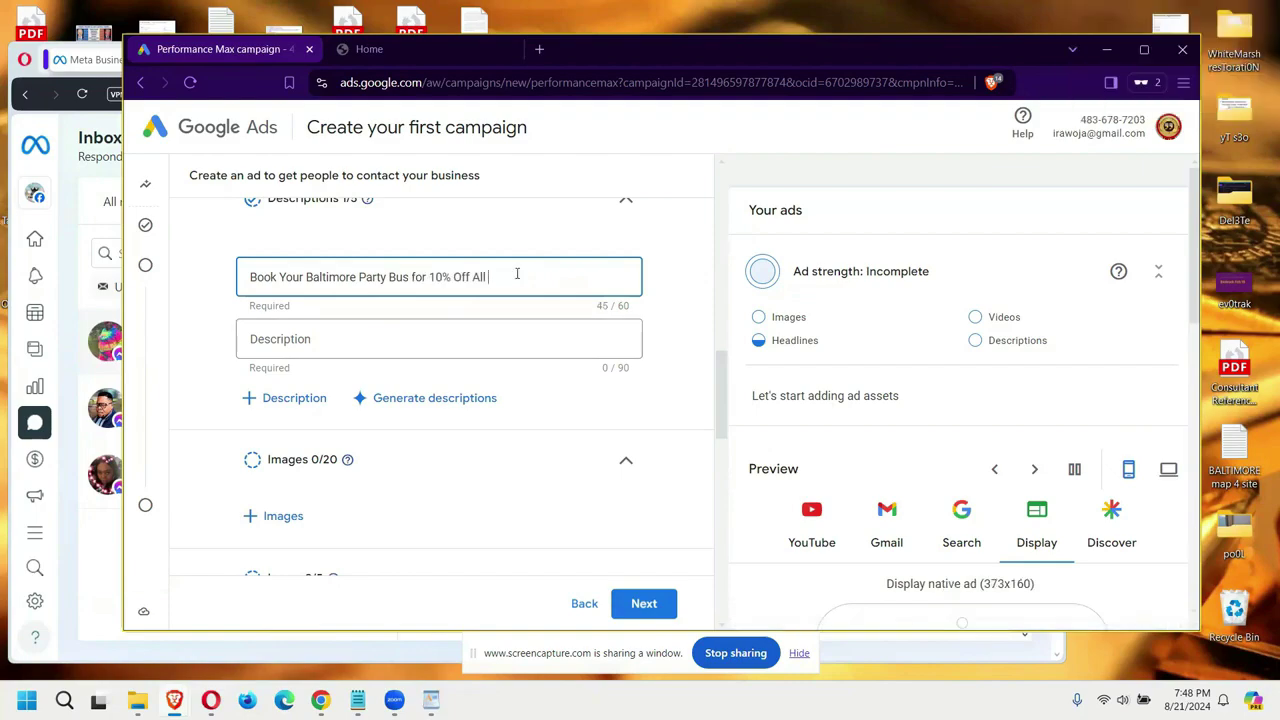
type(" Off All Future Booking")
left_click_drag(588, 278, 525, 277)
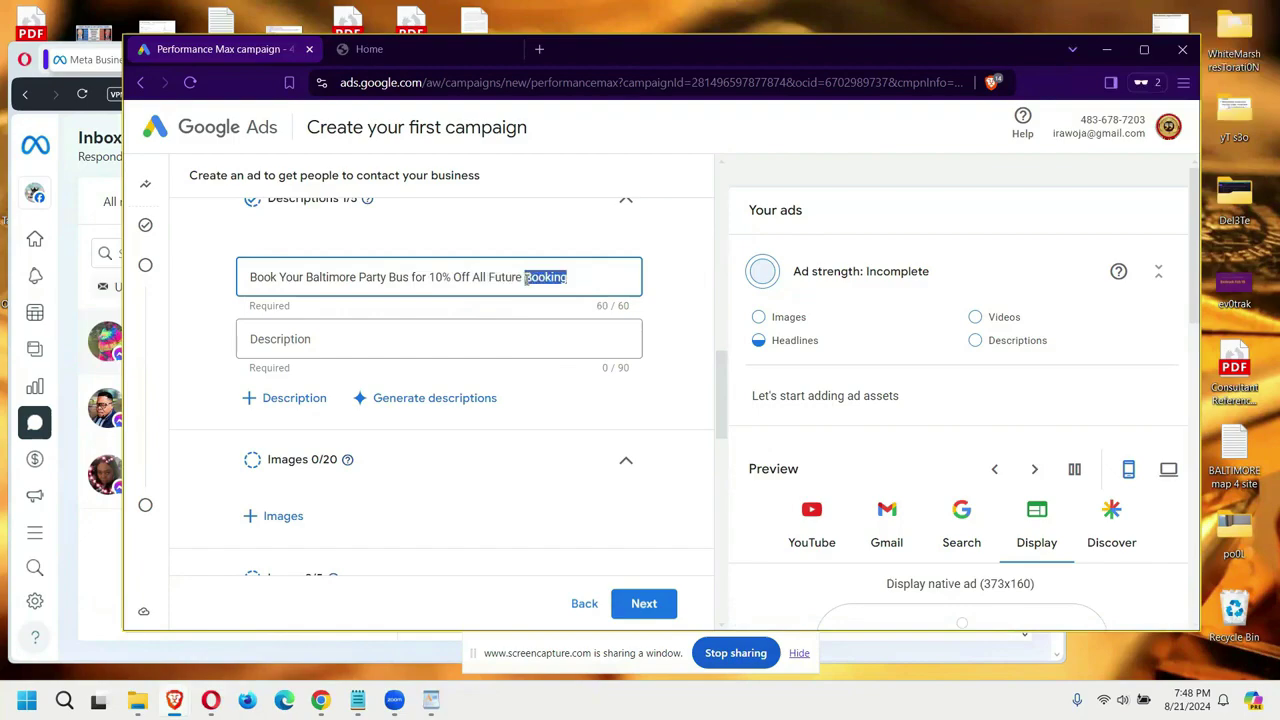
type("Trips")
left_click(398, 338)
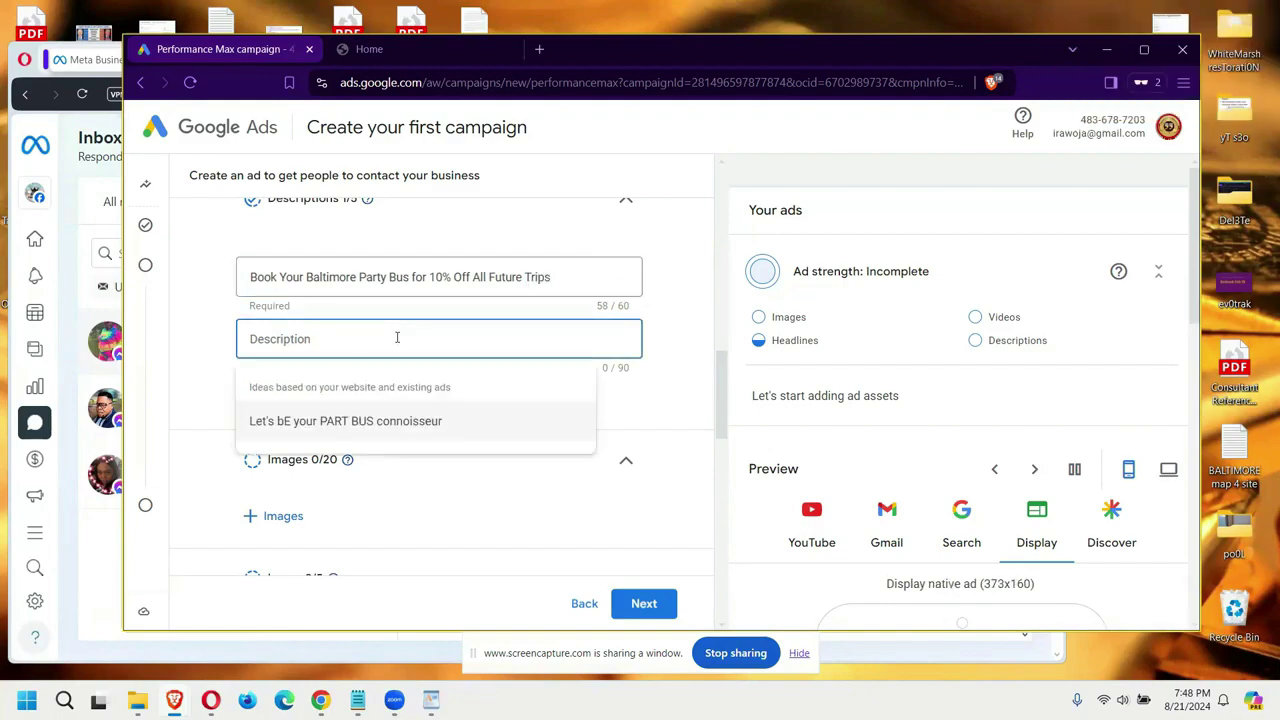
Step: Add descriptions about a $300 restaurant voucher and a complimentary party-bus vacation, fixing 'PArty'
type("Your")
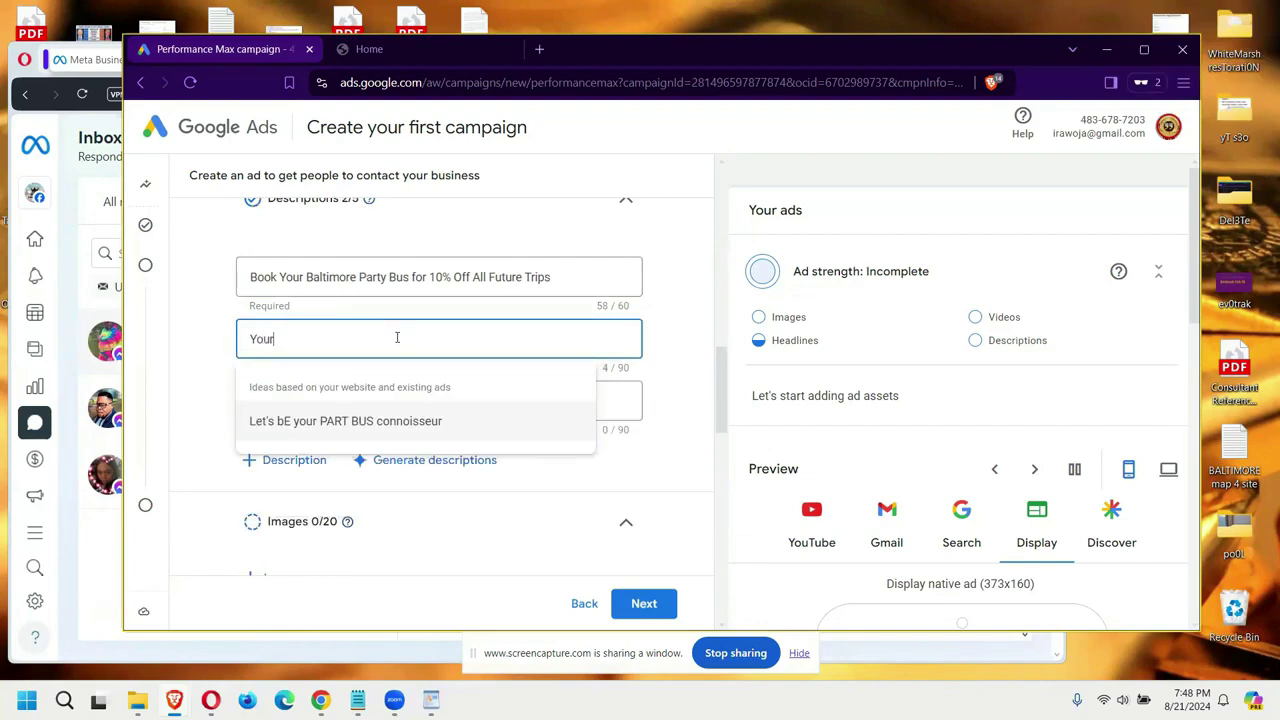
type(" Booking In")
type("cludes the $300 Restaurant Voucher for")
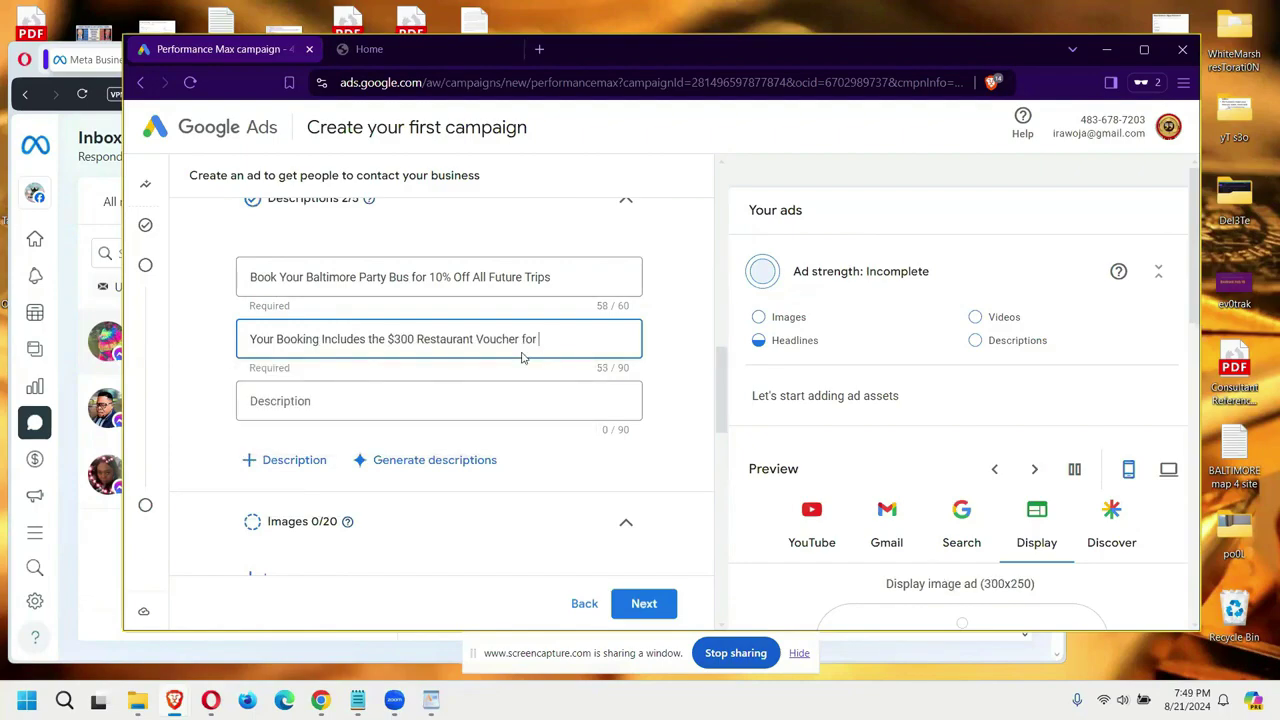
type("You to Eat While Out on the Town")
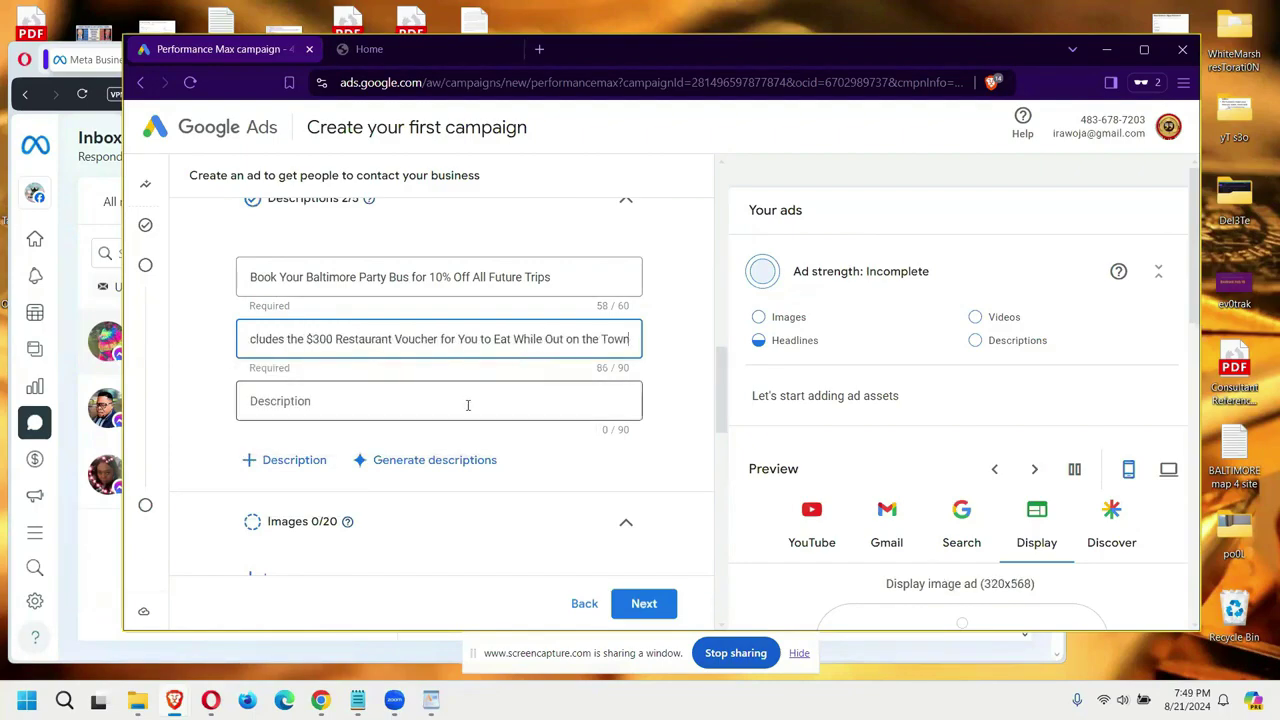
left_click(467, 405)
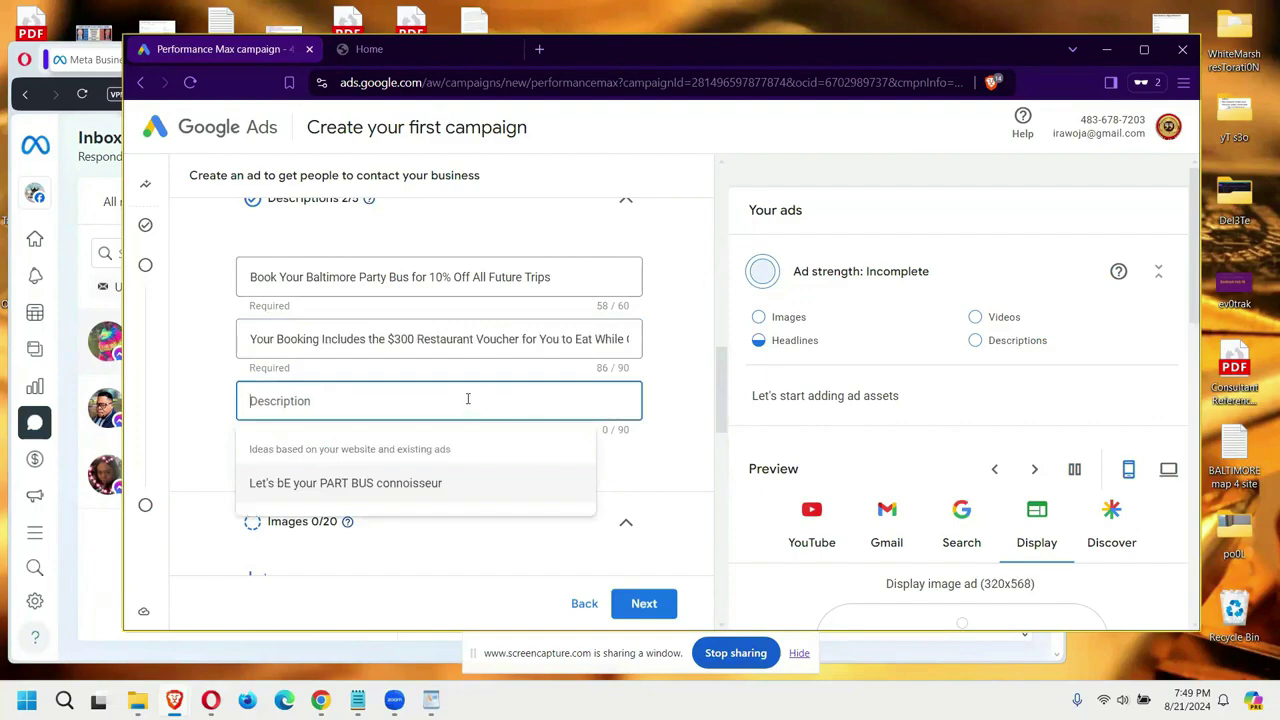
type("Your")
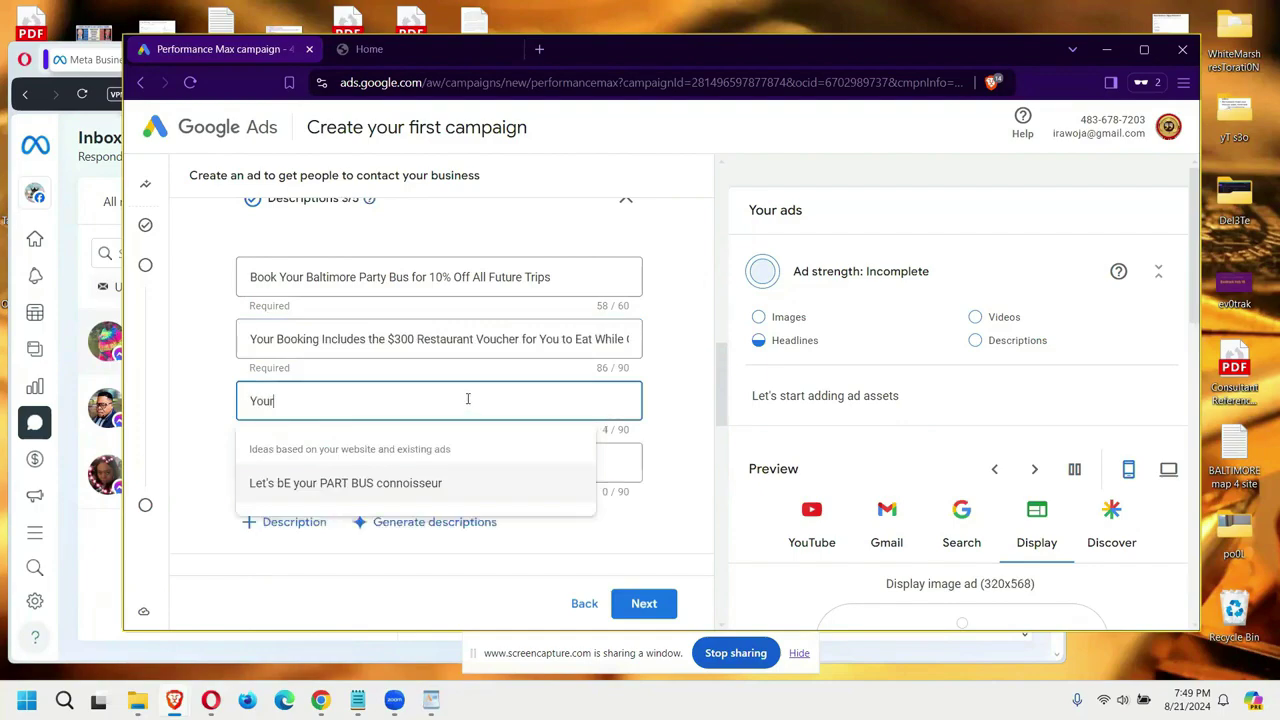
type(" PArty Bus Includes")
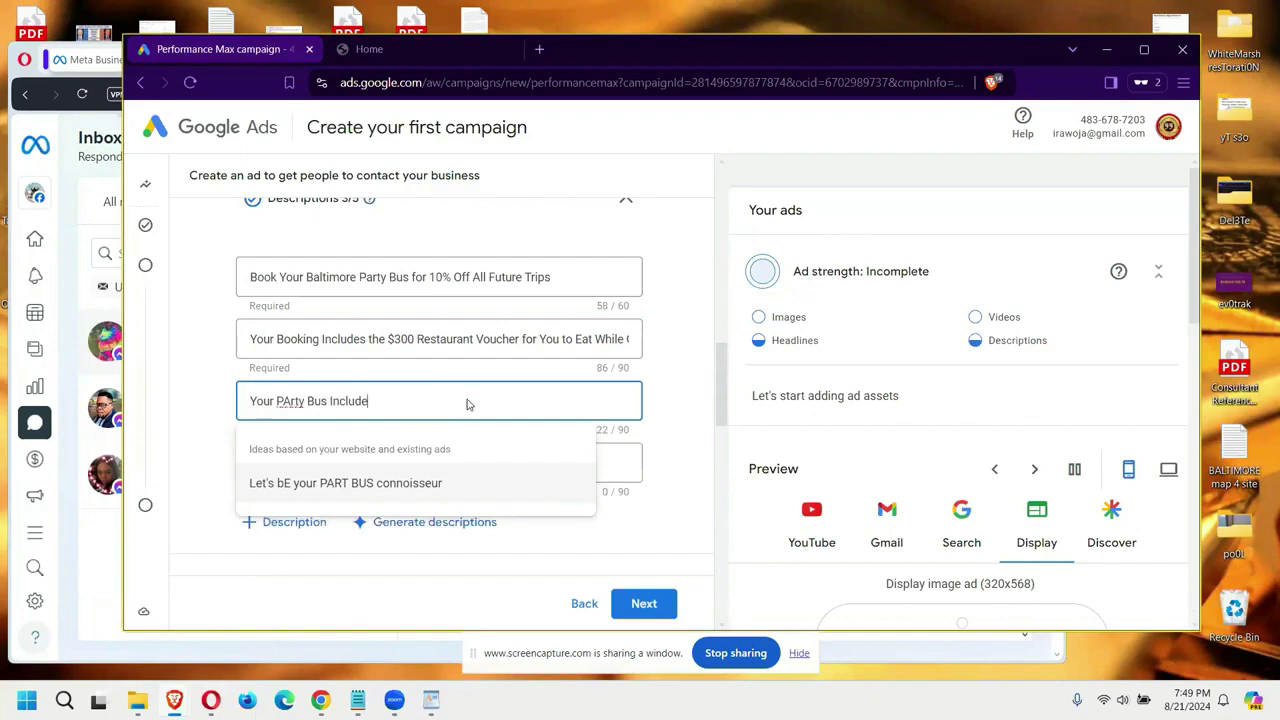
key("BackSpace")
key("BackSpace")
key("BackSpace")
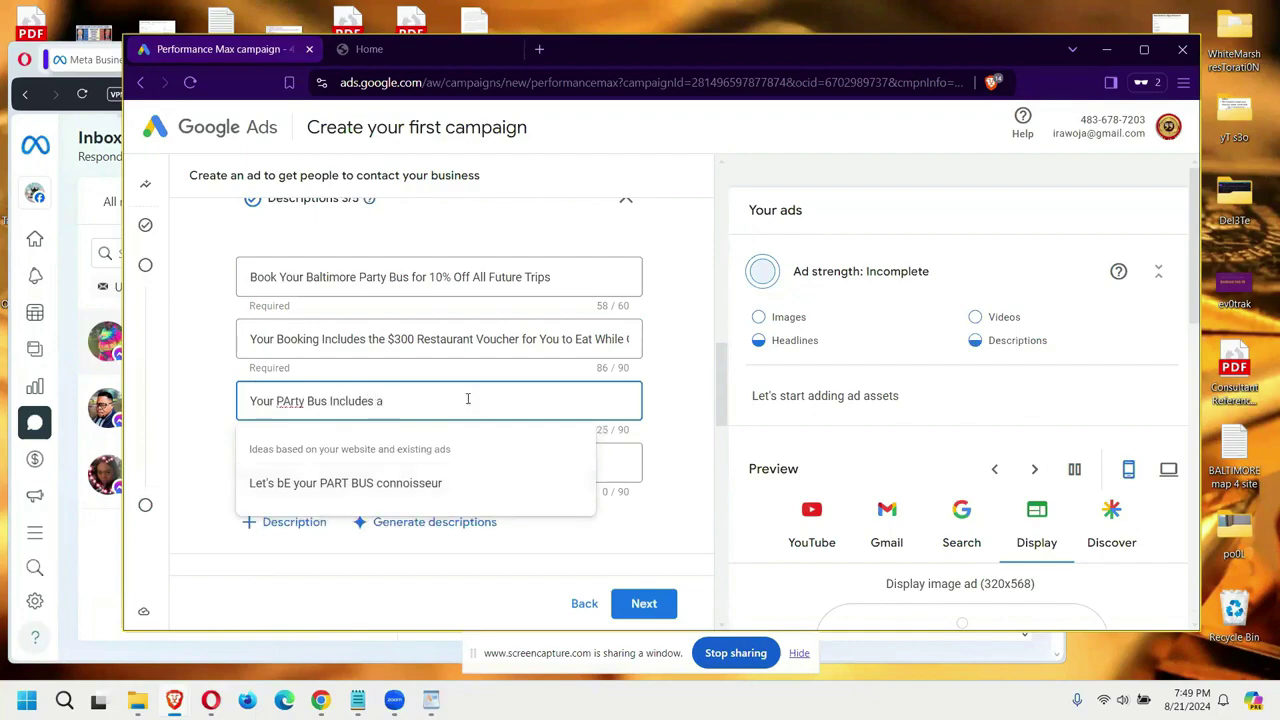
type("Complimentary VAcation")
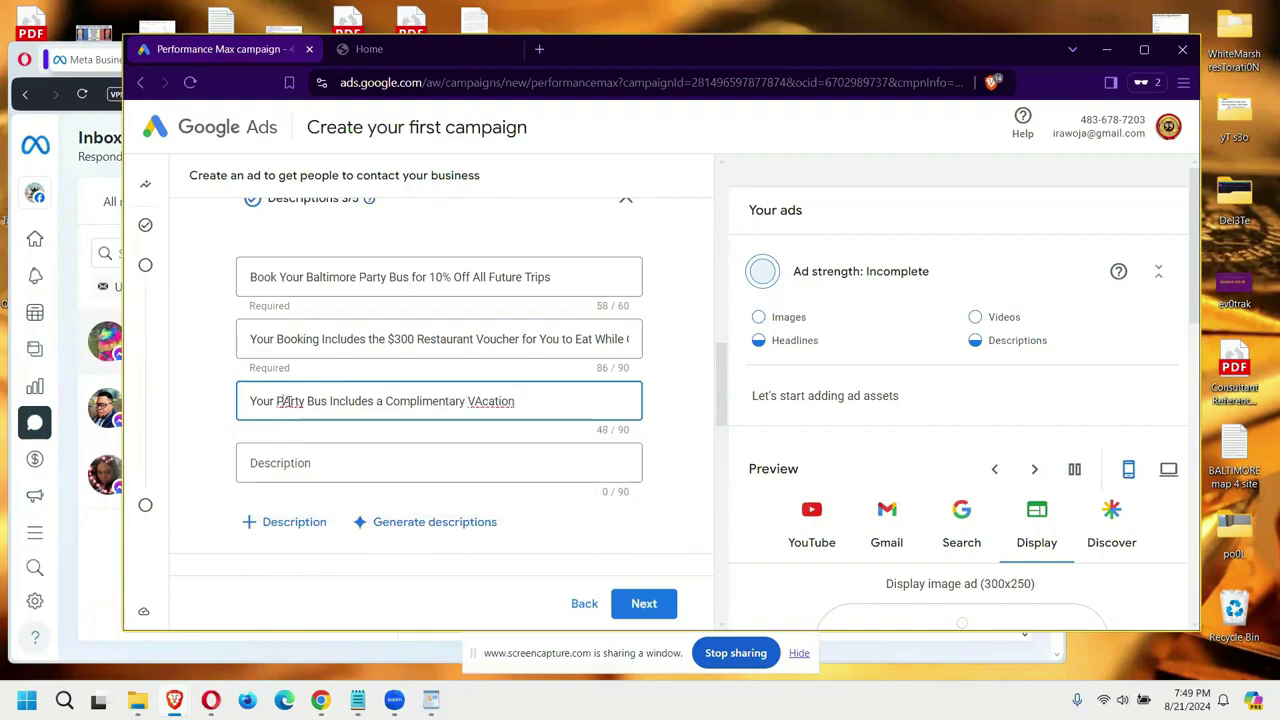
left_click(290, 401)
key("BackSpace")
type("a")
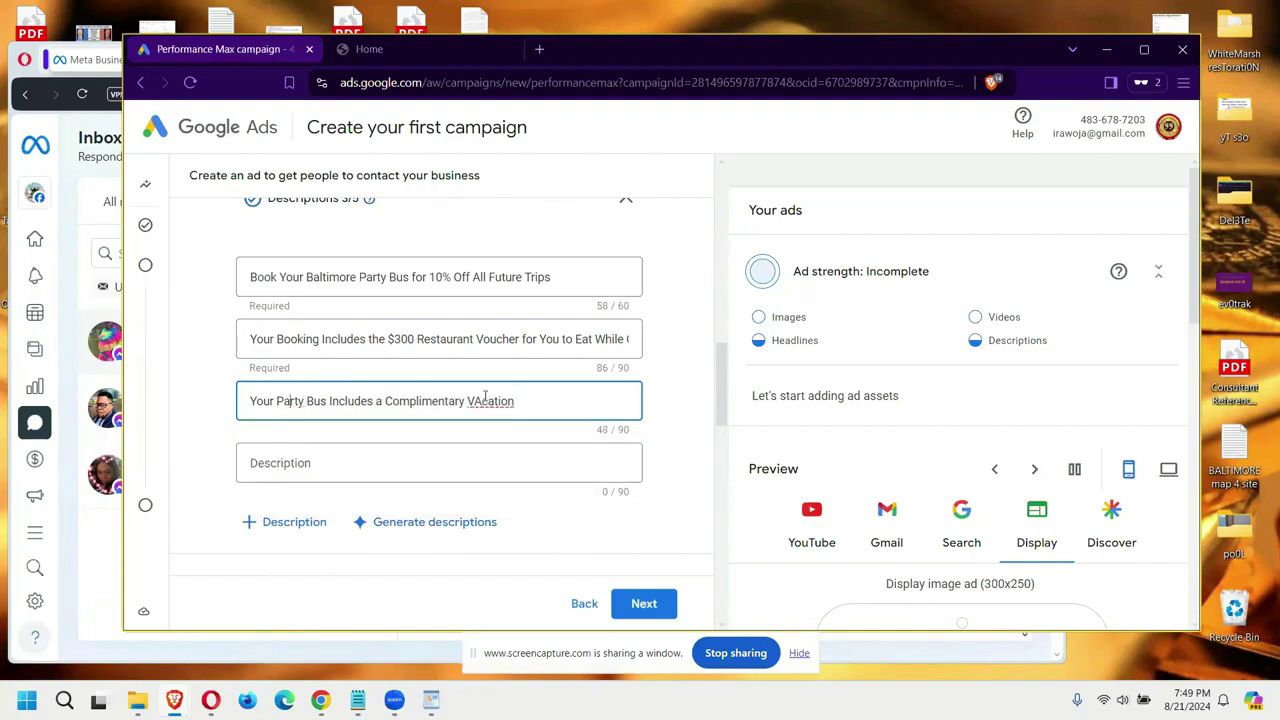
scroll(485, 398, "up", 10)
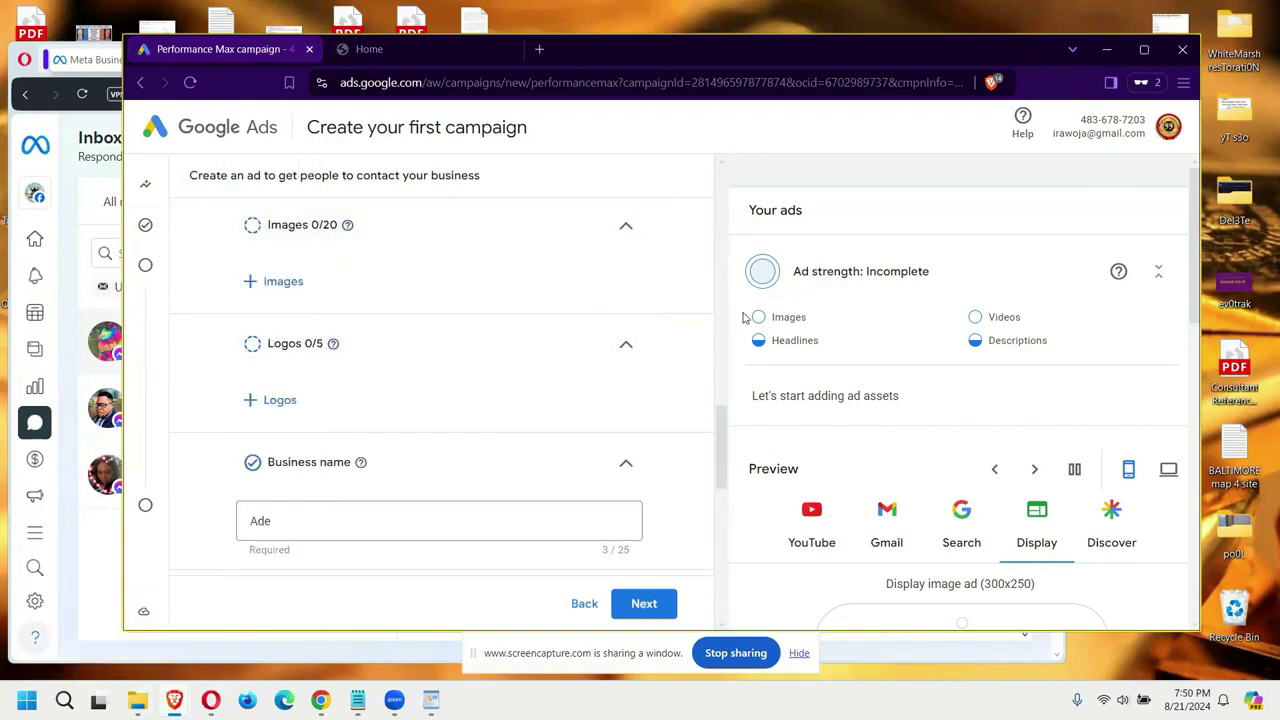
Step: Upload the ObaPArtybus party bus images in the Choose images panel, then close it unsaved
left_click(251, 281)
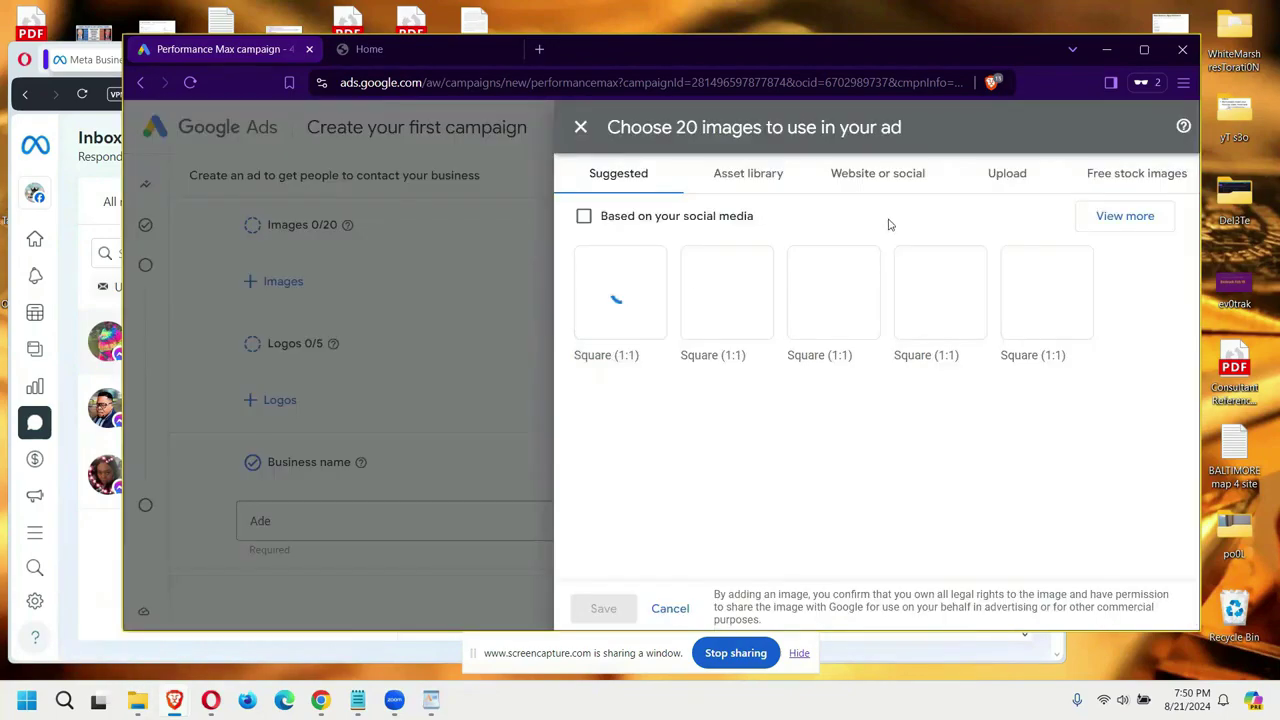
left_click(1007, 176)
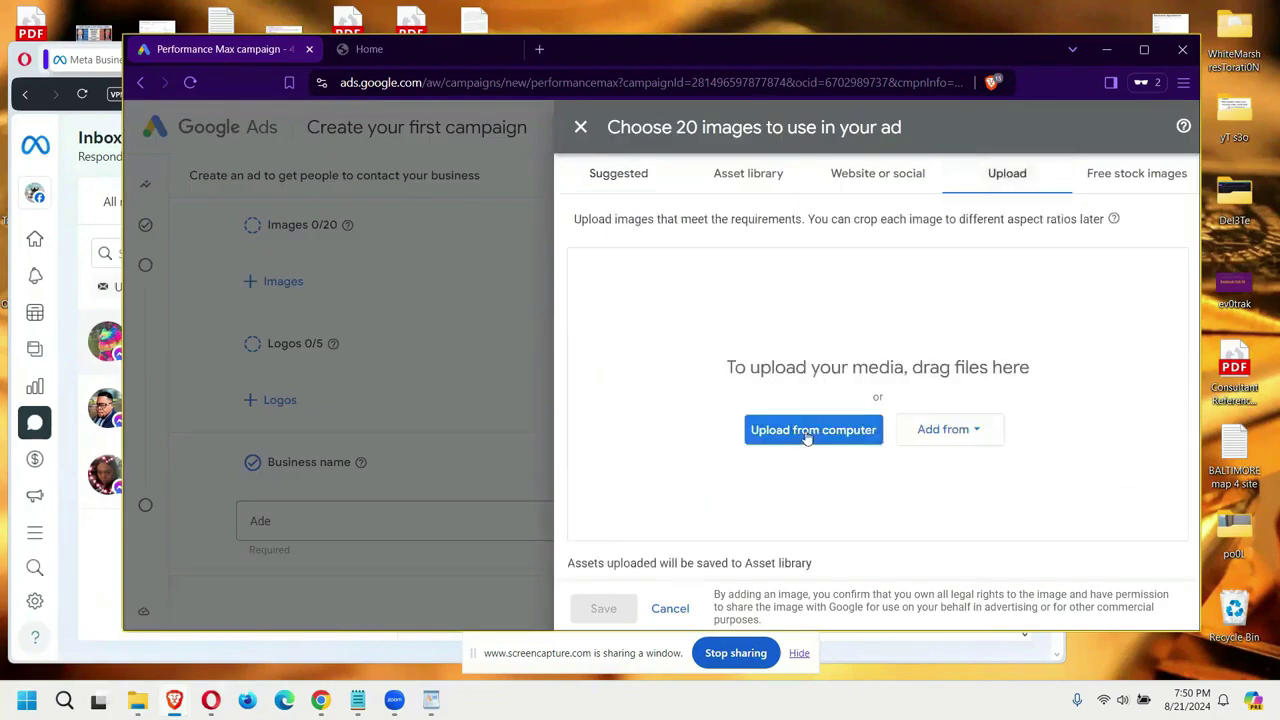
left_click(807, 431)
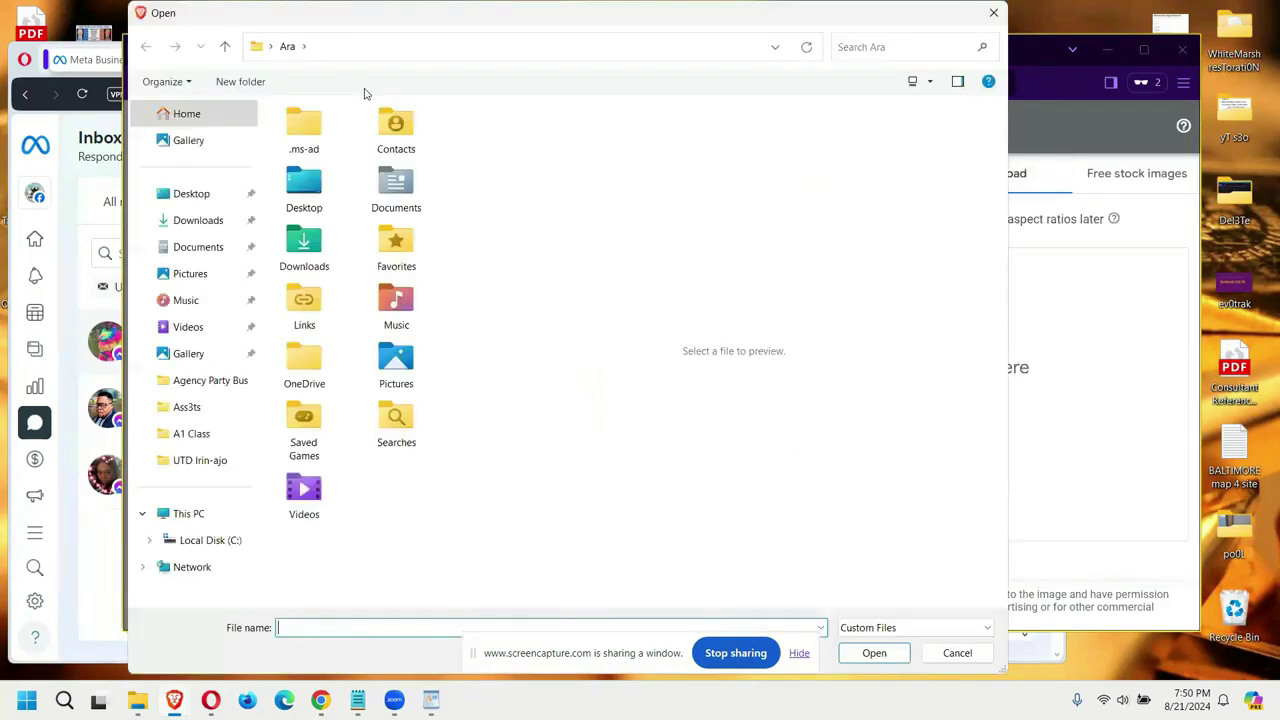
key("Escape")
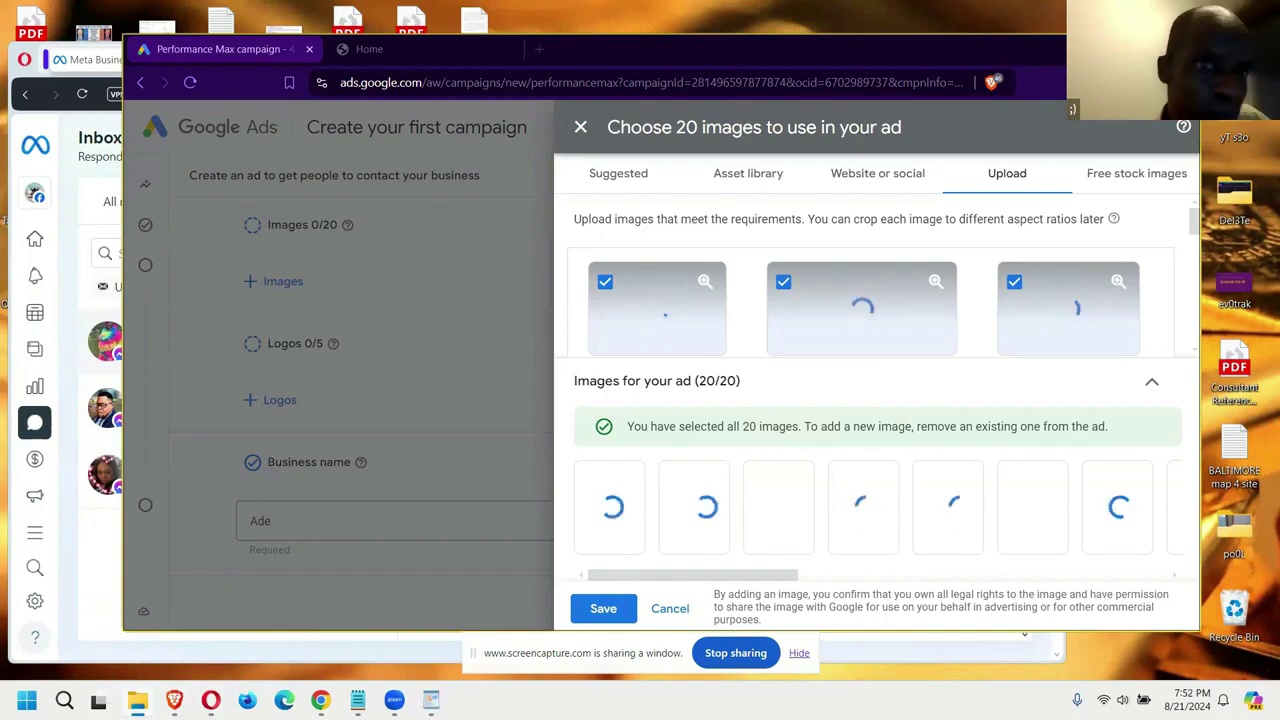
key("alt+Tab")
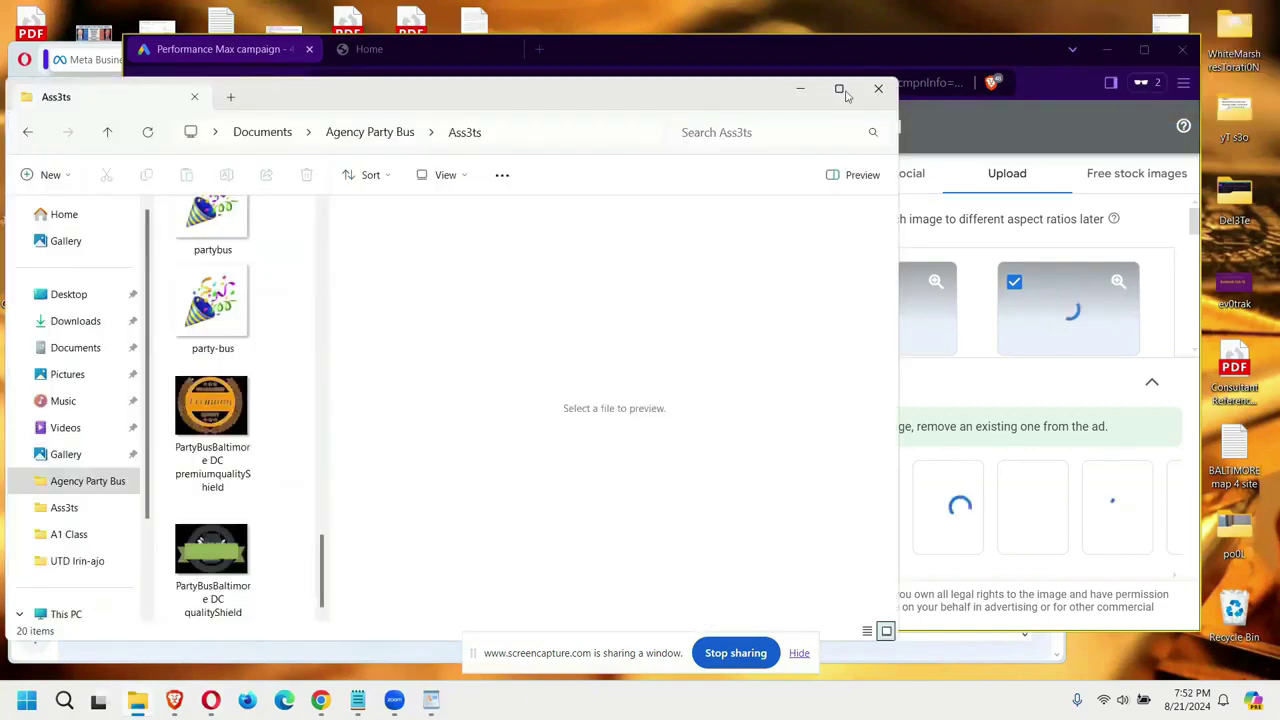
left_click(876, 88)
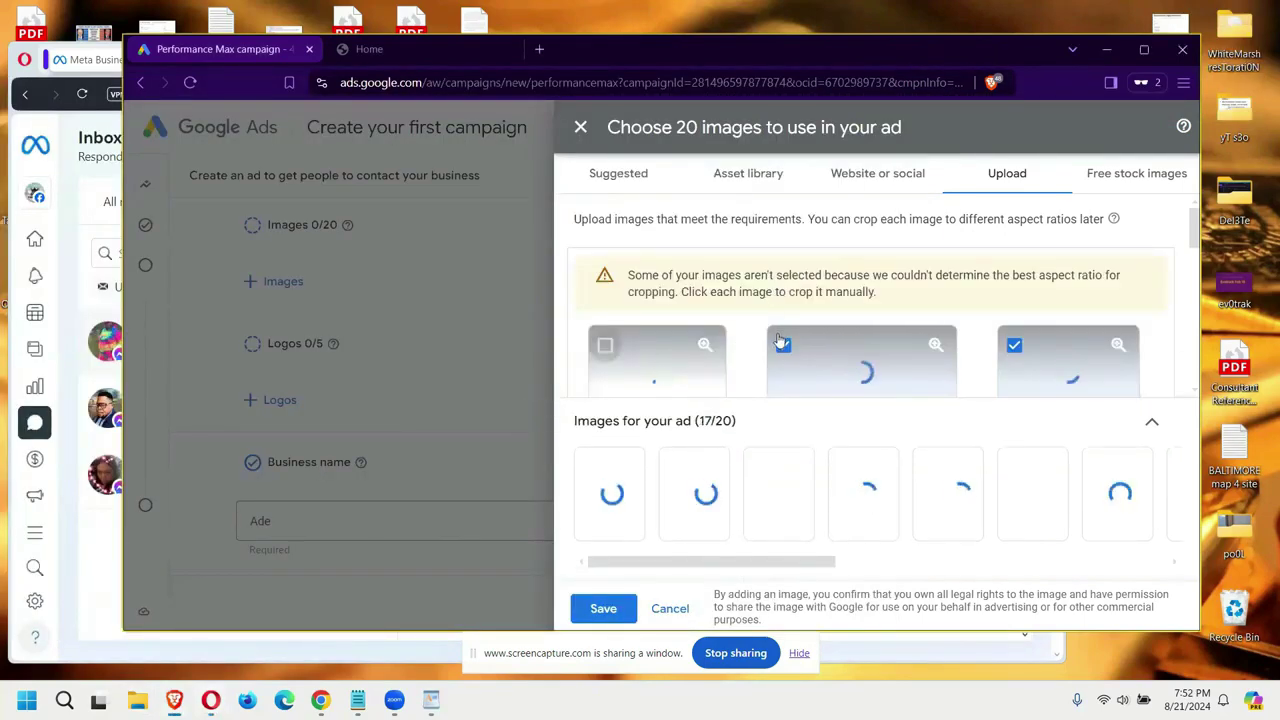
scroll(800, 360, "down", 2)
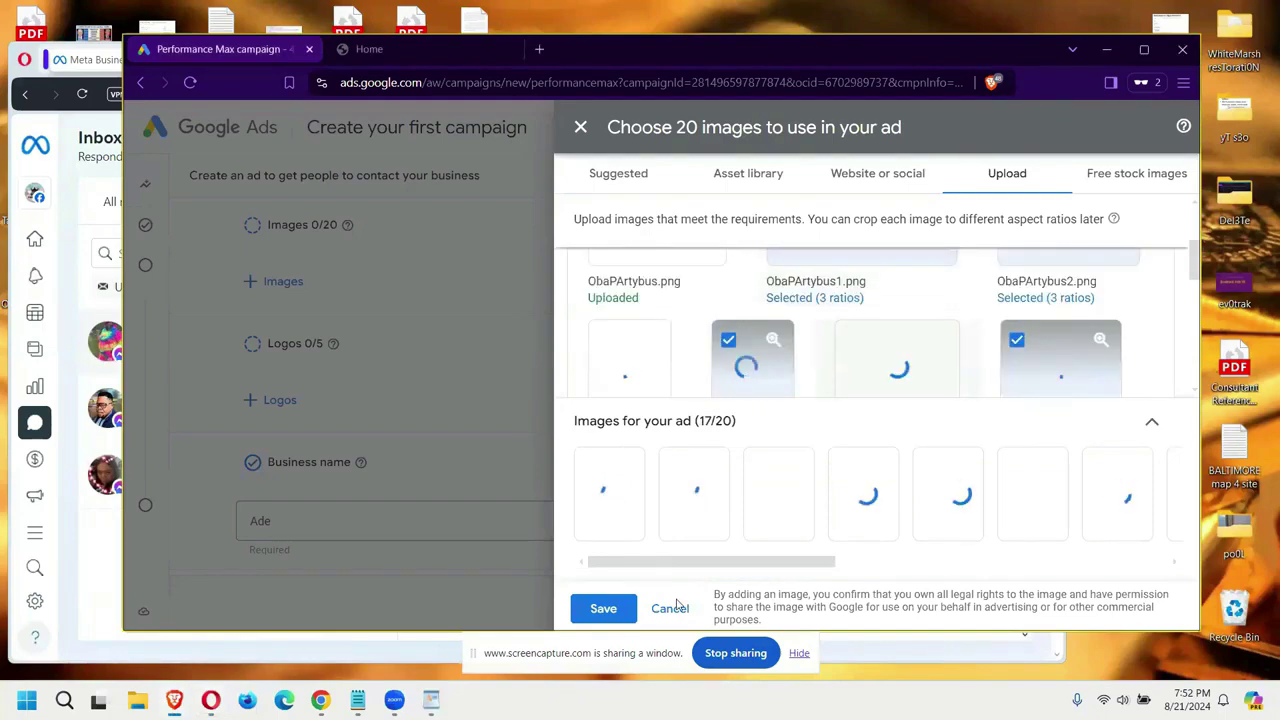
left_click(670, 609)
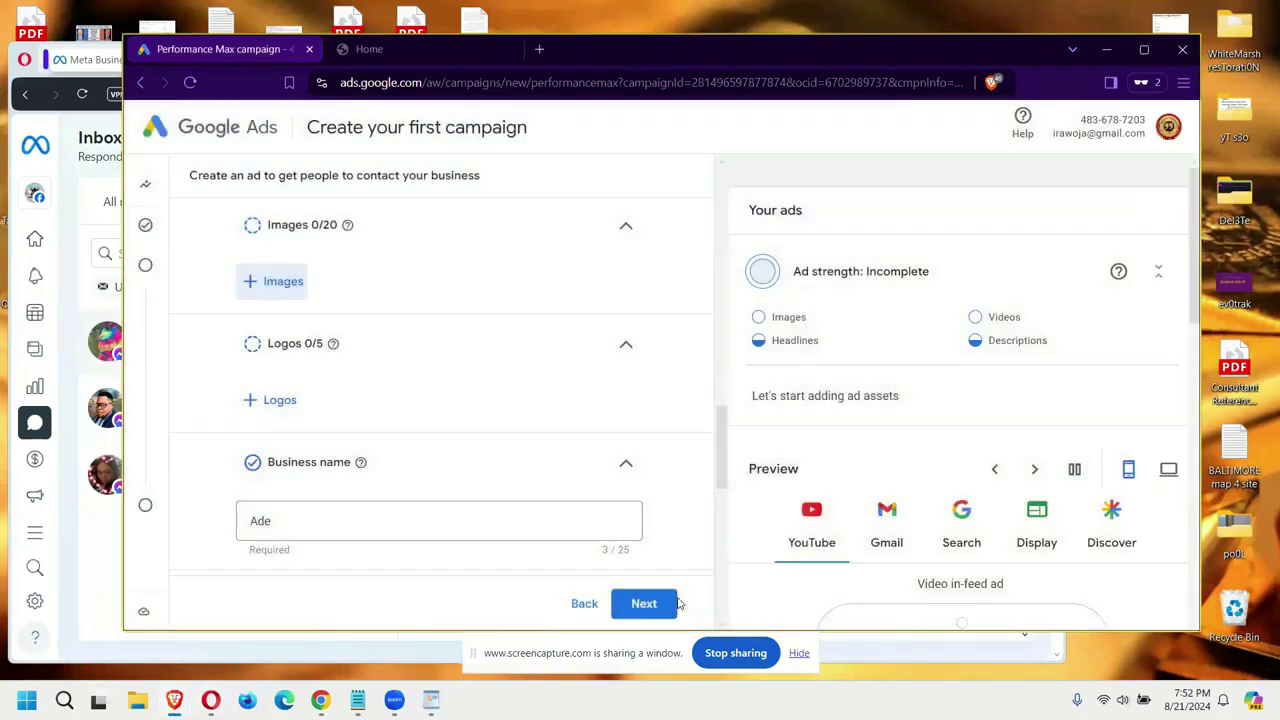
Step: Reopen the image picker, review the uploads, and close it without adding any images
left_click(251, 285)
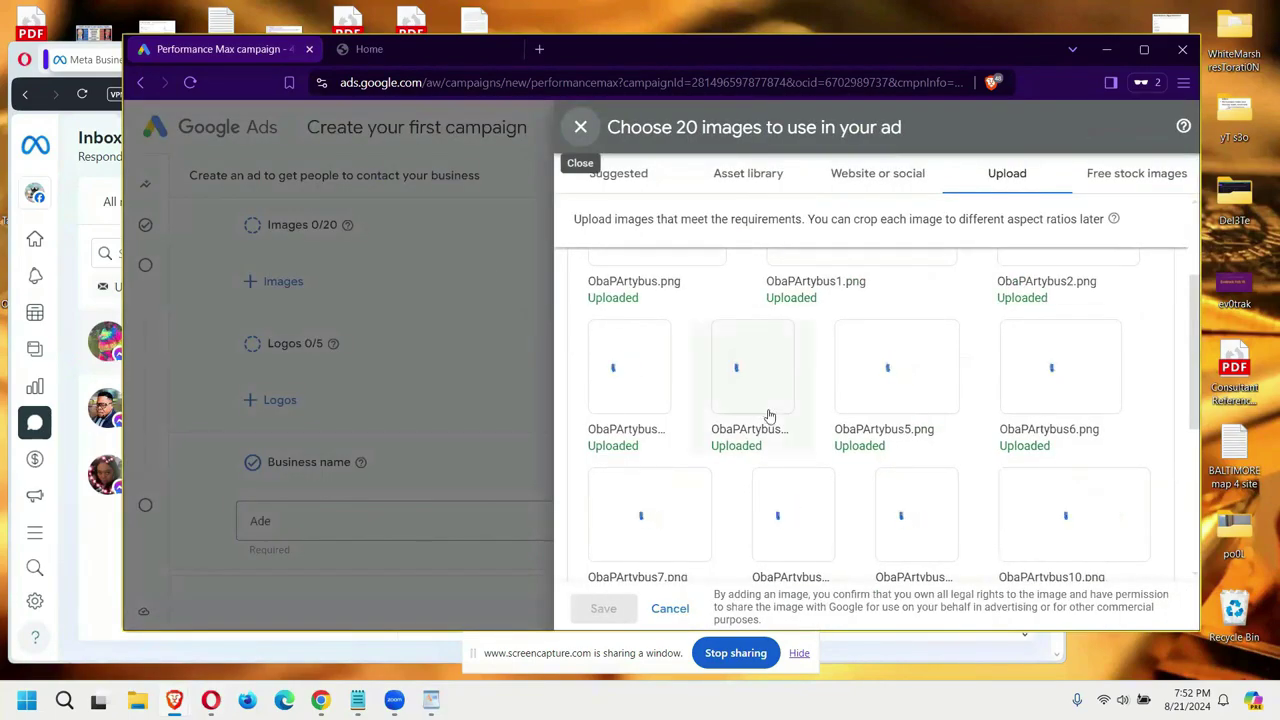
scroll(769, 415, "down", 5)
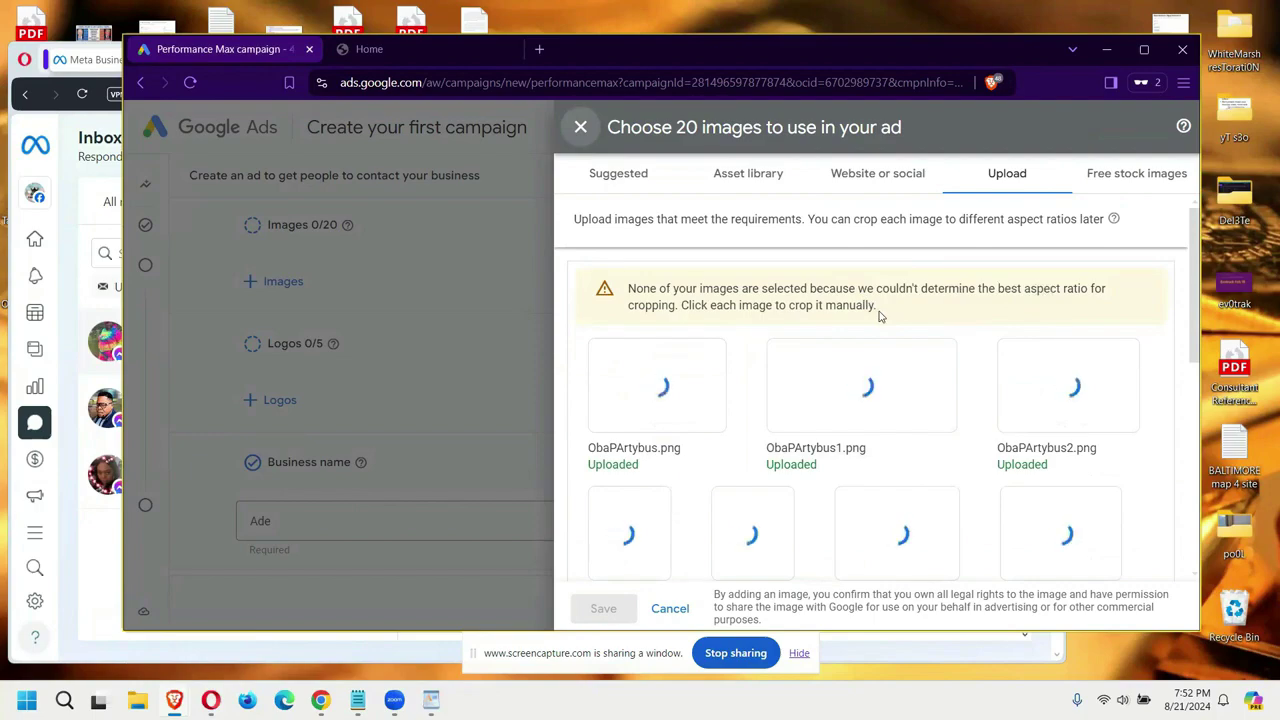
mouse_move(771, 386)
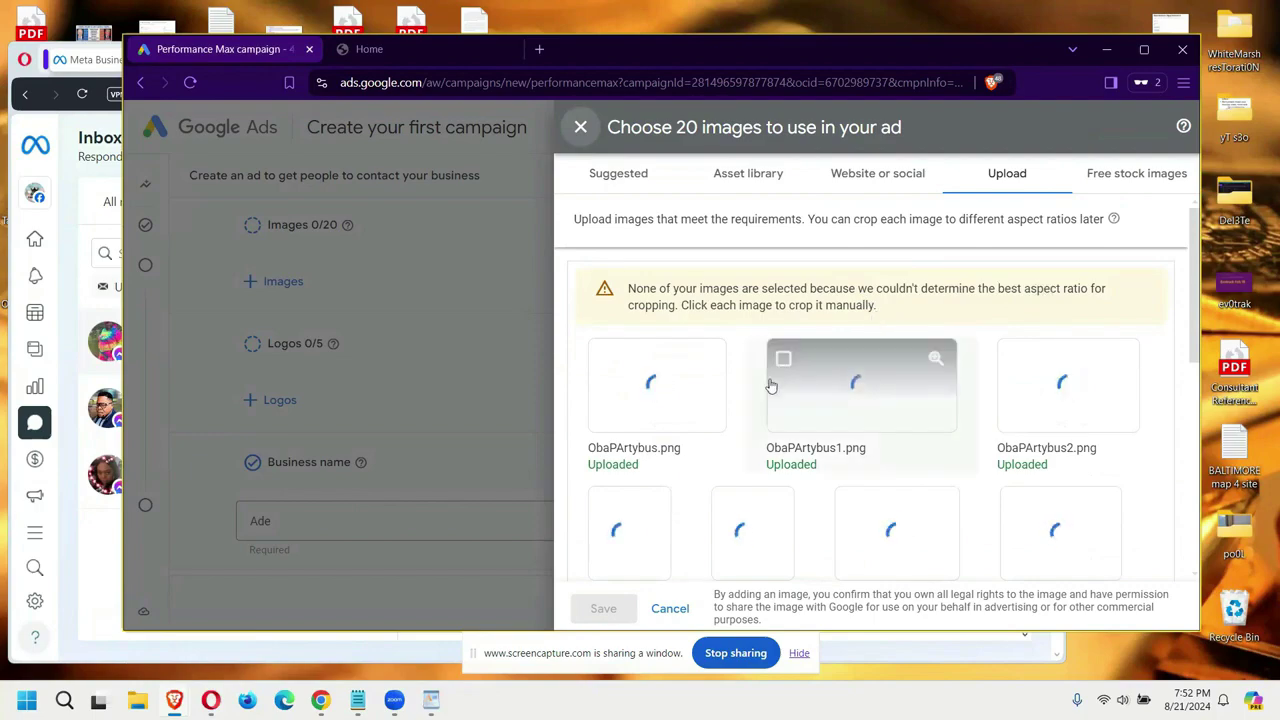
scroll(791, 557, "down", 3)
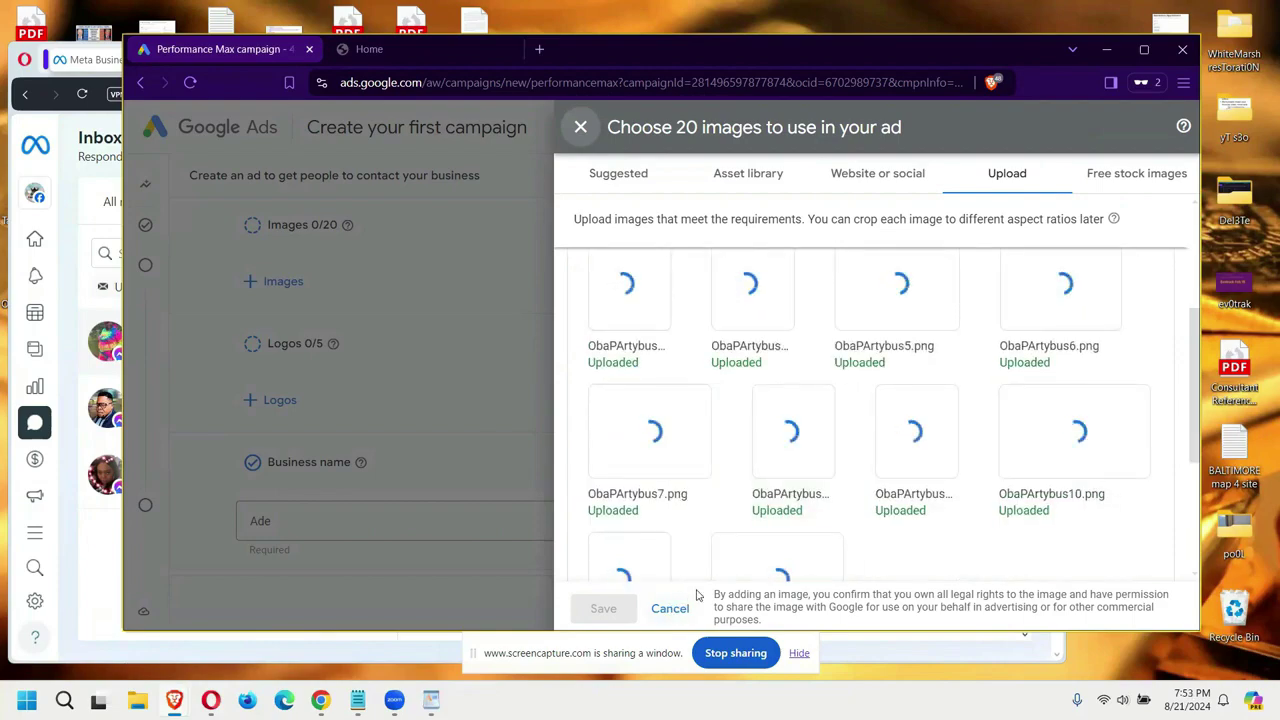
left_click(682, 607)
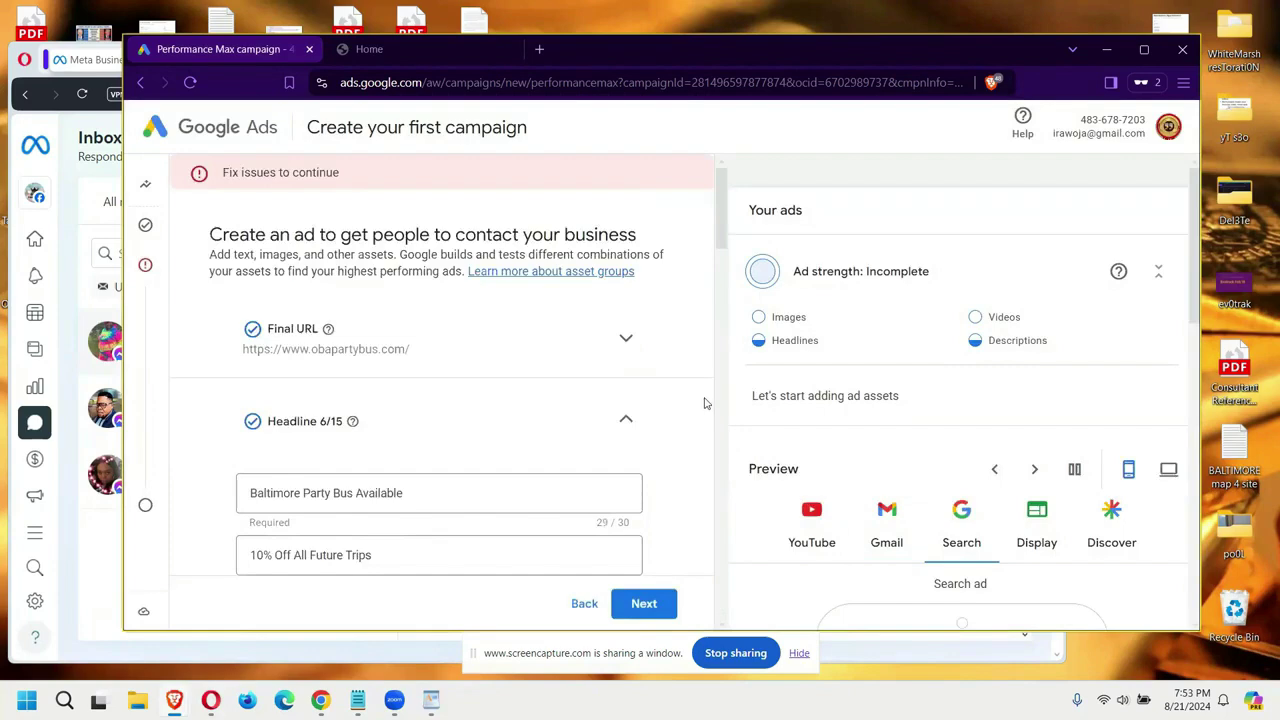
Step: Paste 'Book Your Baltimore Party Bus for 10% Off All Future Trips' as the long headline and add ObaprtyBS-0.png as a logo
scroll(550, 413, "down", 7)
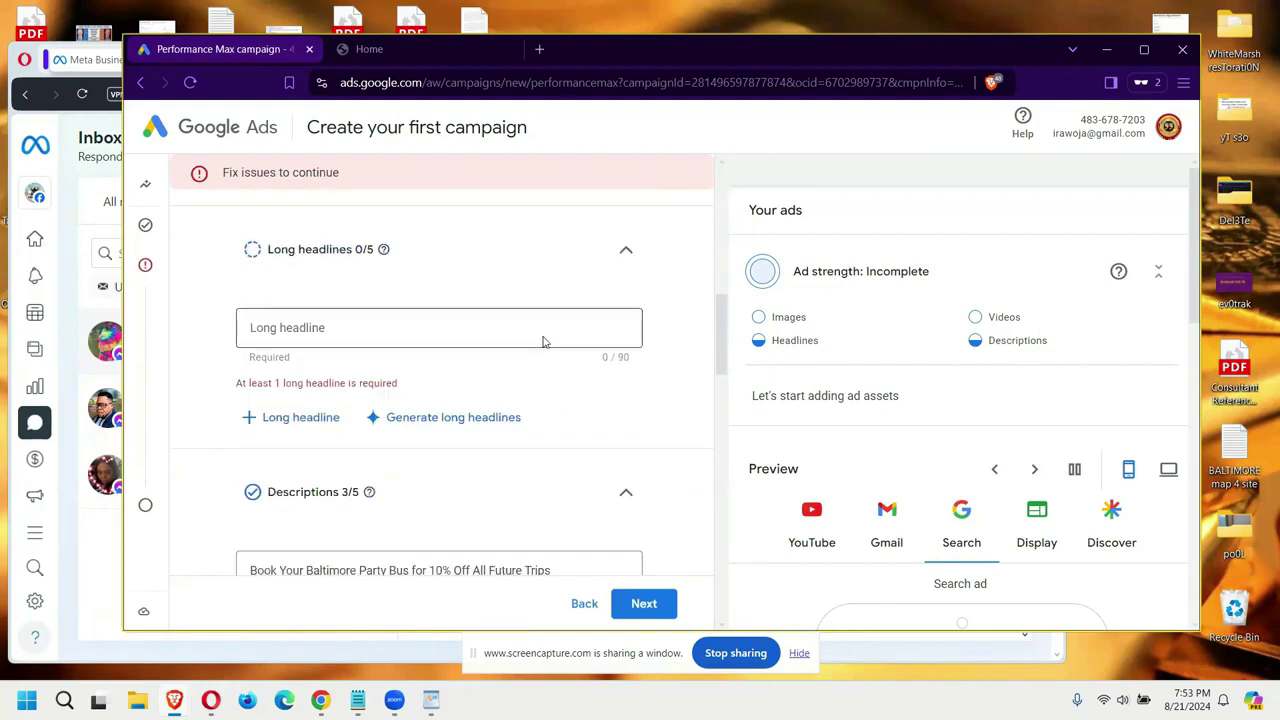
left_click(529, 341)
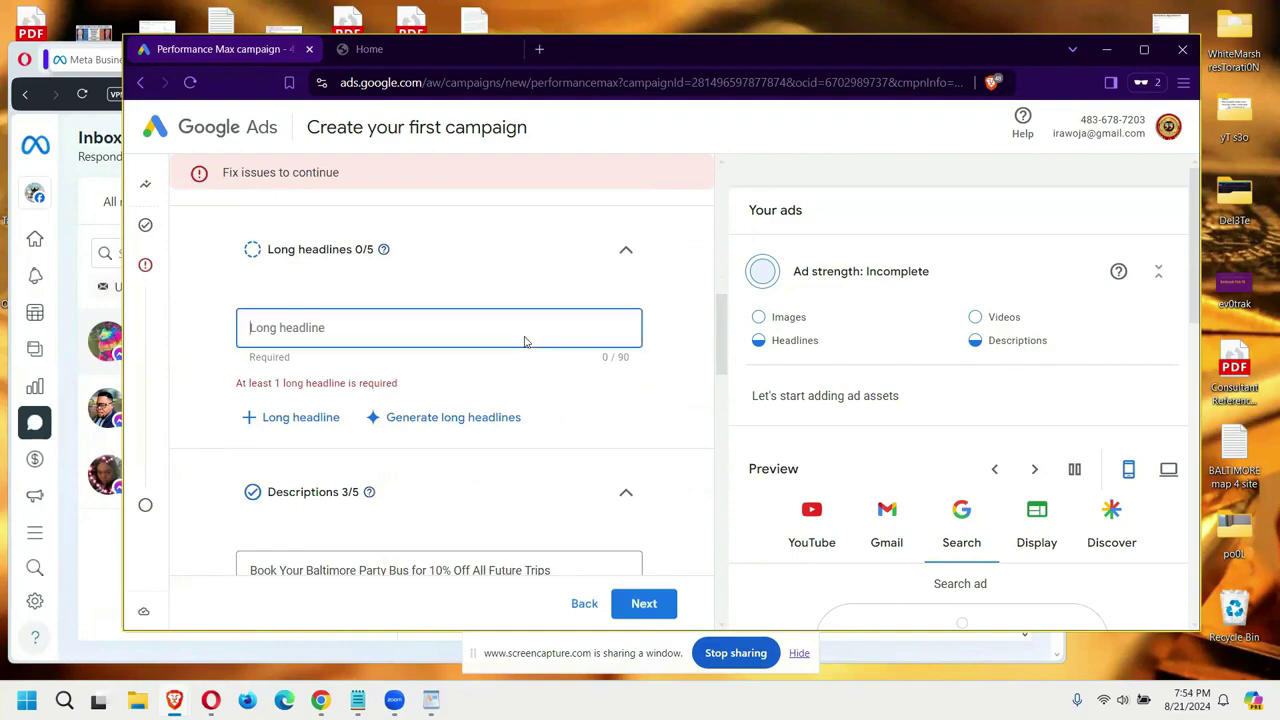
type("Book Your Baltimore Party Bus for 10% Off All Future Trips")
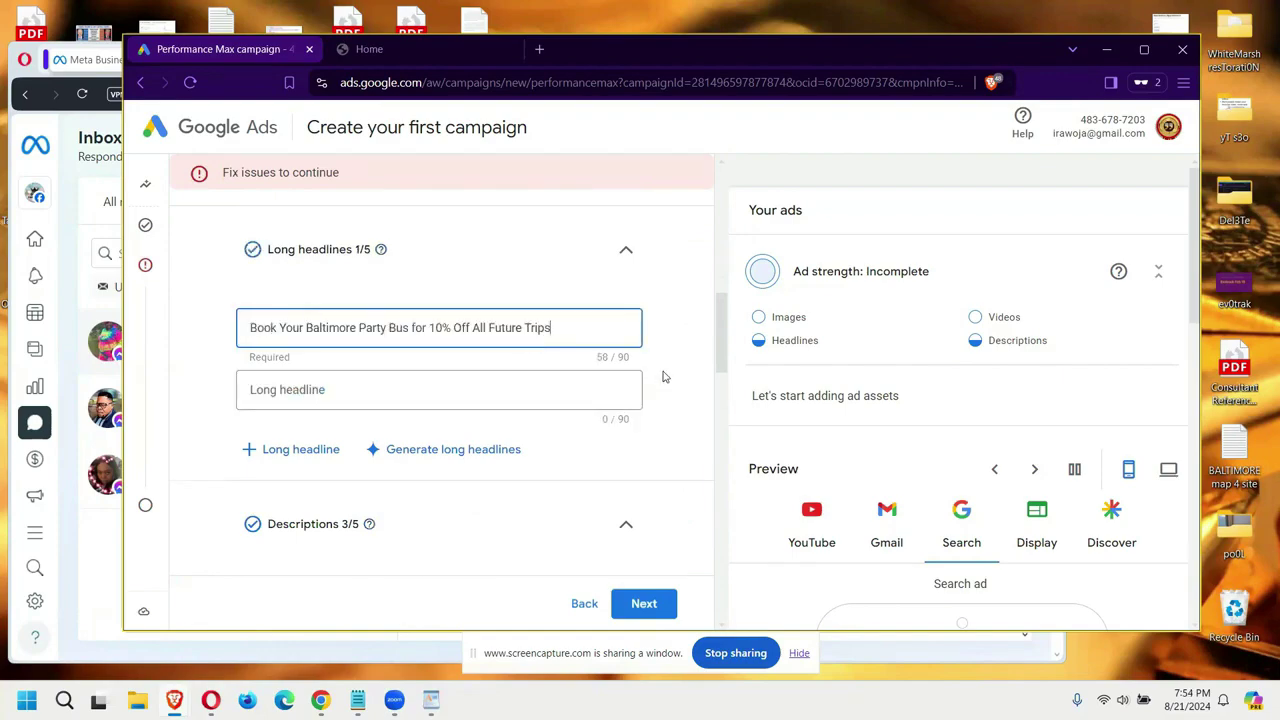
scroll(663, 376, "down", 10)
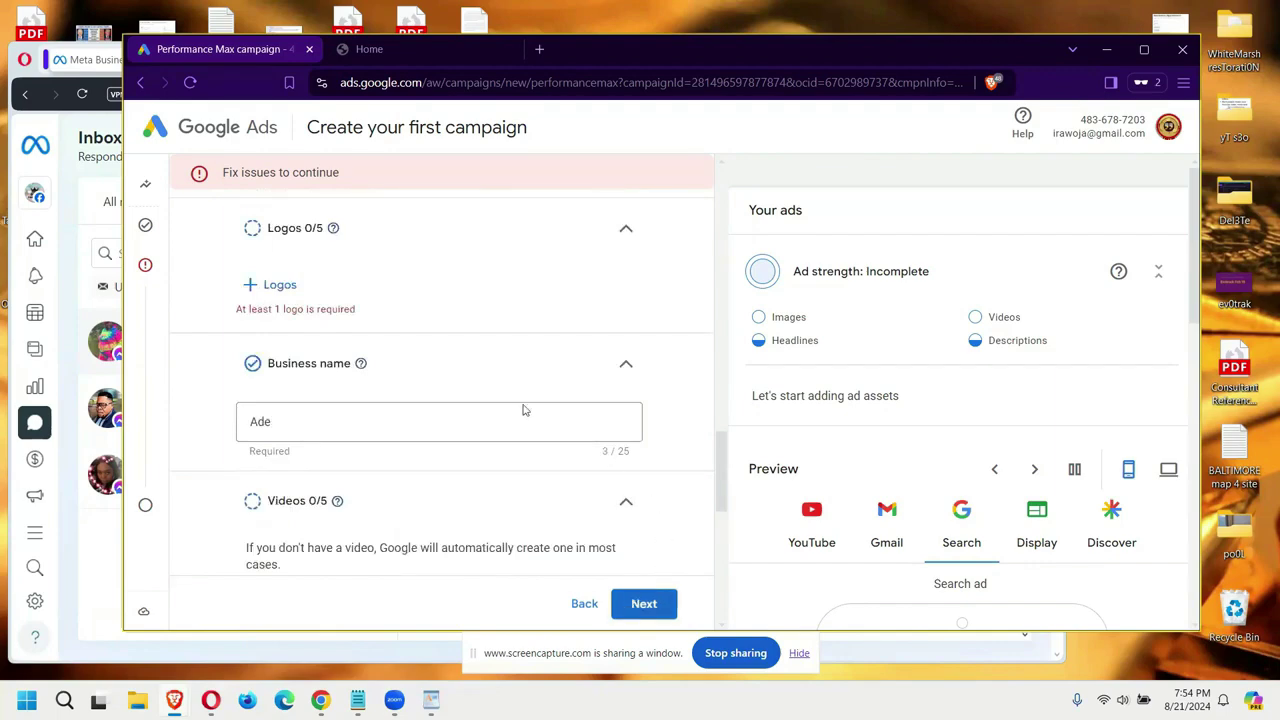
left_click(262, 284)
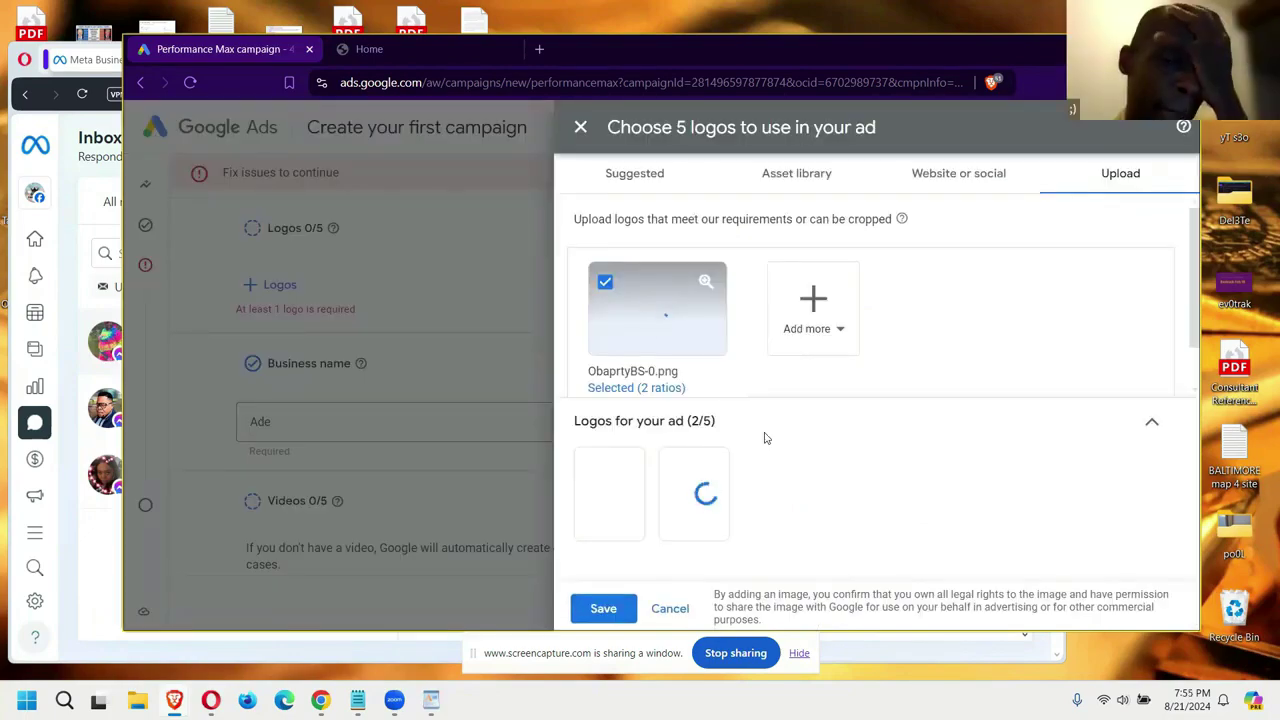
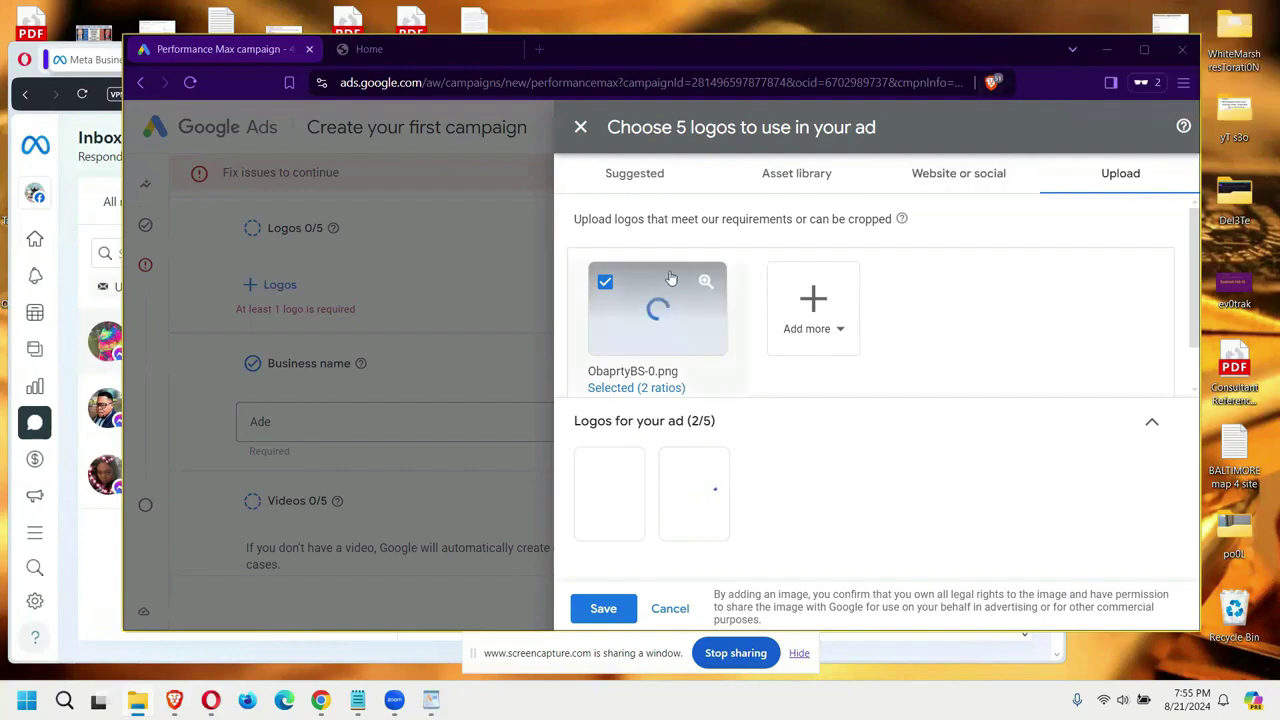
Step: Check the suggested logos, then scan the business's Facebook page to add two logos
left_click(581, 176)
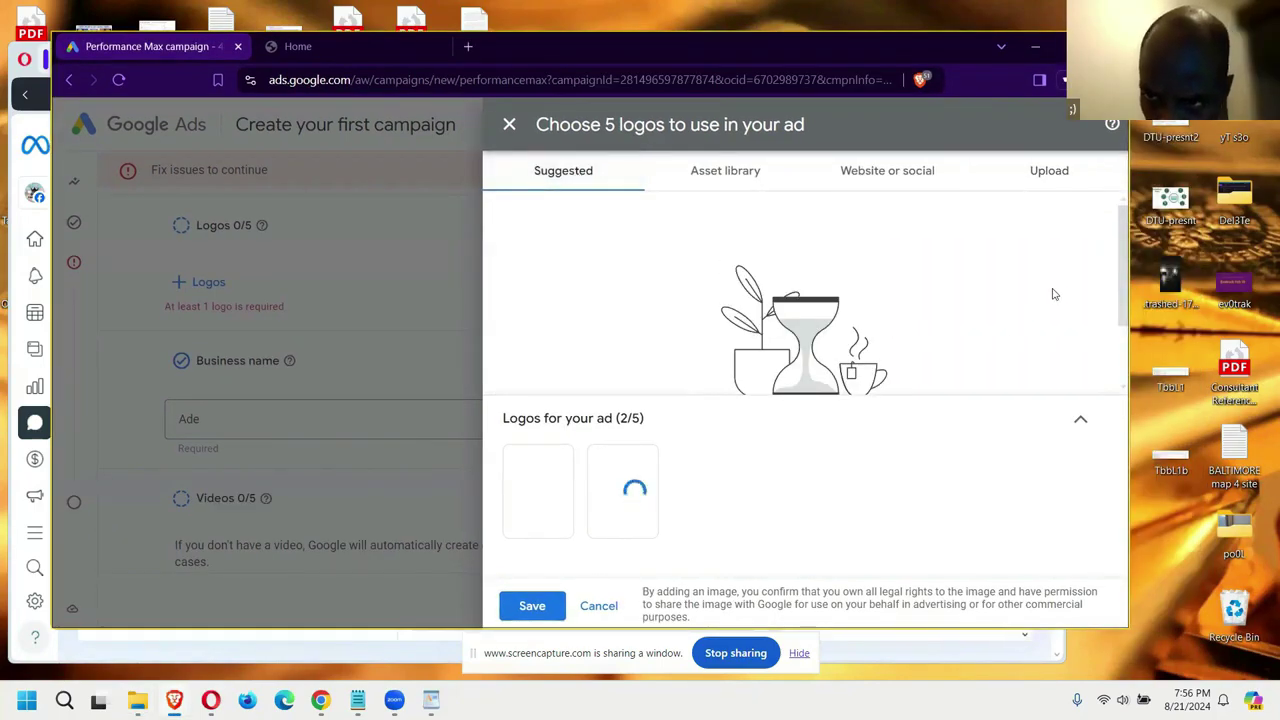
scroll(1124, 285, "down", 1)
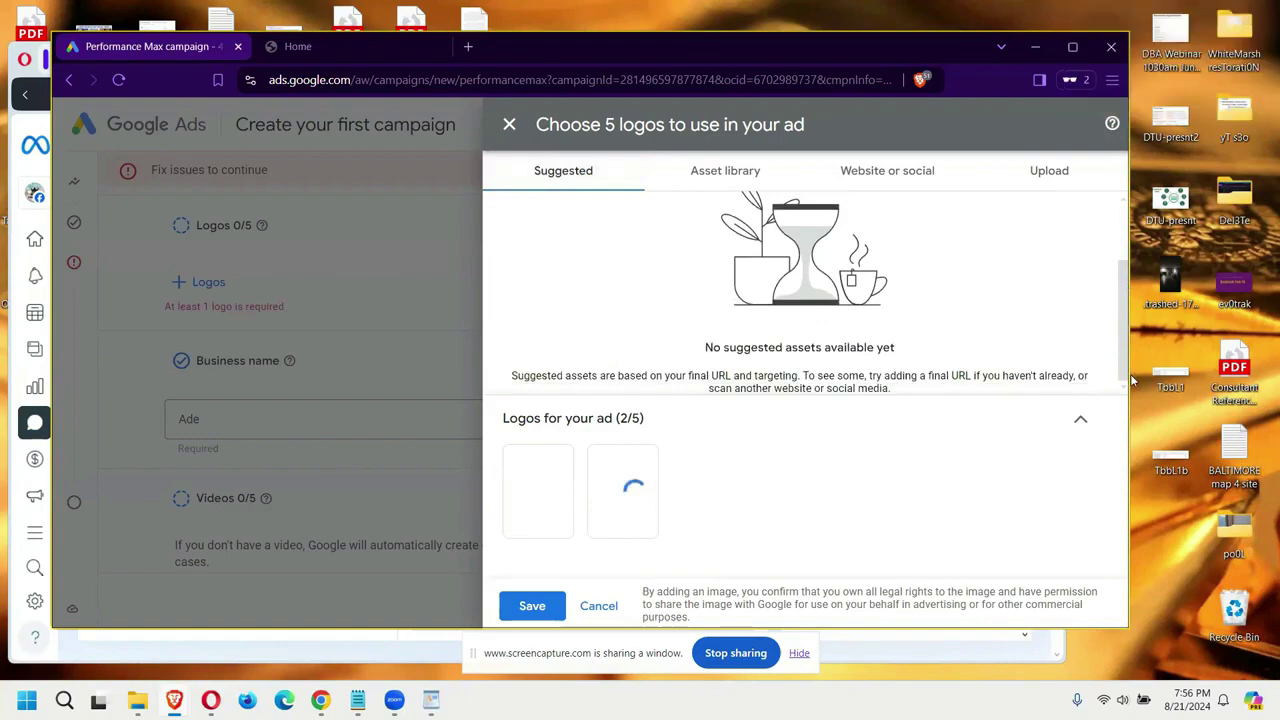
left_click(904, 181)
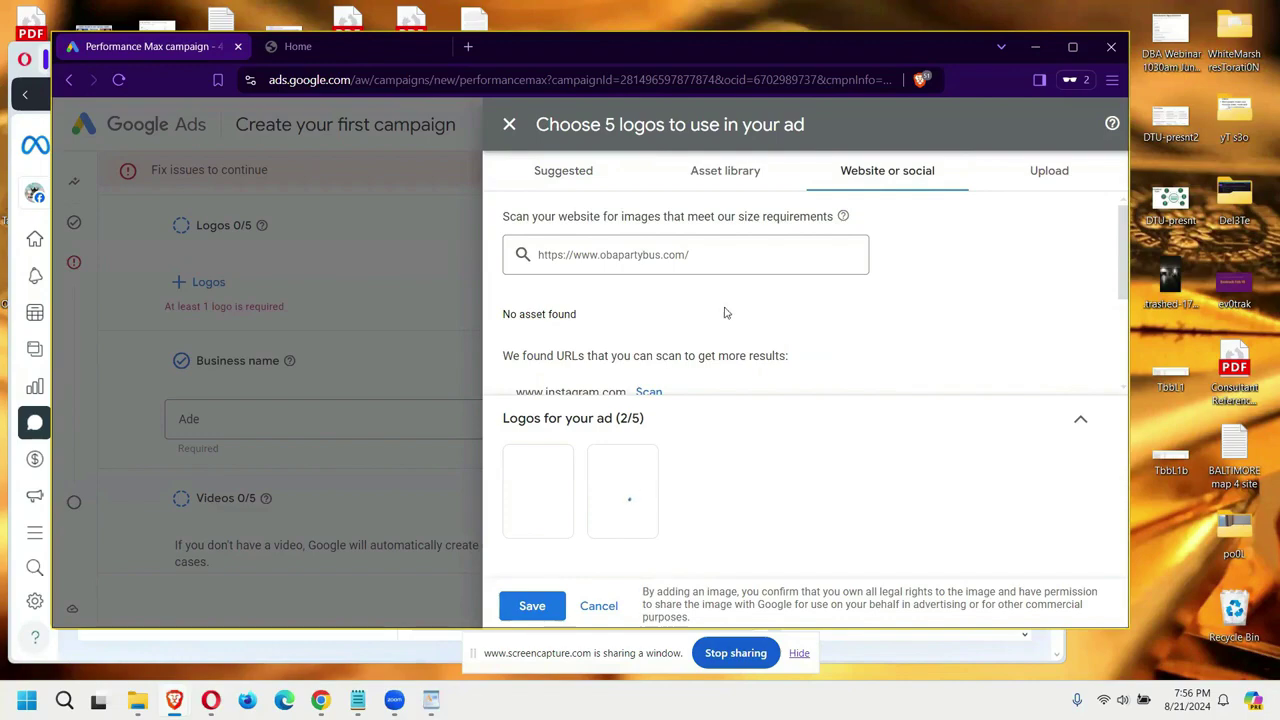
scroll(651, 331, "down", 1)
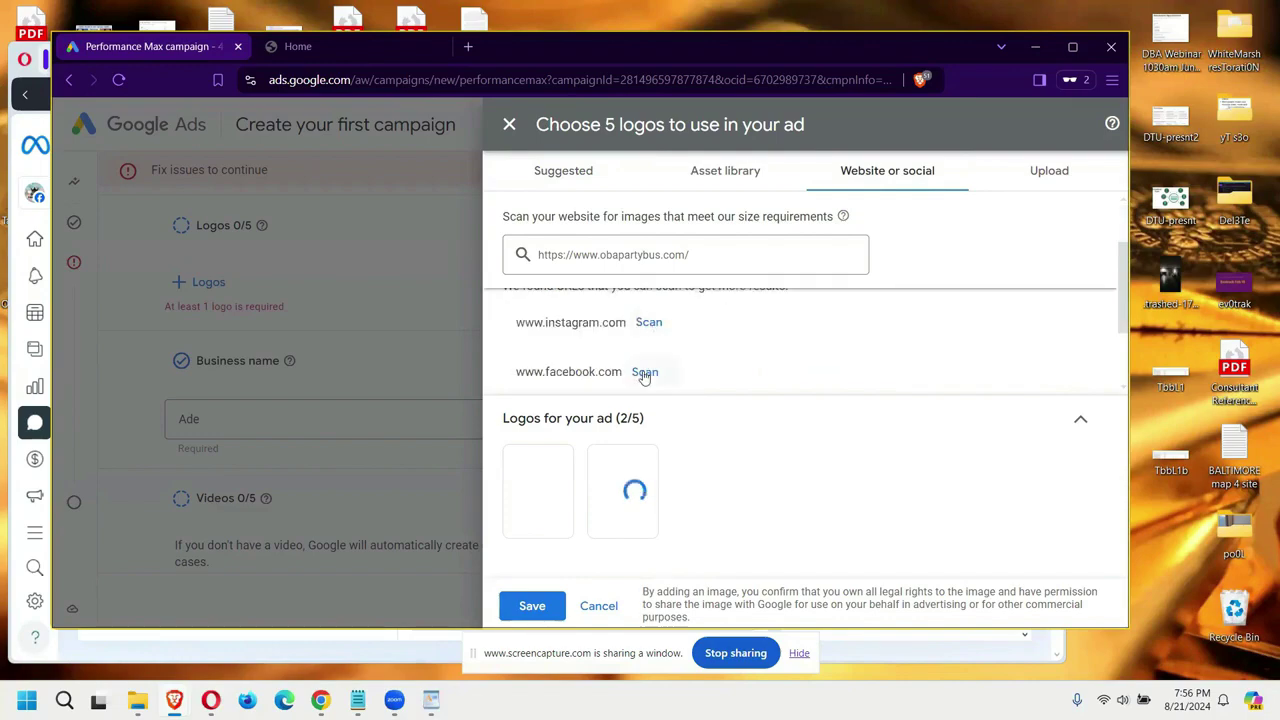
left_click(645, 372)
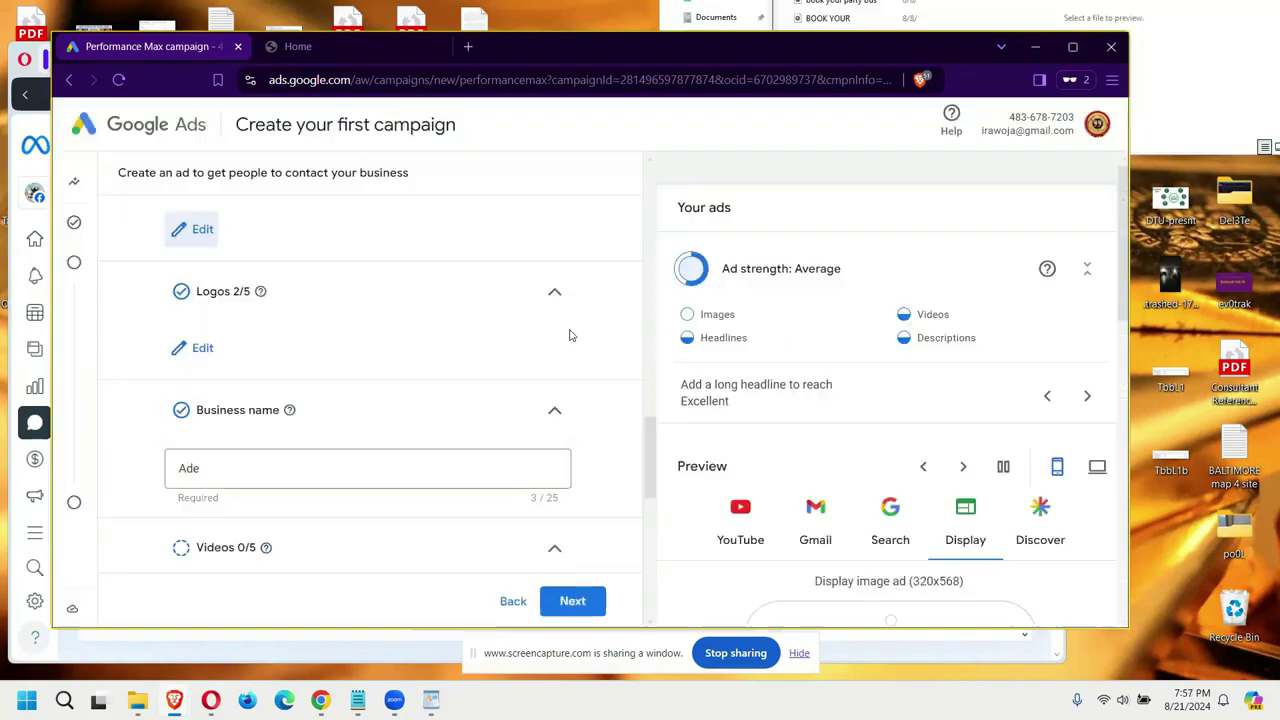
Step: Search free stock images for 'Party Bus' and add the purple-lit party bus interior photo
scroll(569, 334, "up", 2)
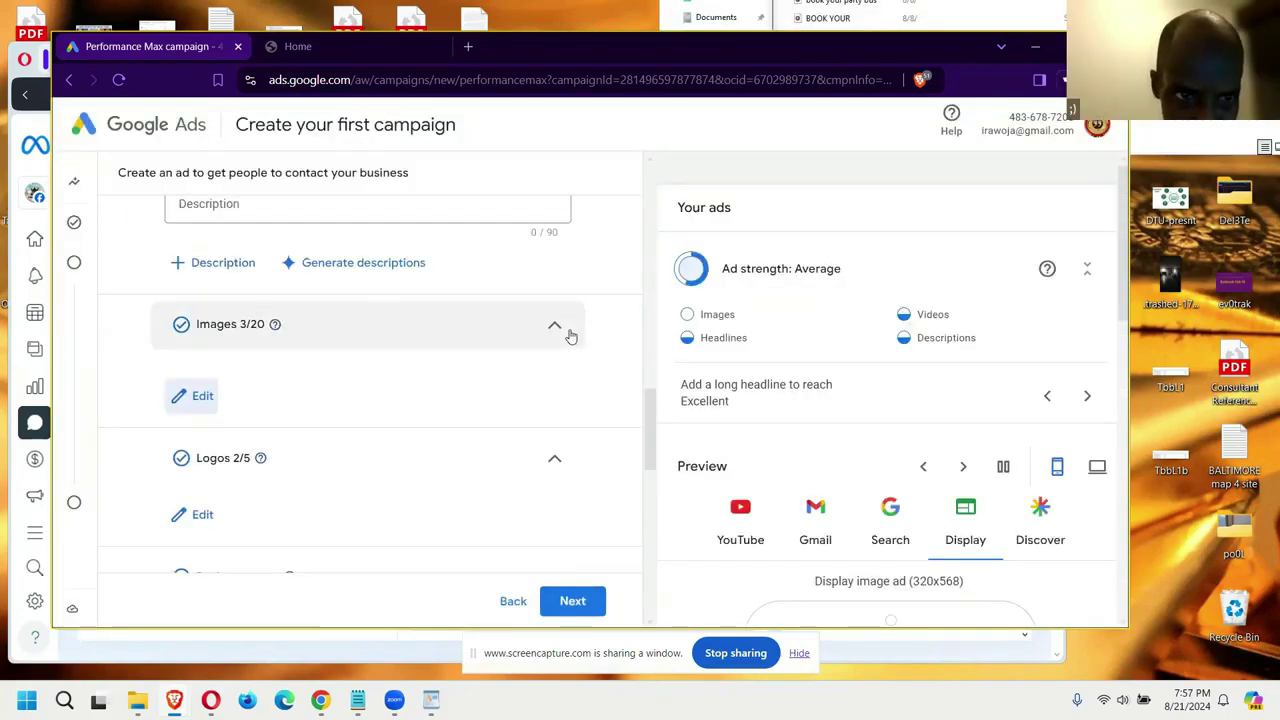
left_click(200, 396)
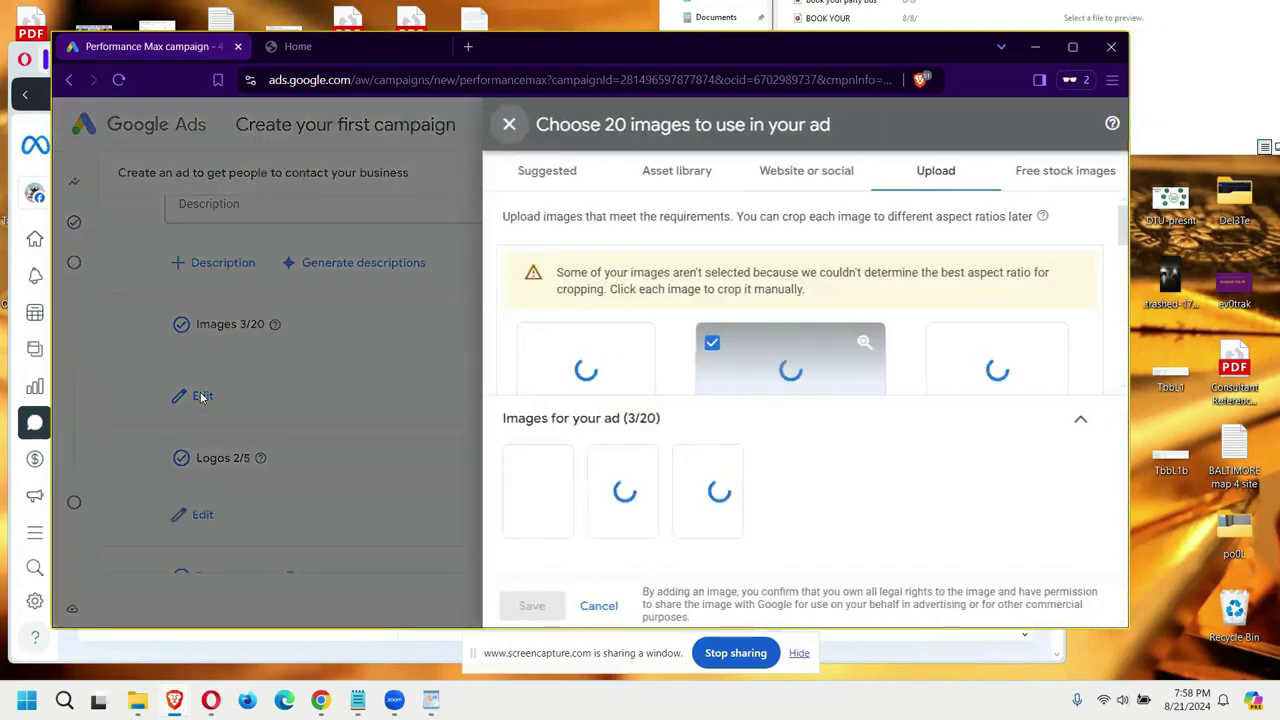
left_click(1065, 170)
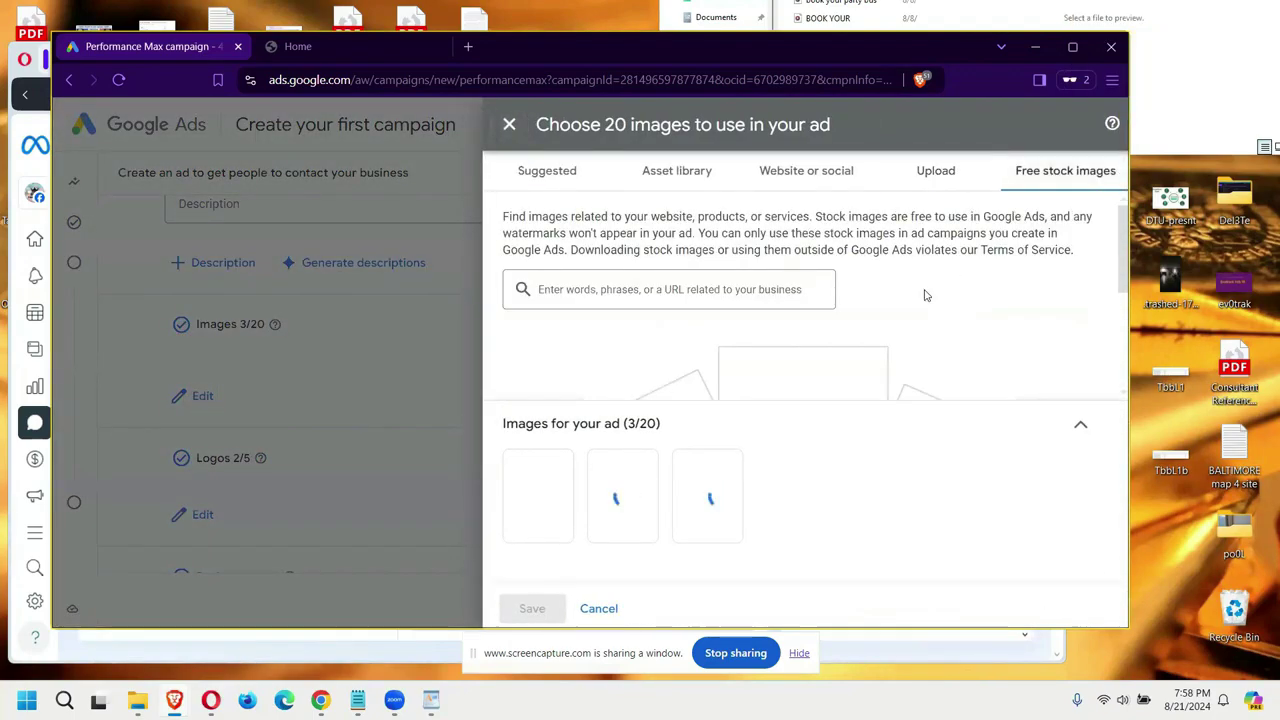
left_click(742, 289)
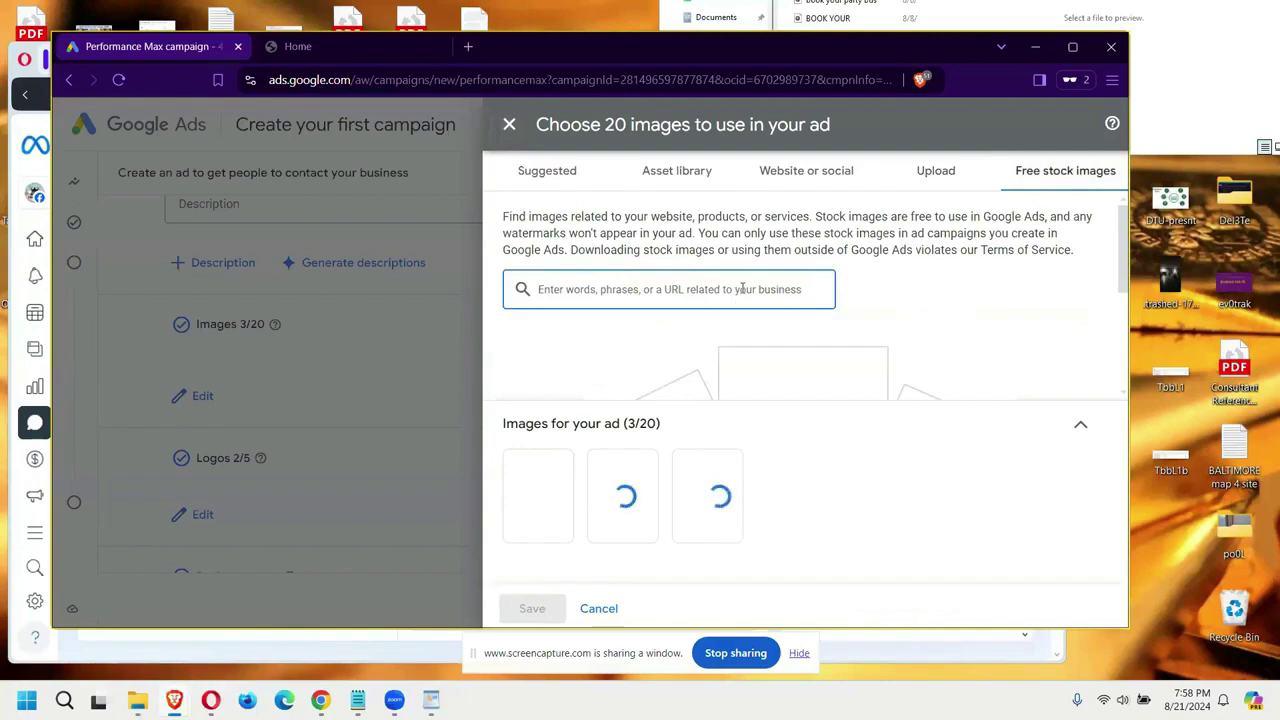
type("PArty Bus")
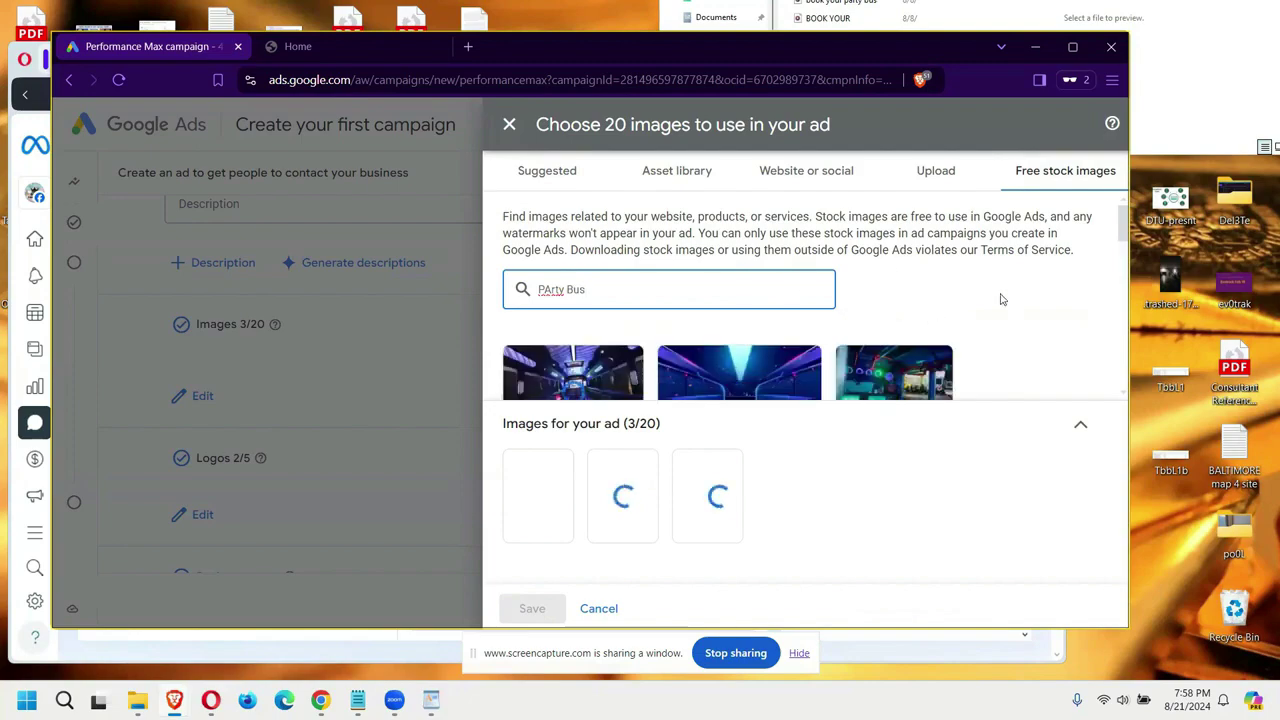
scroll(1000, 295, "down", 1)
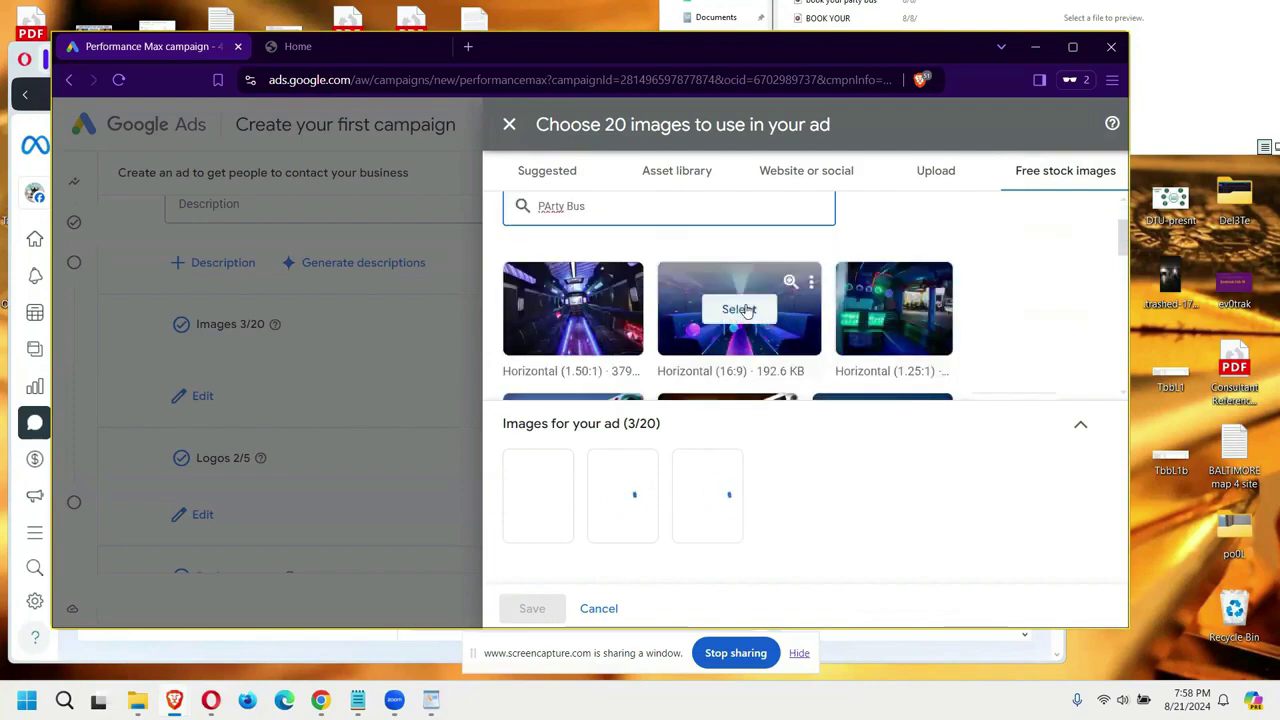
left_click(777, 302)
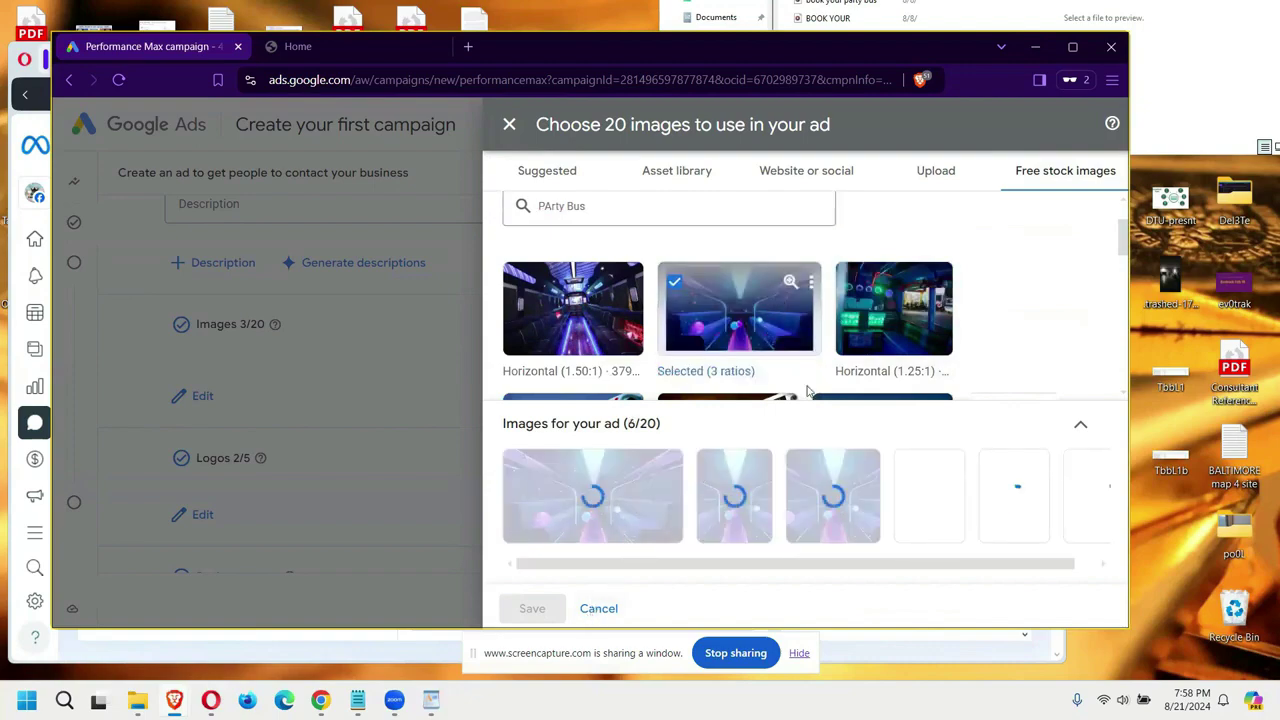
scroll(1049, 309, "down", 5)
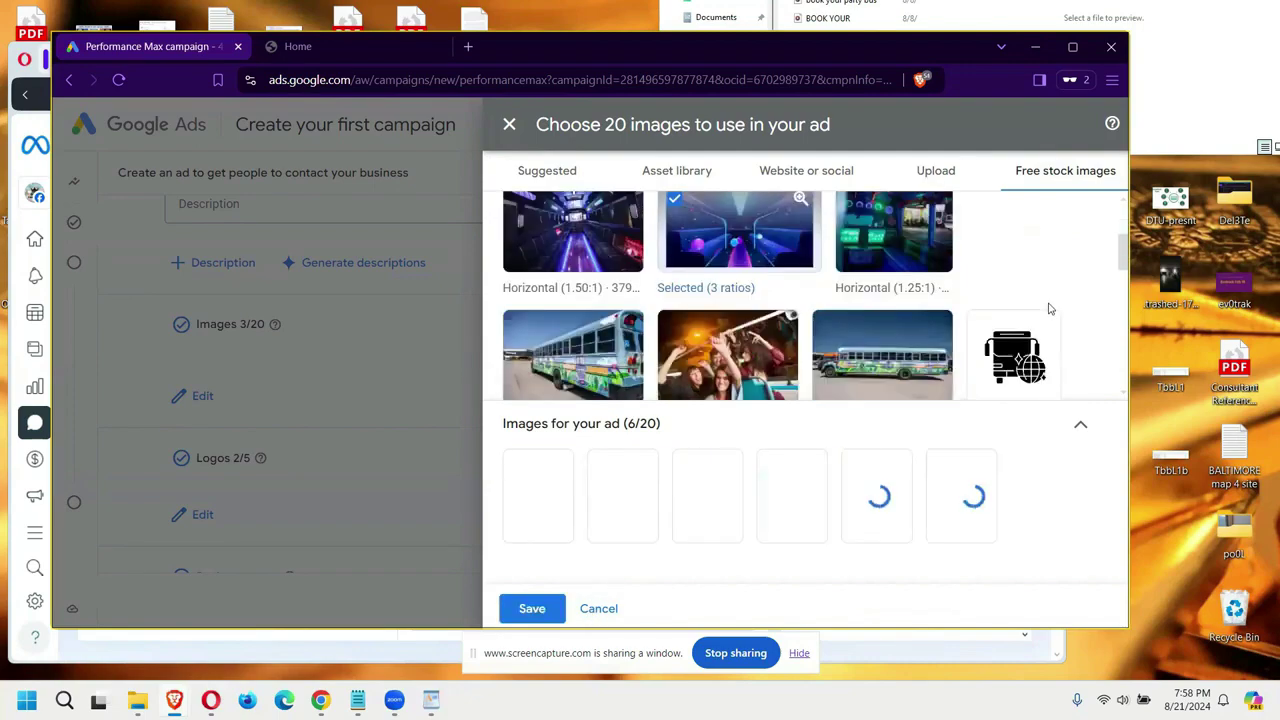
left_click(530, 610)
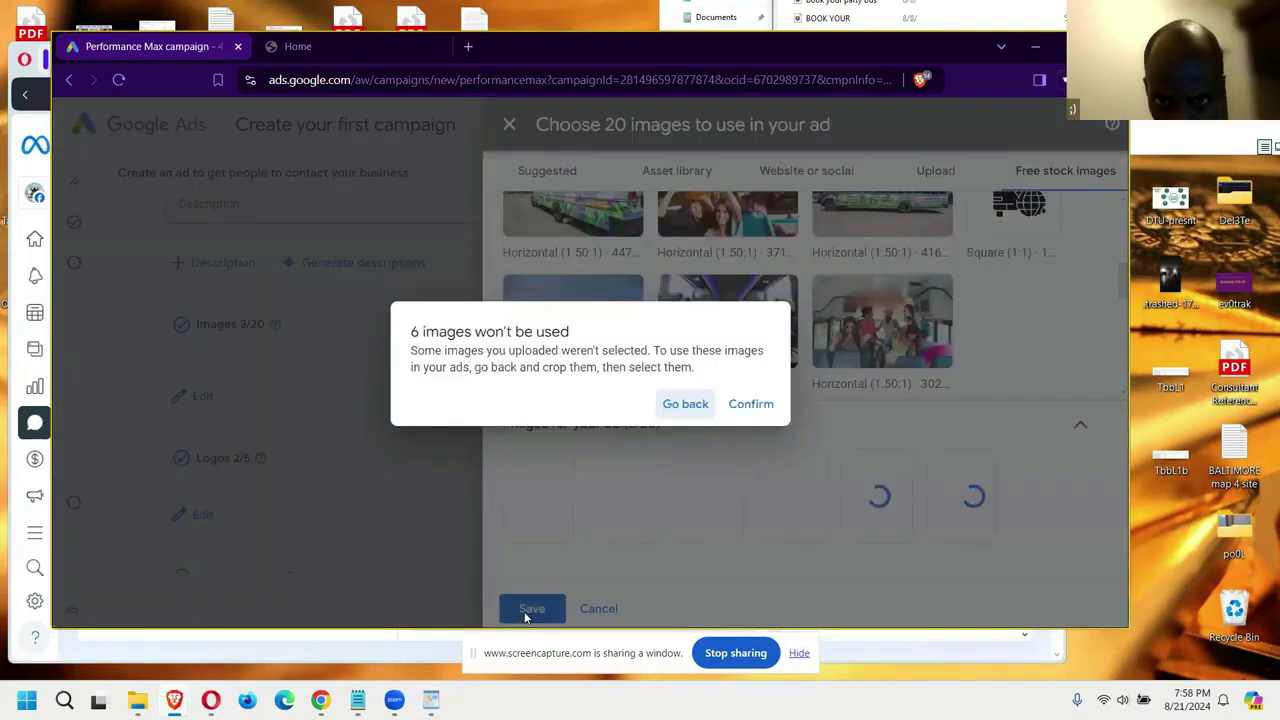
left_click(751, 406)
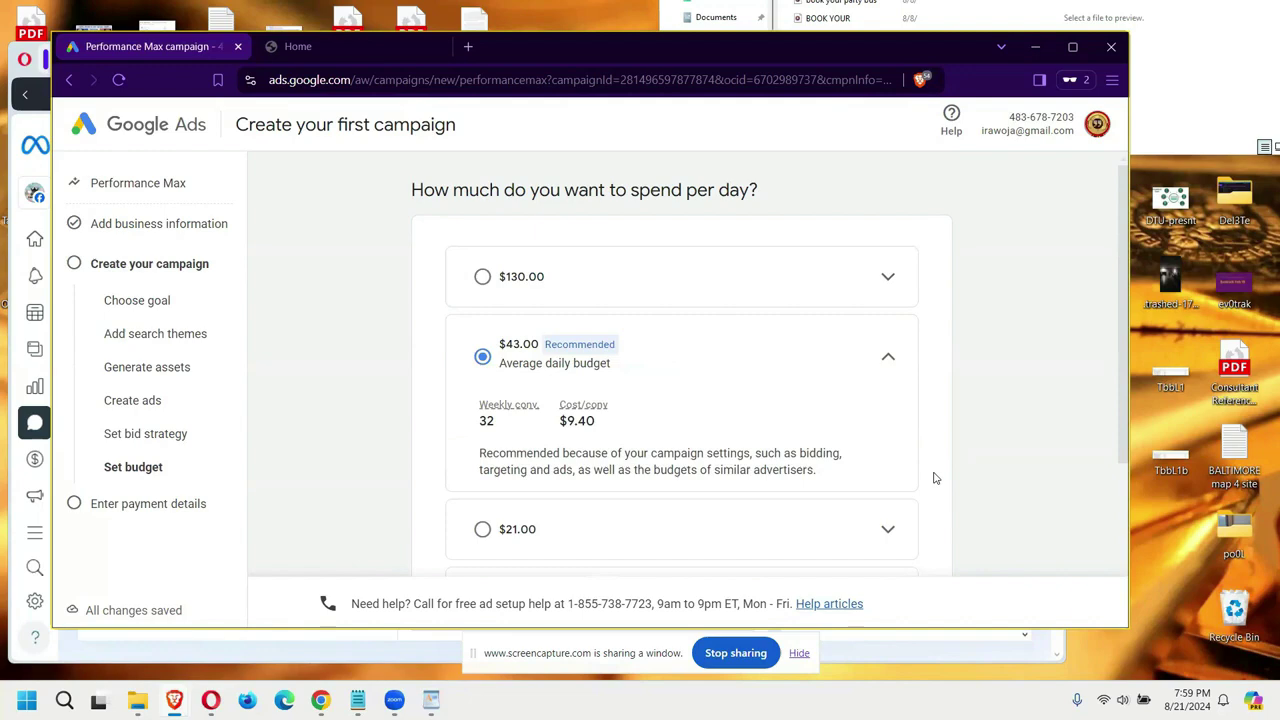
Step: Keep the recommended $43.00 average daily budget and continue to payment details
scroll(934, 478, "down", 3)
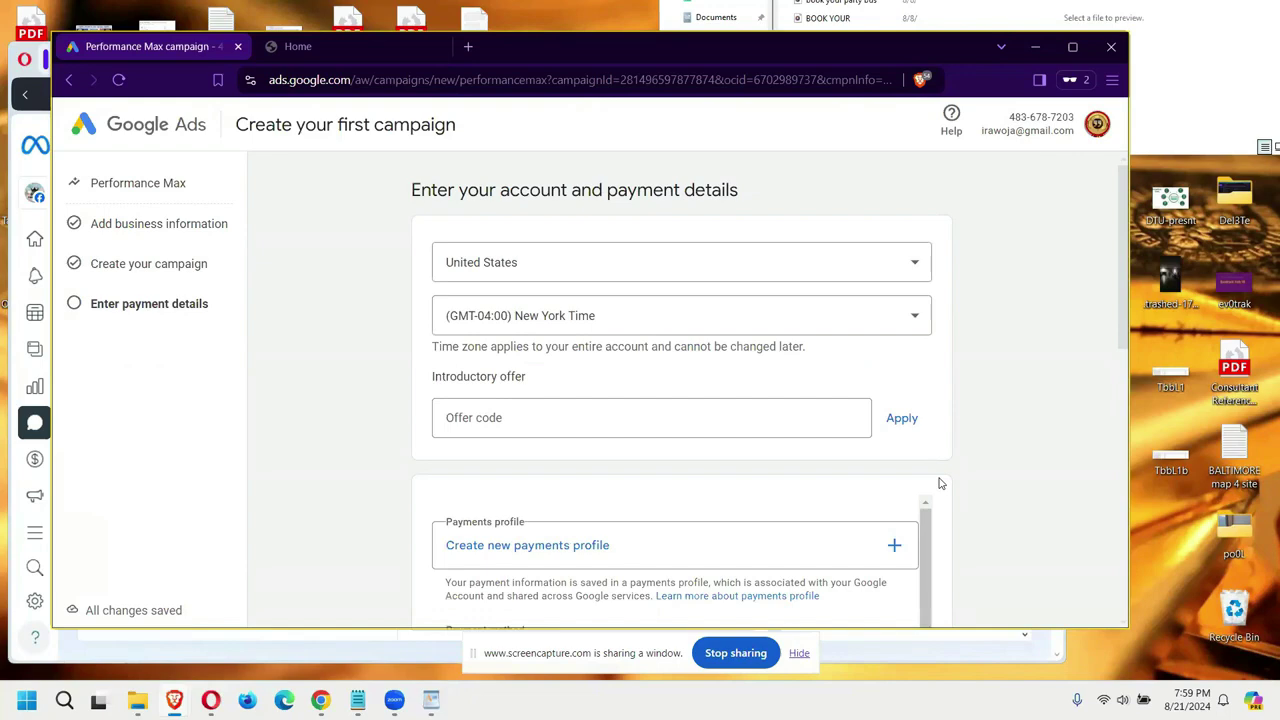
Step: Start a new individual United States payments profile, then bring the Zoom meeting forward
scroll(888, 492, "down", 1)
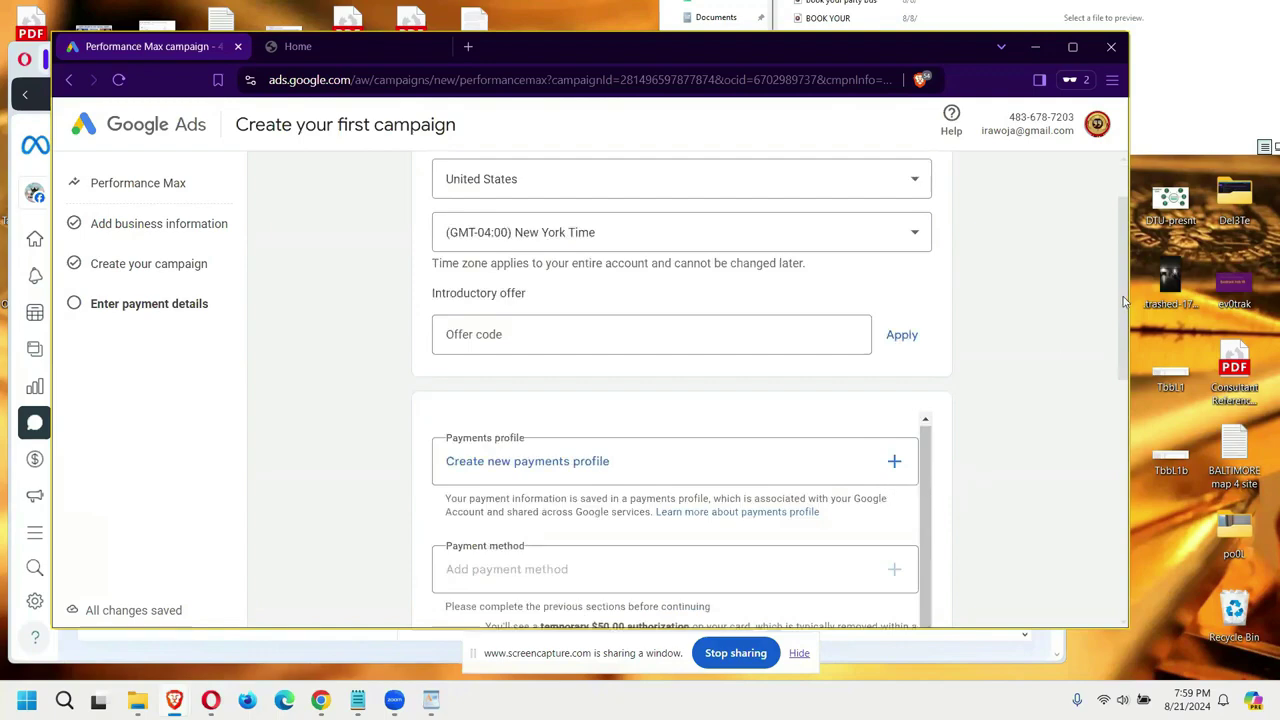
scroll(1133, 372, "down", 5)
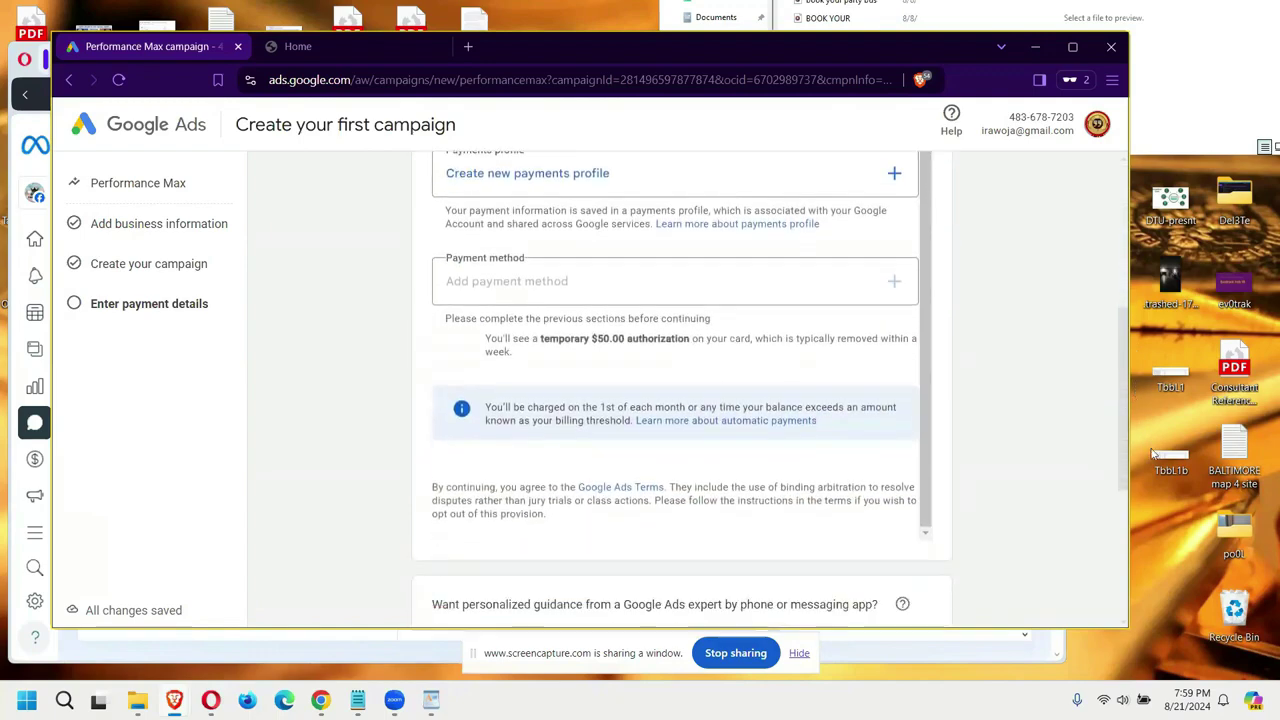
scroll(906, 320, "up", 2)
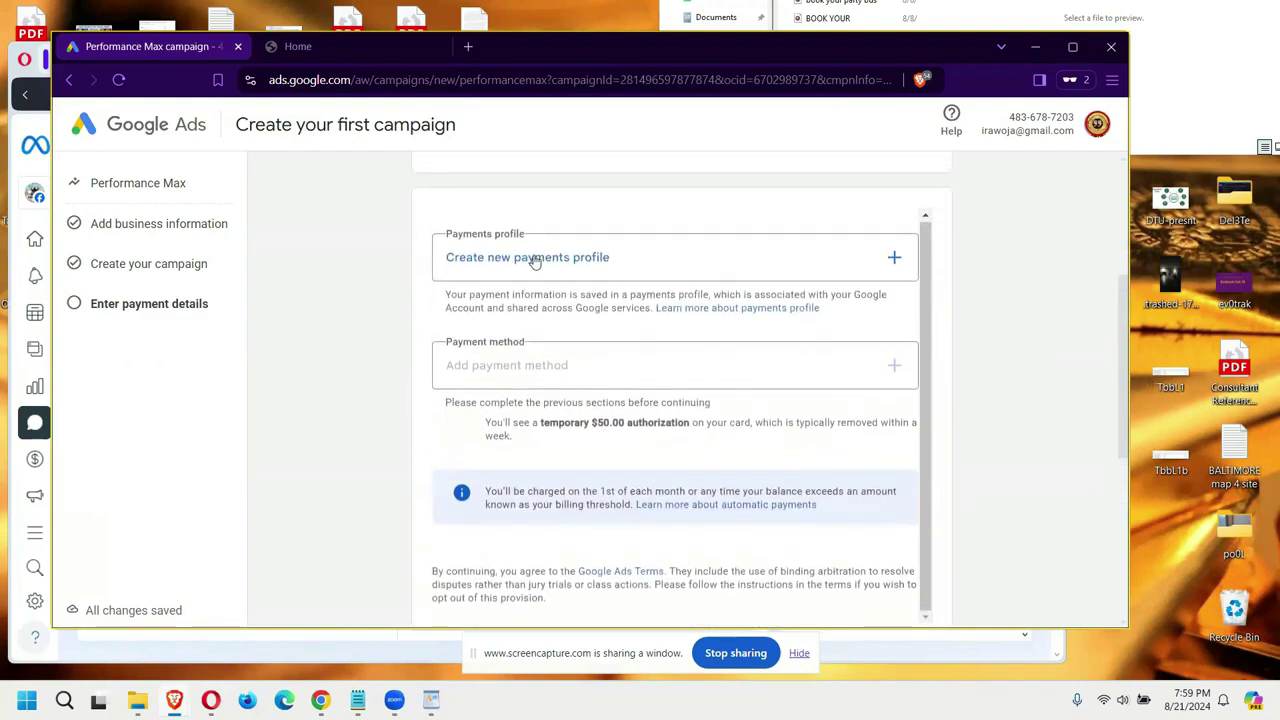
left_click(535, 261)
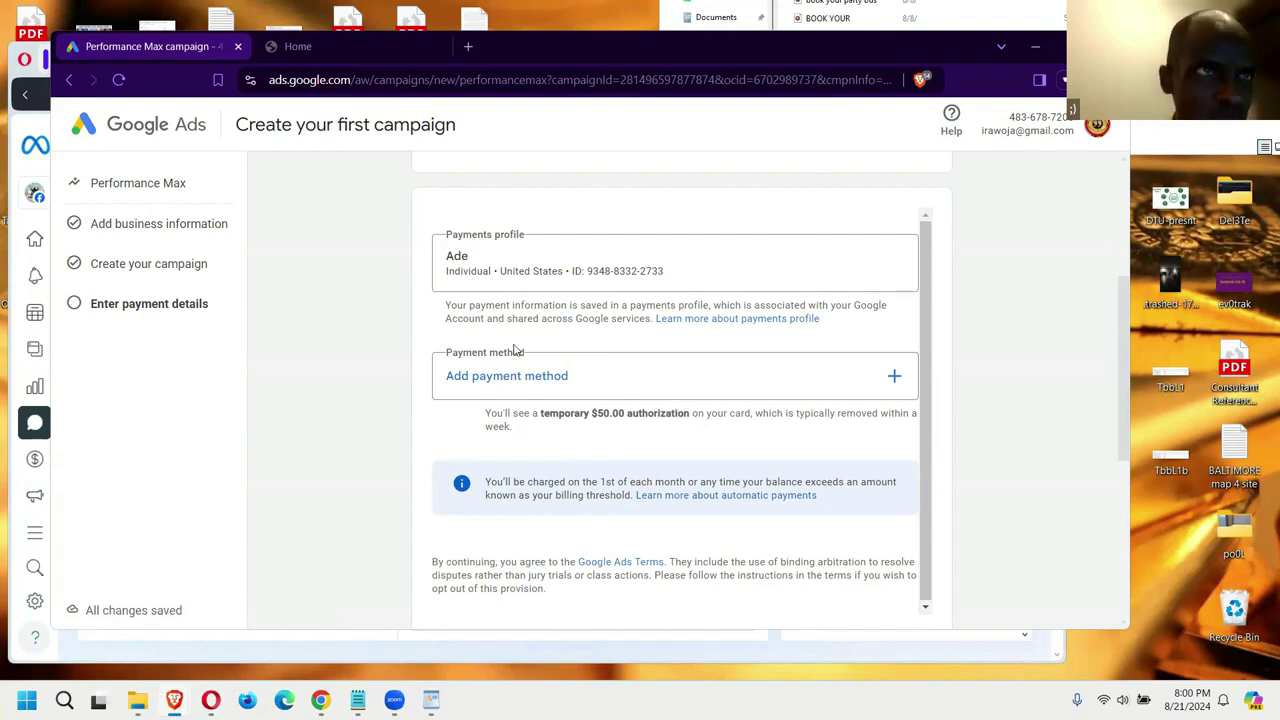
left_click(394, 699)
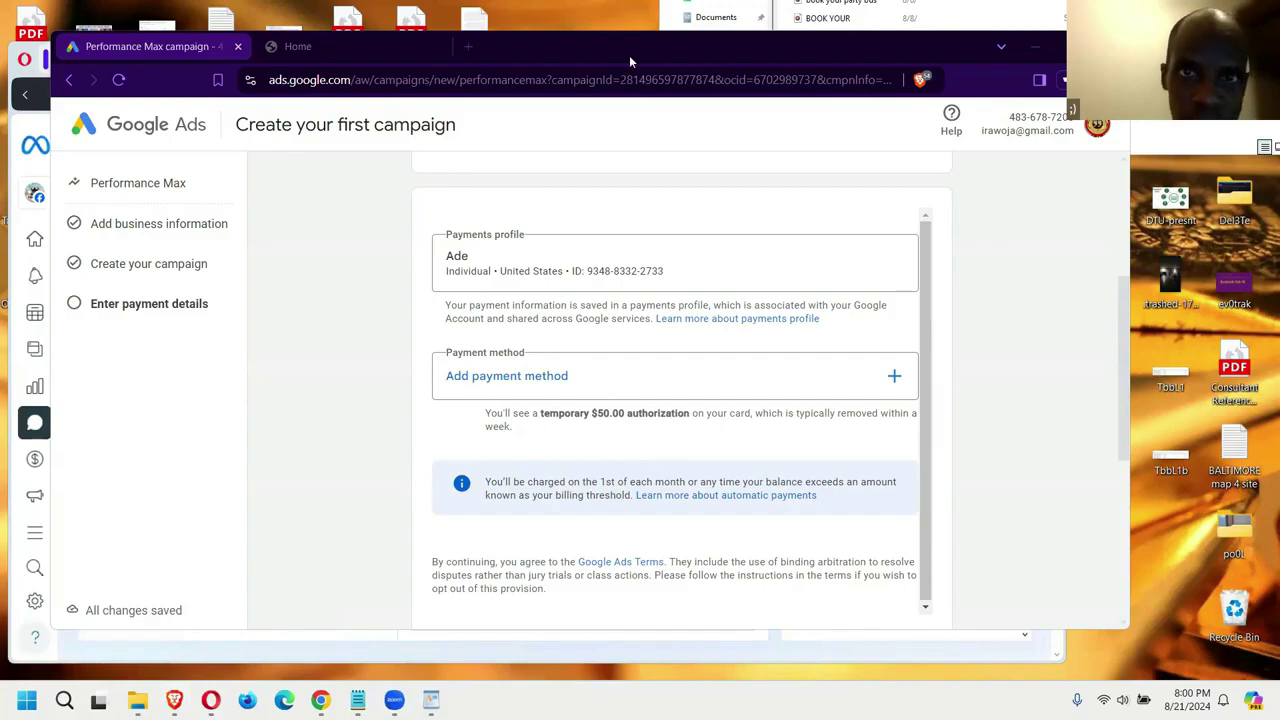
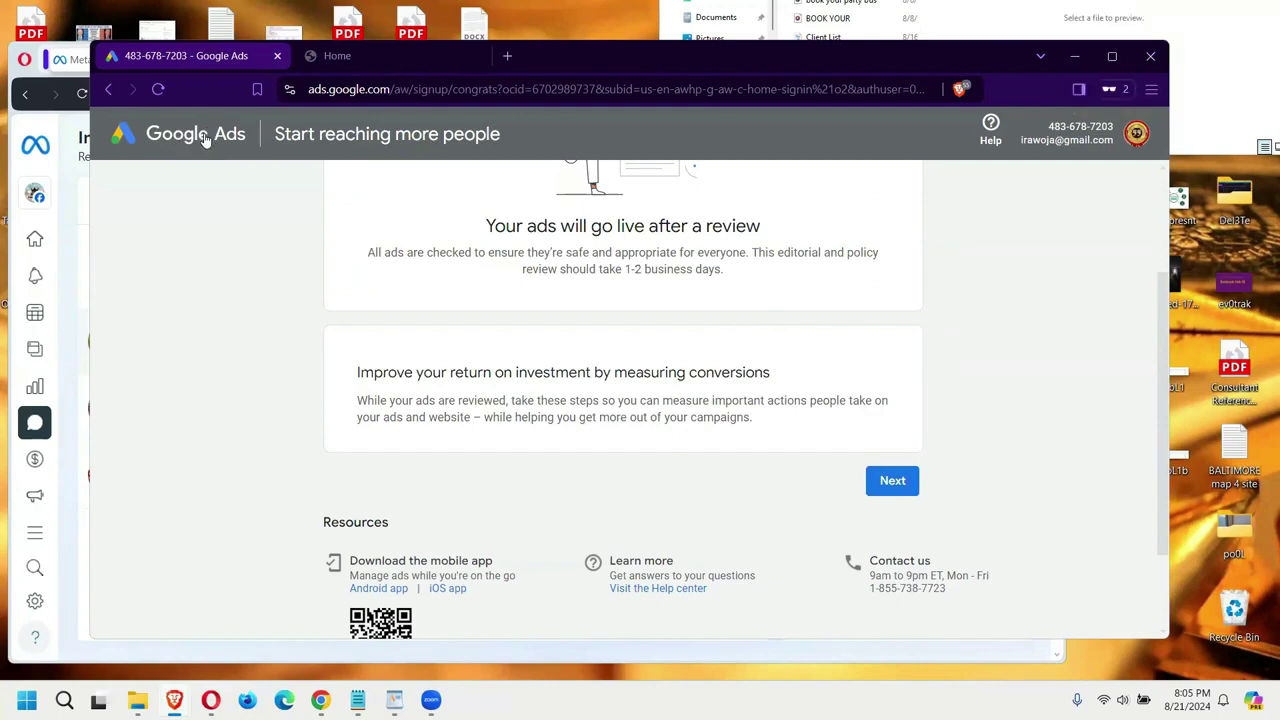
Step: In a new Brave private tab, search 'Google ad' on google.com and open Google Ads
left_click(1137, 135)
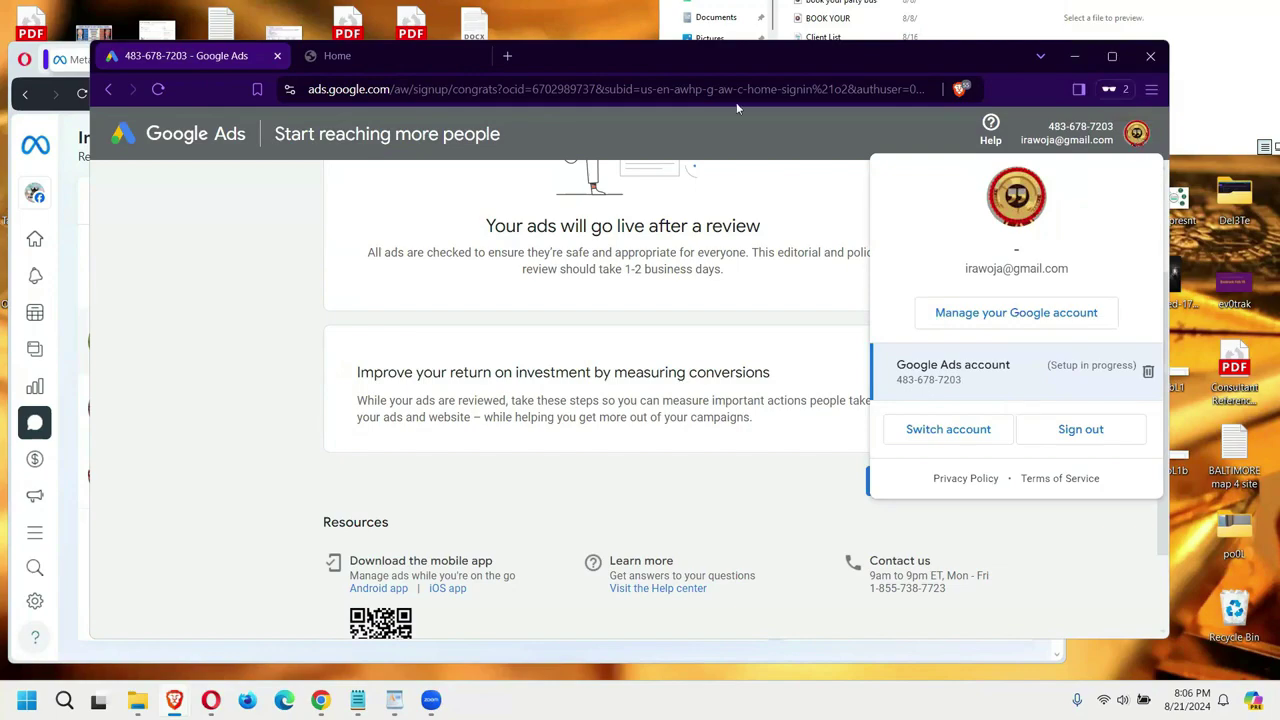
left_click(508, 57)
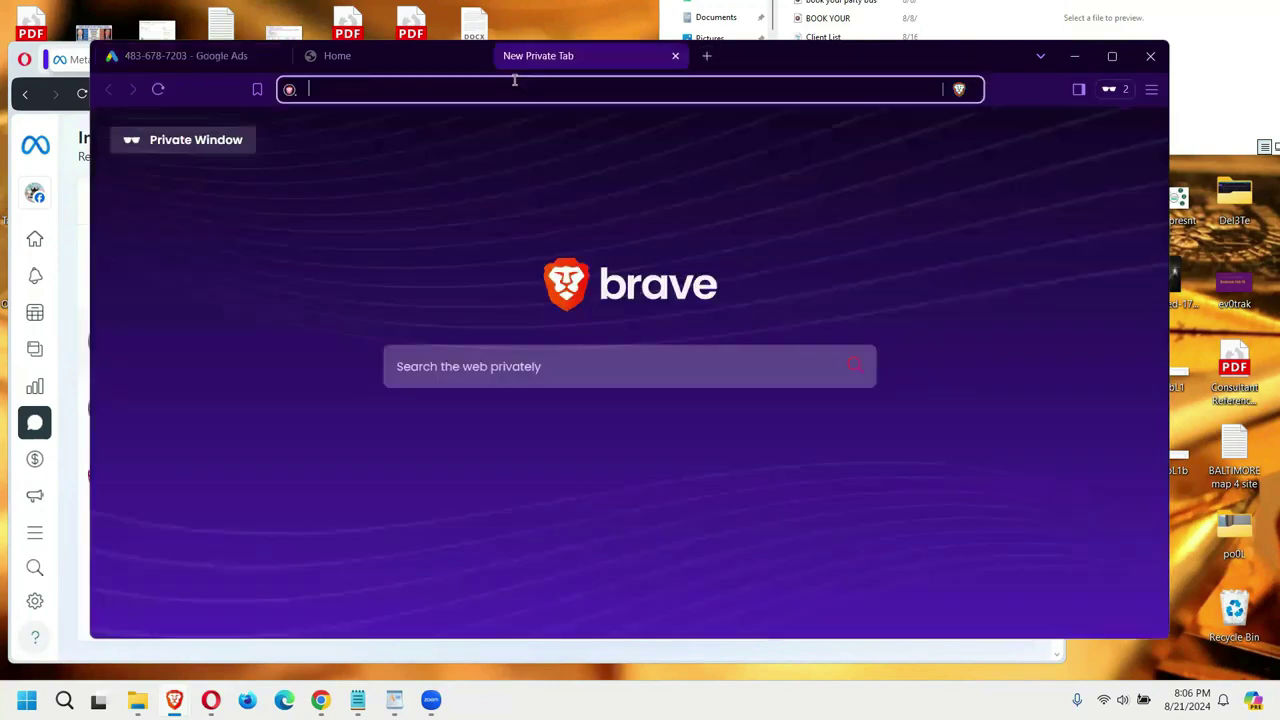
type("google.com")
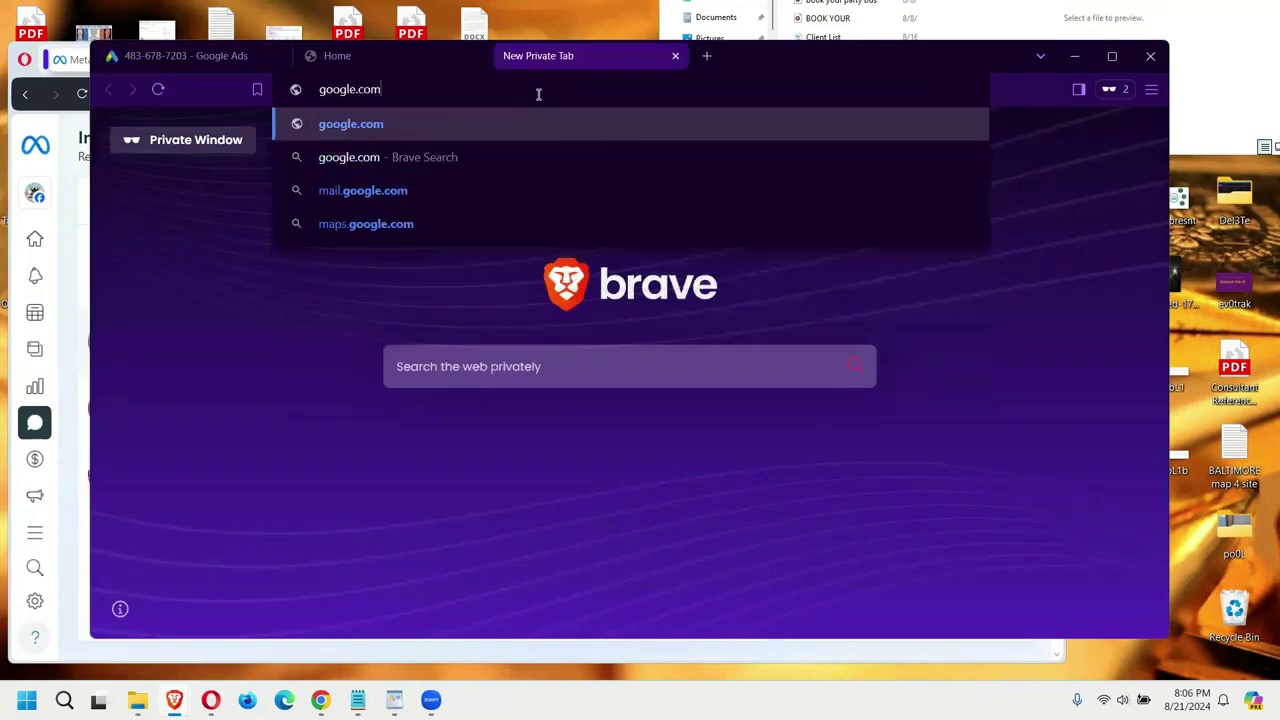
key("Return")
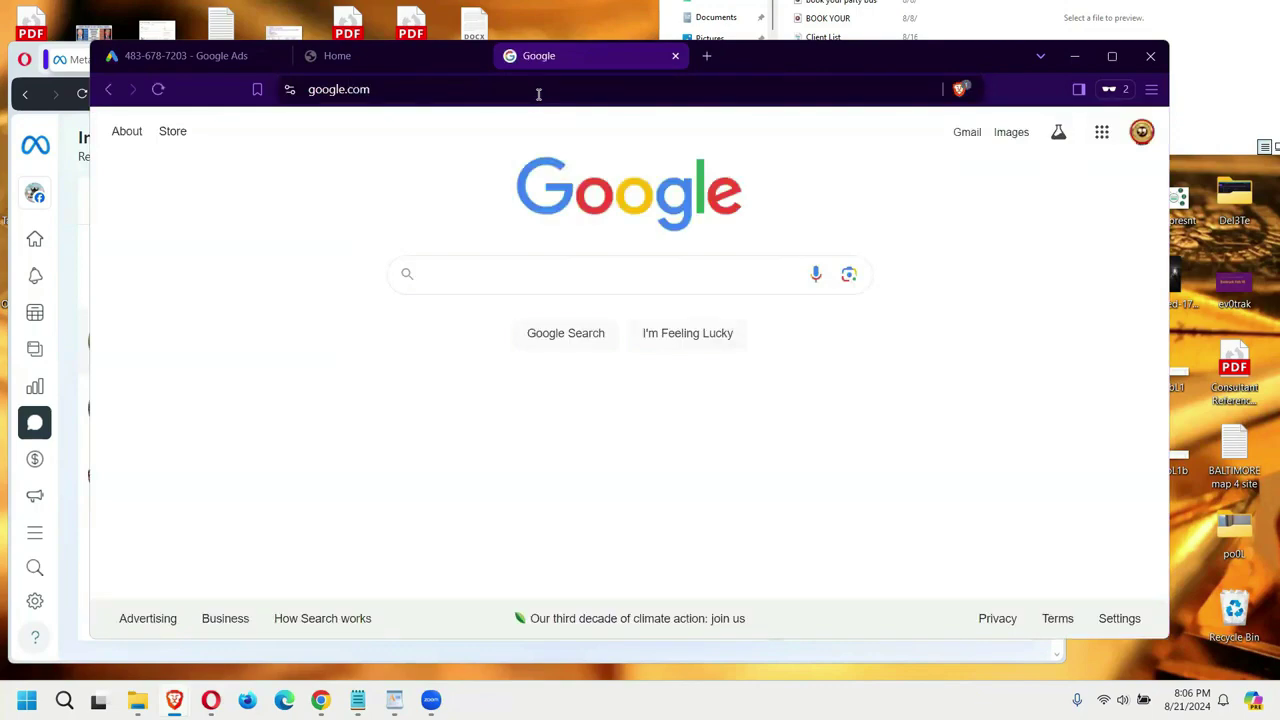
type("Google ")
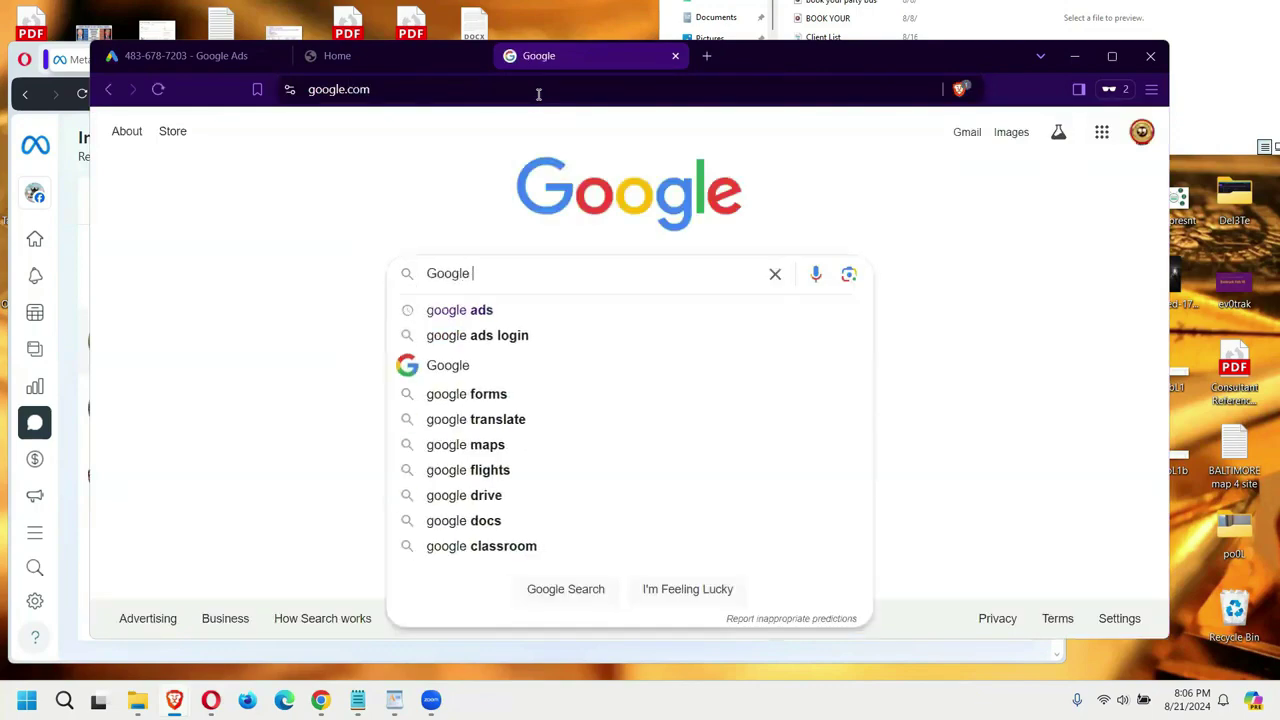
type("ad")
key("Return")
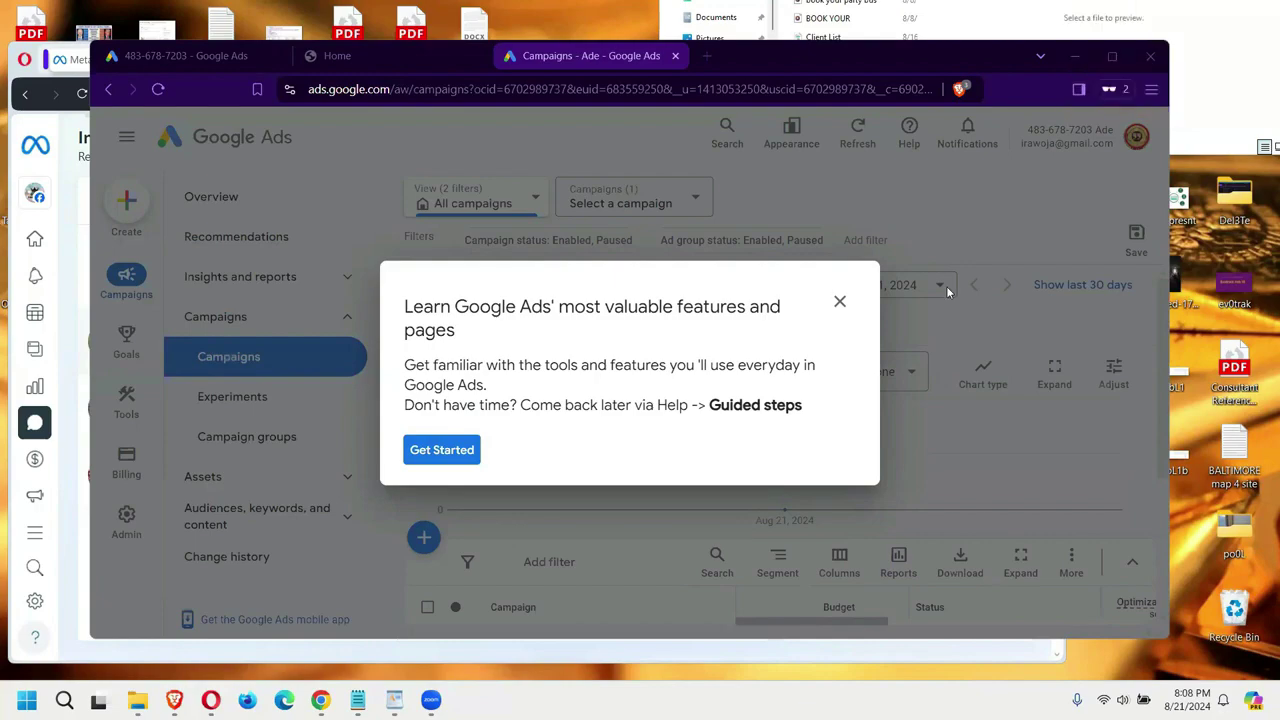
Step: Exit the 'Learn Google Ads' guide with Leave to reveal the Campaigns chart and table
left_click(839, 304)
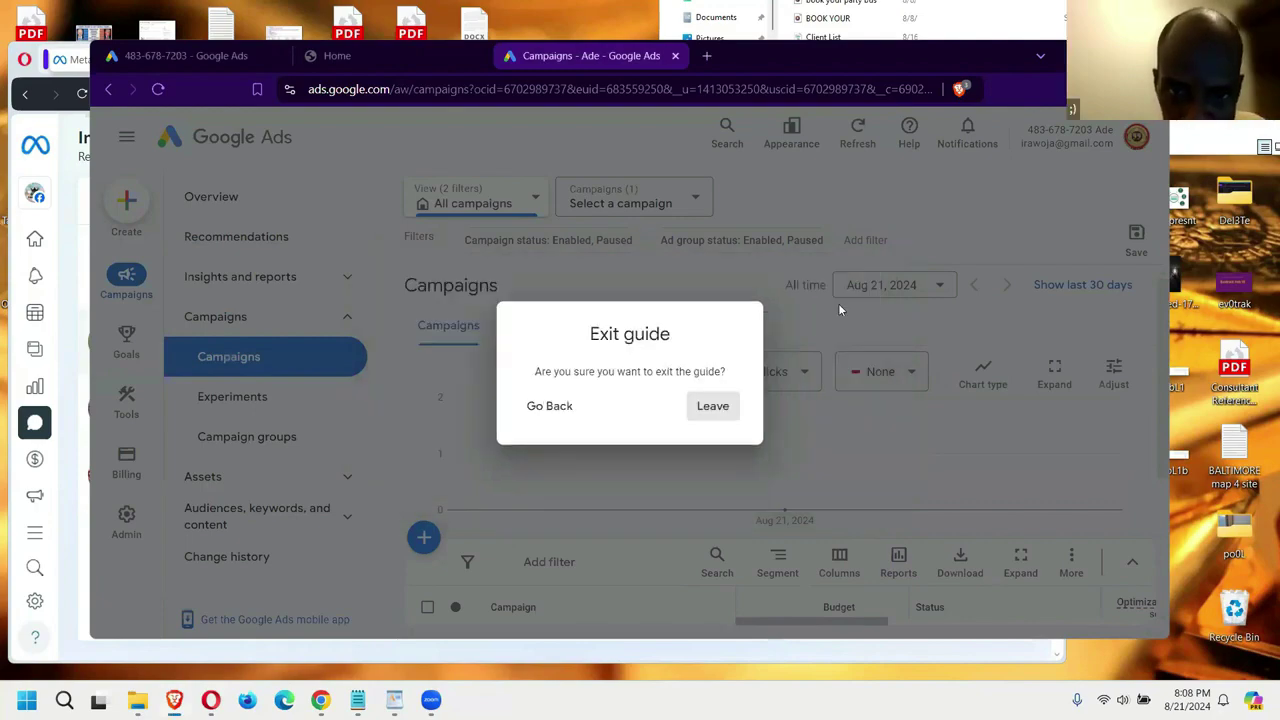
left_click(719, 407)
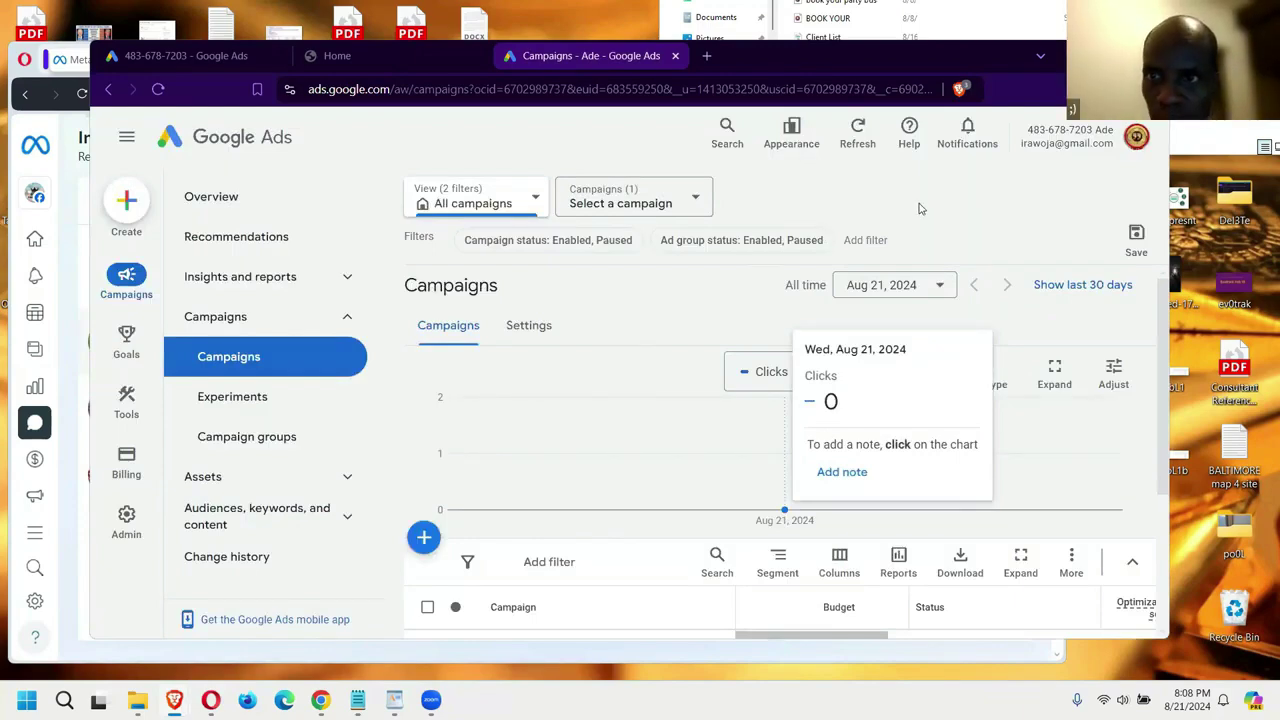
scroll(1006, 263, "down", 3)
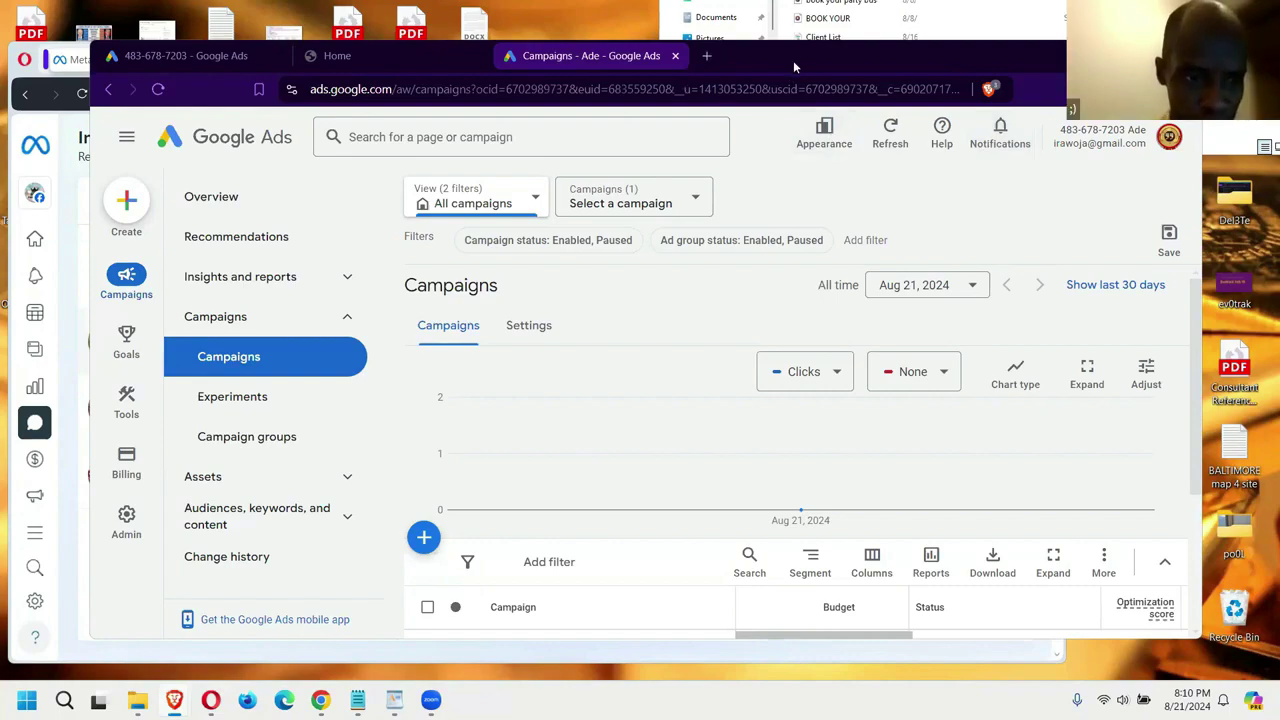
left_click_drag(793, 60, 799, 92)
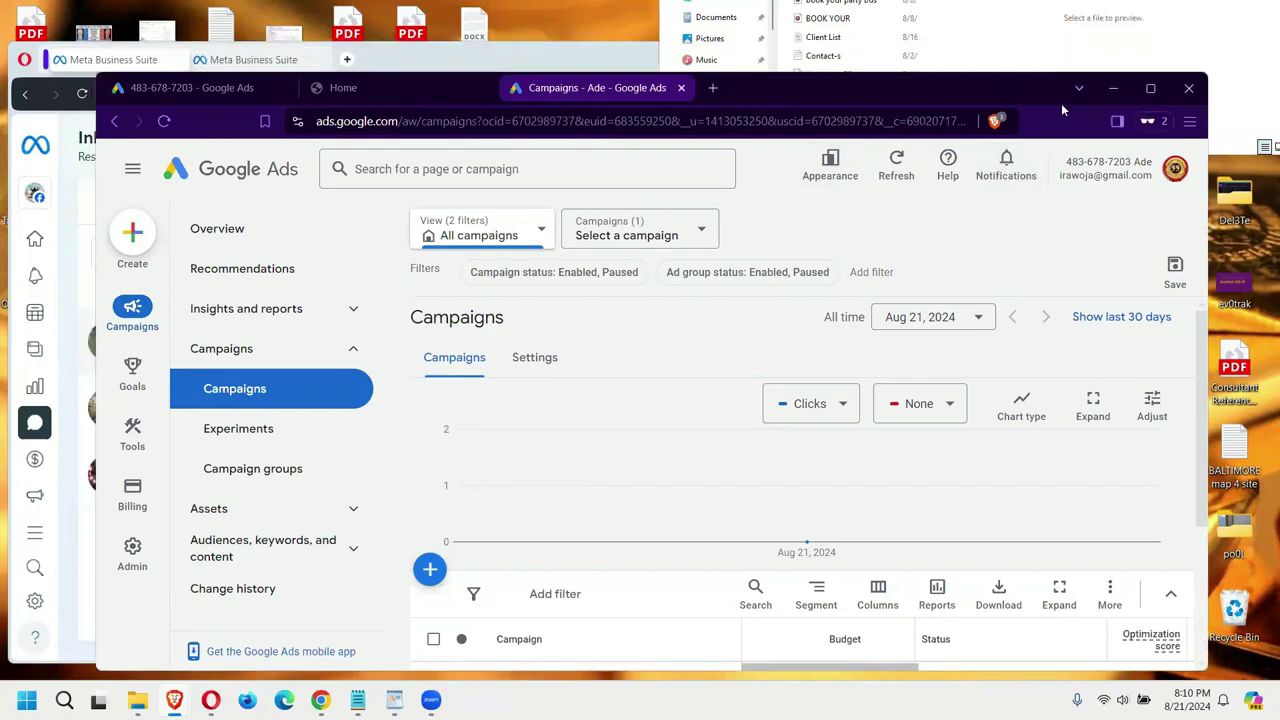
Step: Copy the lead's phone number from the Messenger chat and bring up the Agency Party Bus folder
left_click(1113, 88)
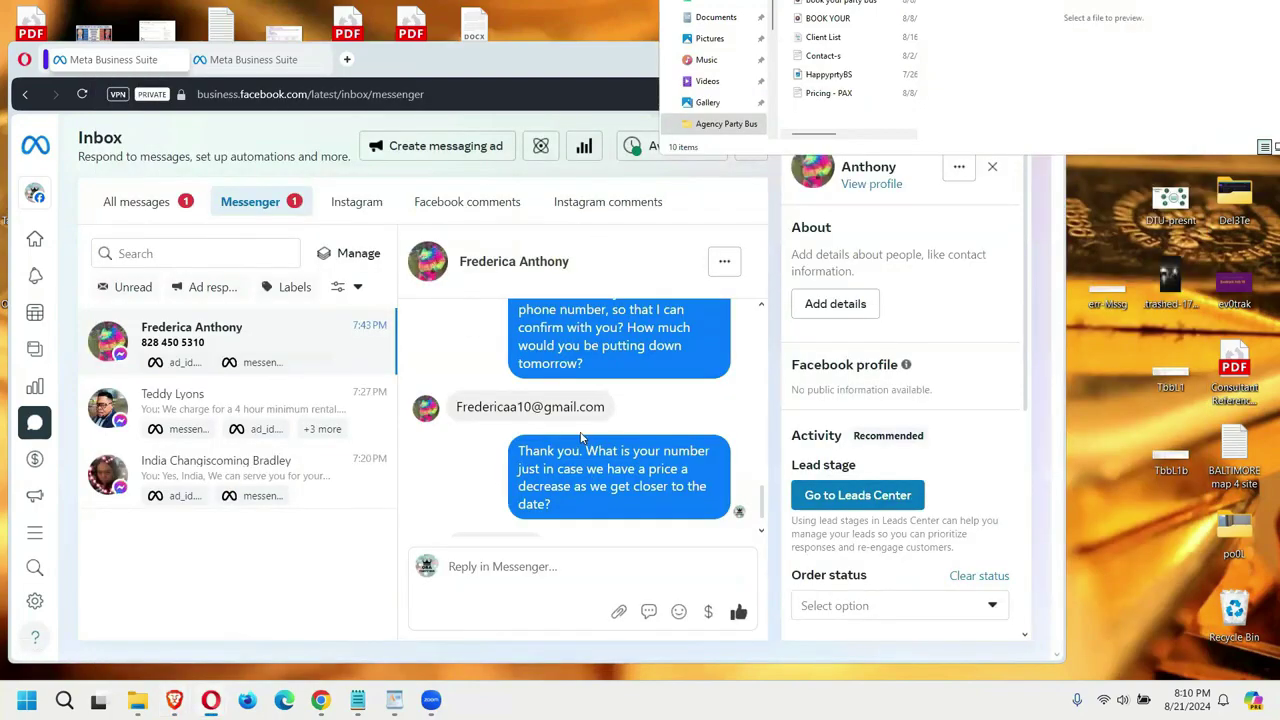
scroll(580, 437, "down", 1)
left_click_drag(537, 504, 458, 505)
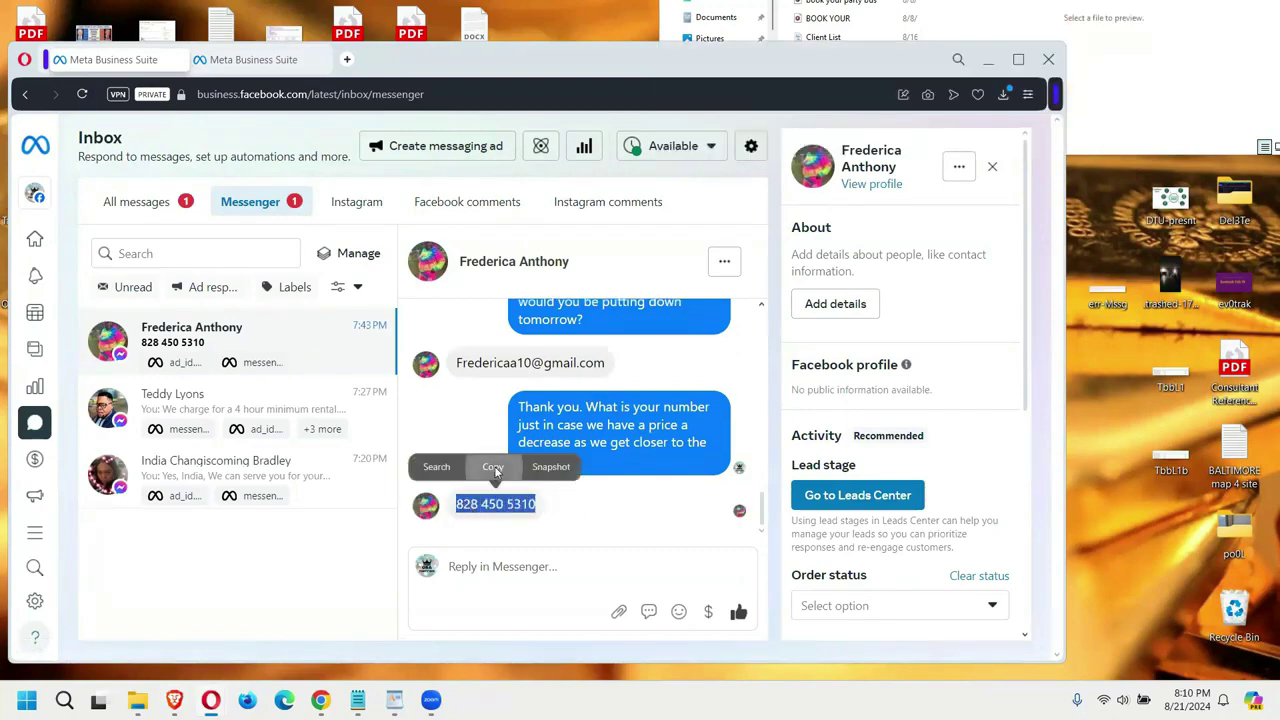
left_click(491, 467)
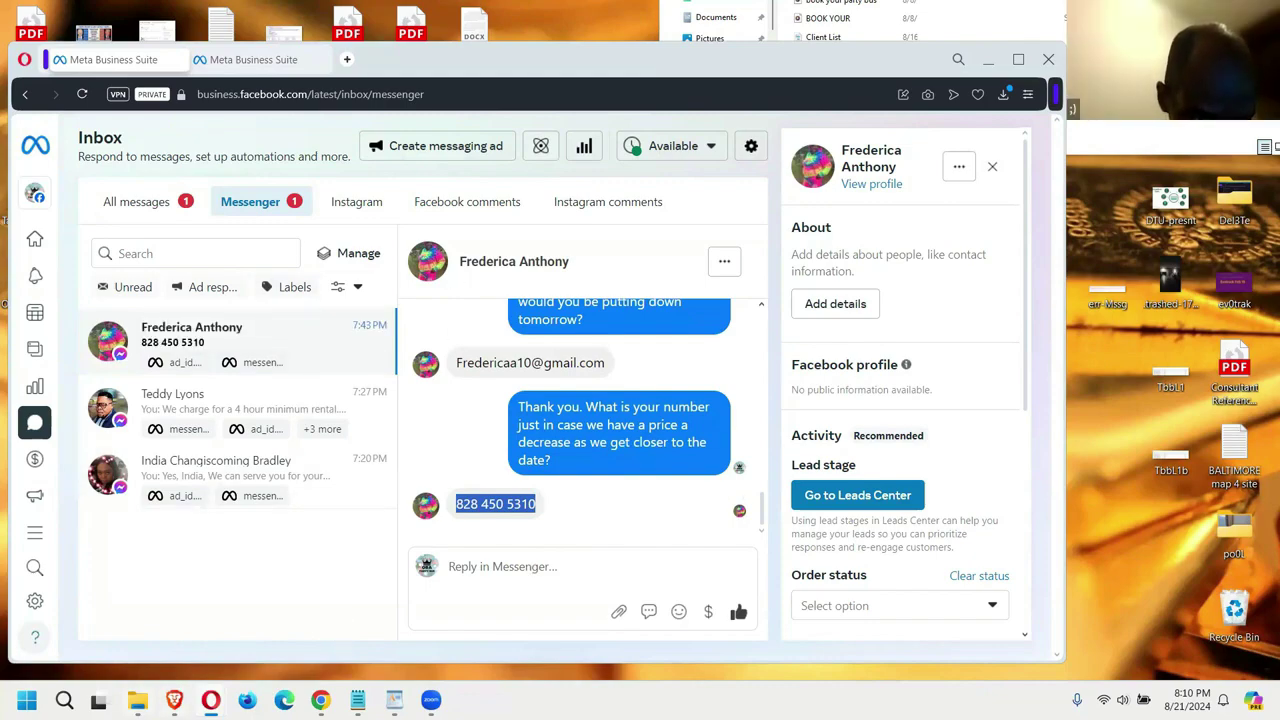
left_click(137, 700)
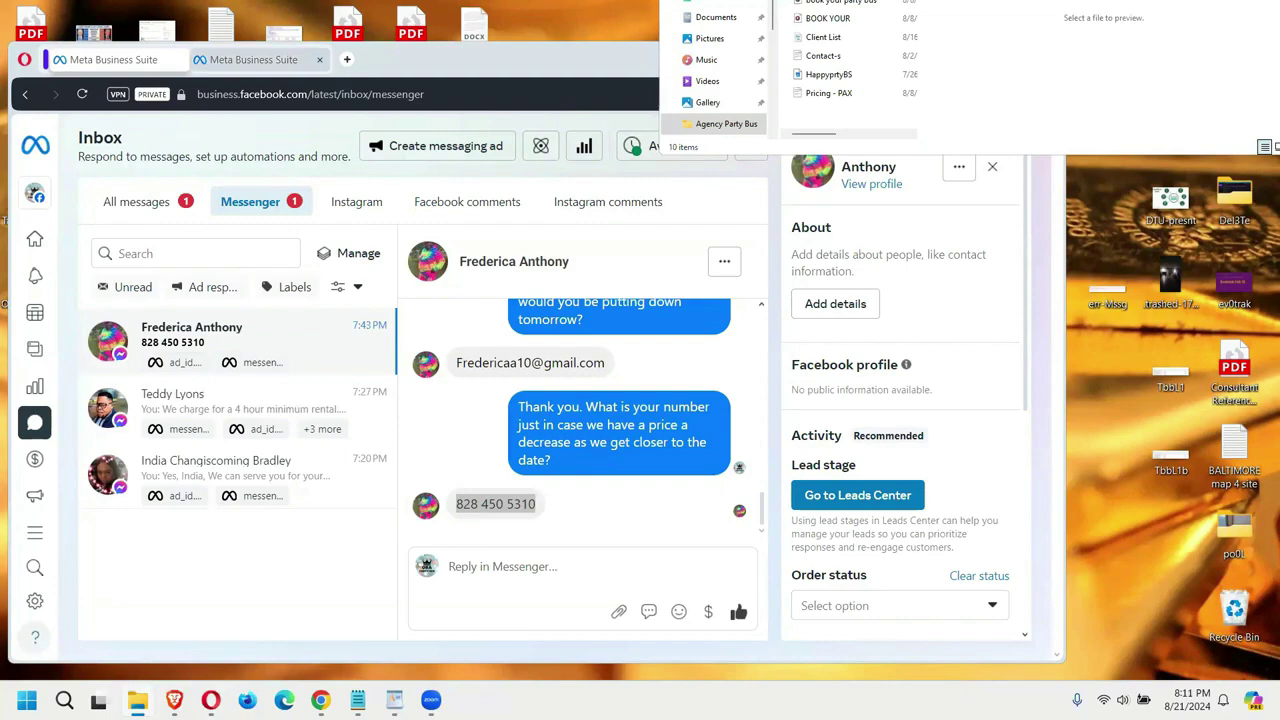
left_click(680, 148)
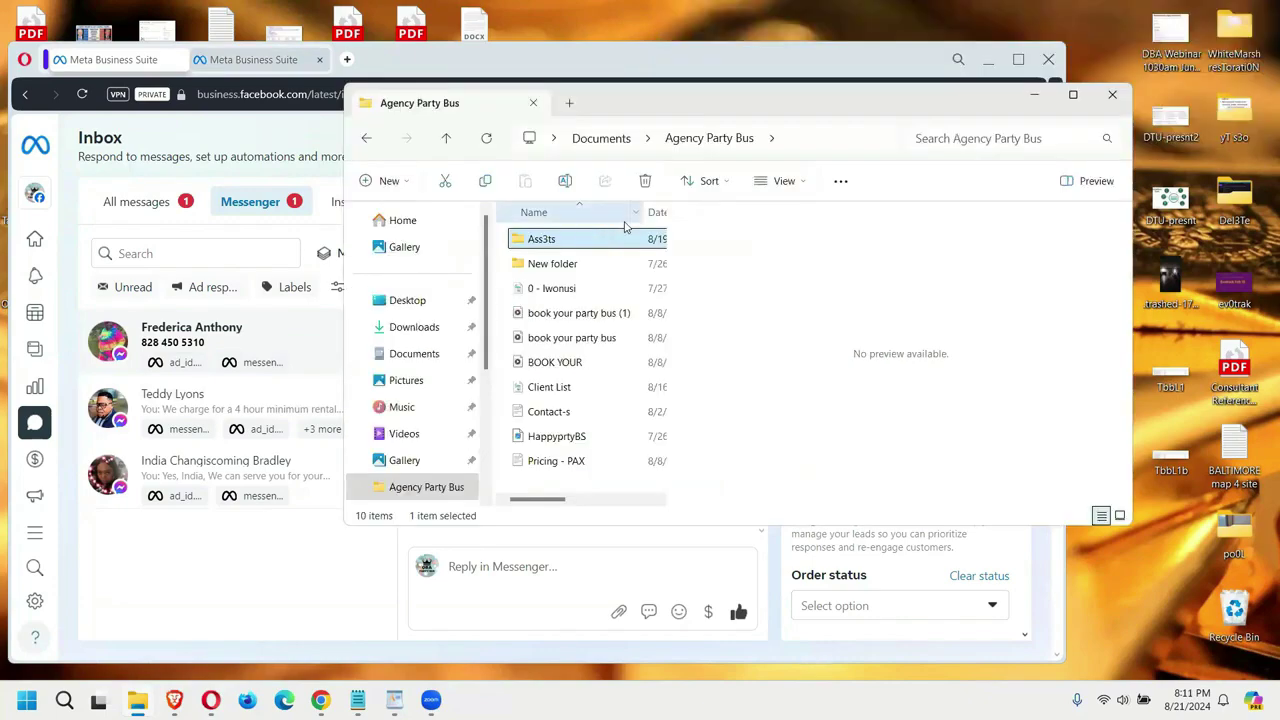
Step: Browse the Ass3ts folder, then return to the Agency Party Bus folder
double_click(522, 244)
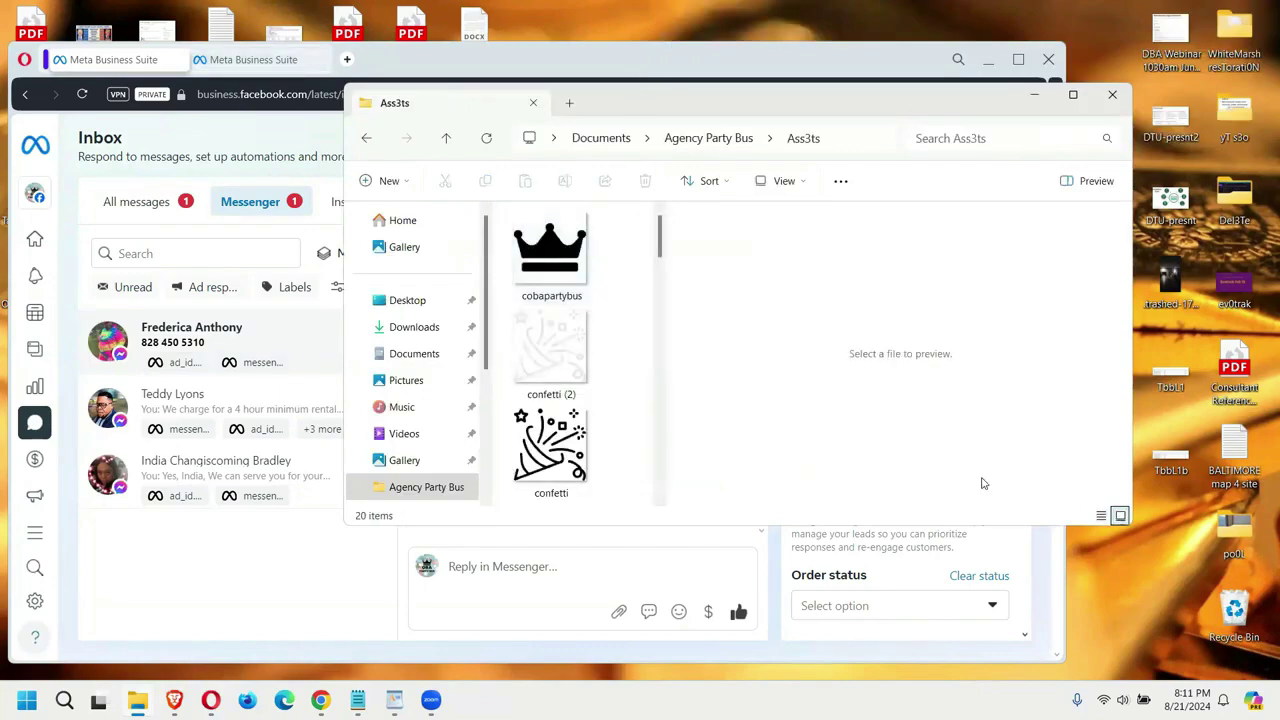
left_click_drag(994, 482, 965, 652)
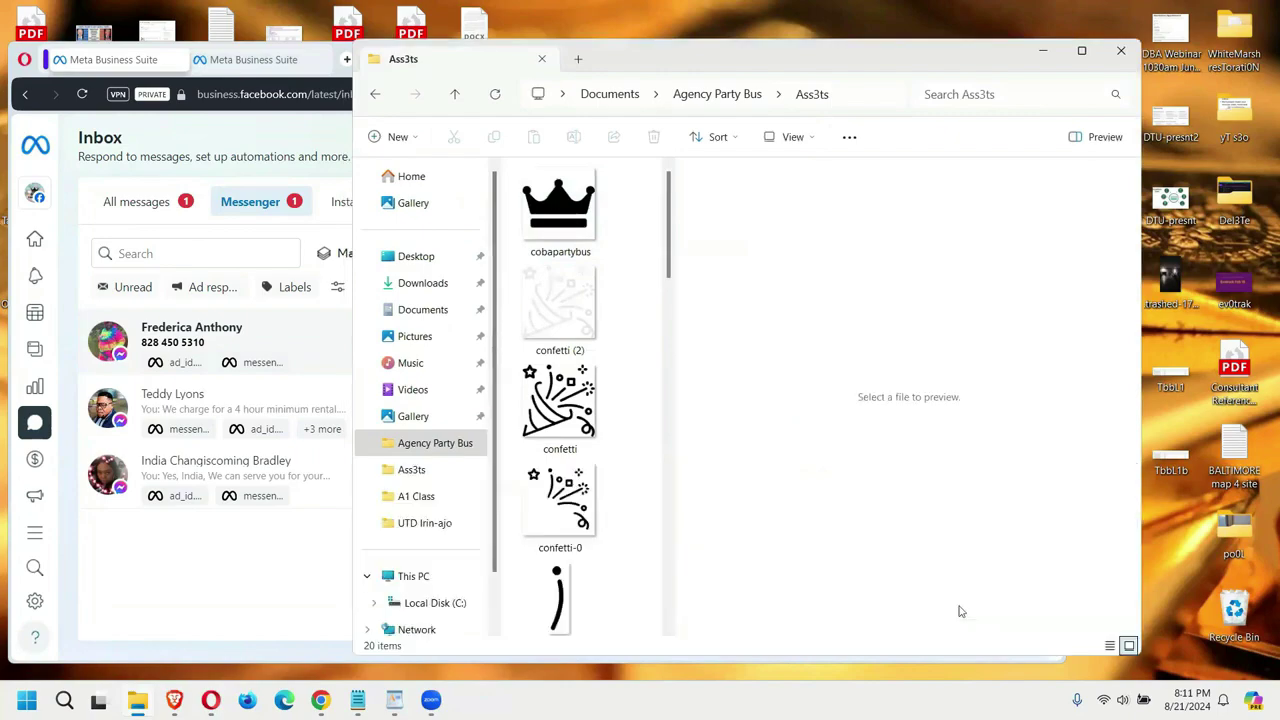
scroll(669, 400, "down", 4)
scroll(669, 432, "down", 10)
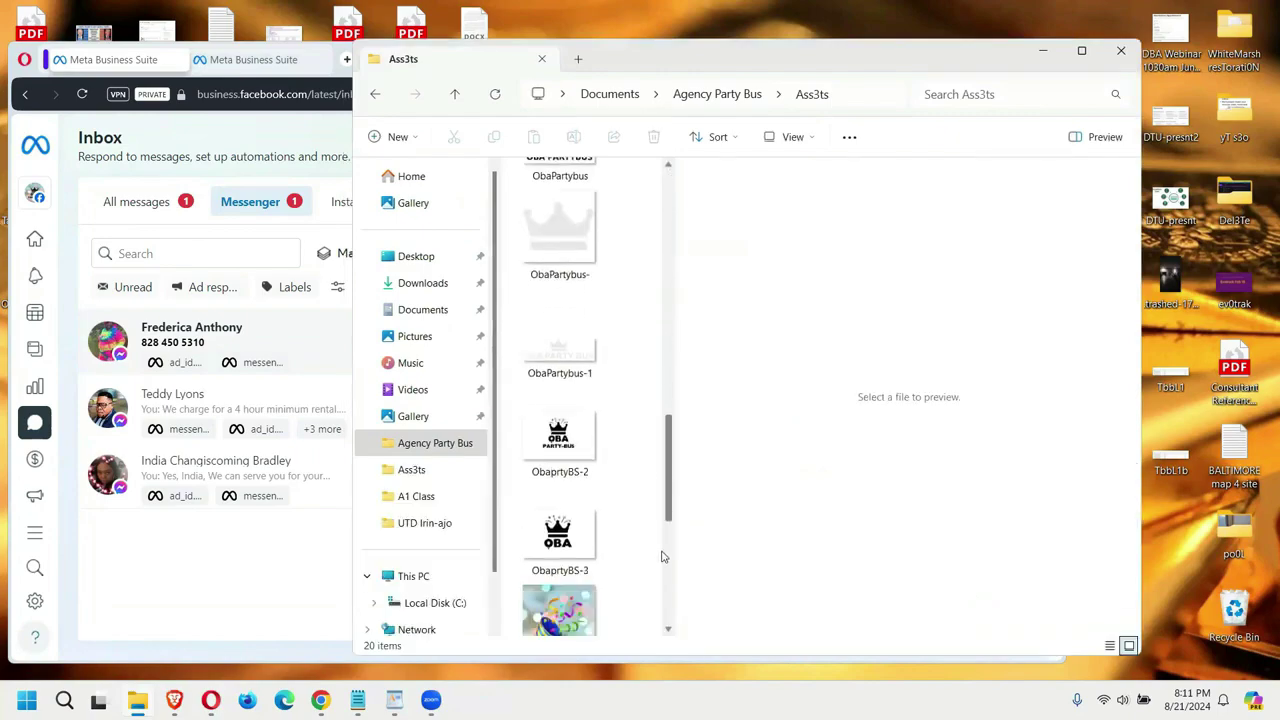
left_click(375, 94)
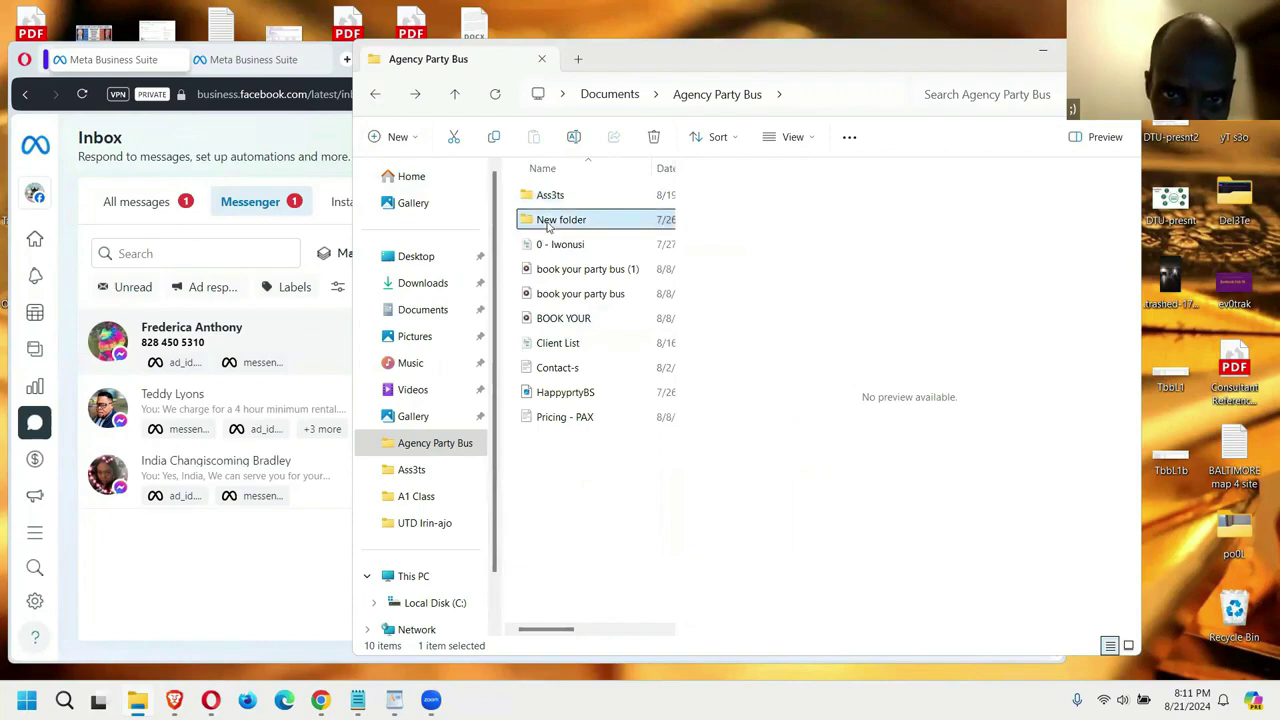
Step: Open New folder and preview the white party bus photo ObaPArtybus
double_click(548, 222)
scroll(657, 356, "down", 5)
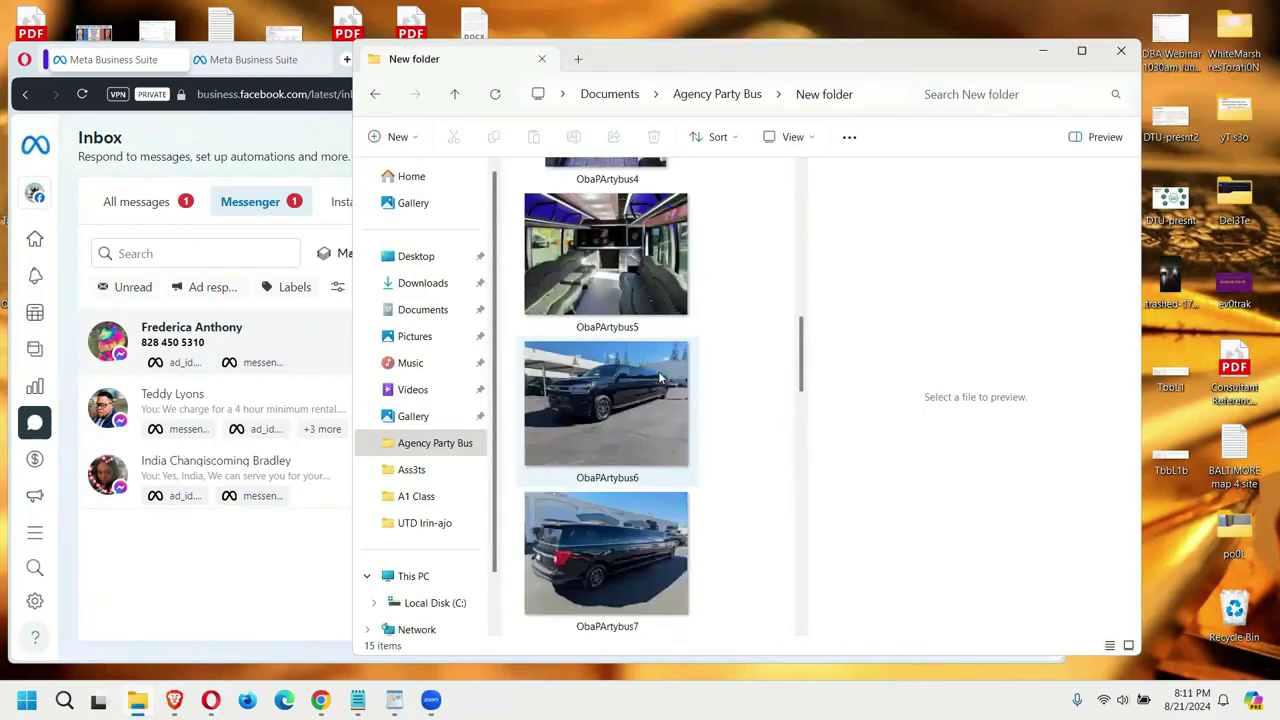
left_click(598, 400)
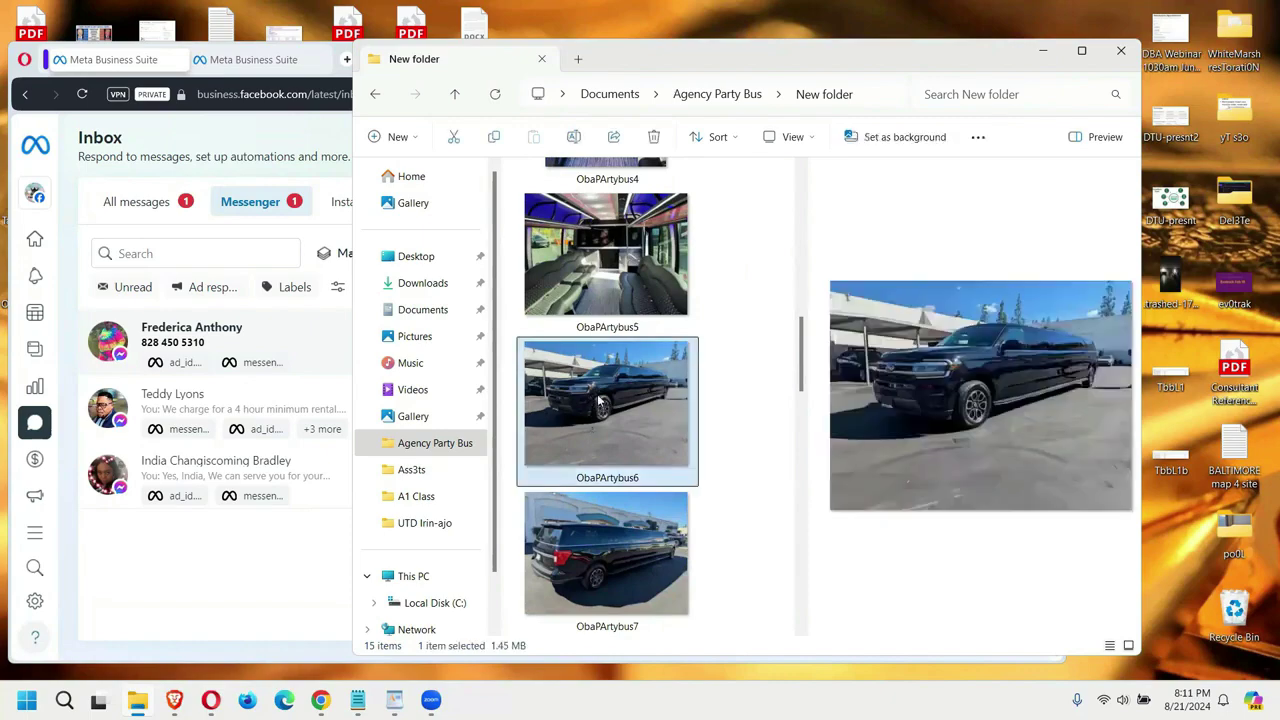
scroll(626, 392, "up", 8)
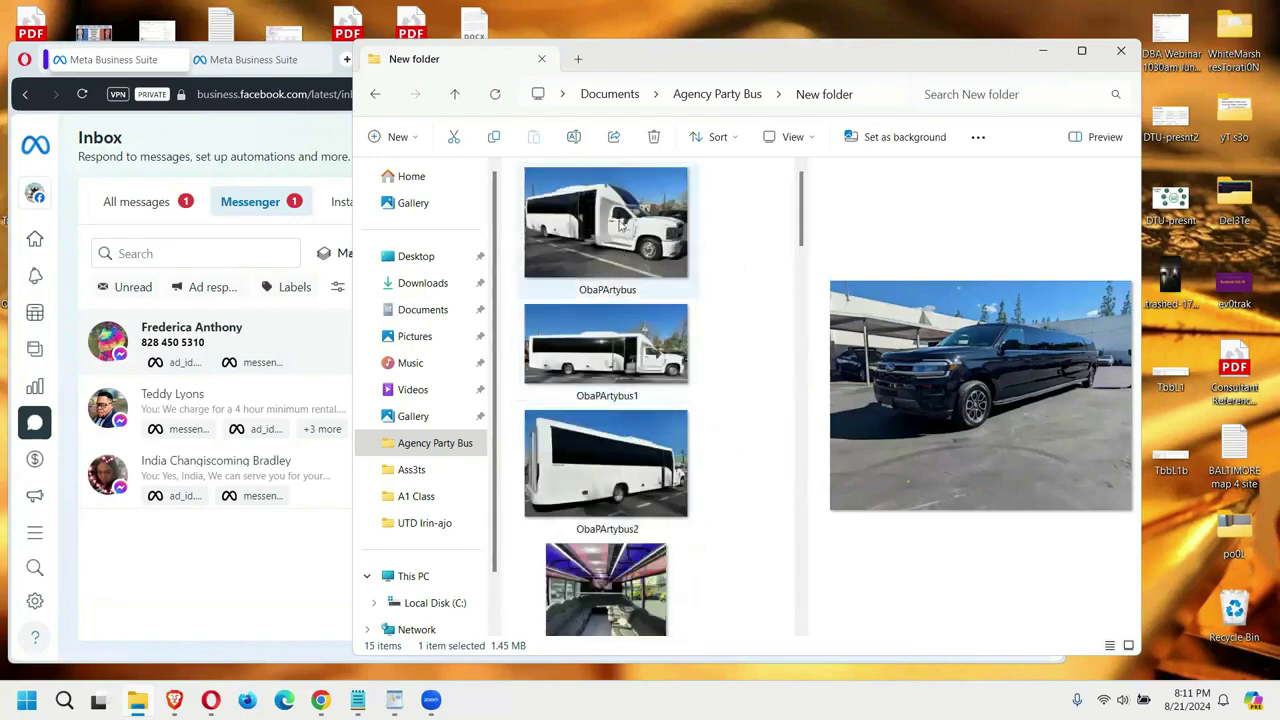
left_click(620, 226)
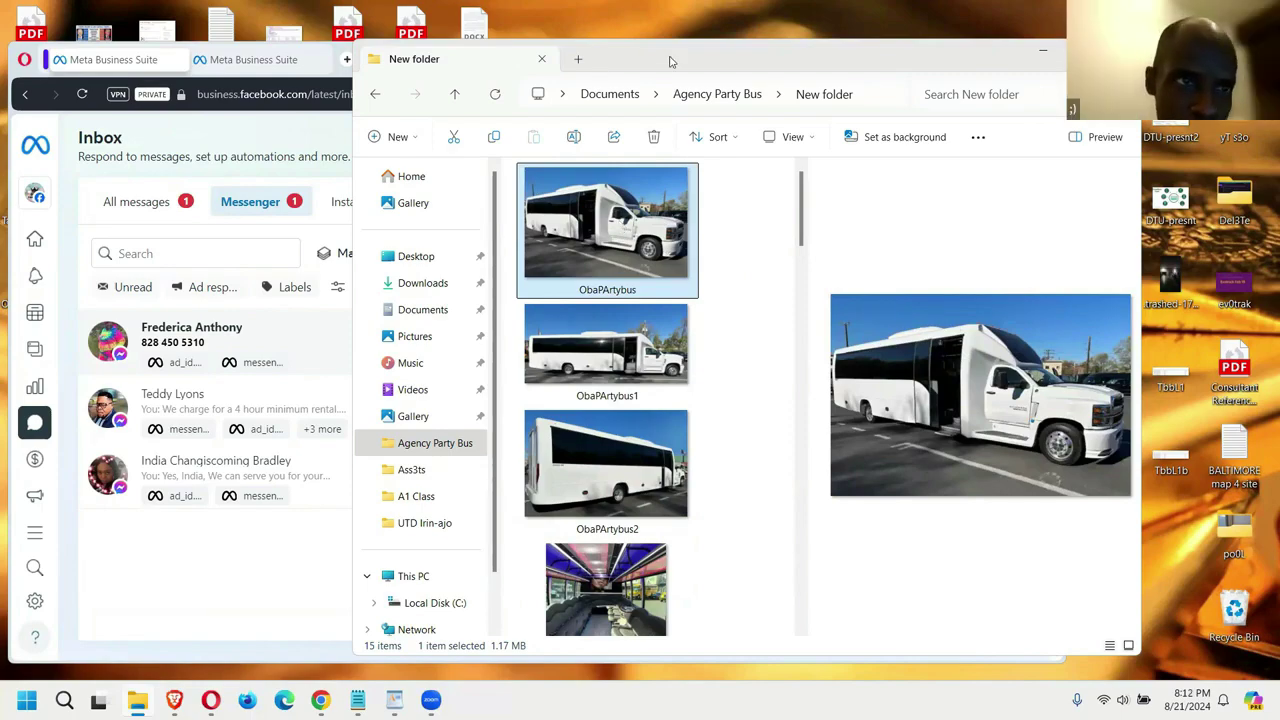
left_click_drag(670, 62, 407, 35)
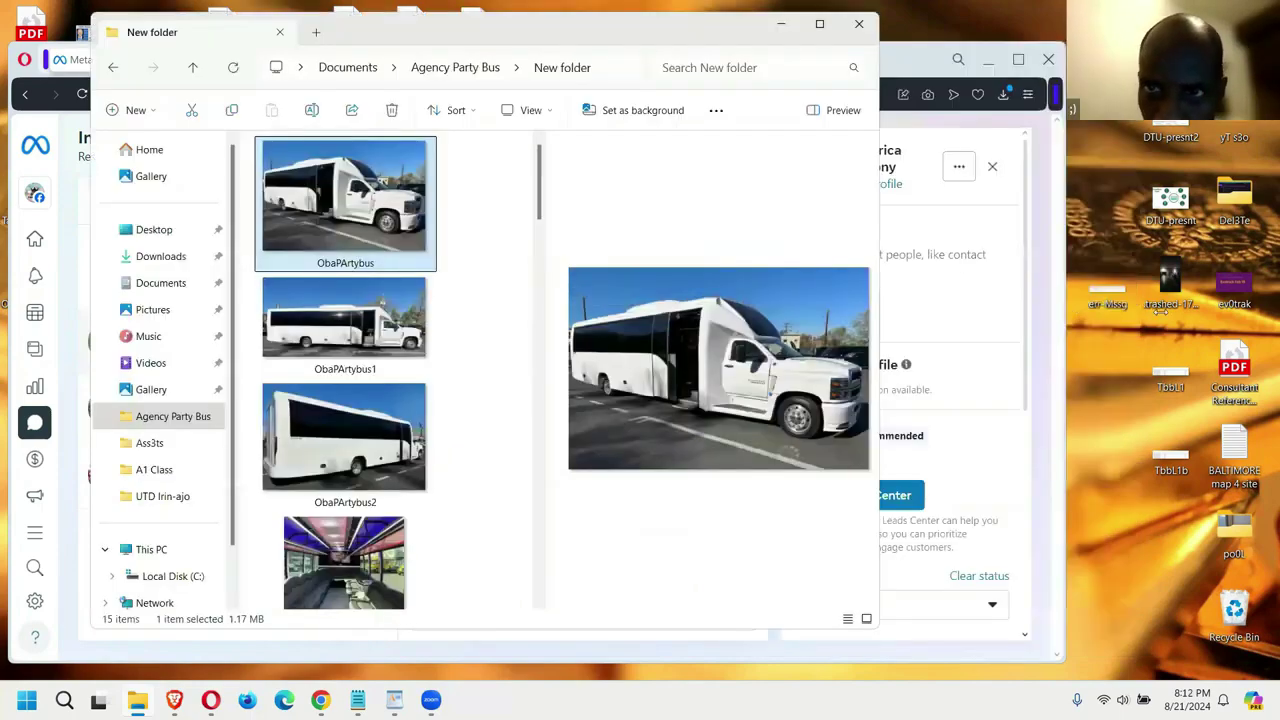
Step: Arrange the windows and drag the ObaPArtybus photo into the lead's Messenger chat
left_click(870, 185)
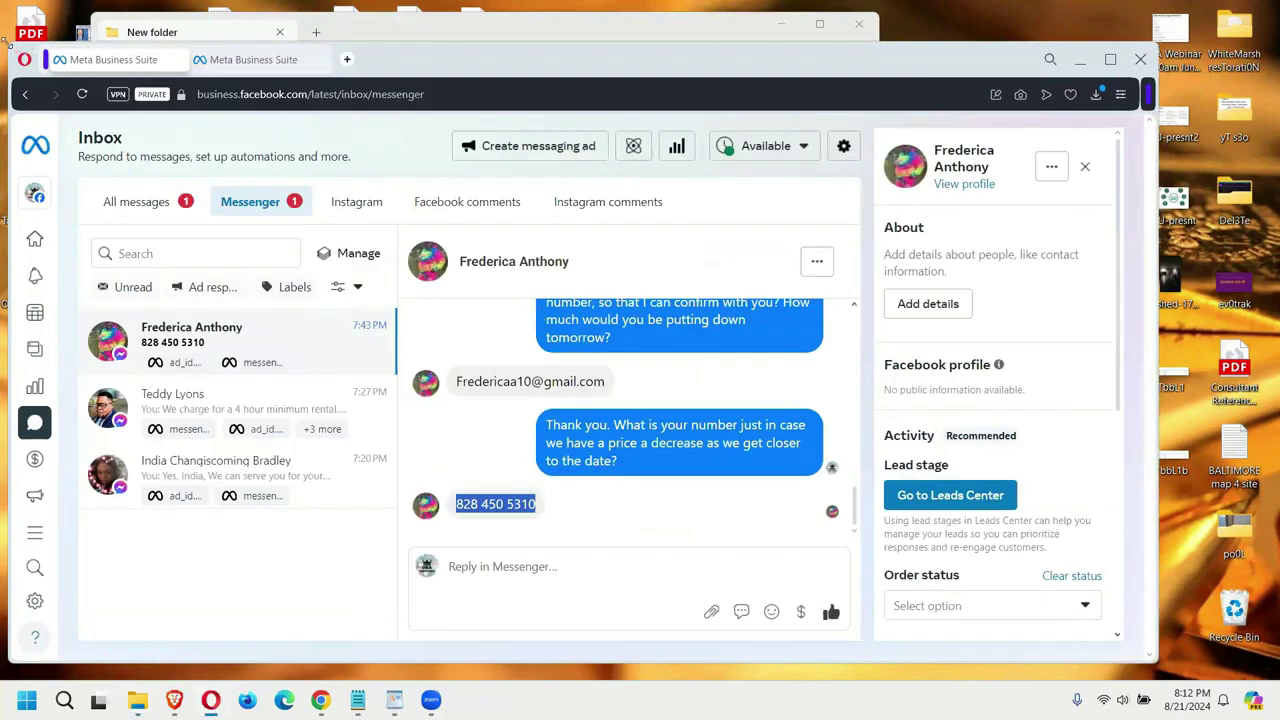
left_click_drag(6, 43, 277, 64)
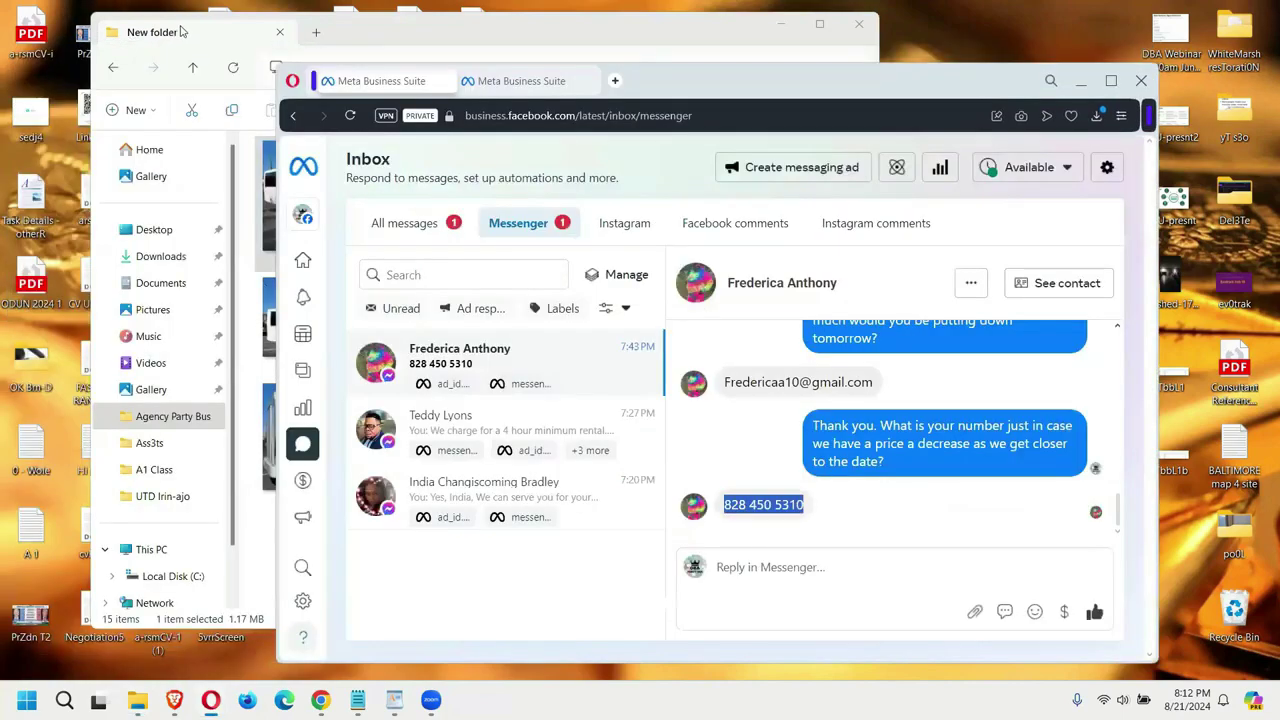
left_click(322, 180)
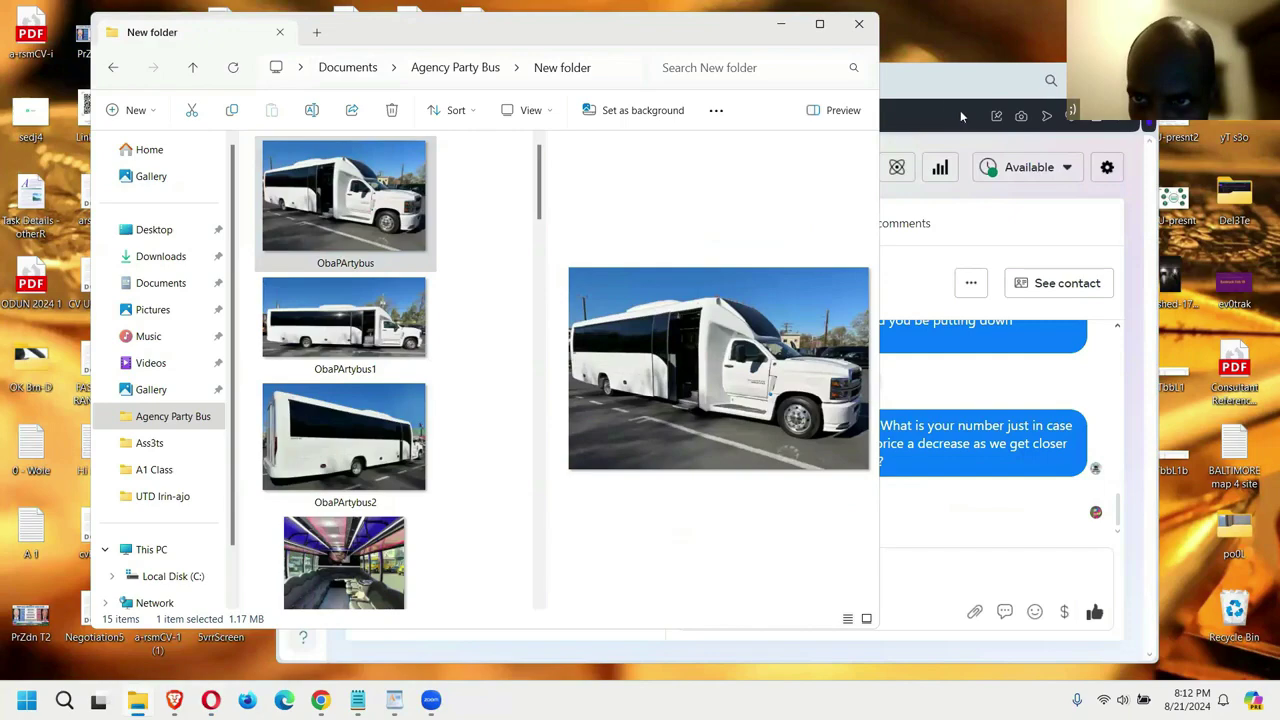
left_click(983, 78)
left_click_drag(983, 78, 1036, 73)
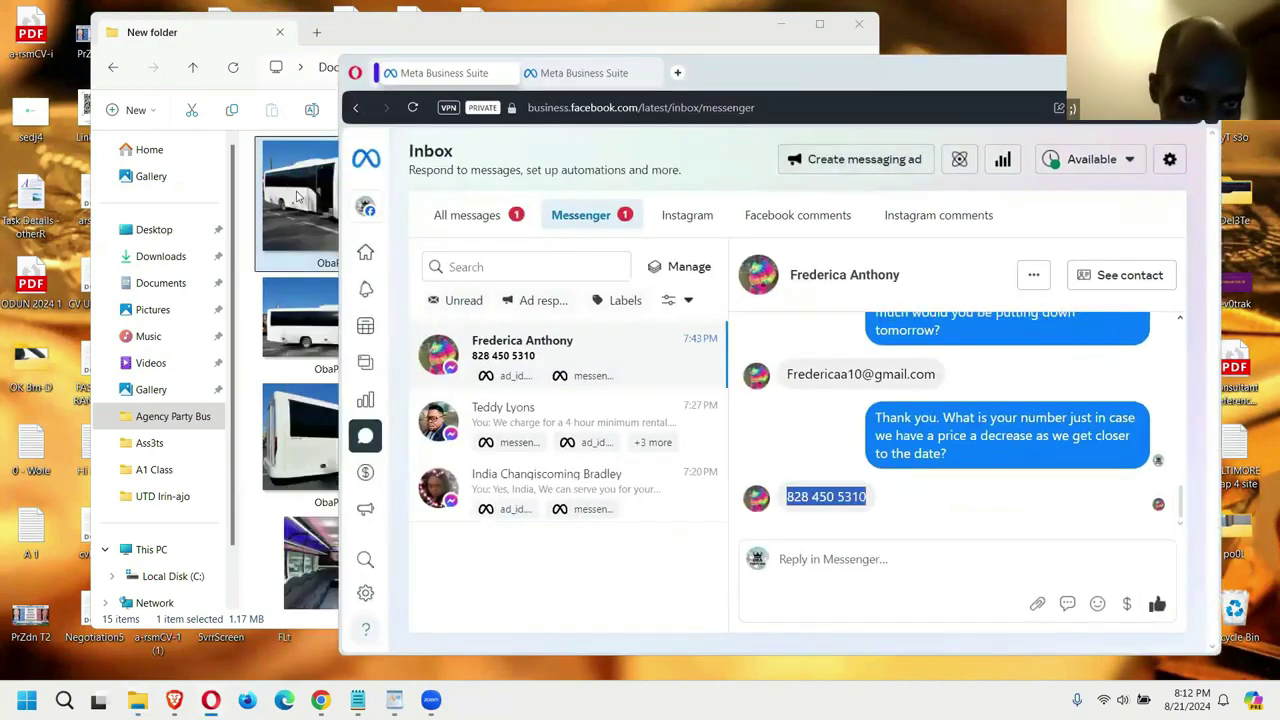
left_click_drag(296, 196, 859, 457)
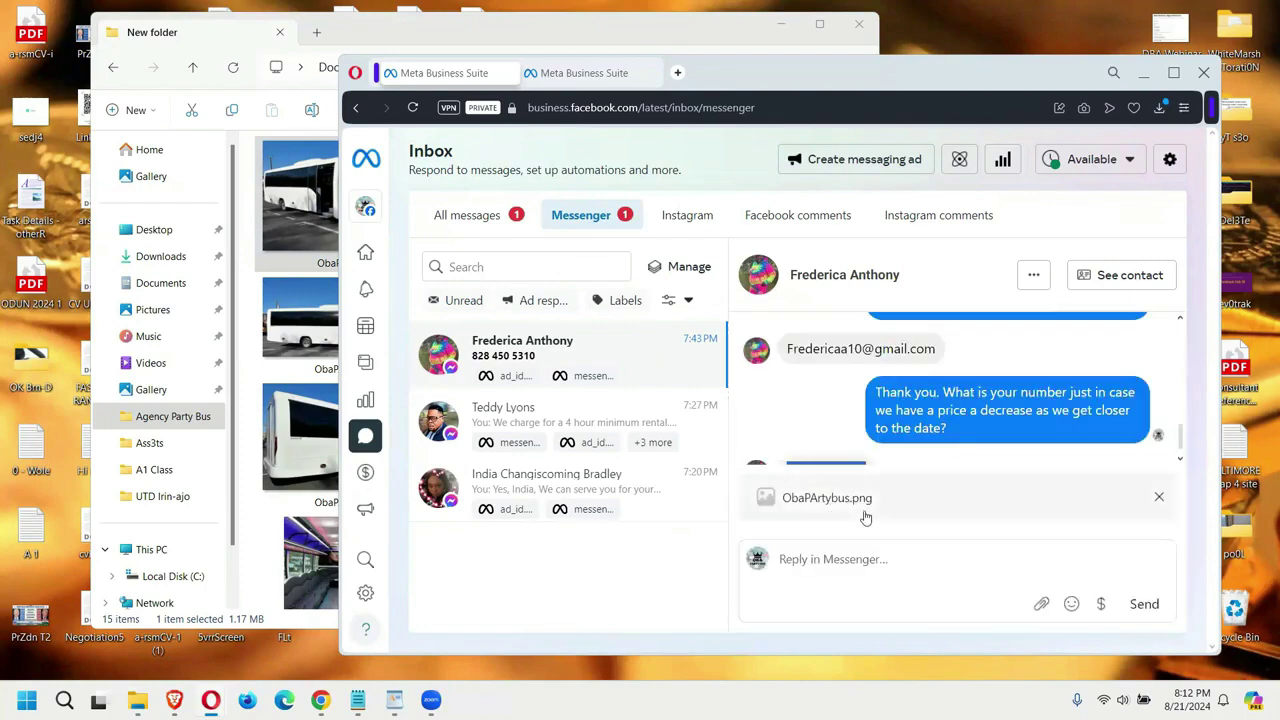
scroll(897, 451, "down", 1)
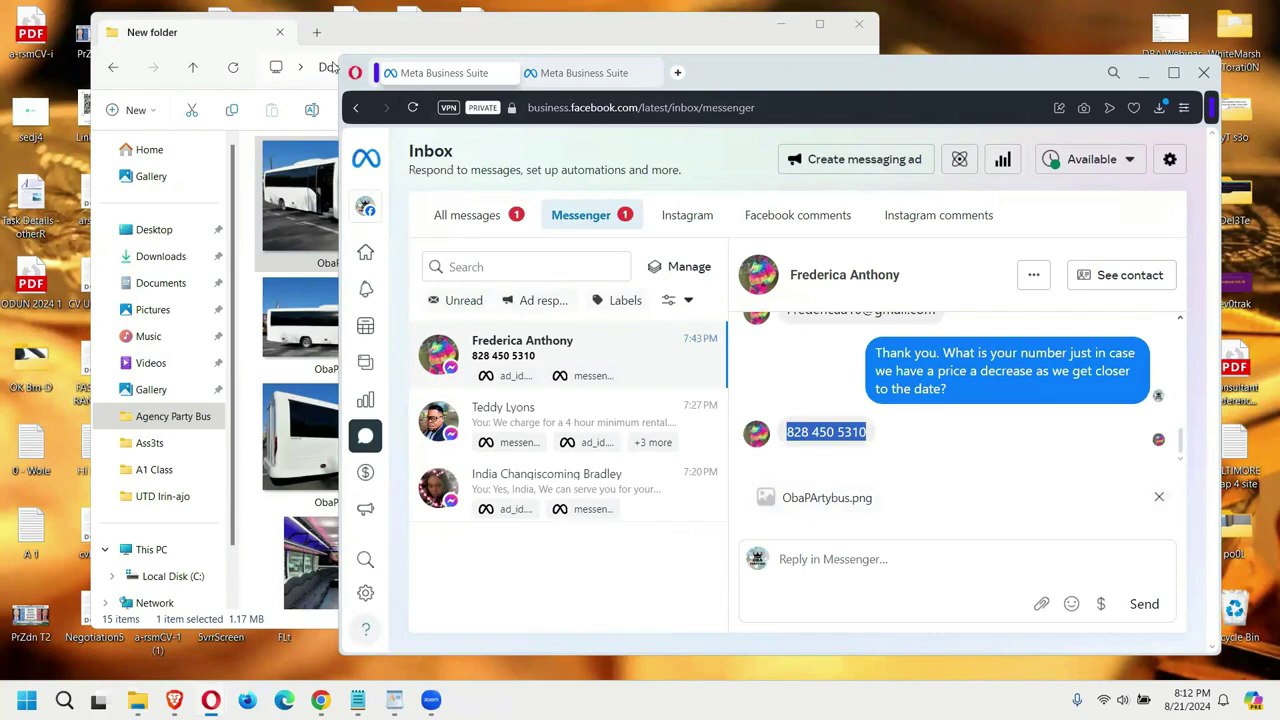
left_click_drag(334, 62, 176, 24)
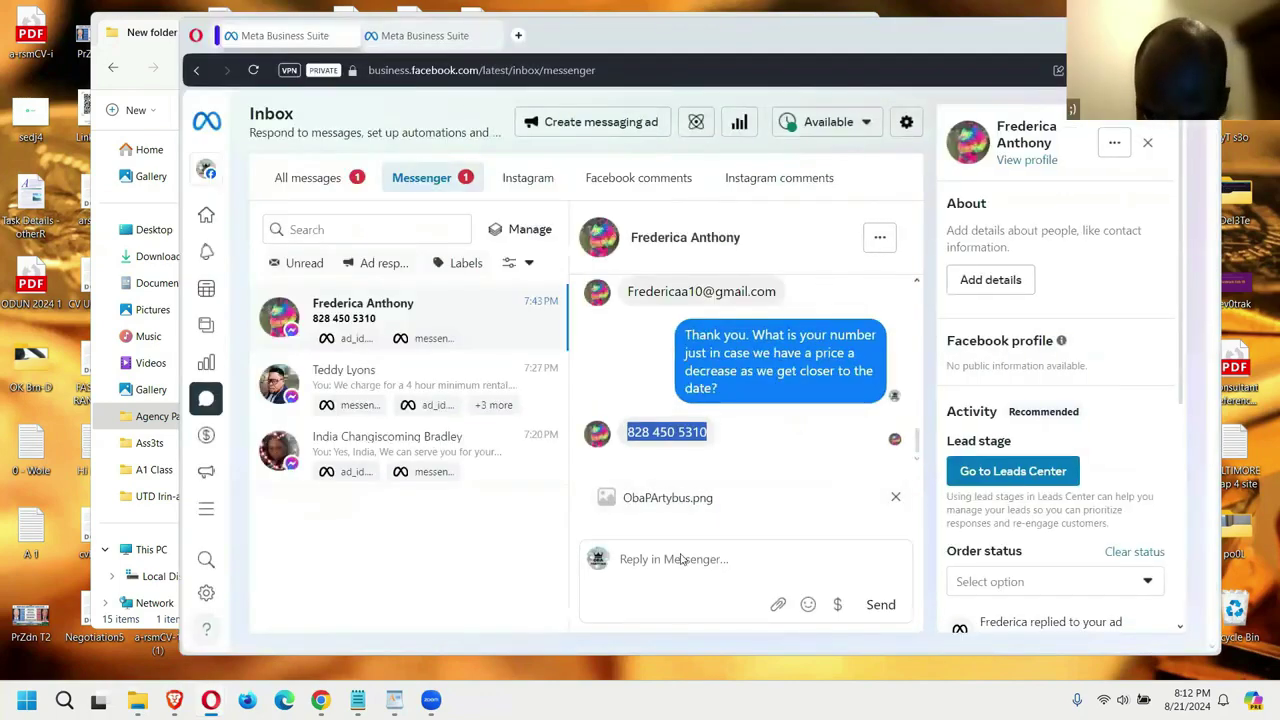
left_click(170, 287)
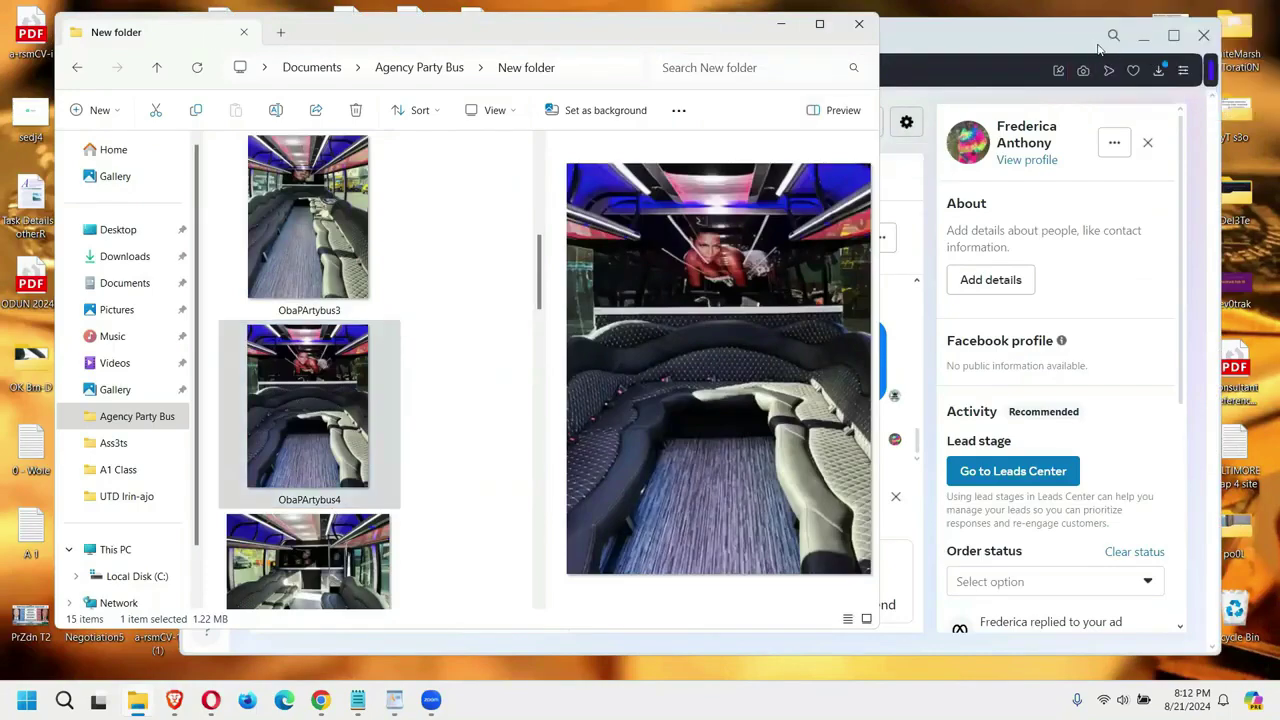
left_click(1146, 55)
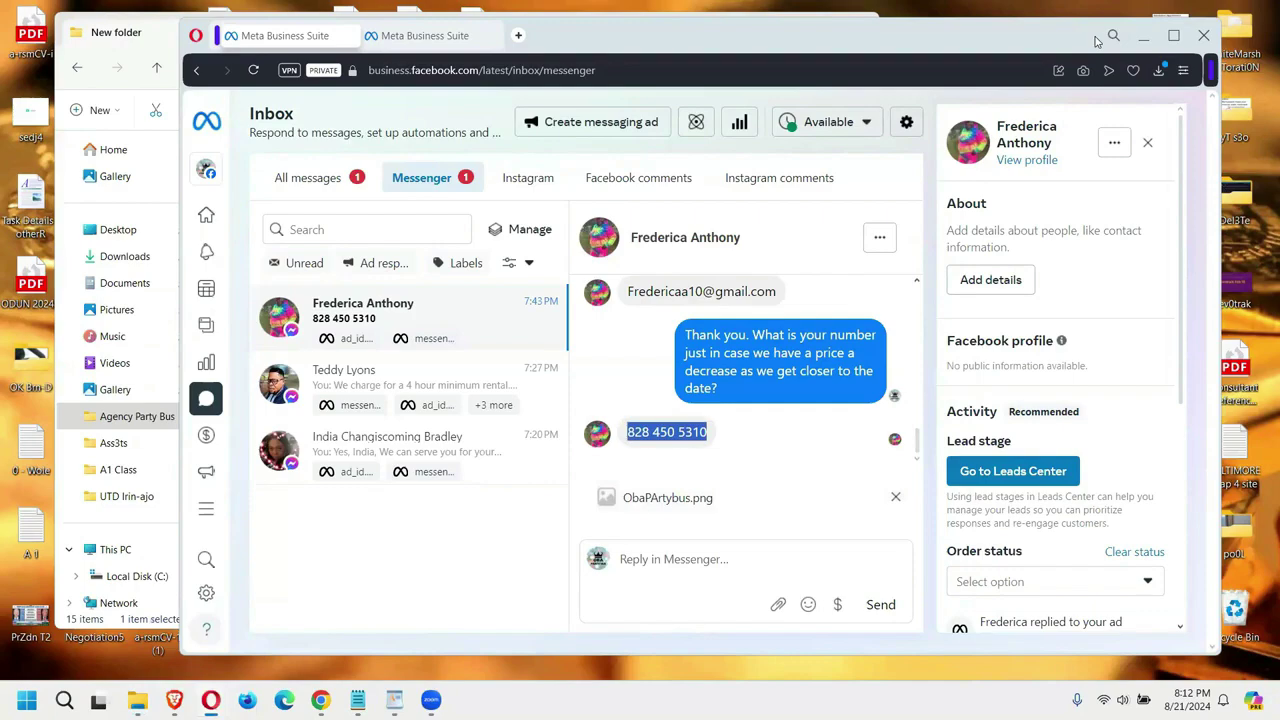
left_click(157, 24)
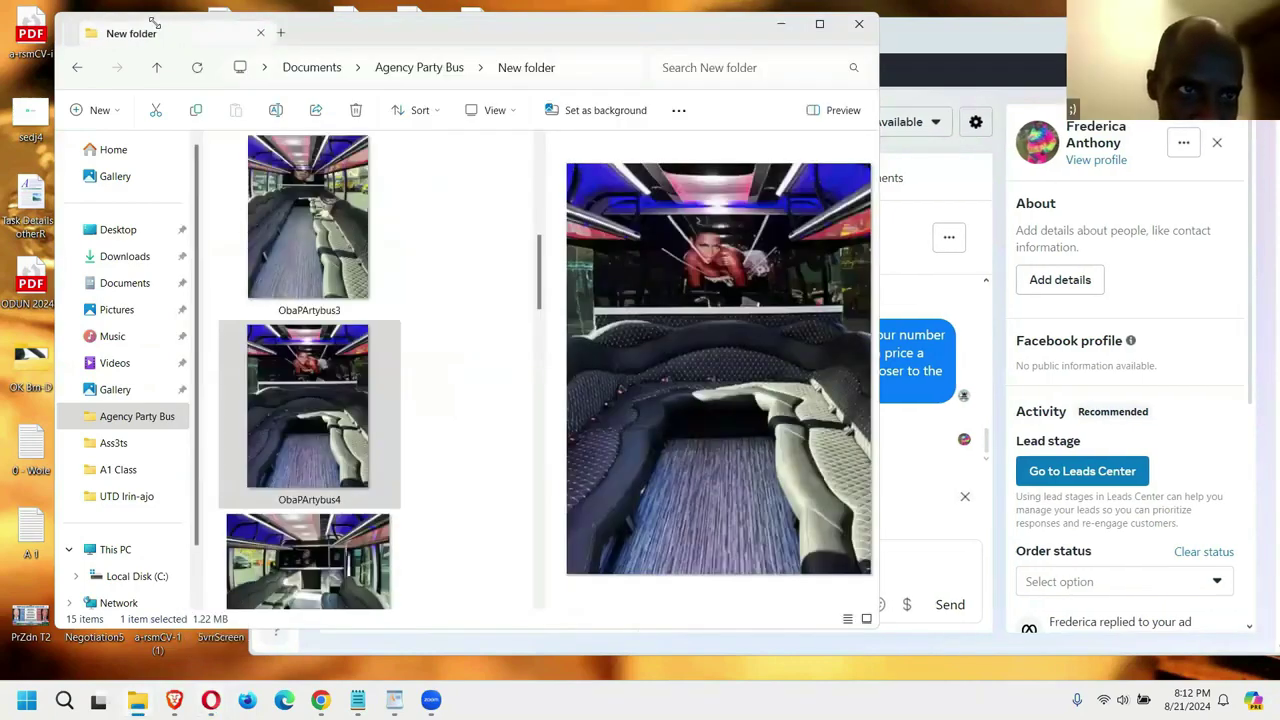
left_click_drag(155, 22, 262, 34)
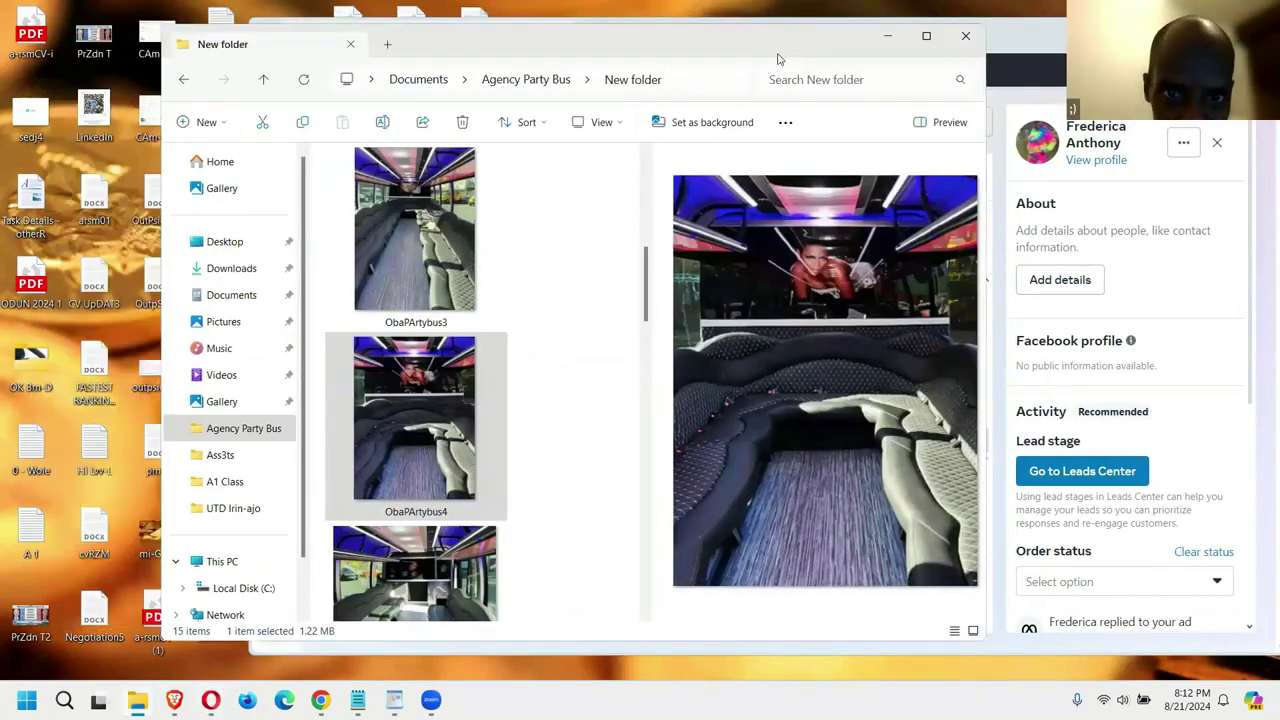
left_click_drag(600, 44, 388, 35)
left_click_drag(250, 398, 834, 584)
left_click(728, 563)
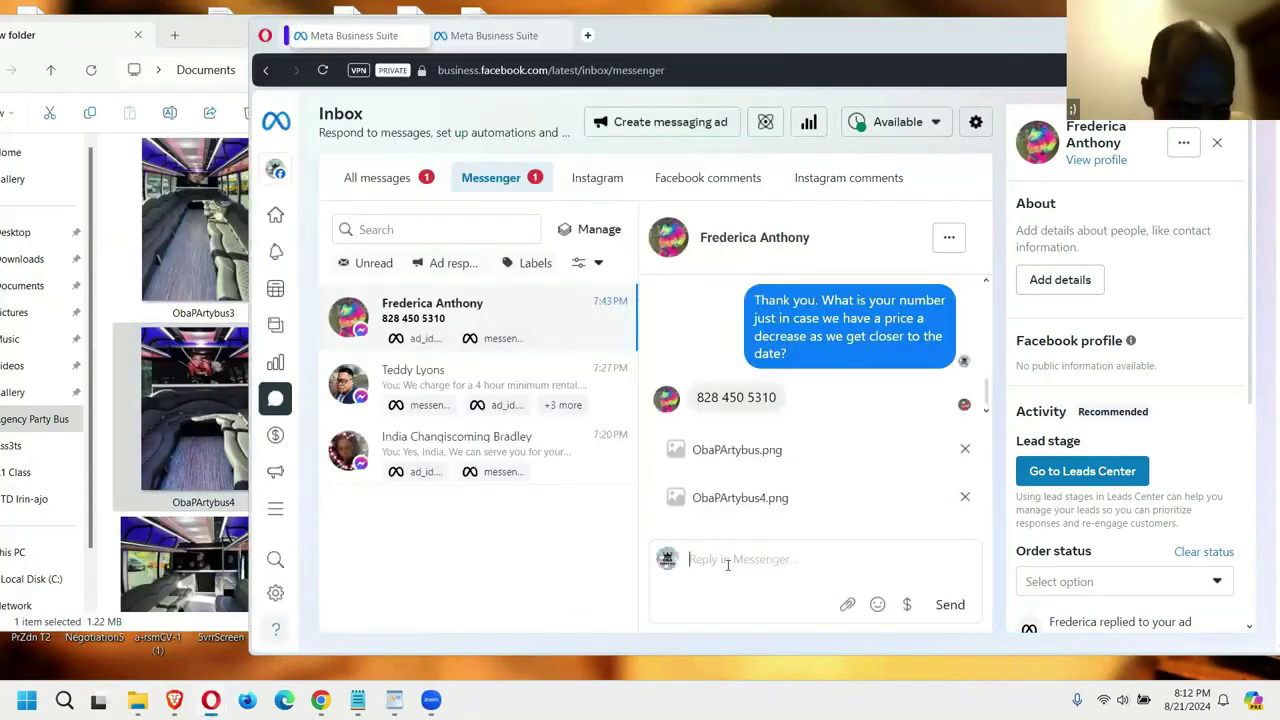
key("Return")
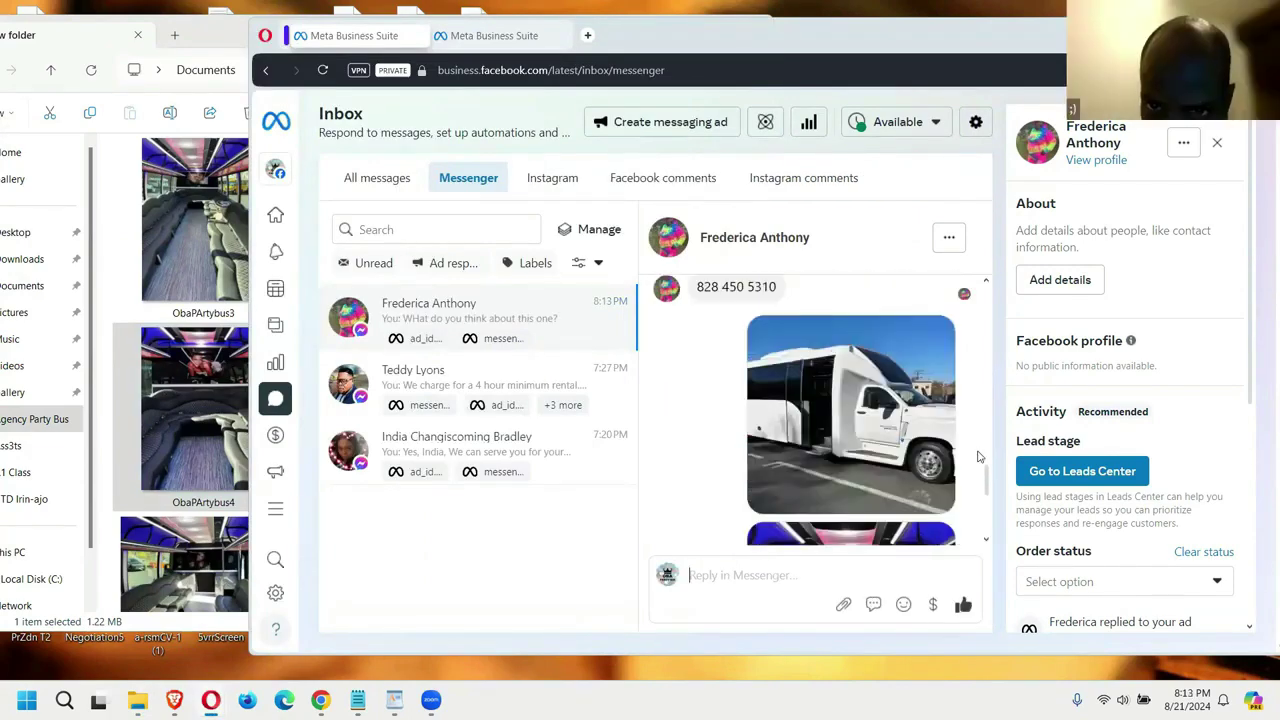
scroll(979, 456, "down", 1)
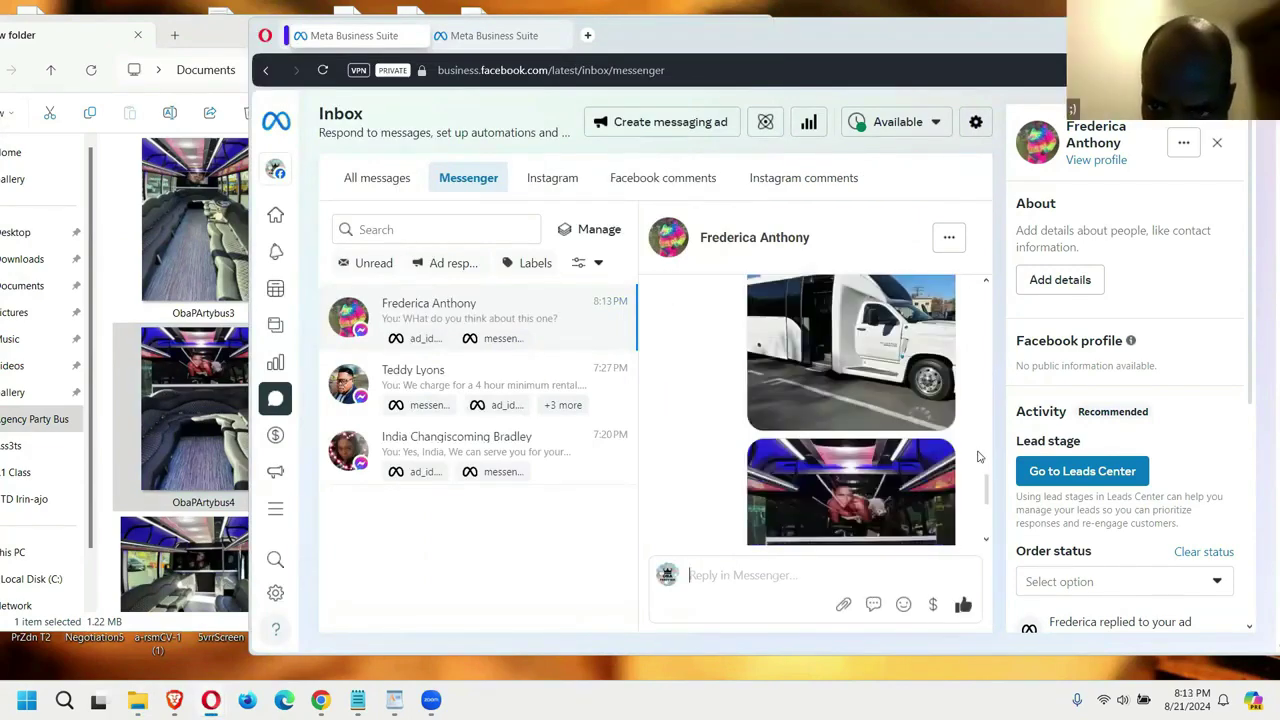
scroll(979, 456, "down", 1)
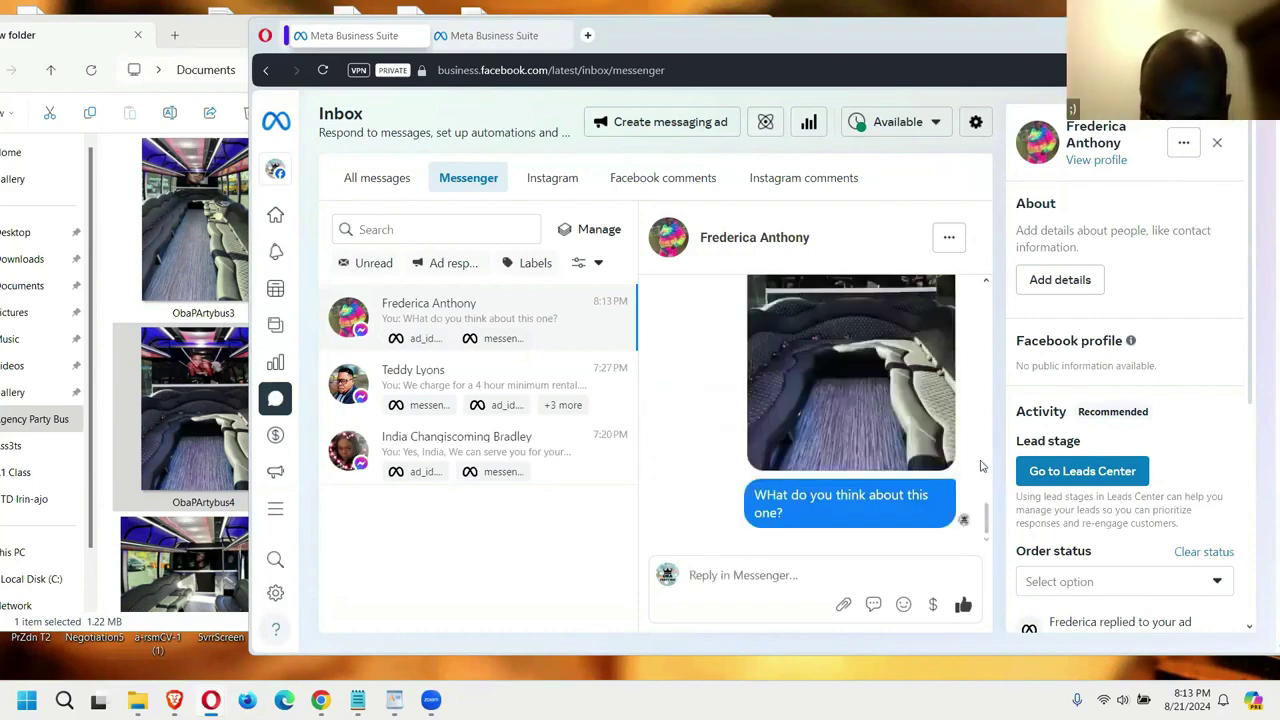
scroll(786, 390, "up", 10)
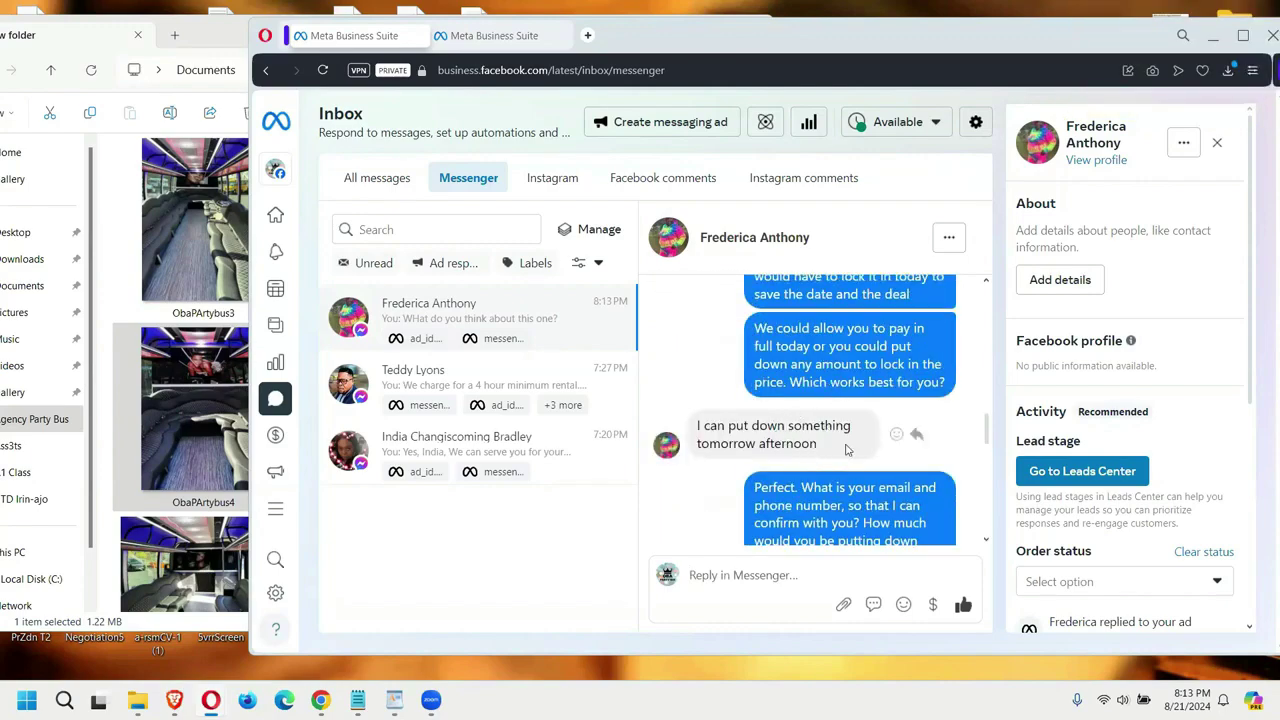
scroll(894, 429, "down", 5)
scroll(978, 446, "down", 2)
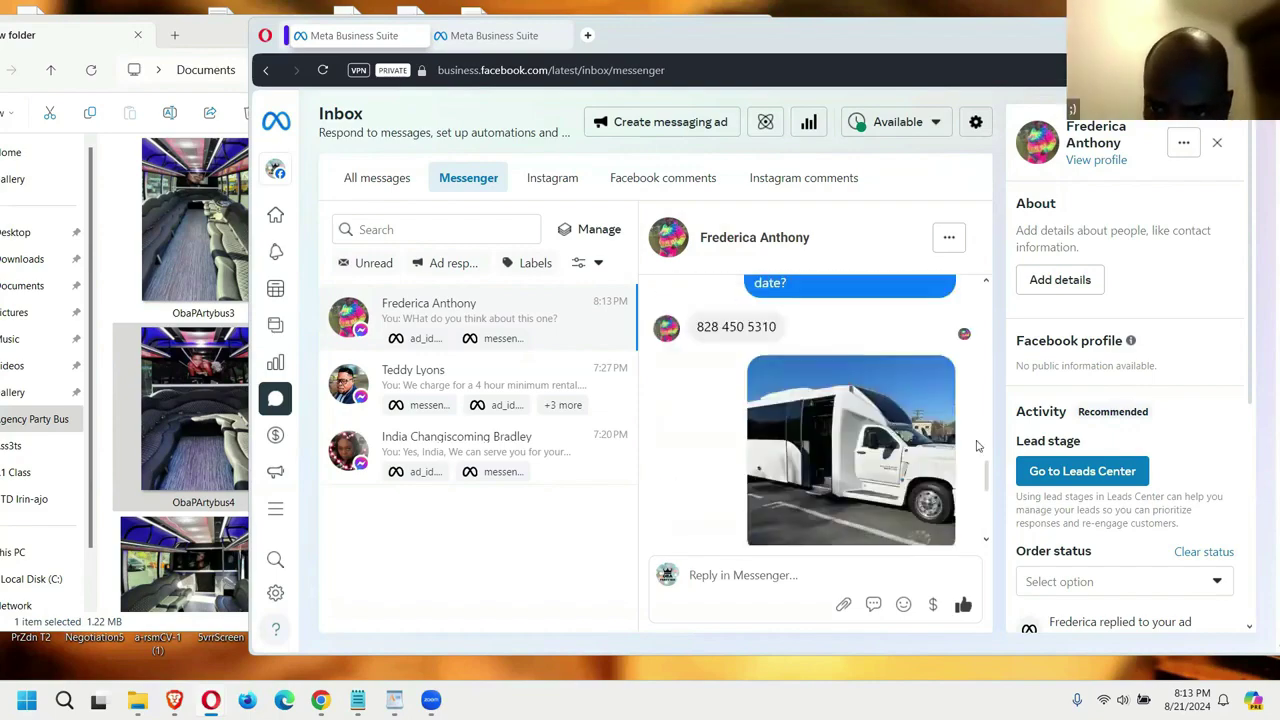
scroll(978, 446, "down", 5)
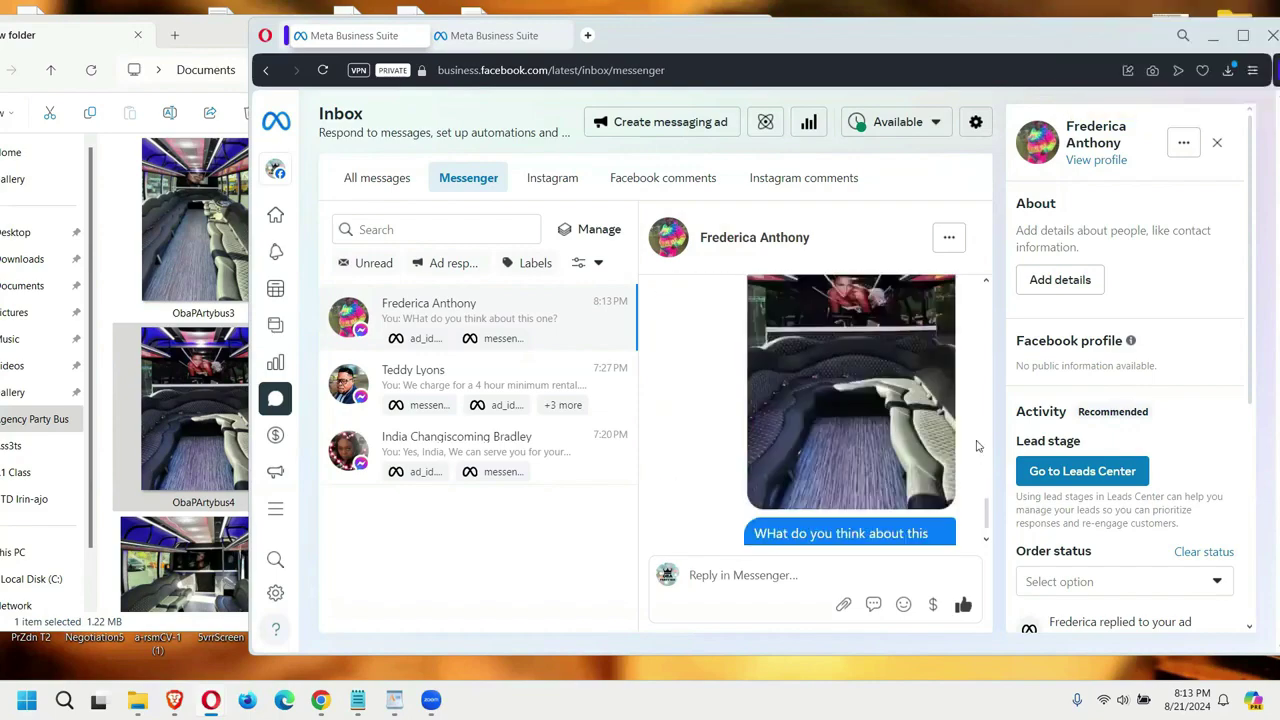
scroll(978, 446, "down", 1)
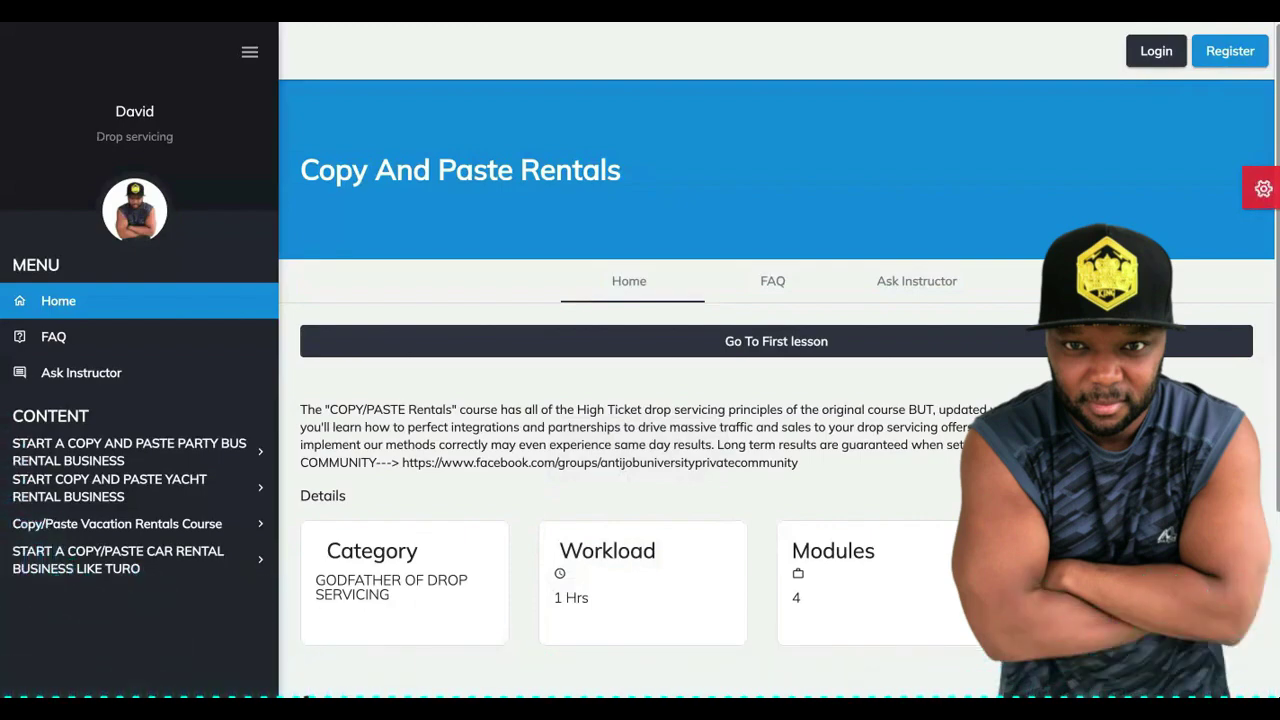
Step: Open the party bus landing page from the 'par' suggestion in a new tab and scroll to pricing
key("ctrl+t")
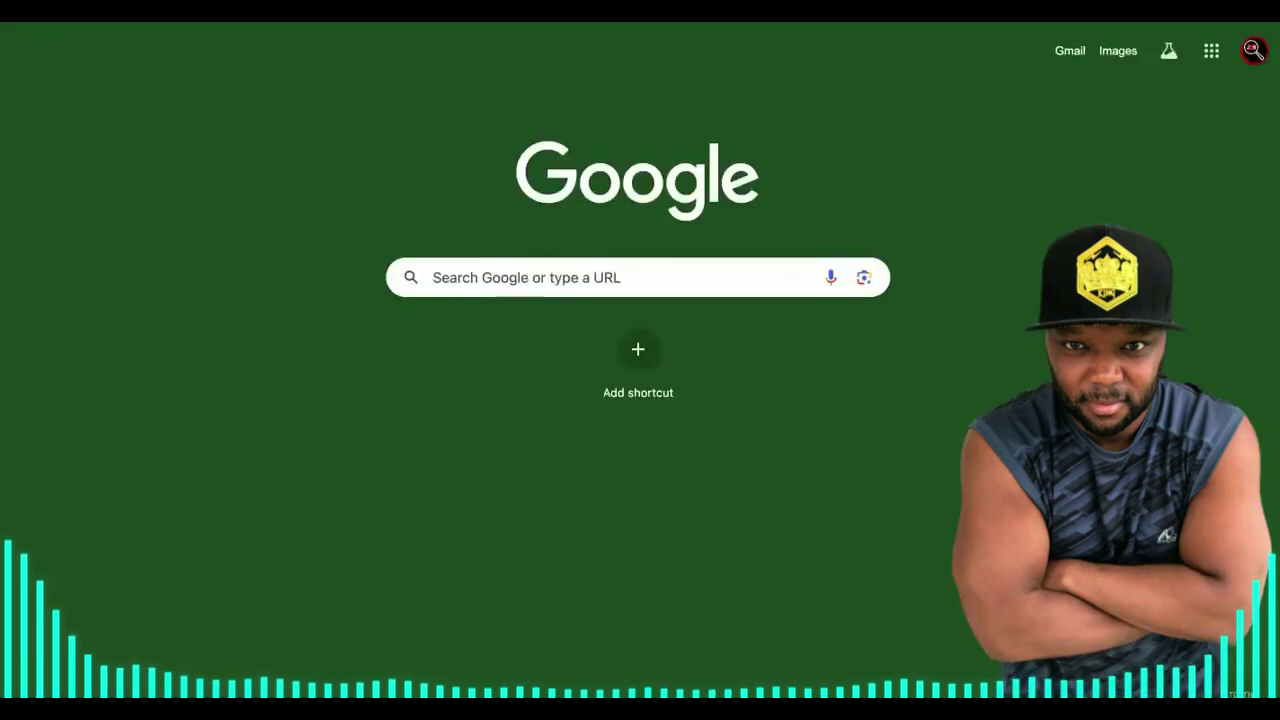
type("par")
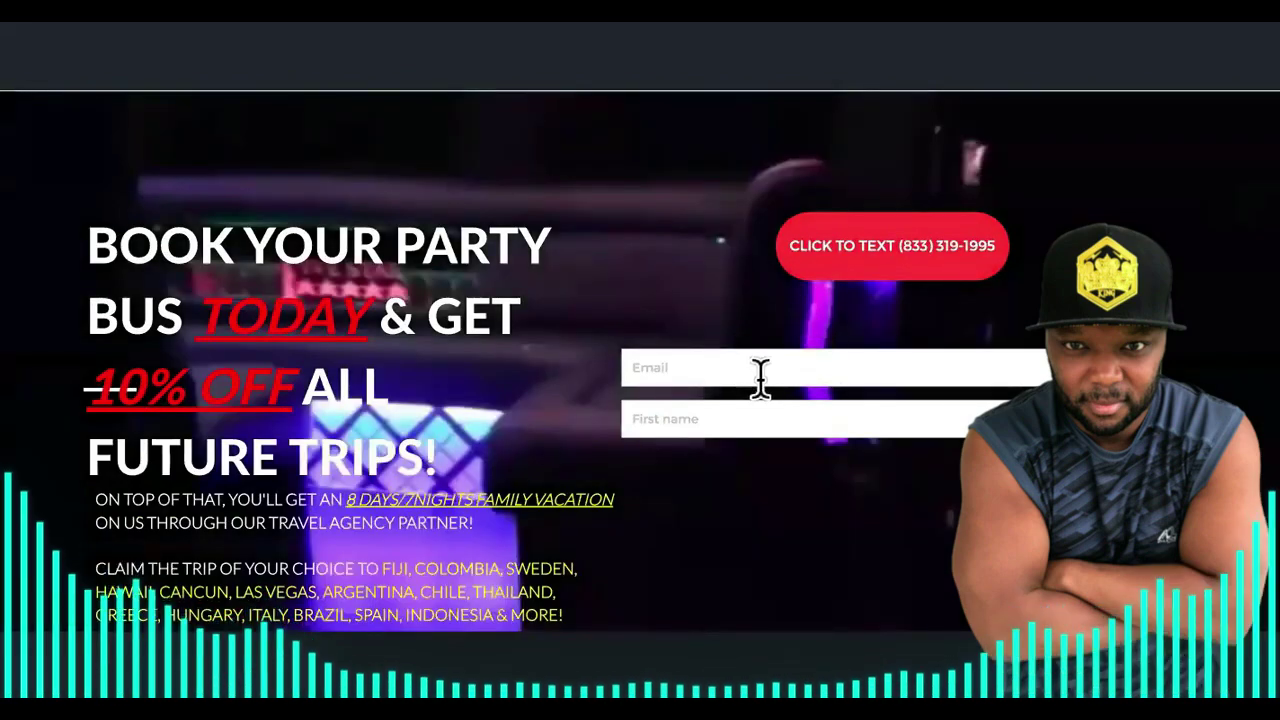
scroll(765, 330, "down", 1)
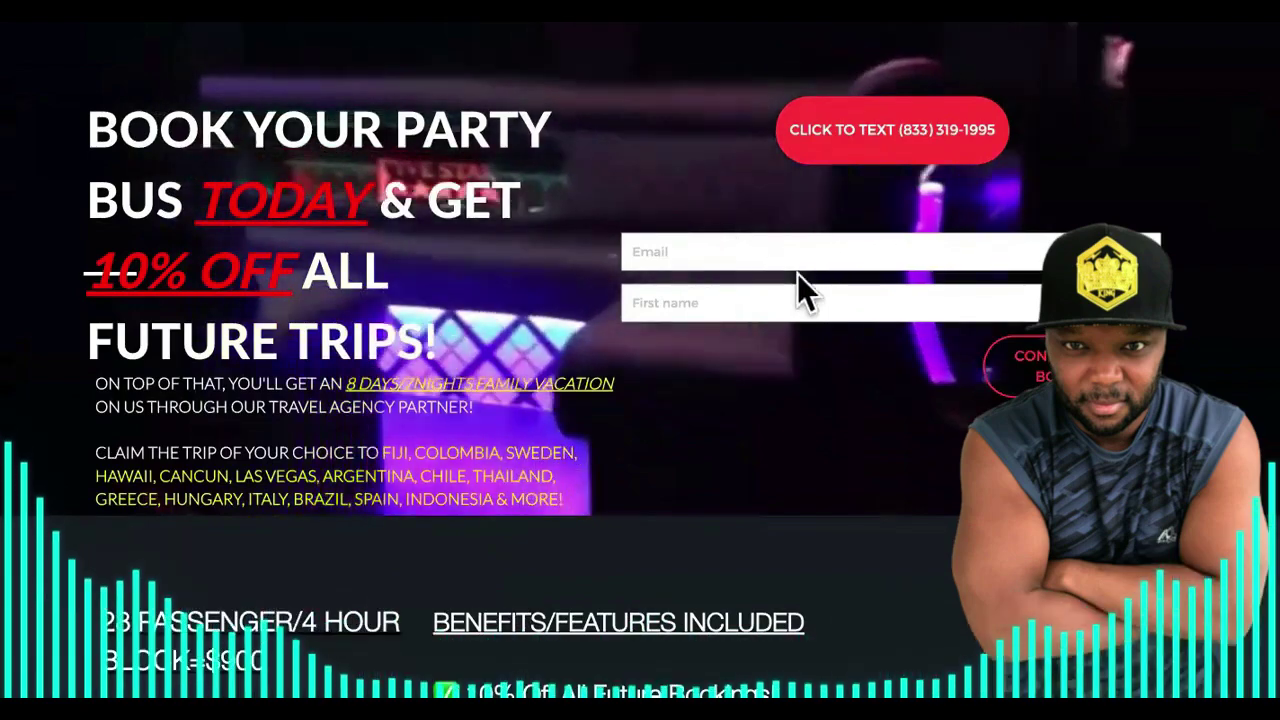